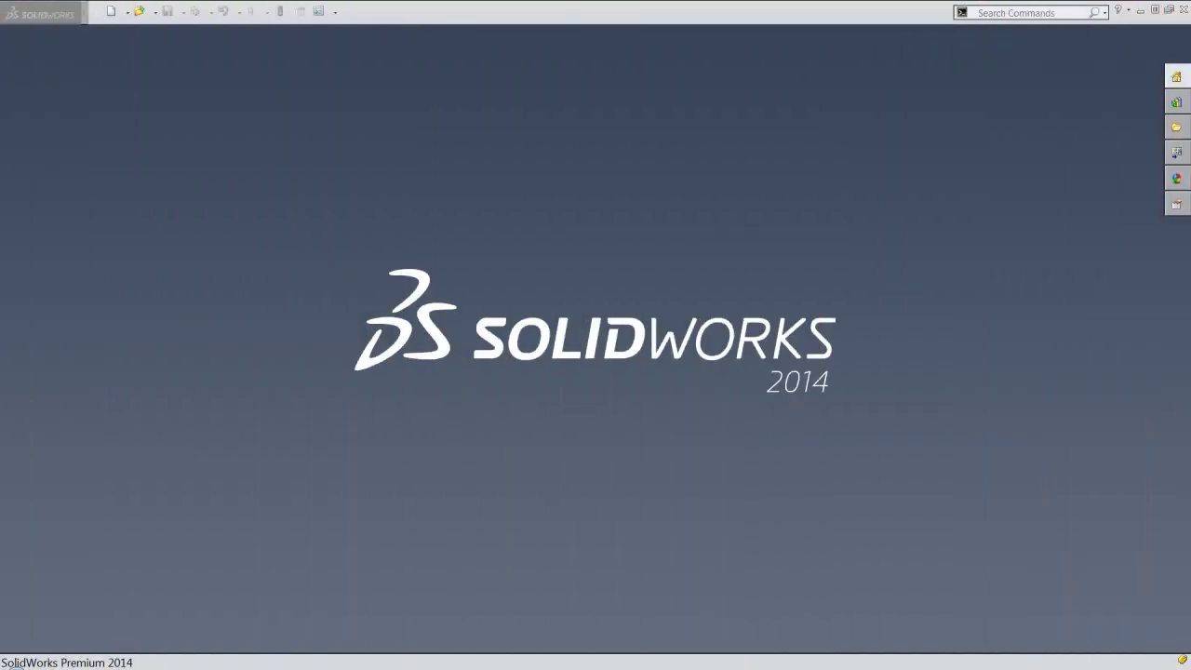
# - Create Part1 from the custom IPS part template and begin a new sketch
pyautogui.click(576, 332)
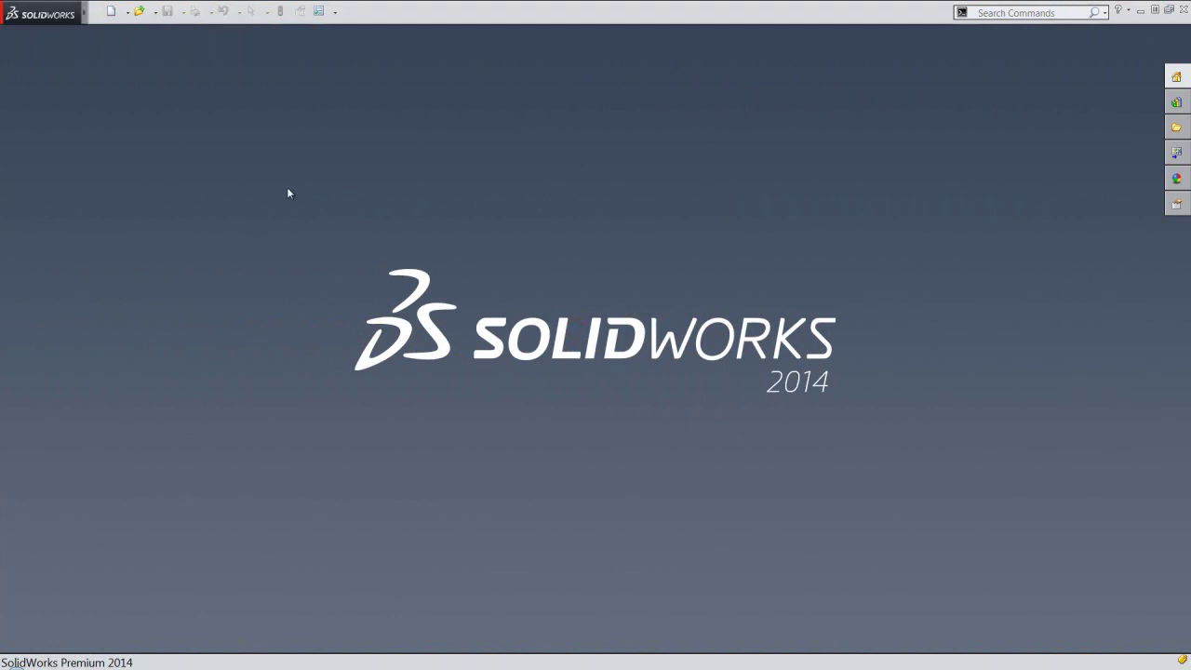
pyautogui.click(110, 11)
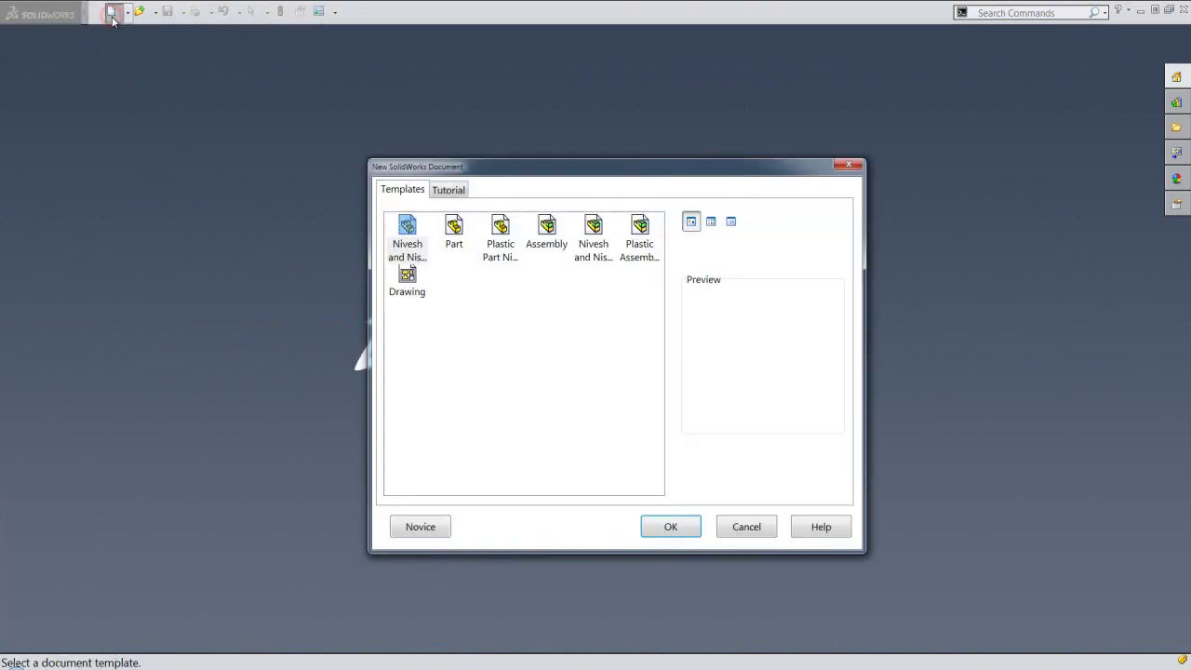
pyautogui.click(409, 226)
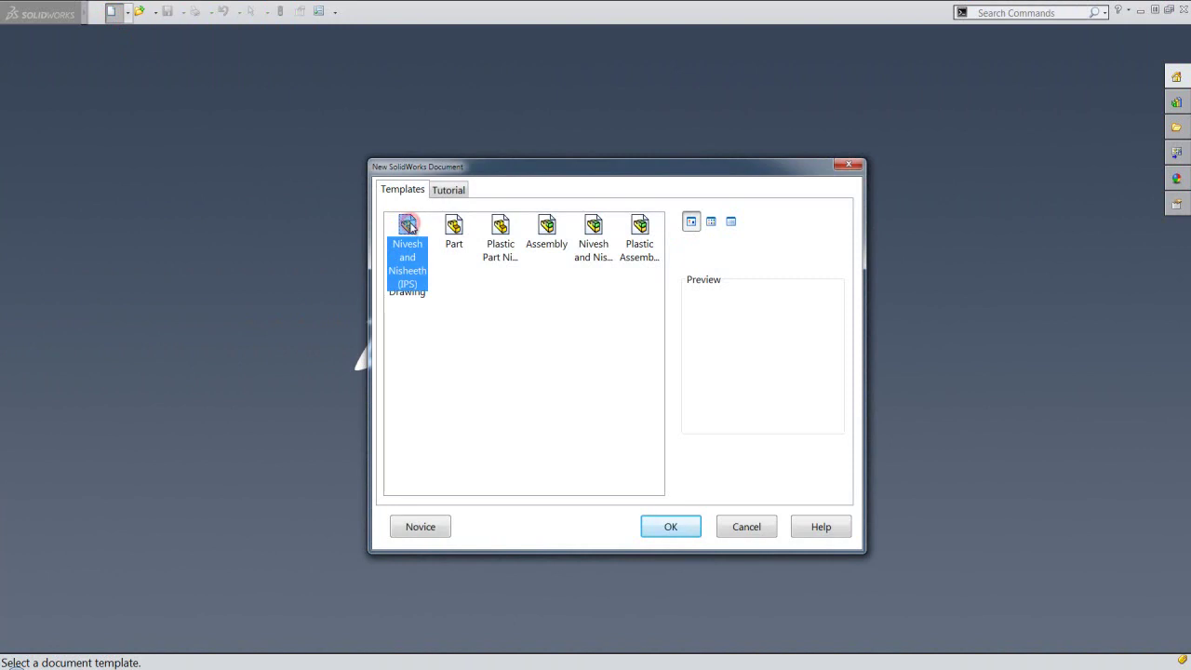
pyautogui.click(670, 526)
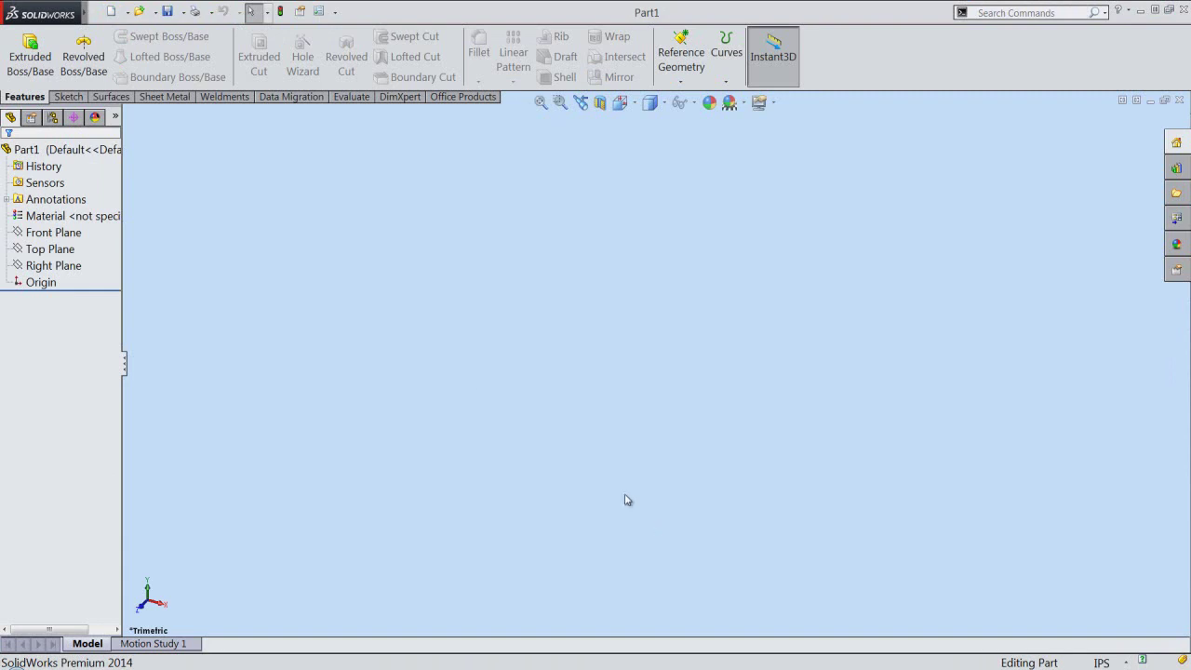
pyautogui.click(74, 101)
pyautogui.click(20, 65)
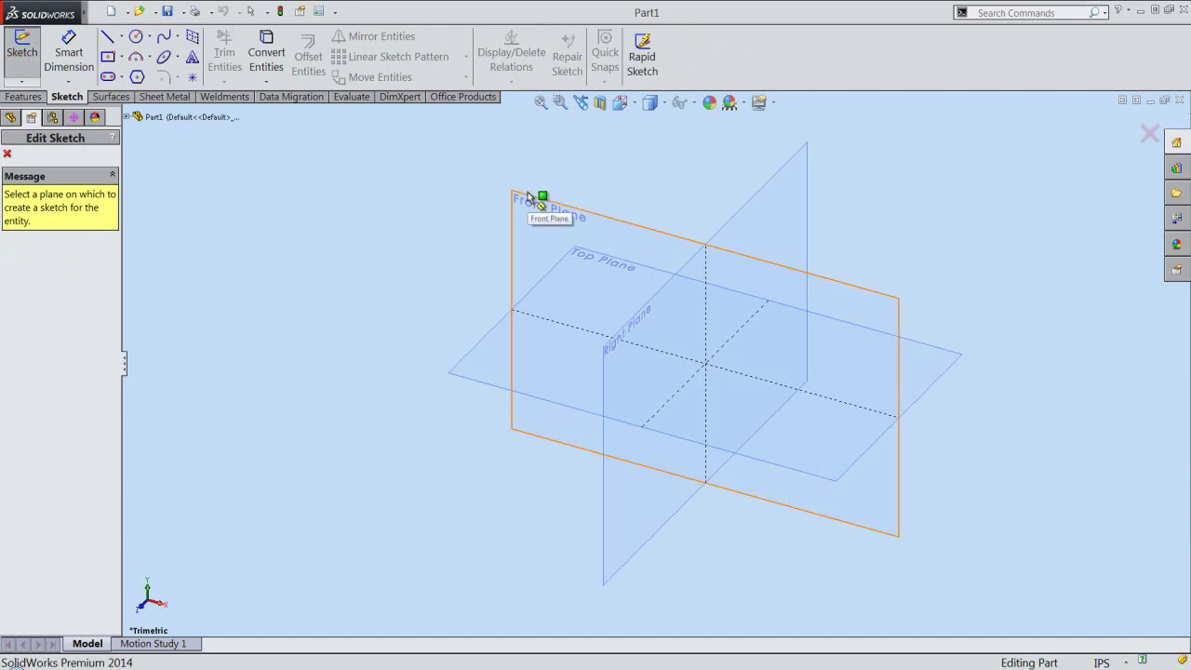
# - Draw a six-sided polygon on the Front Plane, centred on the origin, turned to flat top and bottom
pyautogui.click(528, 191)
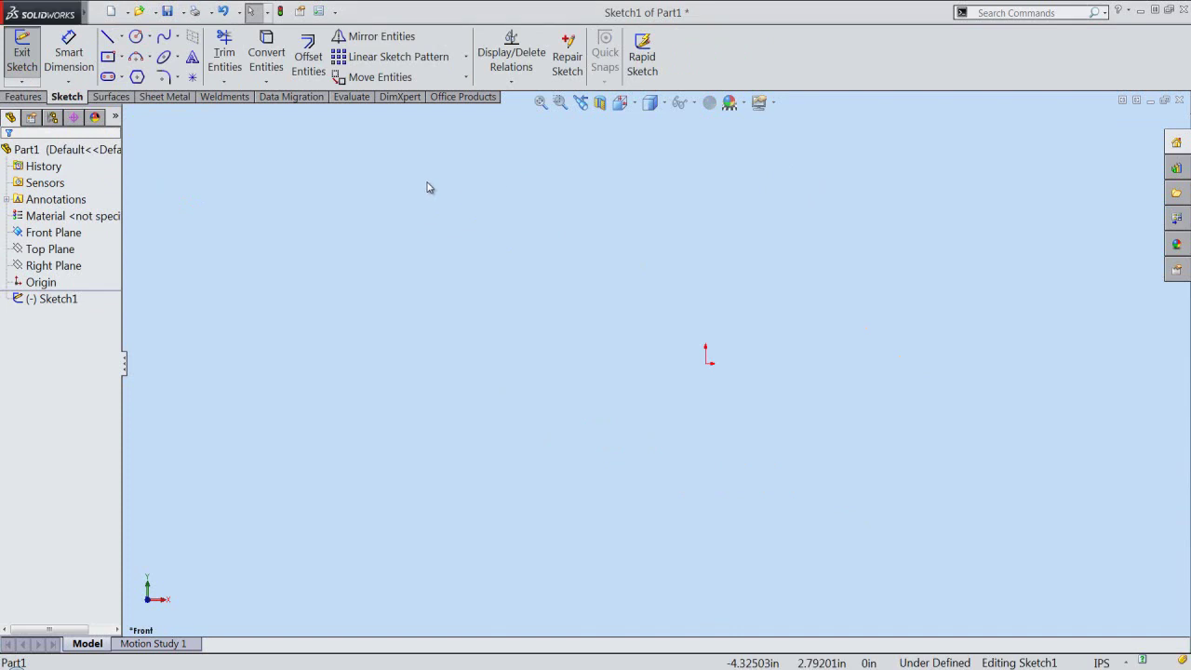
pyautogui.click(136, 77)
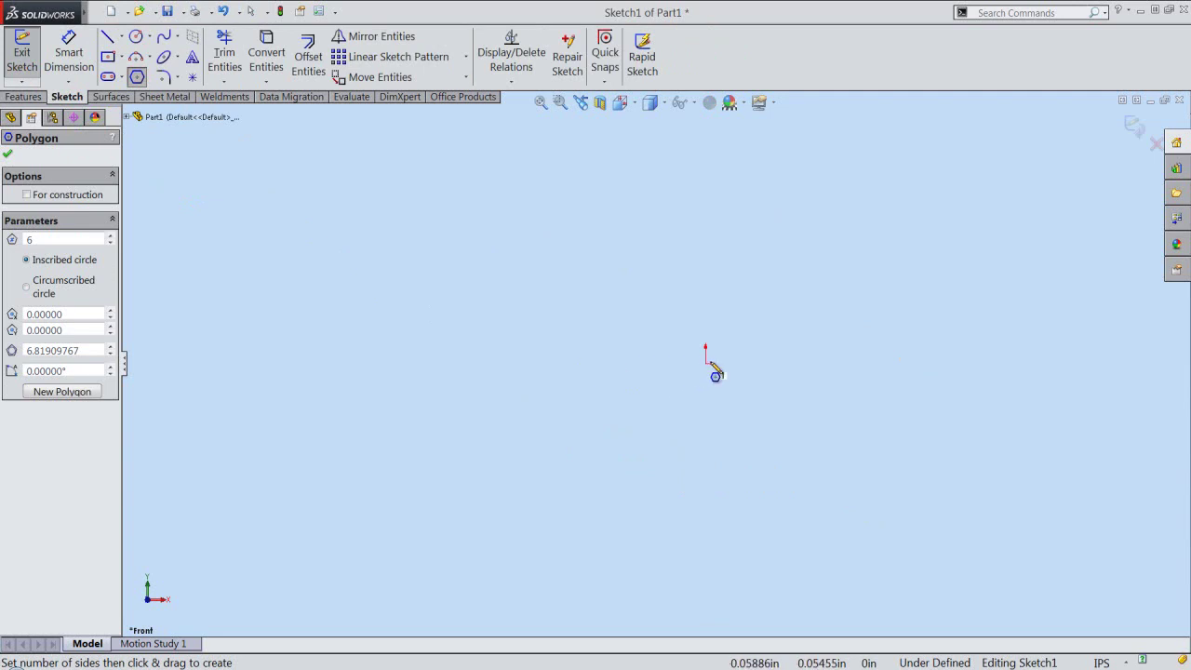
pyautogui.moveTo(705, 363); pyautogui.dragTo(626, 404)
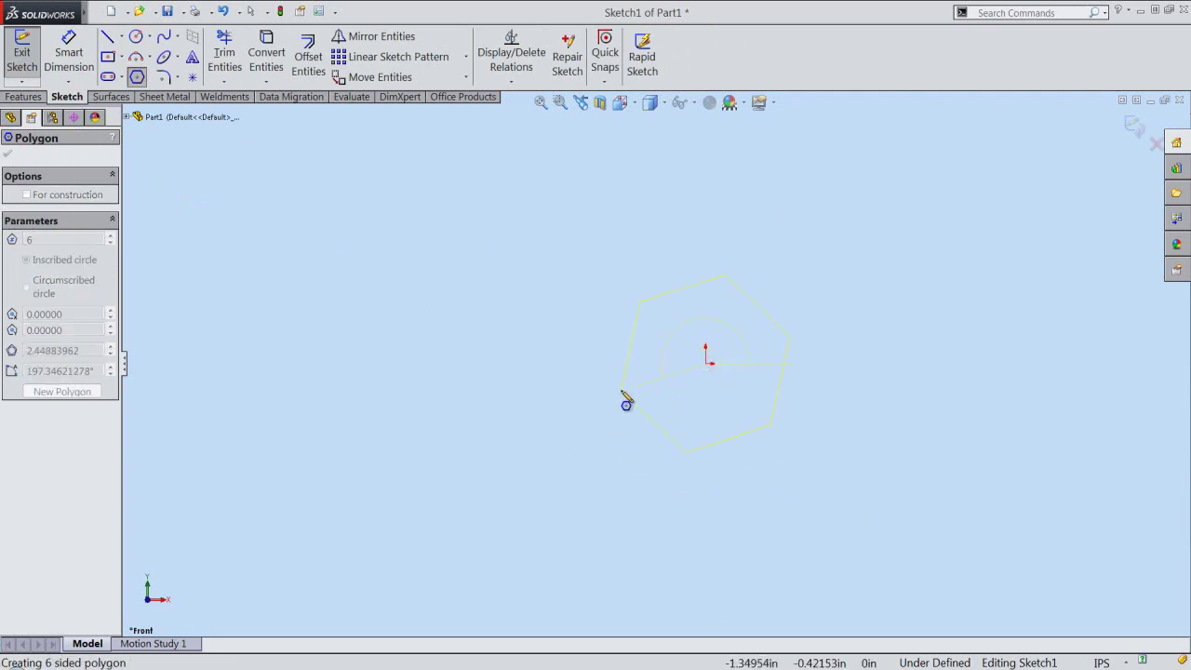
pyautogui.moveTo(626, 404); pyautogui.dragTo(617, 367)
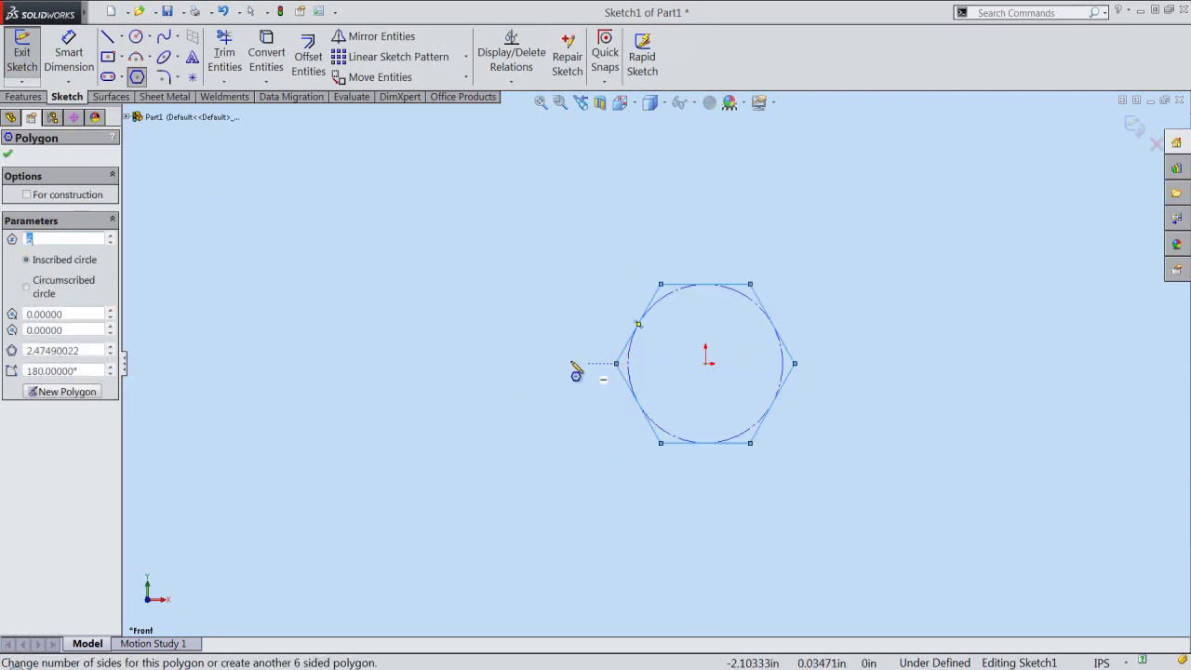
pyautogui.rightClick(545, 340)
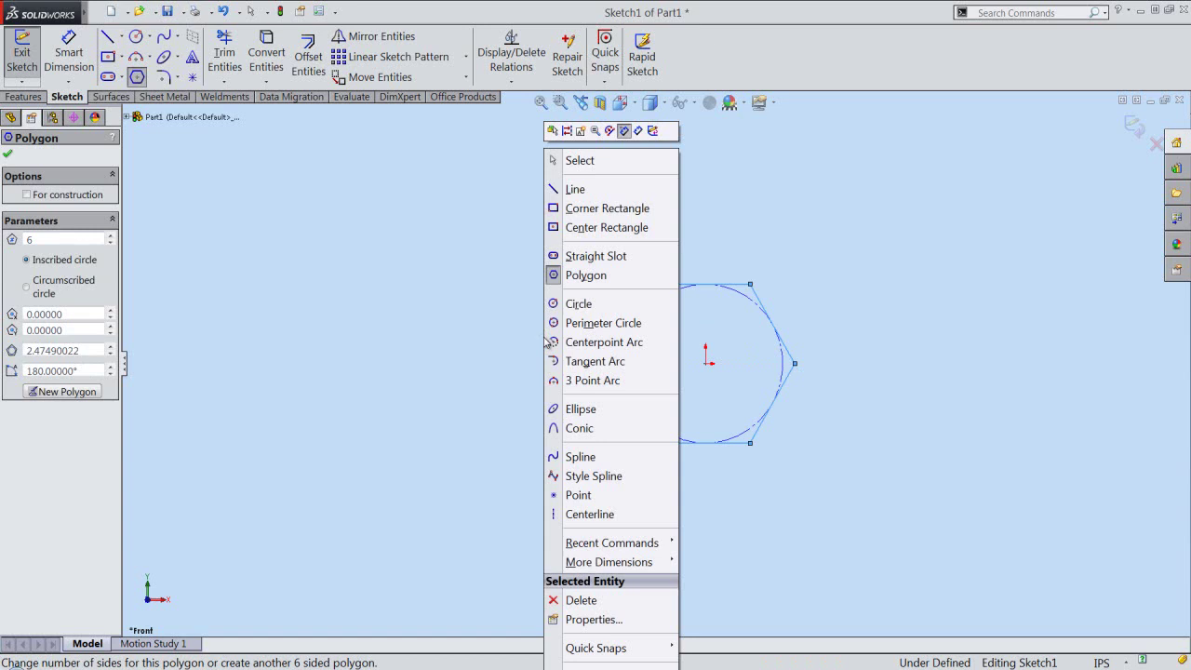
pyautogui.click(580, 160)
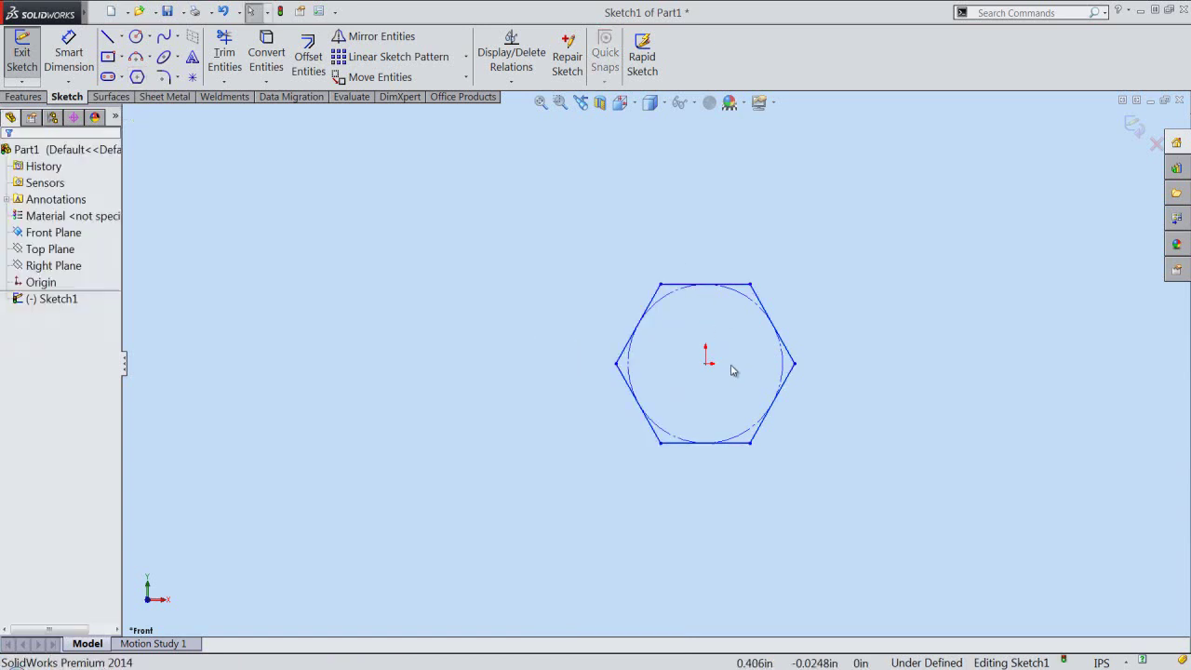
# - Add a Horizontal relation between the hexagon's left corner and the origin
pyautogui.press('f')
pyautogui.click(724, 370)
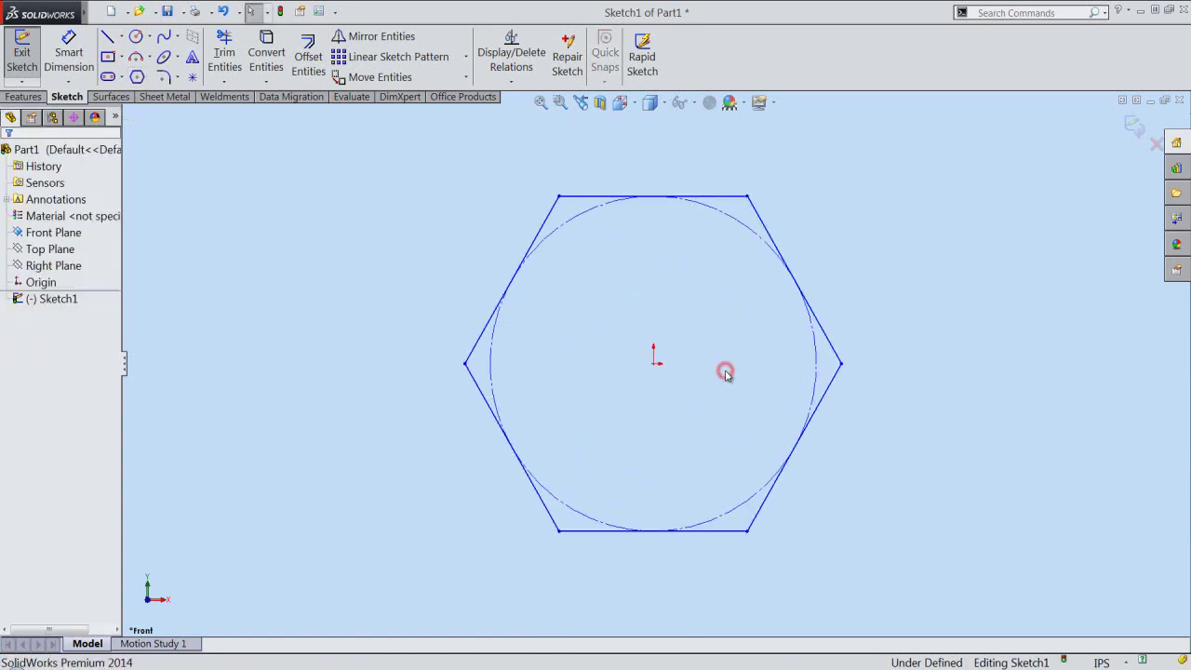
pyautogui.click(759, 363)
pyautogui.click(466, 364)
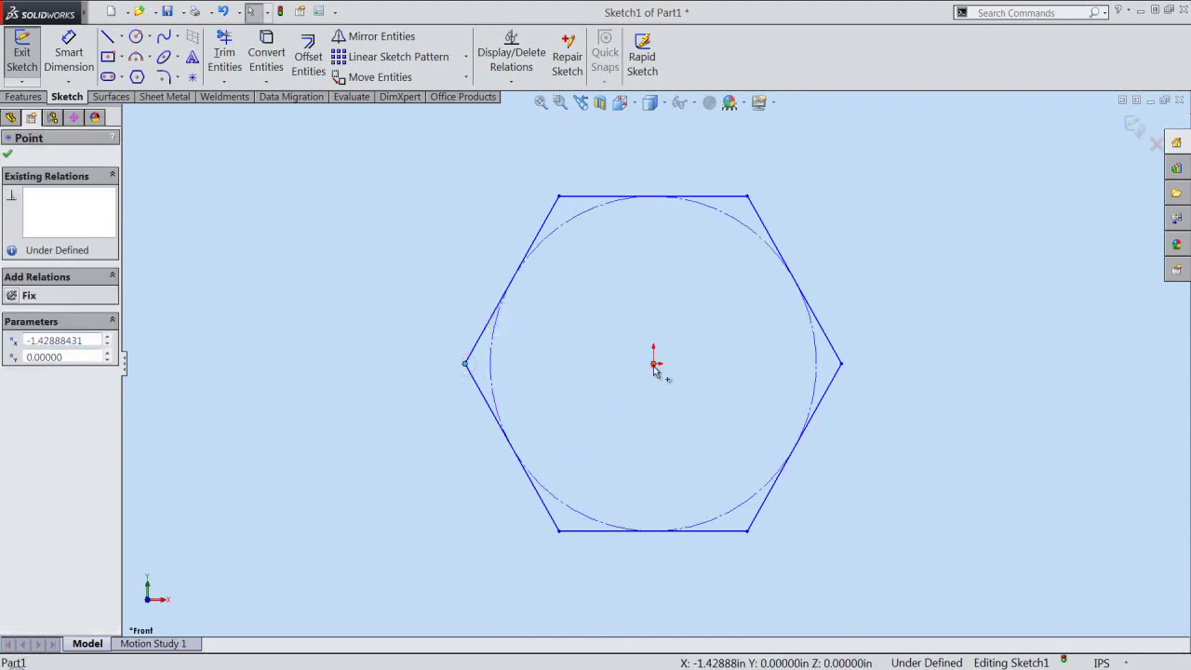
pyautogui.keyDown('ctrl'); pyautogui.click(653, 363); pyautogui.keyUp('ctrl')
pyautogui.click(687, 314)
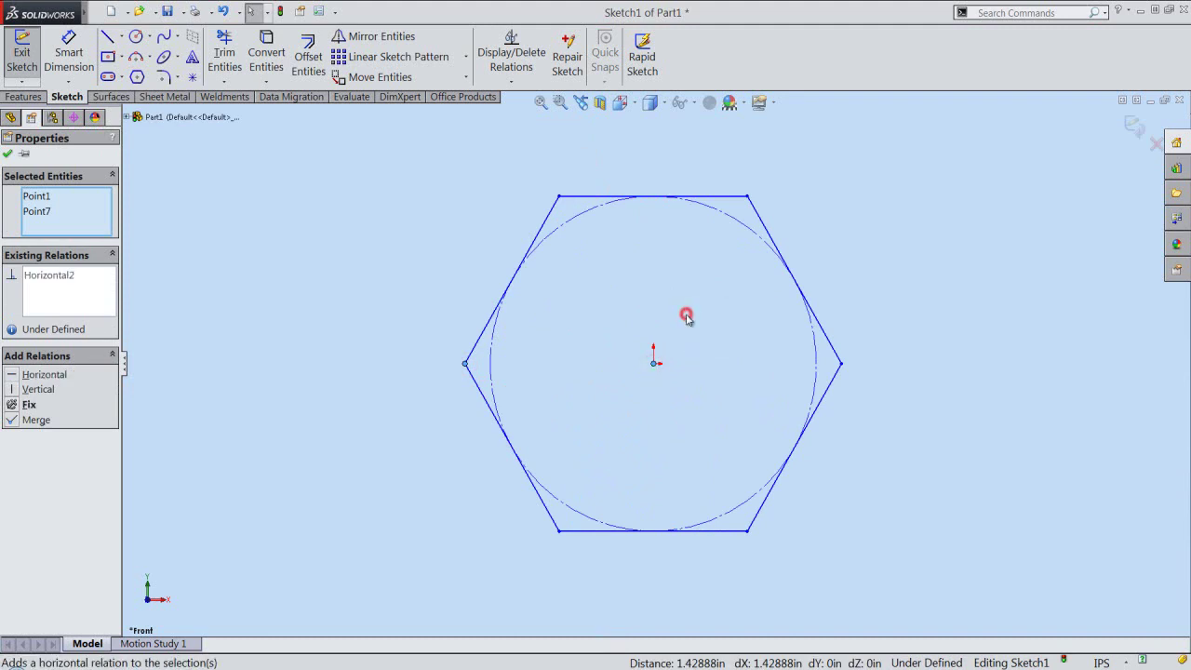
pyautogui.click(687, 319)
# - Draw a 0.3125-diameter circle centred on the origin
pyautogui.rightClick(687, 316)
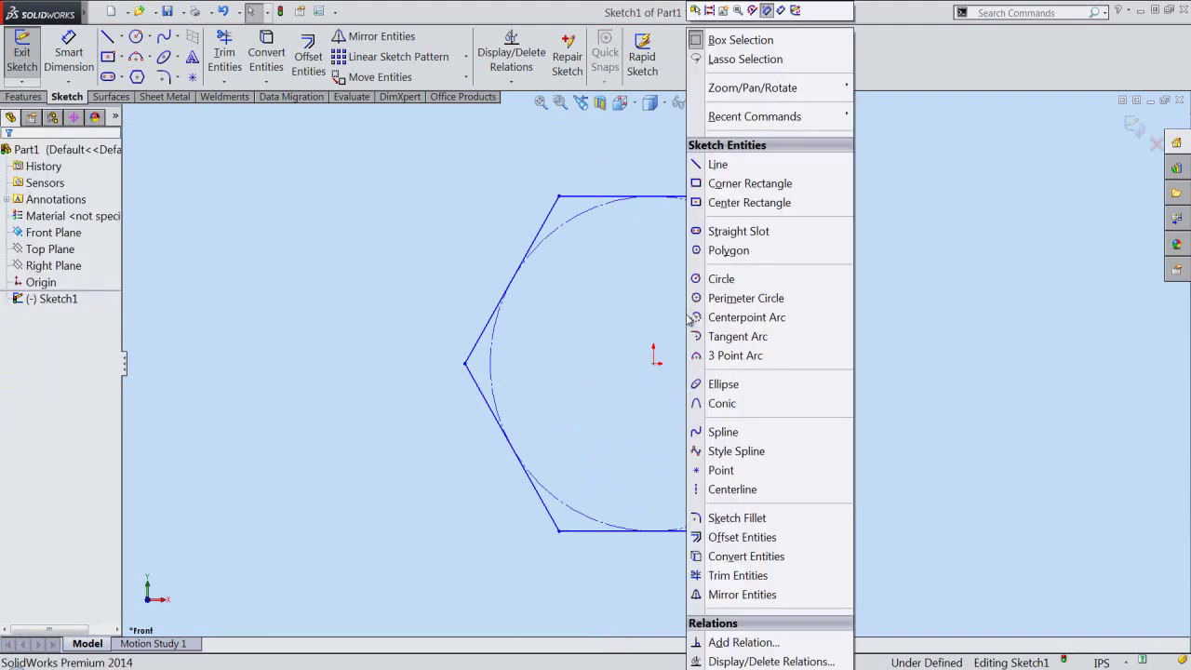
pyautogui.click(700, 280)
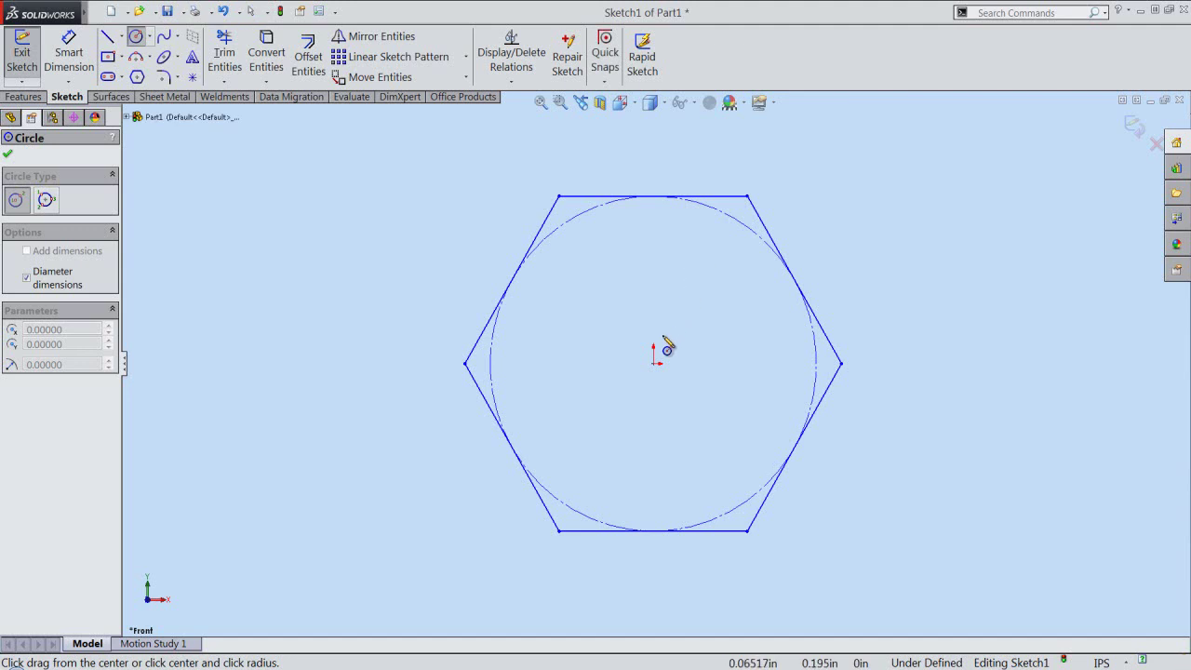
pyautogui.click(654, 363)
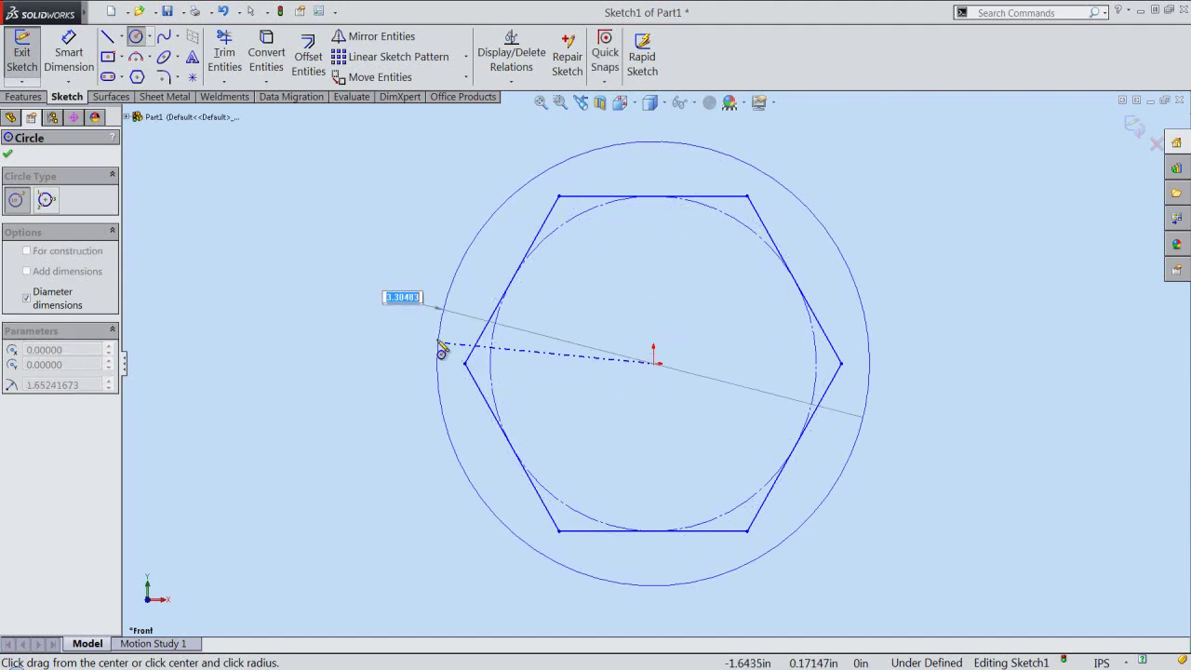
pyautogui.press('BackSpace')
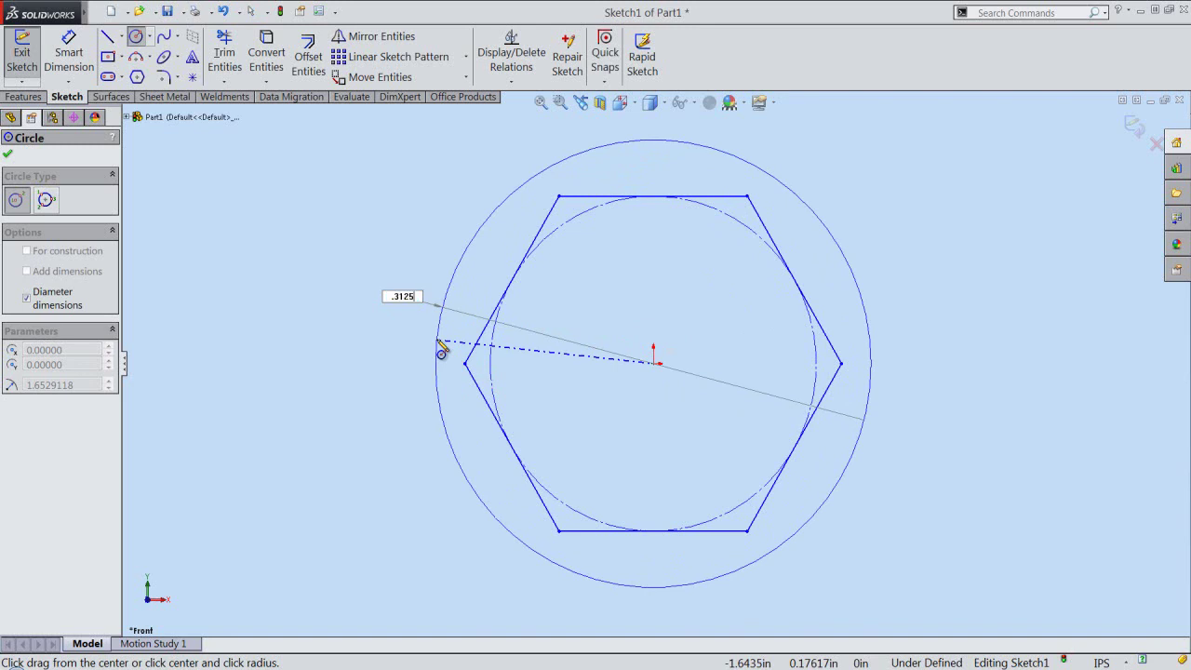
pyautogui.press('Return')
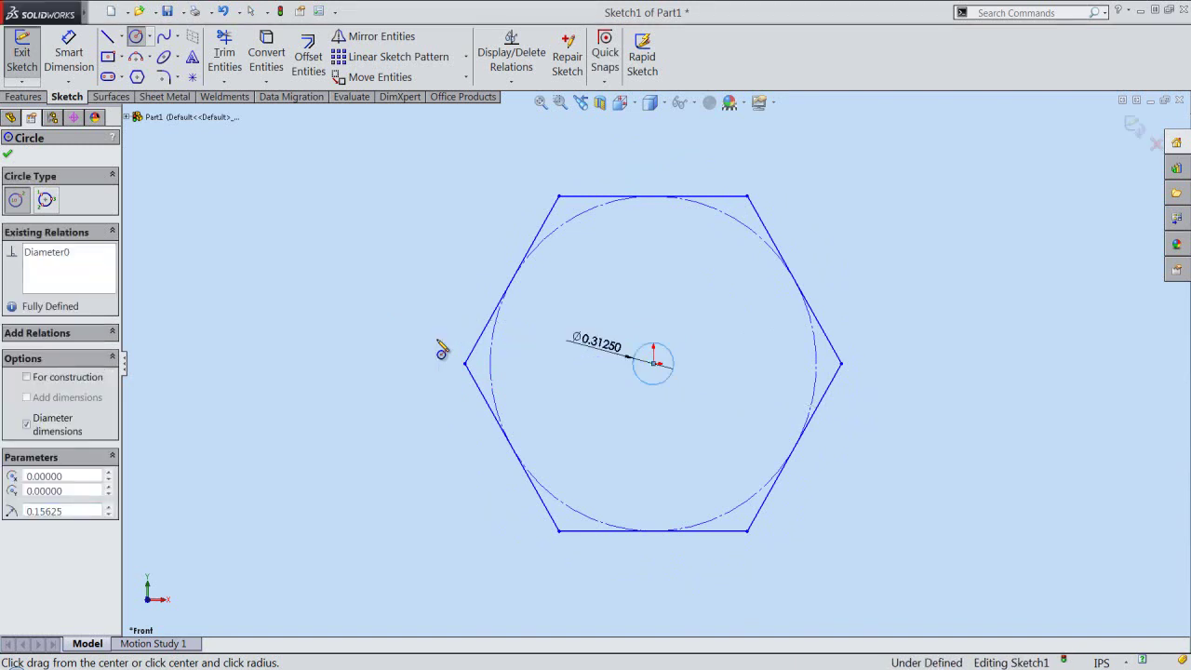
pyautogui.rightClick(705, 365)
pyautogui.click(738, 163)
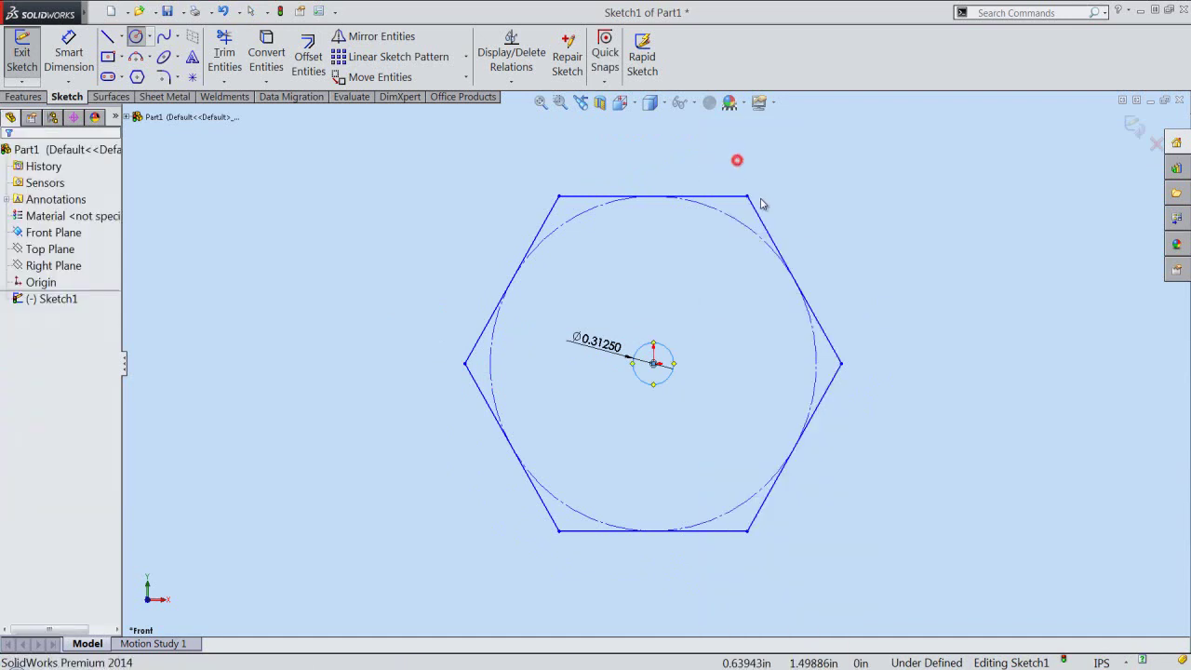
# - Make the hexagon's left corner coincident with the 0.3125 circle, then exit Sketch1
pyautogui.scroll(-2, 664, 391)
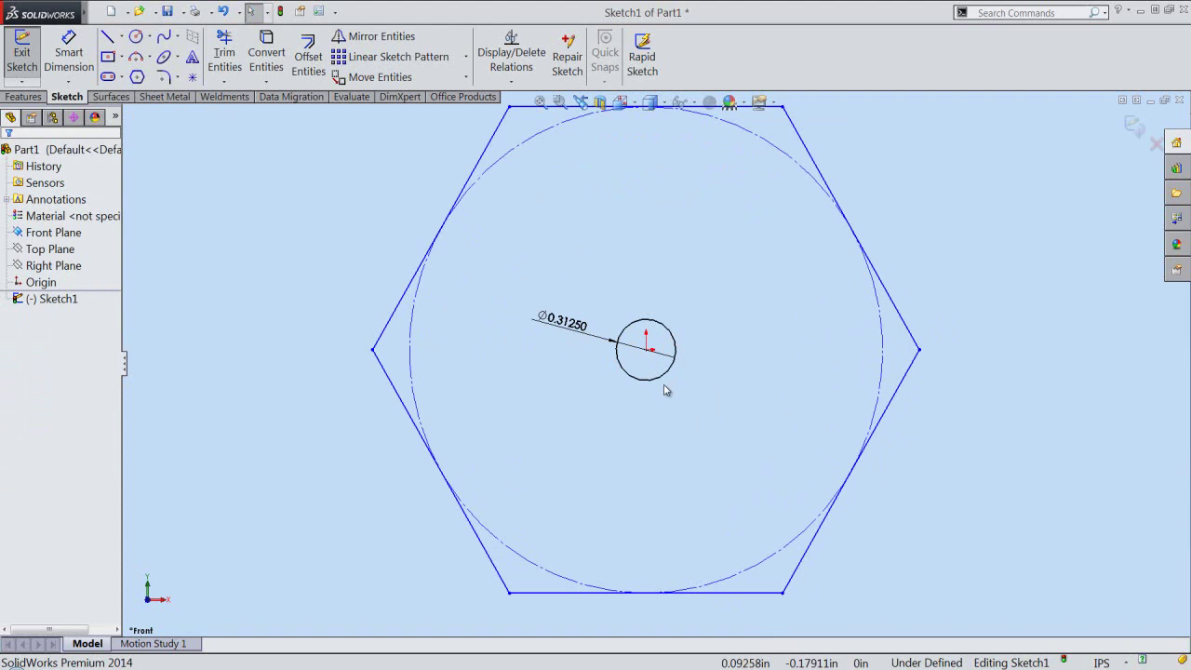
pyautogui.scroll(-1, 666, 390)
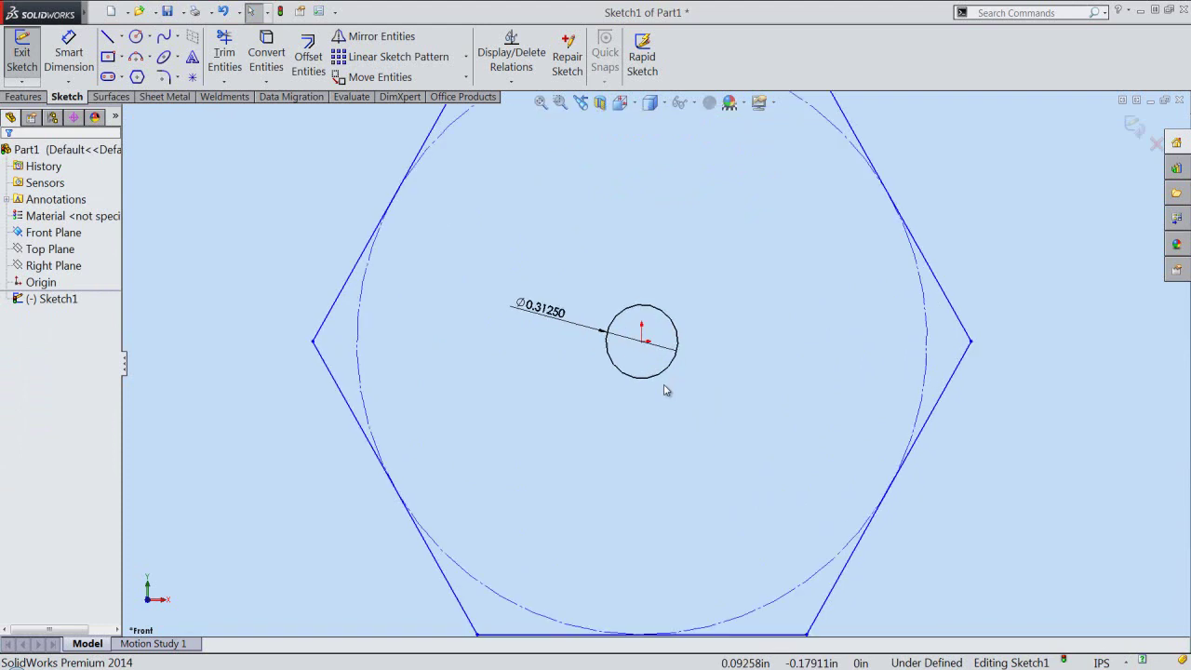
pyautogui.click(316, 343)
pyautogui.moveTo(326, 355); pyautogui.dragTo(611, 342)
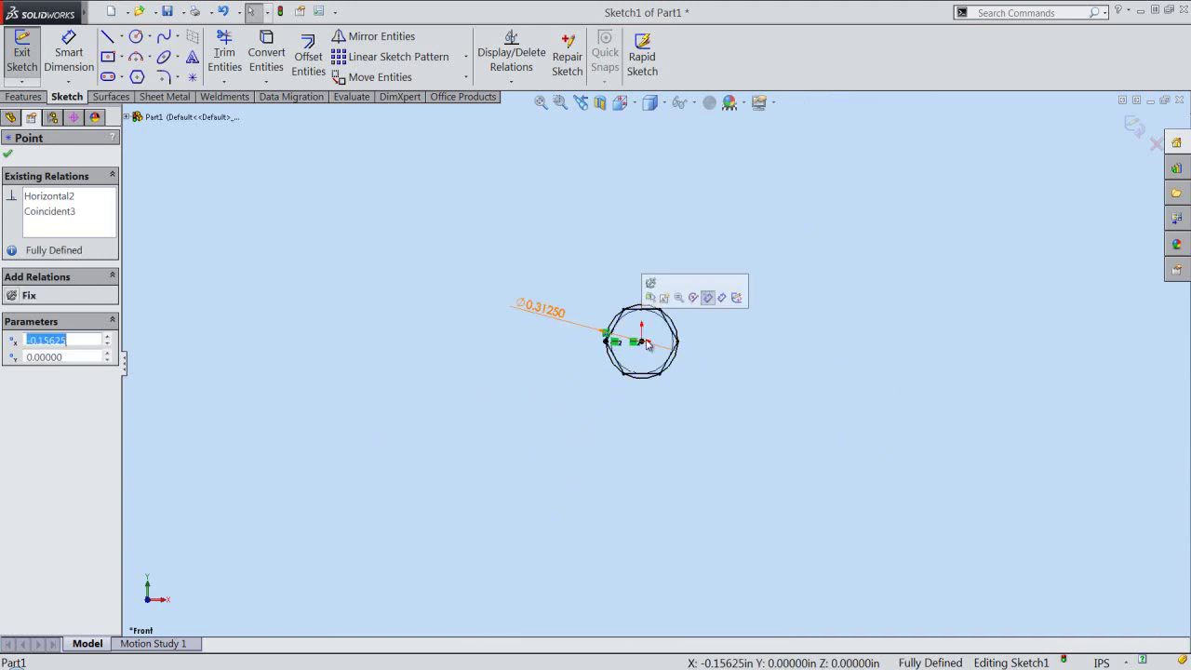
pyautogui.scroll(-2, 640, 343)
pyautogui.scroll(-2, 652, 345)
pyautogui.scroll(-2, 665, 351)
pyautogui.scroll(-2, 671, 357)
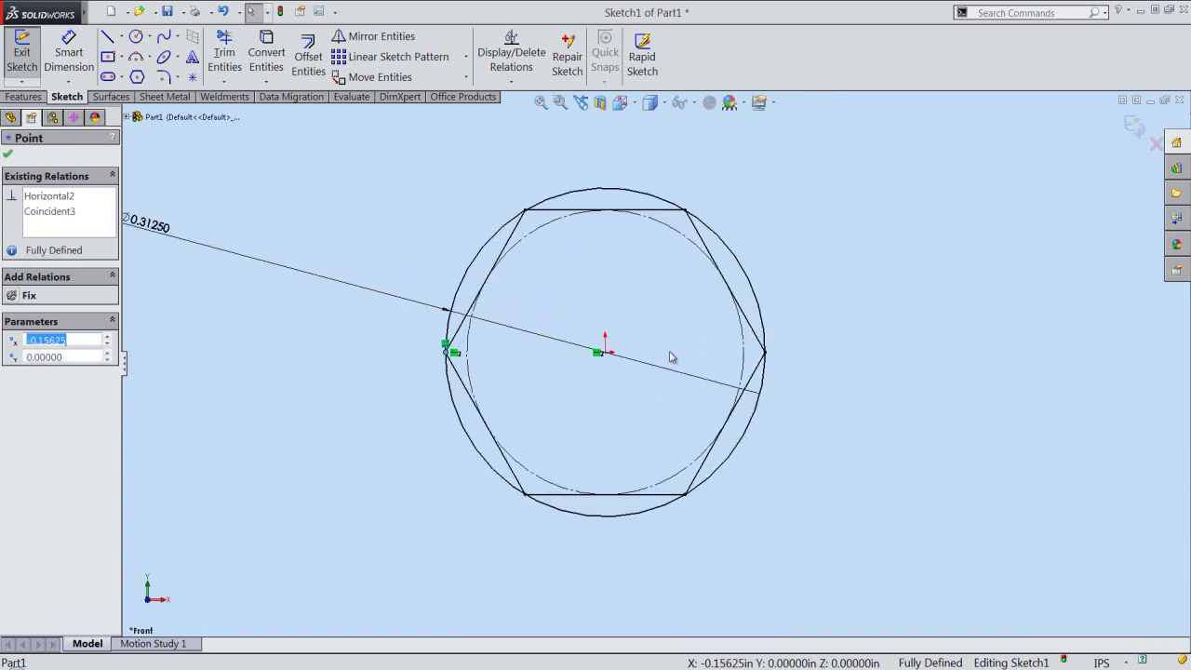
pyautogui.click(914, 285)
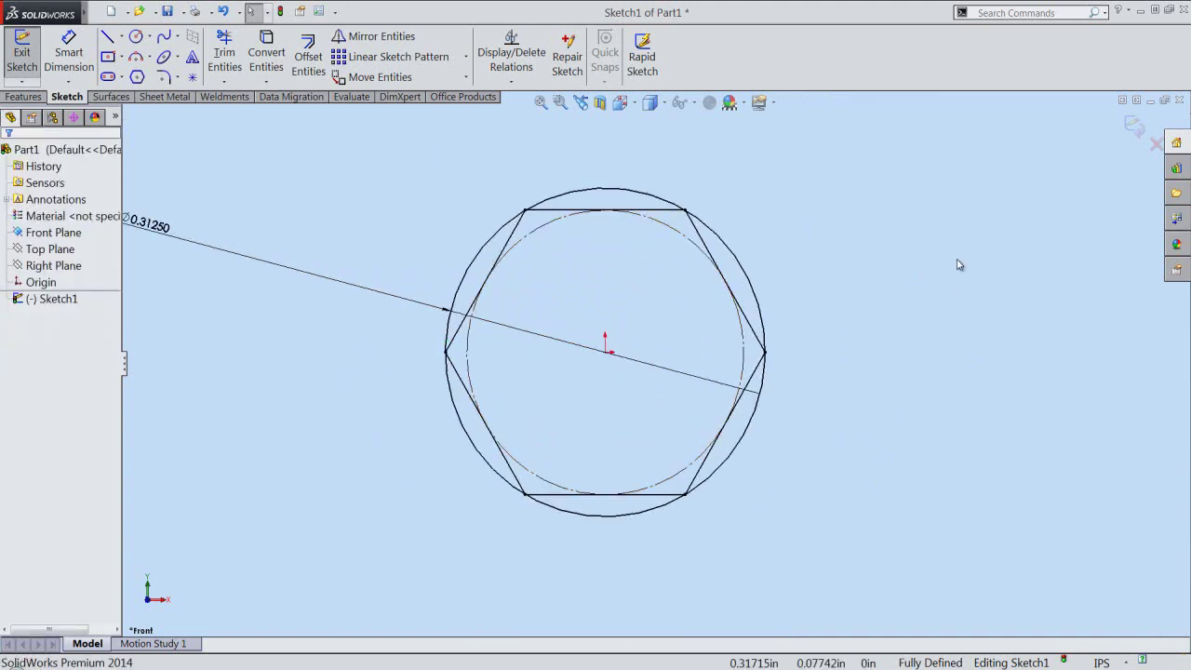
pyautogui.click(1134, 131)
# - Extrude the sketch's circular outline 5.25 in blind to form the pencil rod
pyautogui.click(934, 188)
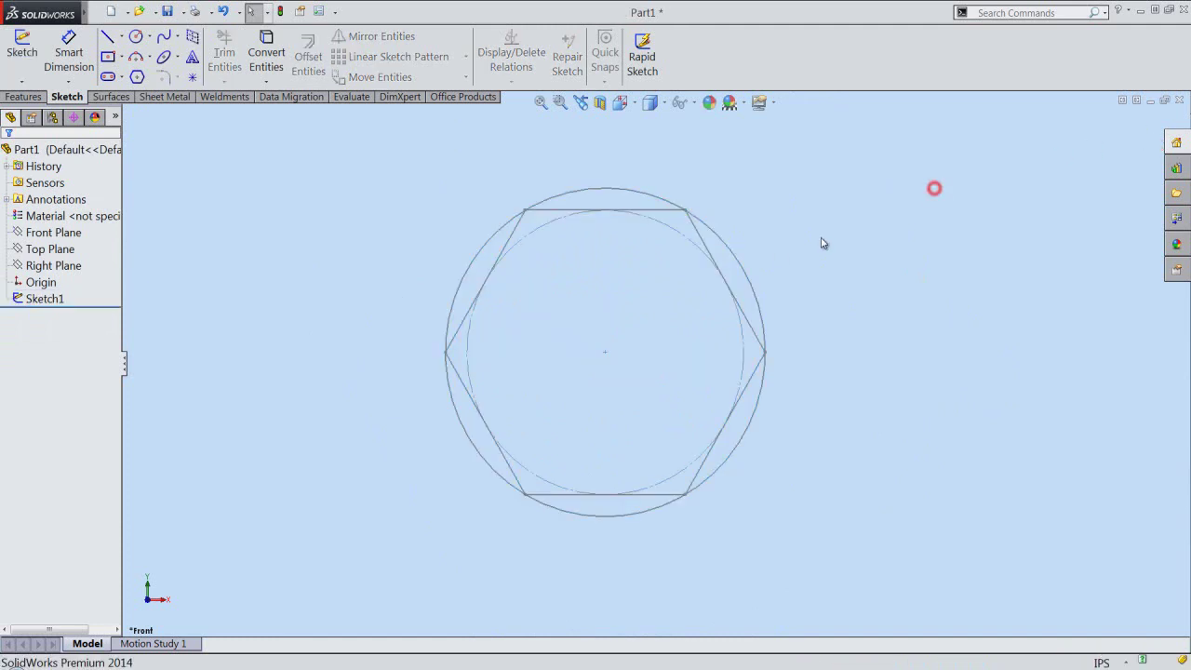
pyautogui.click(628, 110)
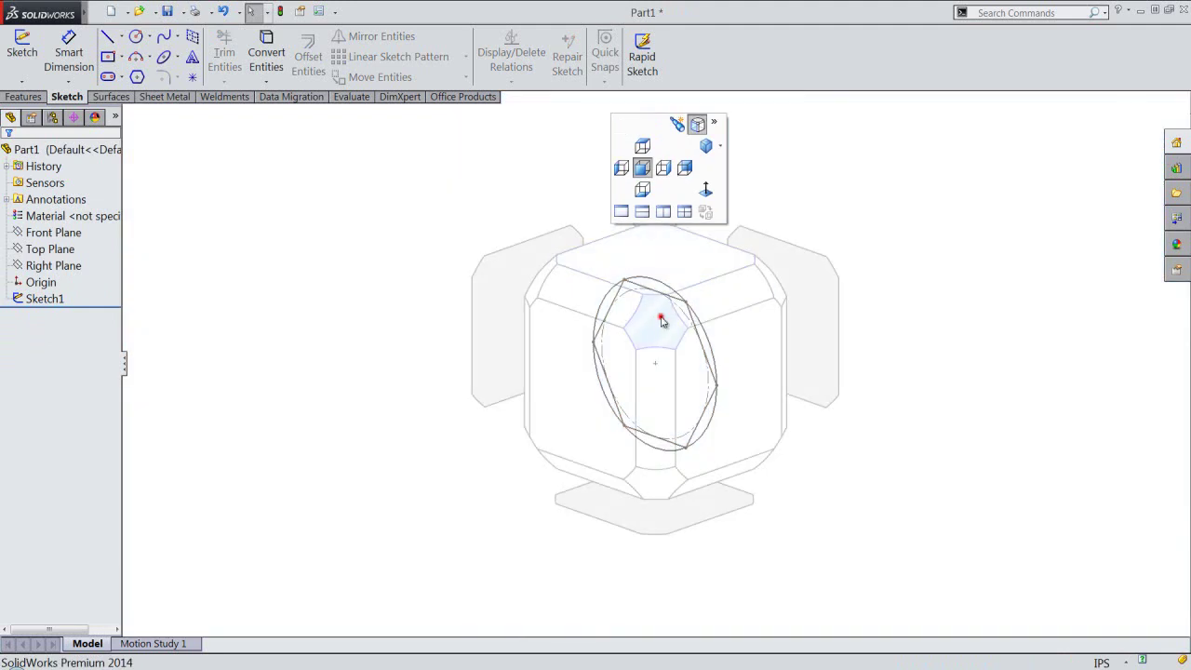
pyautogui.click(663, 317)
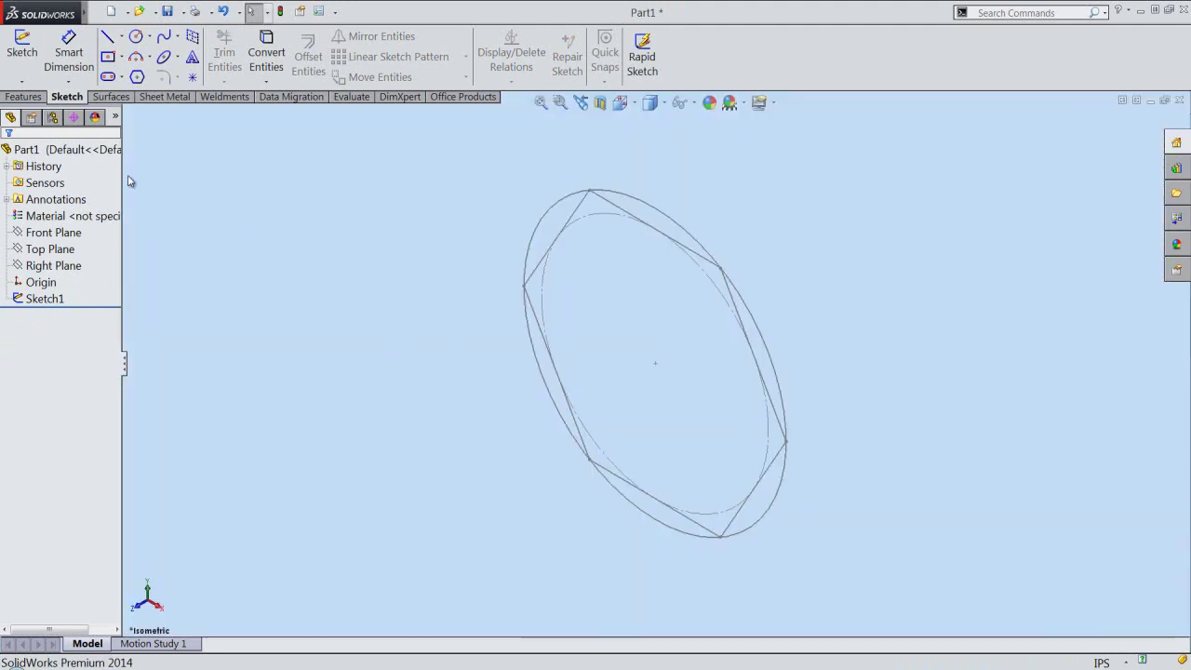
pyautogui.click(23, 97)
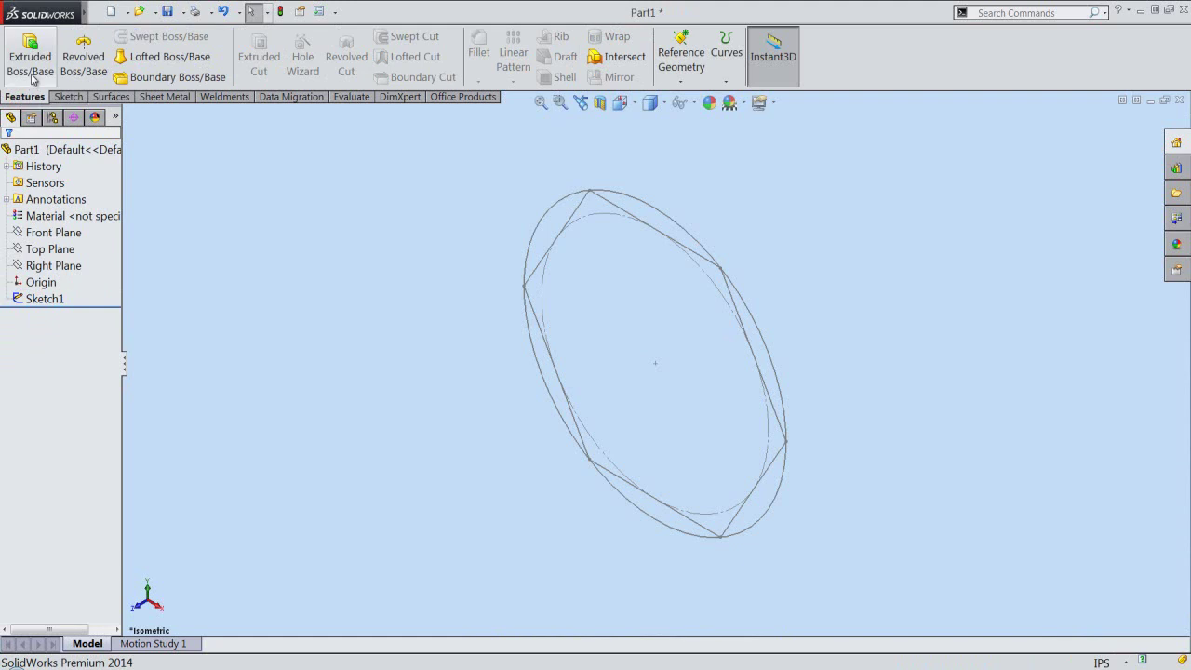
pyautogui.click(32, 78)
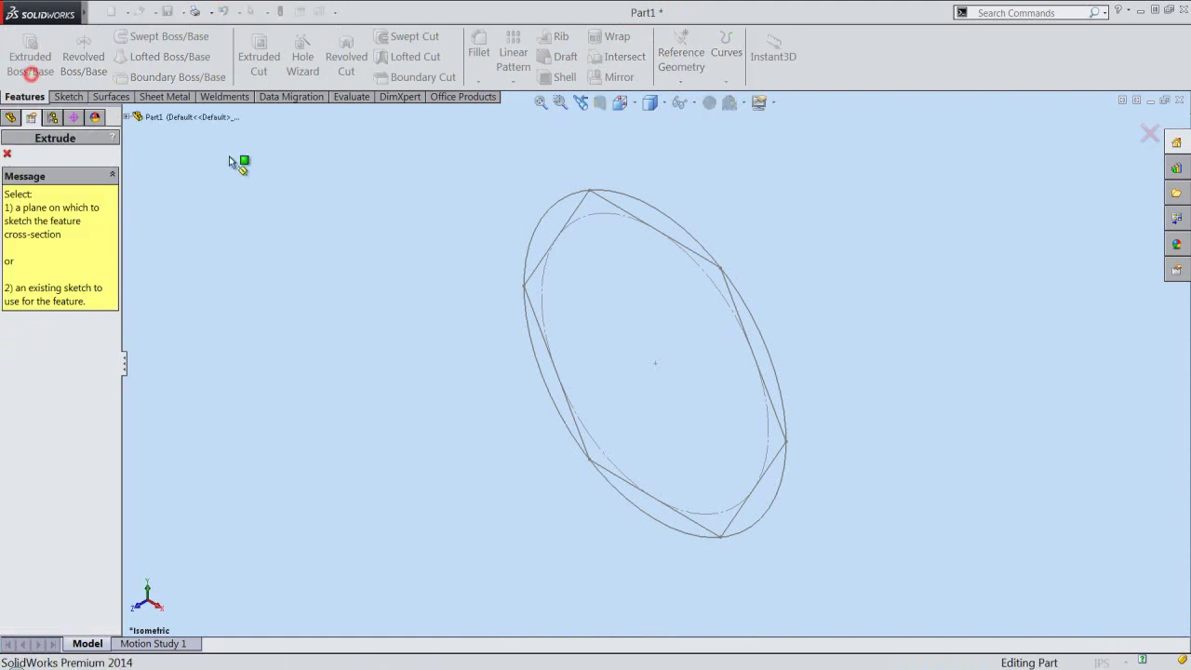
pyautogui.click(534, 224)
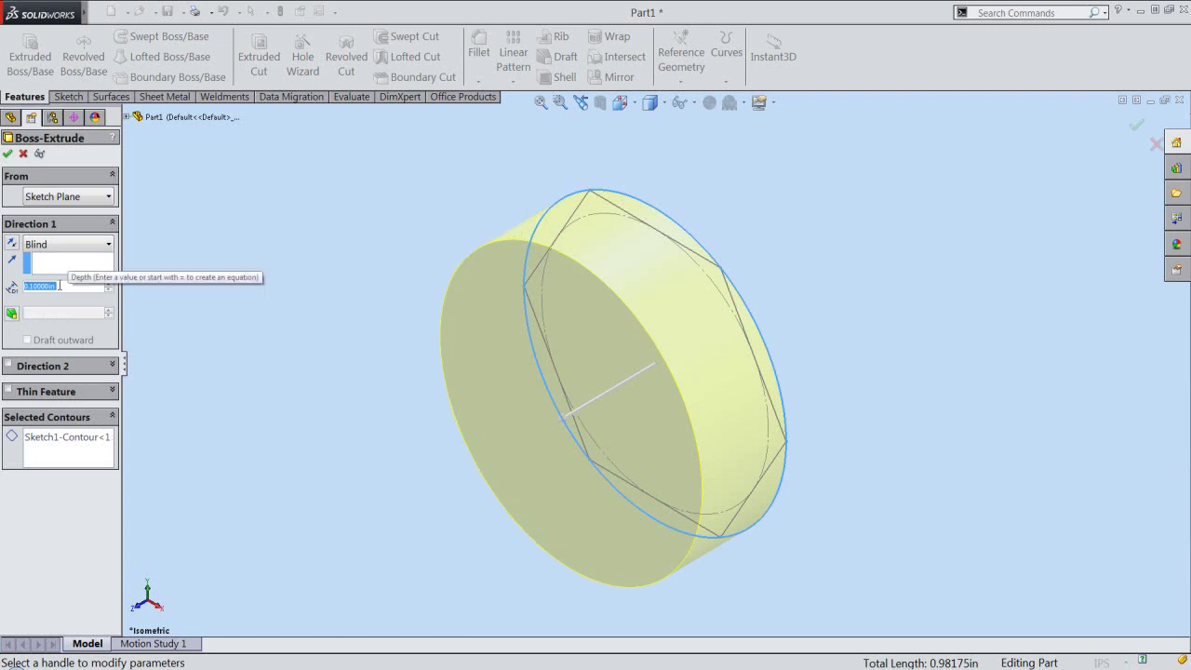
pyautogui.write('5.25')
pyautogui.press('Return')
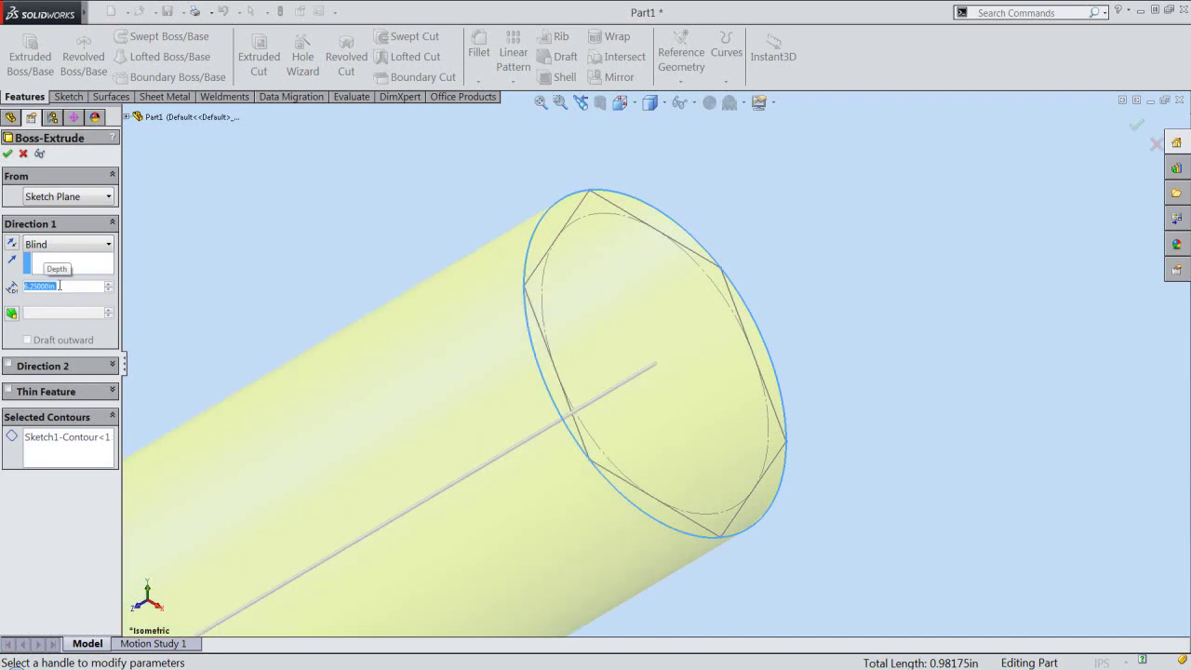
pyautogui.click(540, 102)
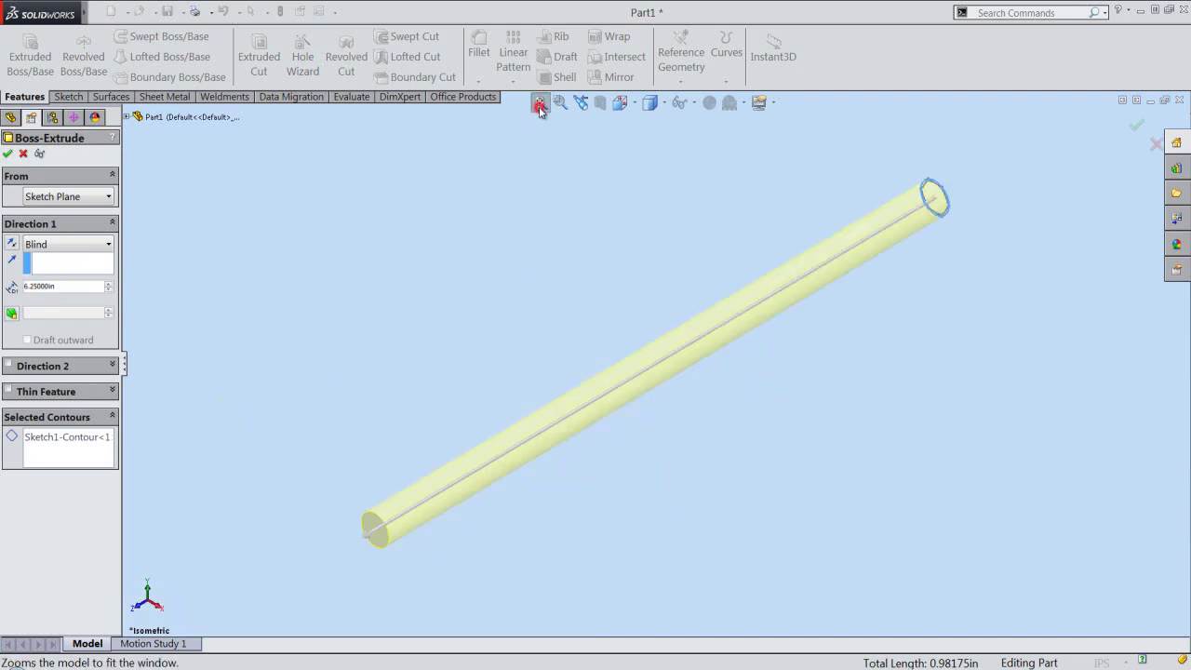
pyautogui.rightClick(431, 242)
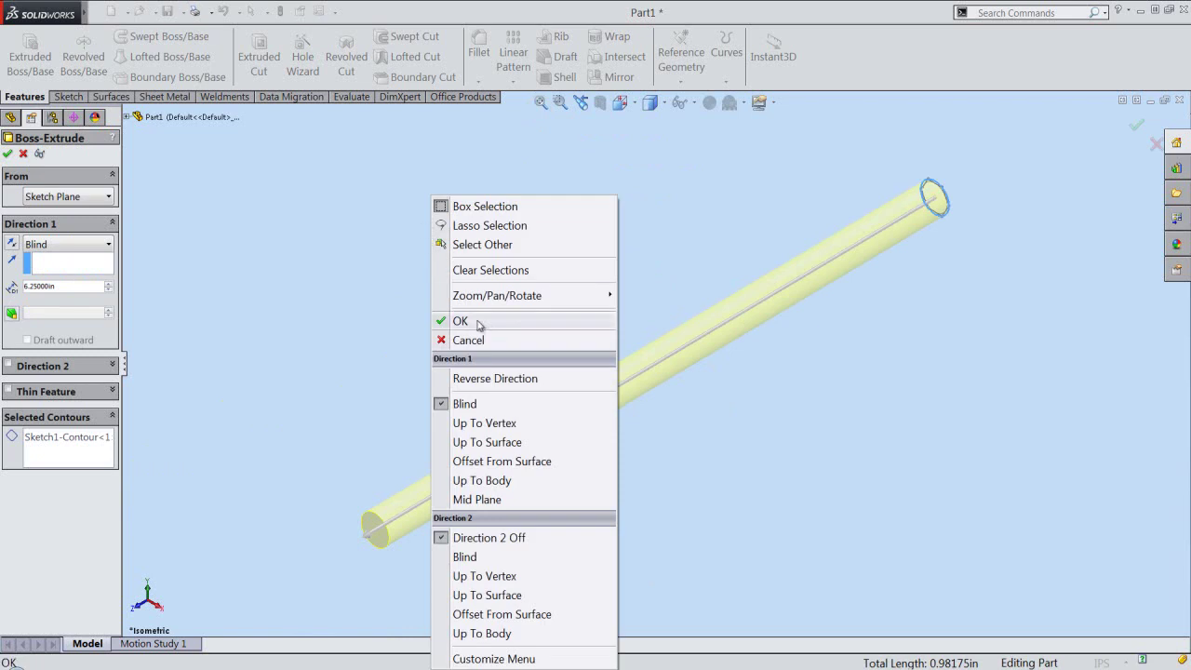
pyautogui.click(483, 321)
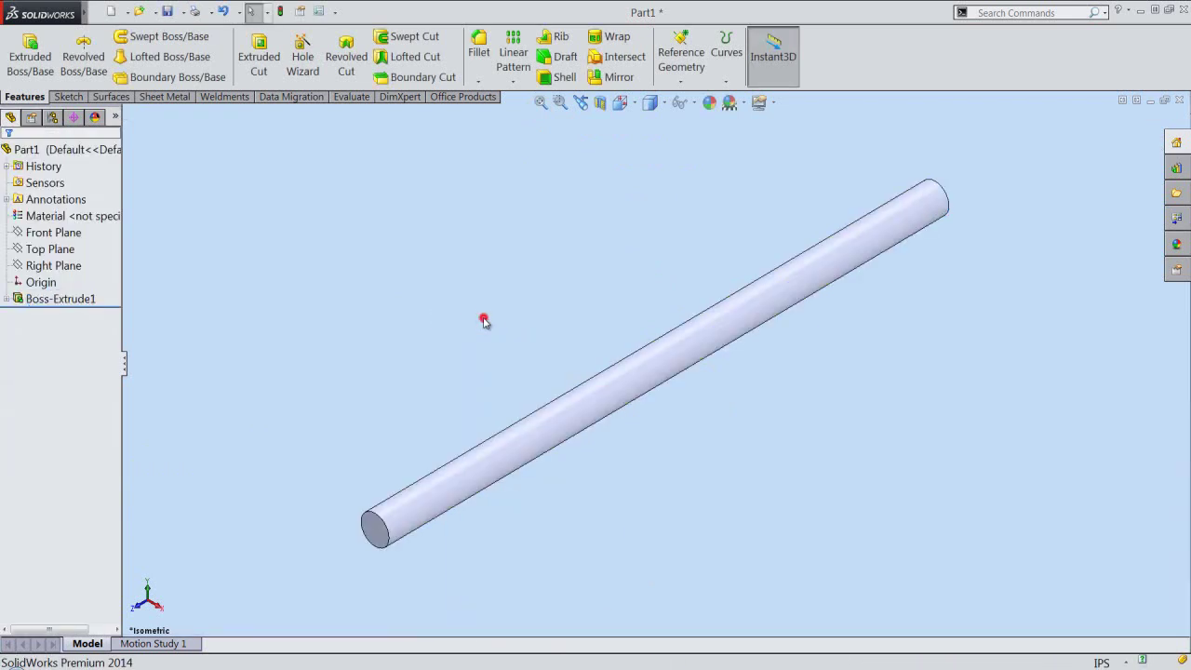
# - Create a folder named Pencil and save the part in it as Pencil
pyautogui.click(169, 13)
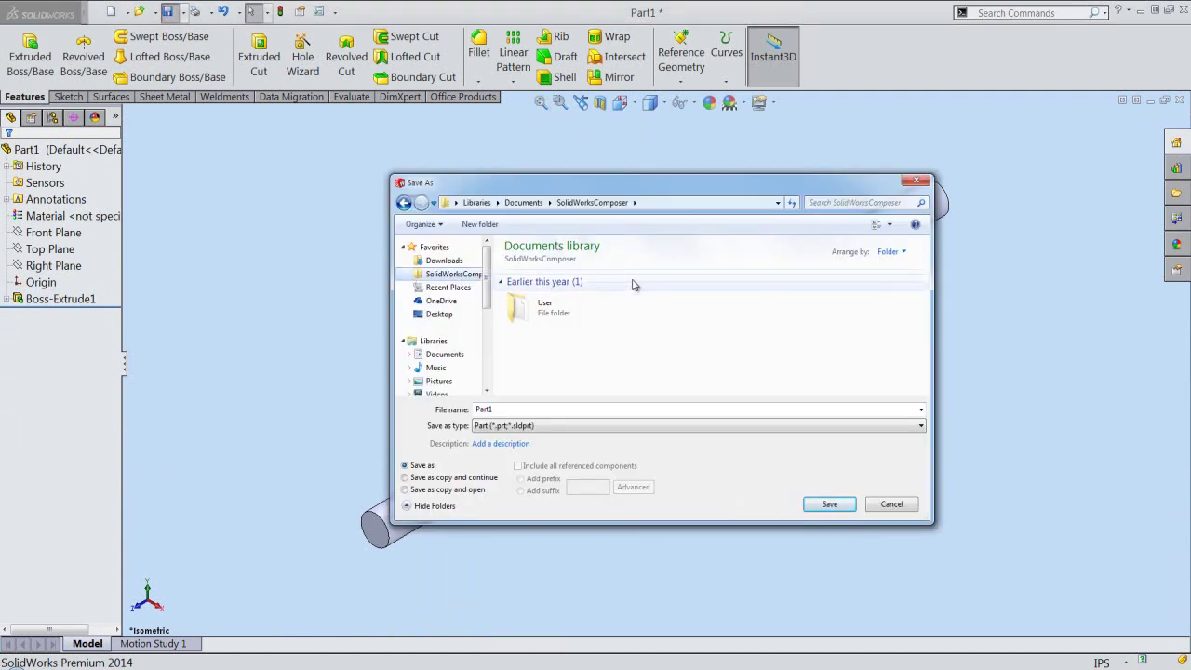
pyautogui.click(480, 224)
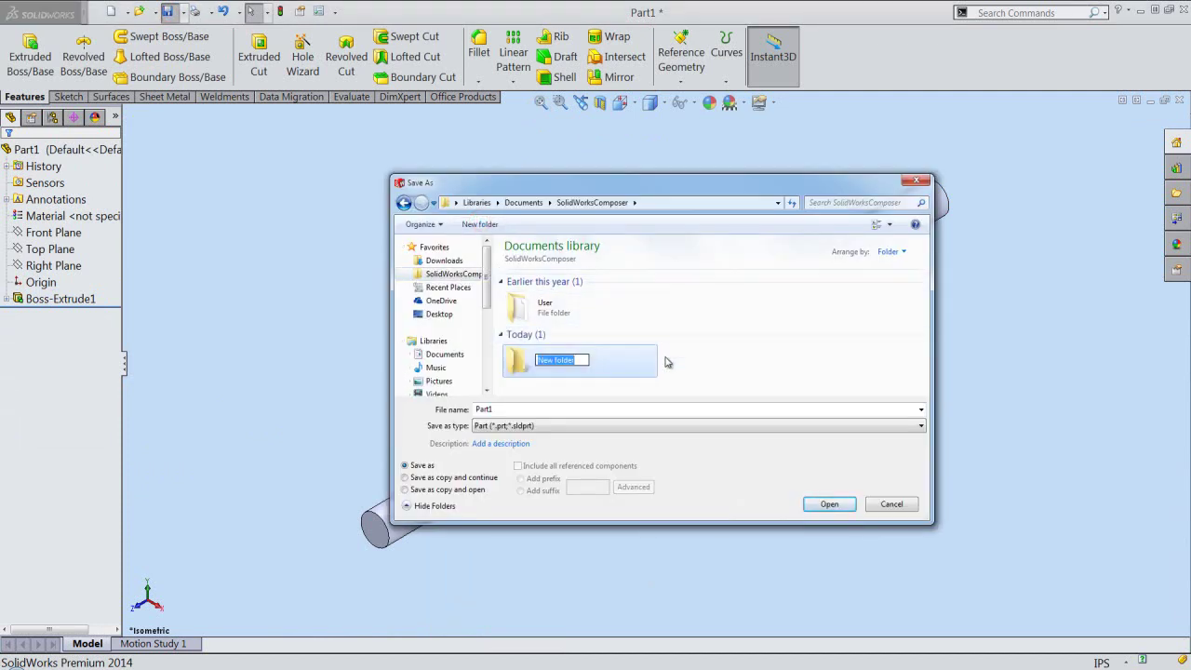
pyautogui.write('Pencil')
pyautogui.press('Return')
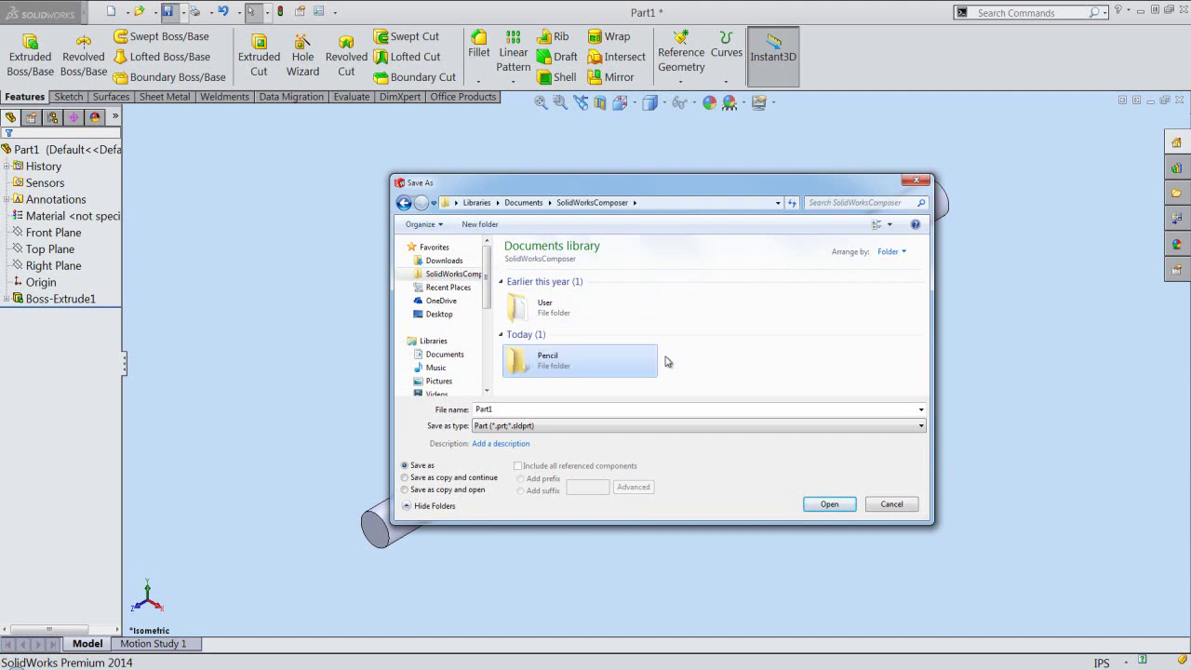
pyautogui.doubleClick(563, 371)
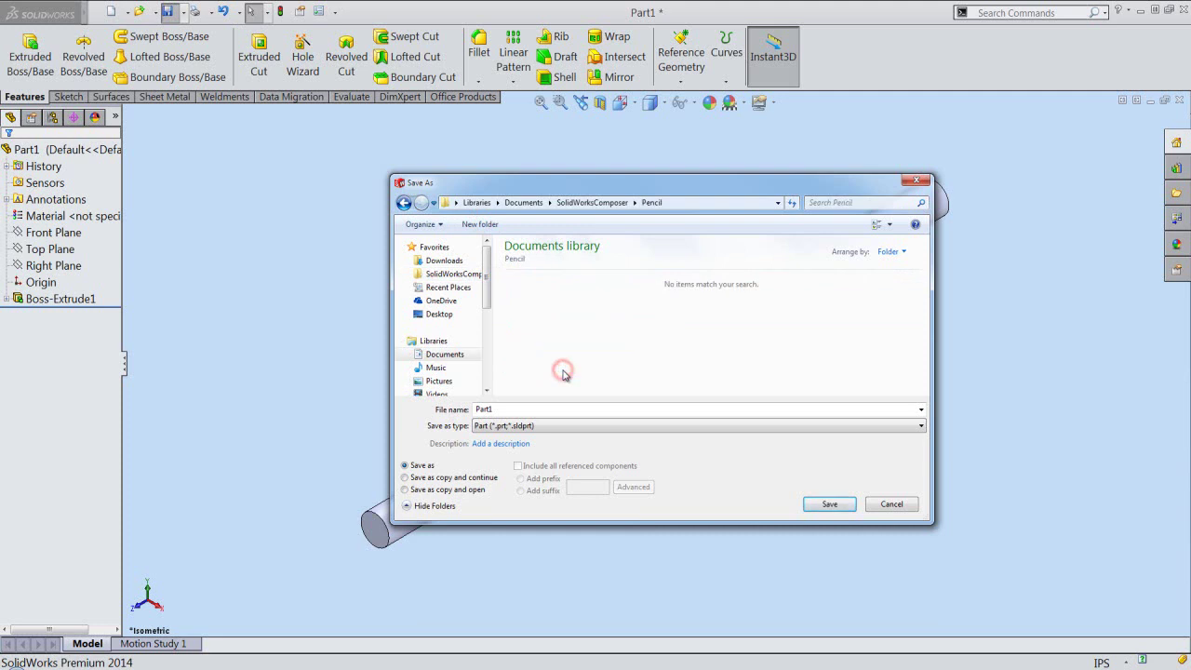
pyautogui.doubleClick(521, 410)
pyautogui.write('Pencil')
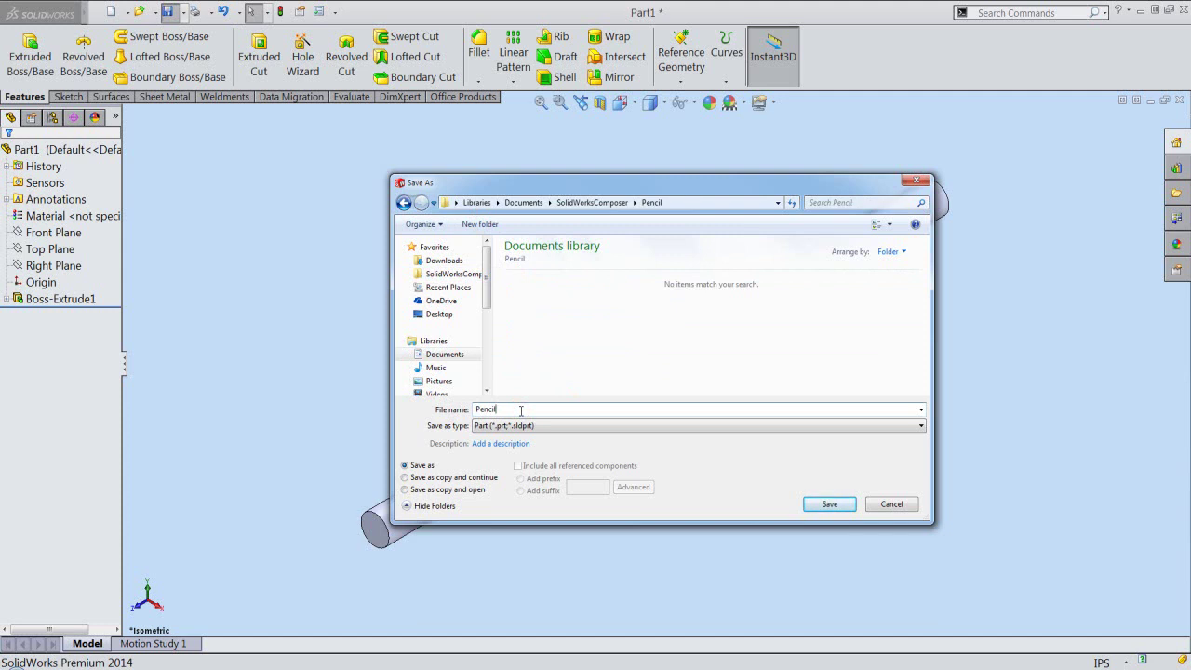
pyautogui.press('Return')
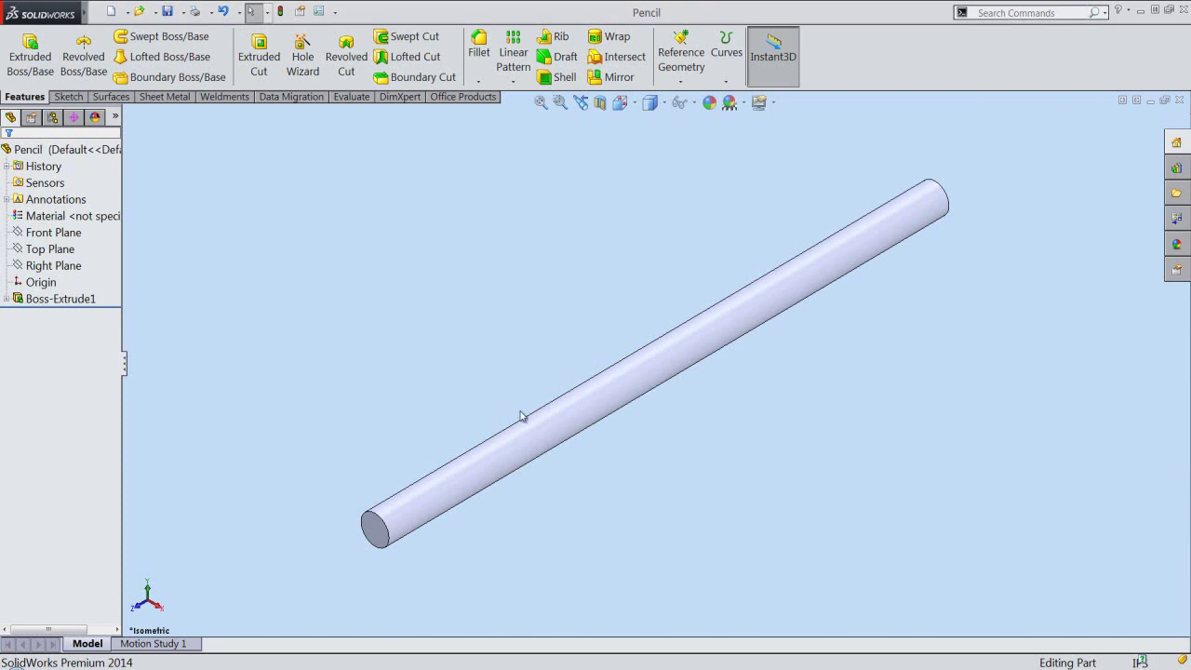
# - Create Plane1 offset 0.75 in from the rod's end face
pyautogui.click(526, 406)
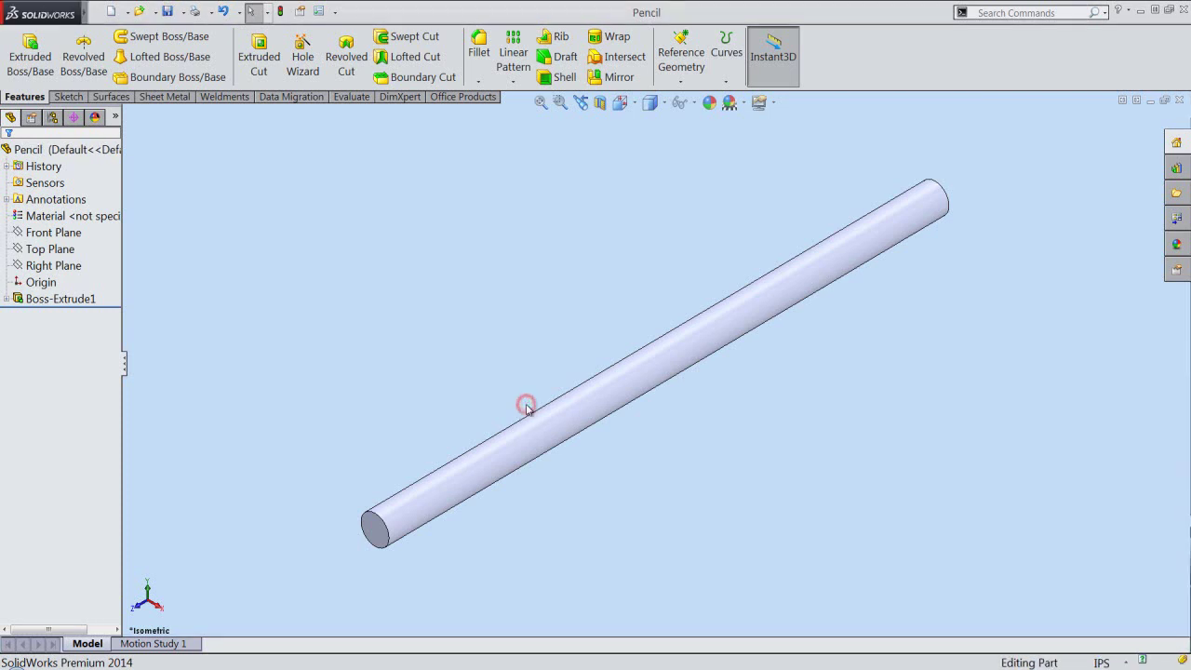
pyautogui.click(679, 84)
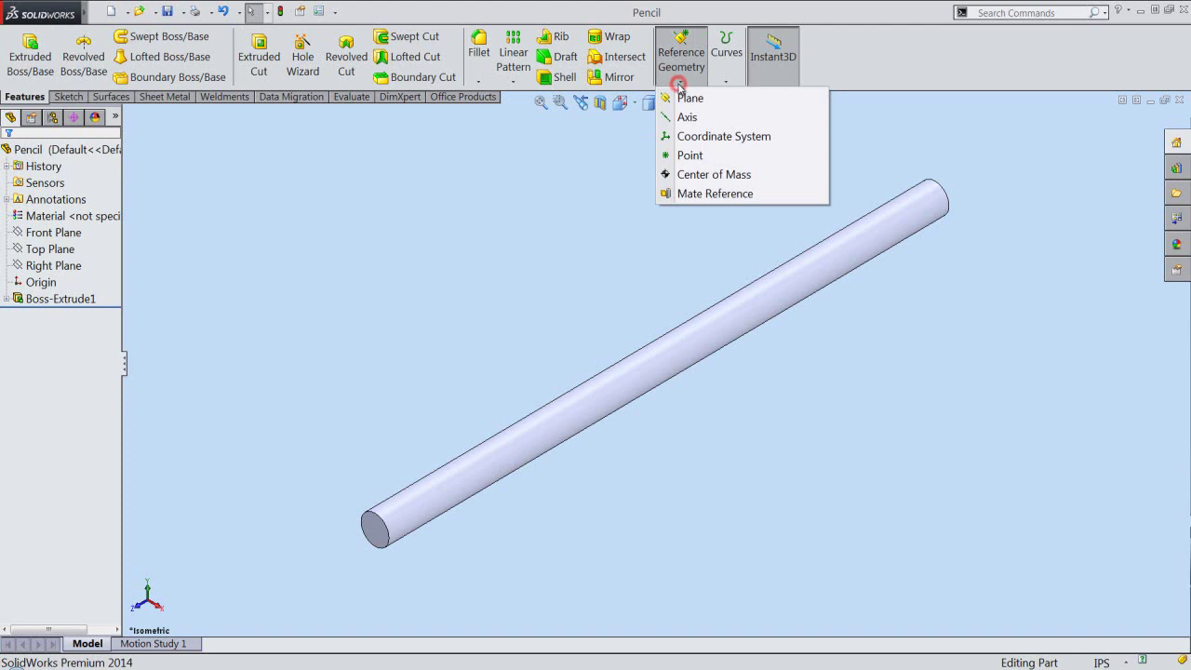
pyautogui.click(726, 99)
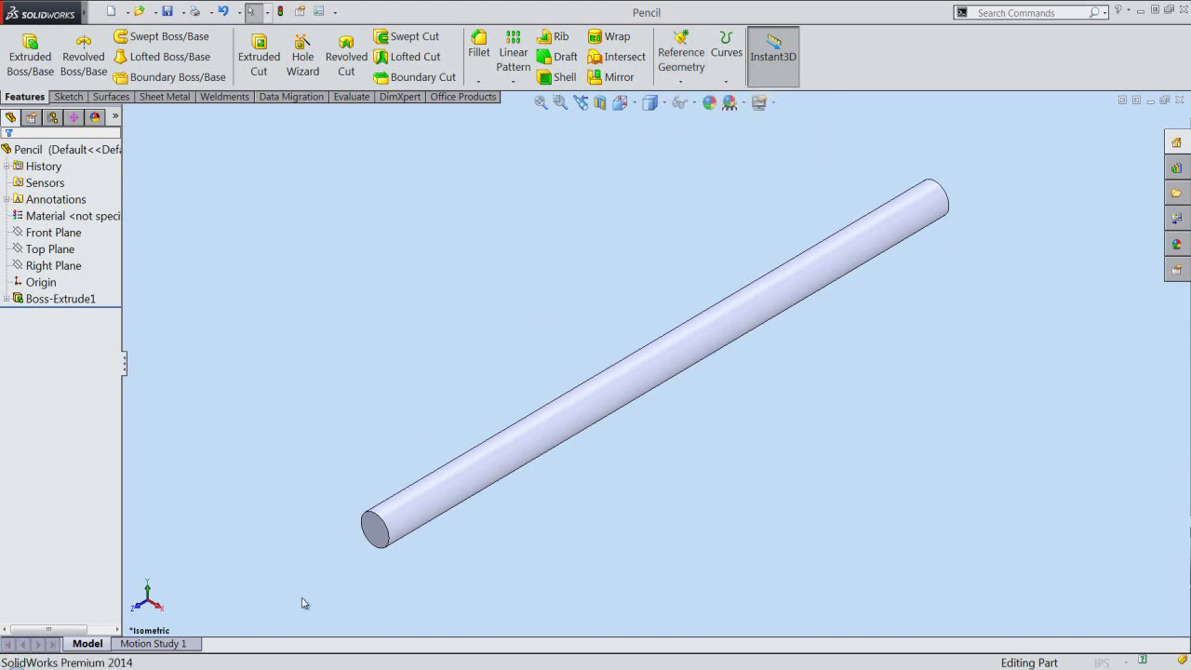
pyautogui.click(374, 534)
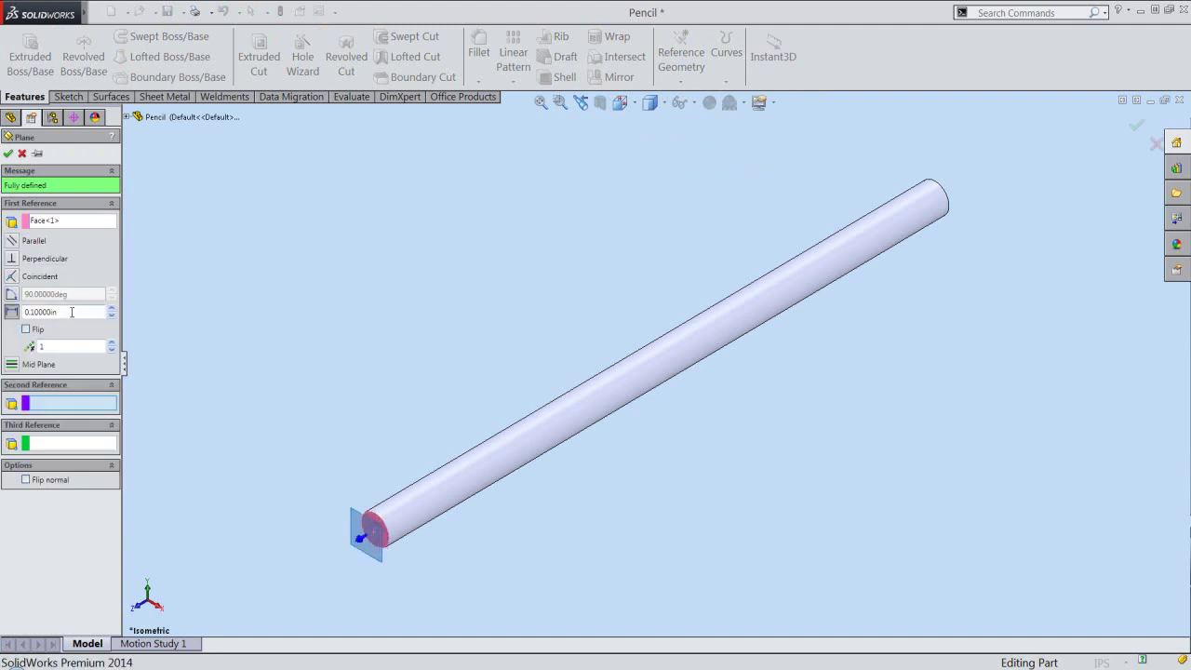
pyautogui.moveTo(61, 310); pyautogui.dragTo(24, 316)
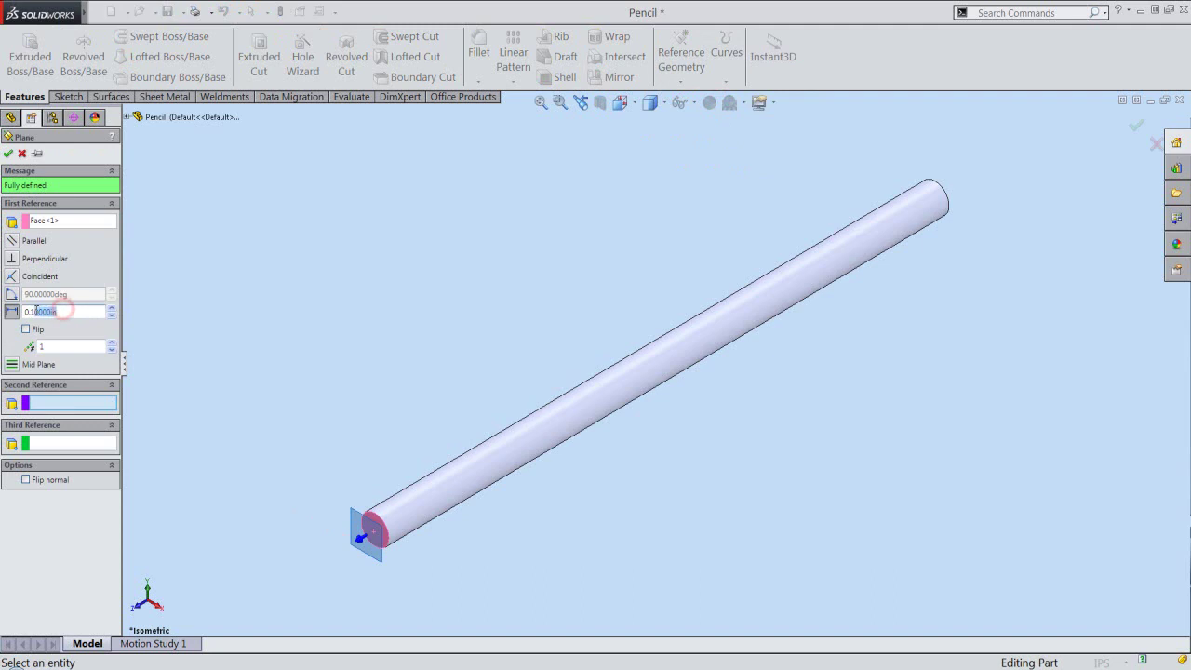
pyautogui.press('BackSpace')
pyautogui.write('75')
pyautogui.press('Return')
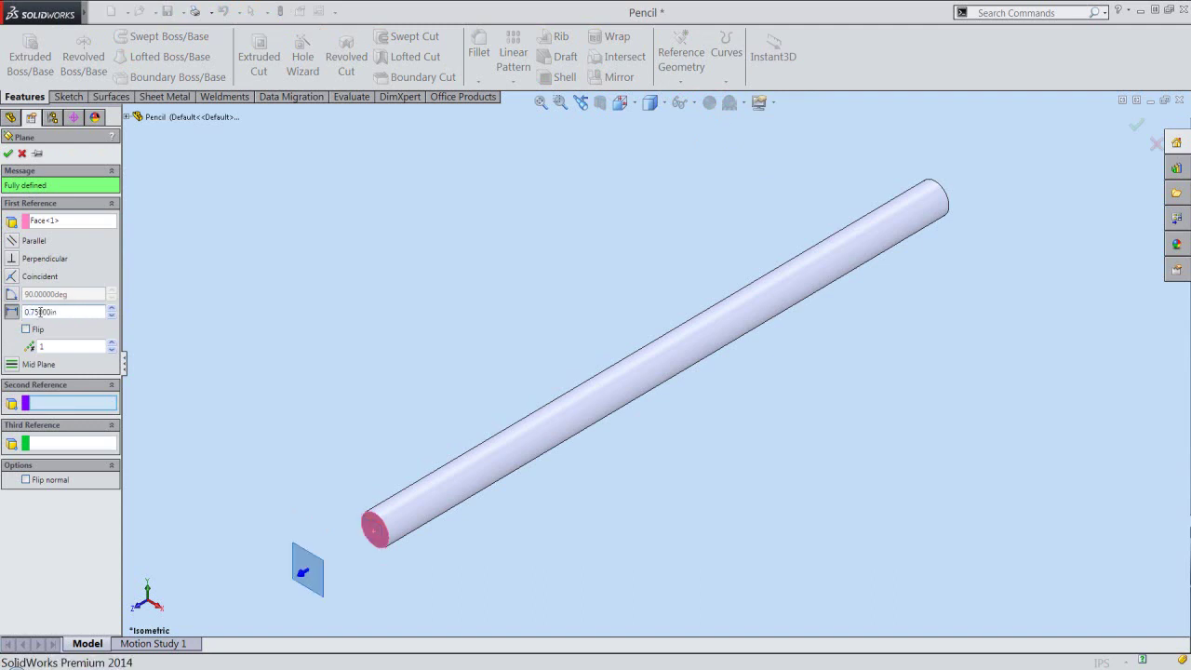
pyautogui.click(7, 155)
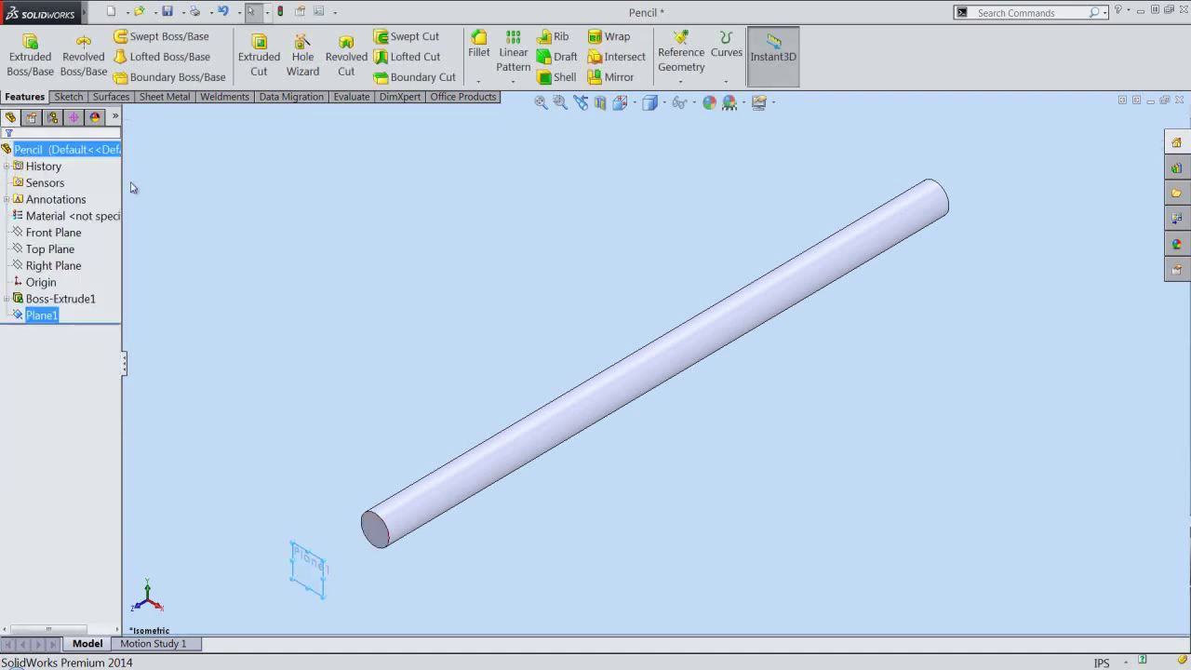
# - Sketch a 0.015625 in diameter circle on Plane1 and exit the sketch
pyautogui.click(213, 272)
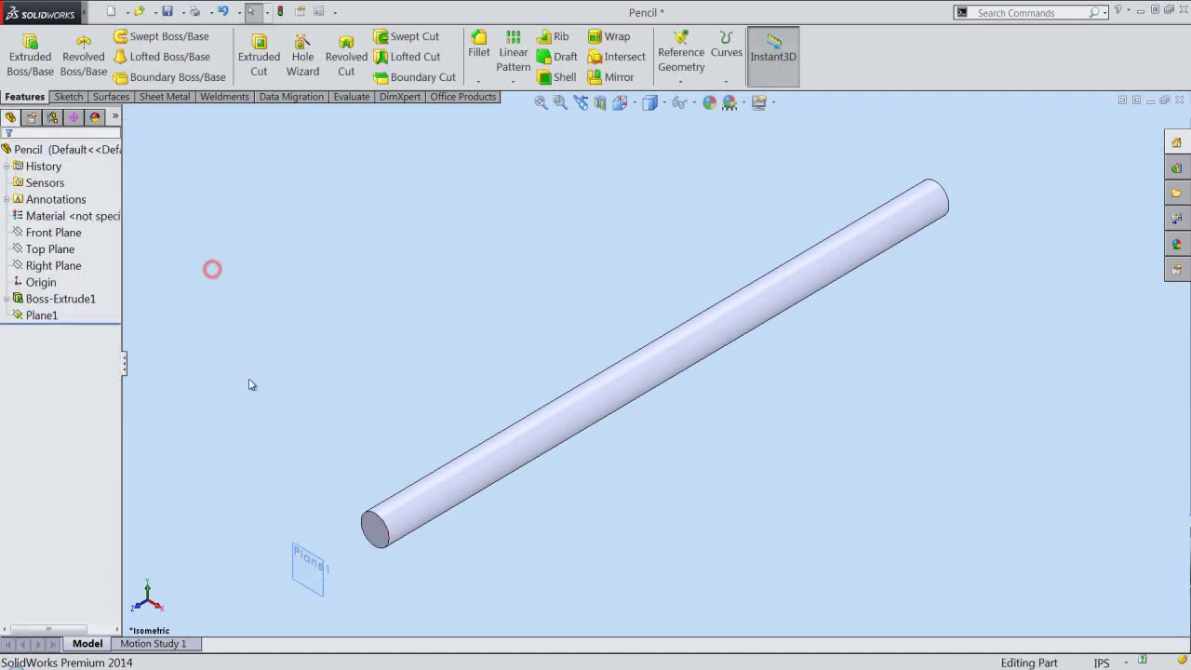
pyautogui.click(299, 549)
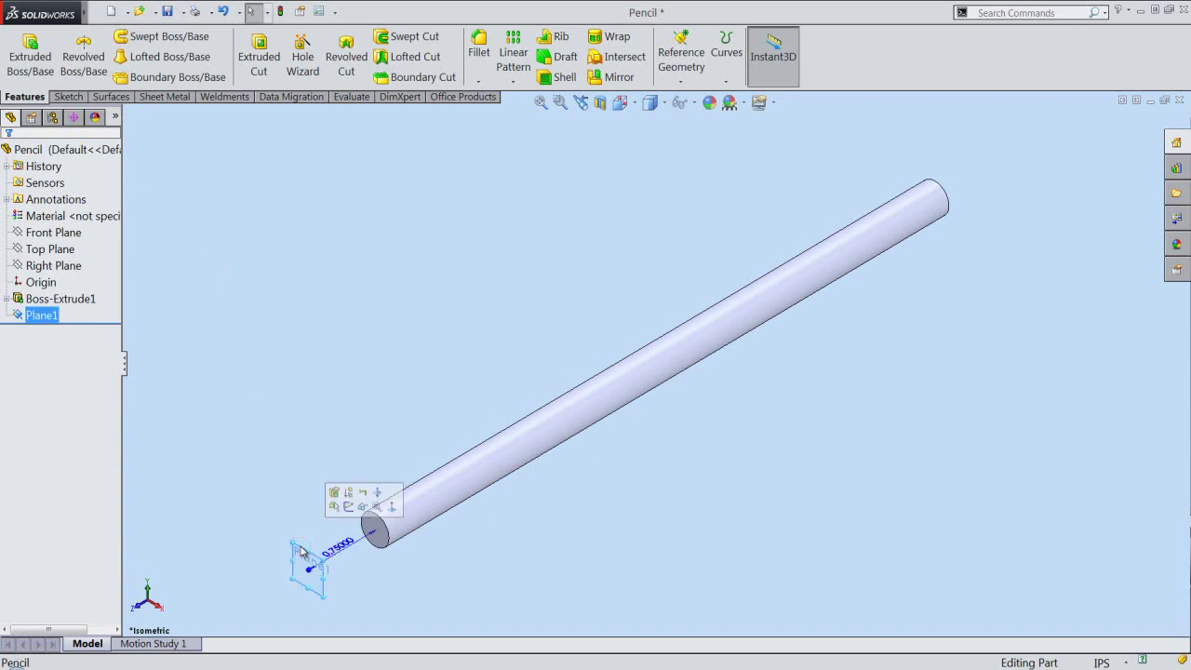
pyautogui.click(349, 508)
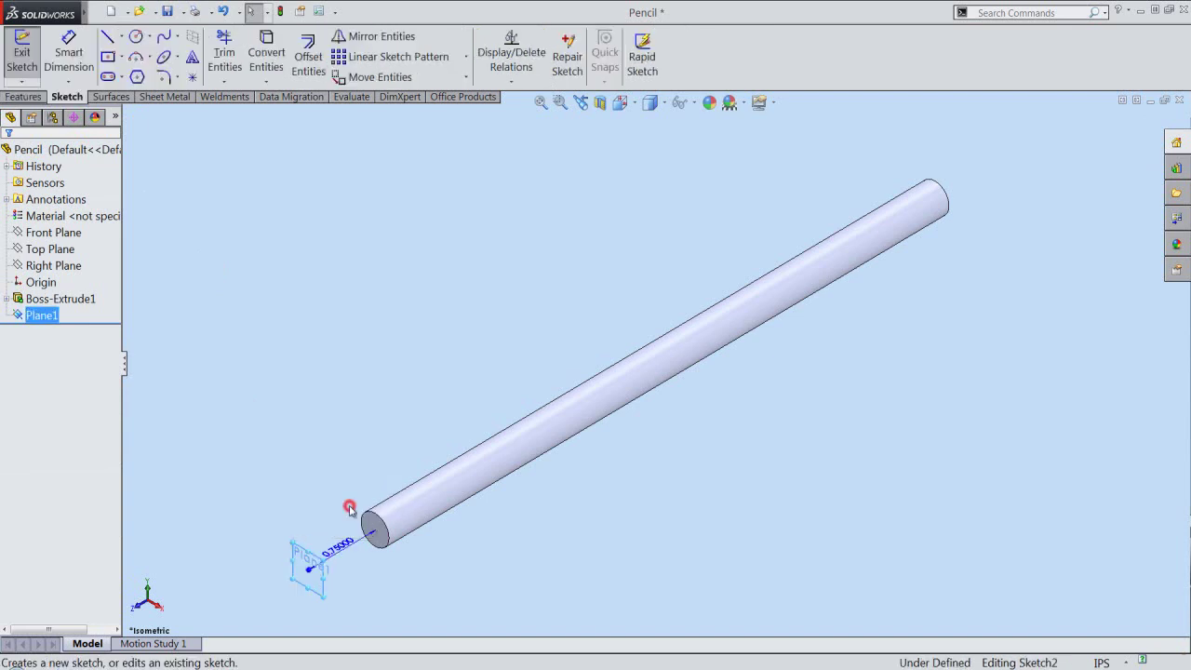
pyautogui.scroll(-3, 321, 579)
pyautogui.scroll(-2, 391, 535)
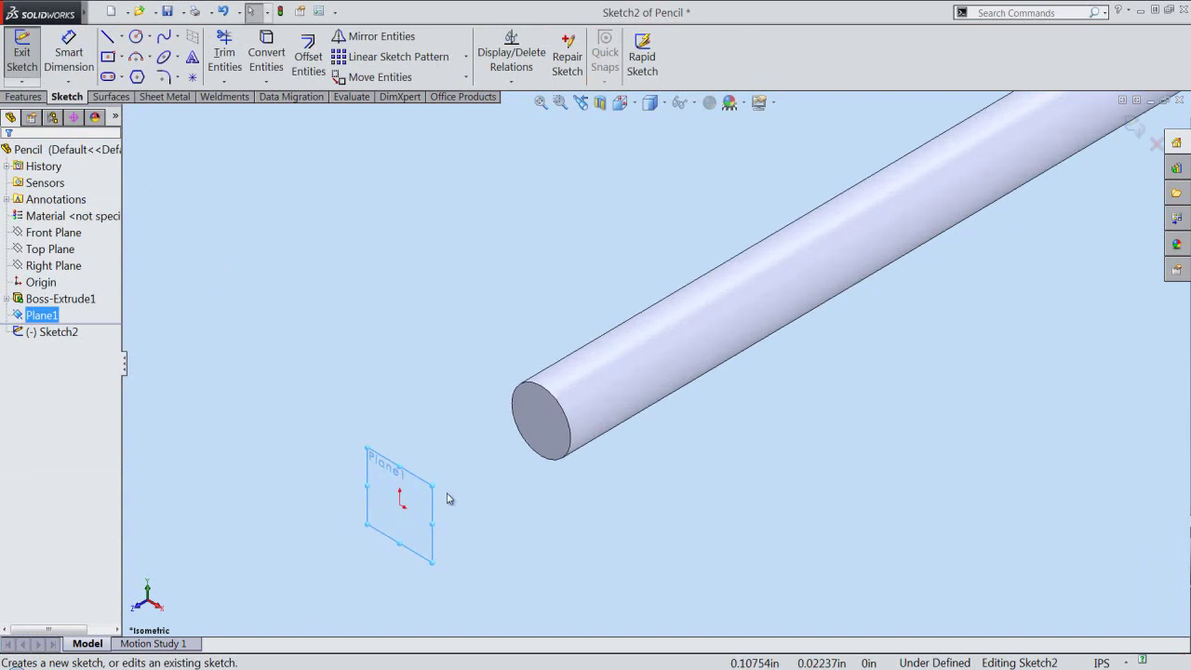
pyautogui.click(423, 410)
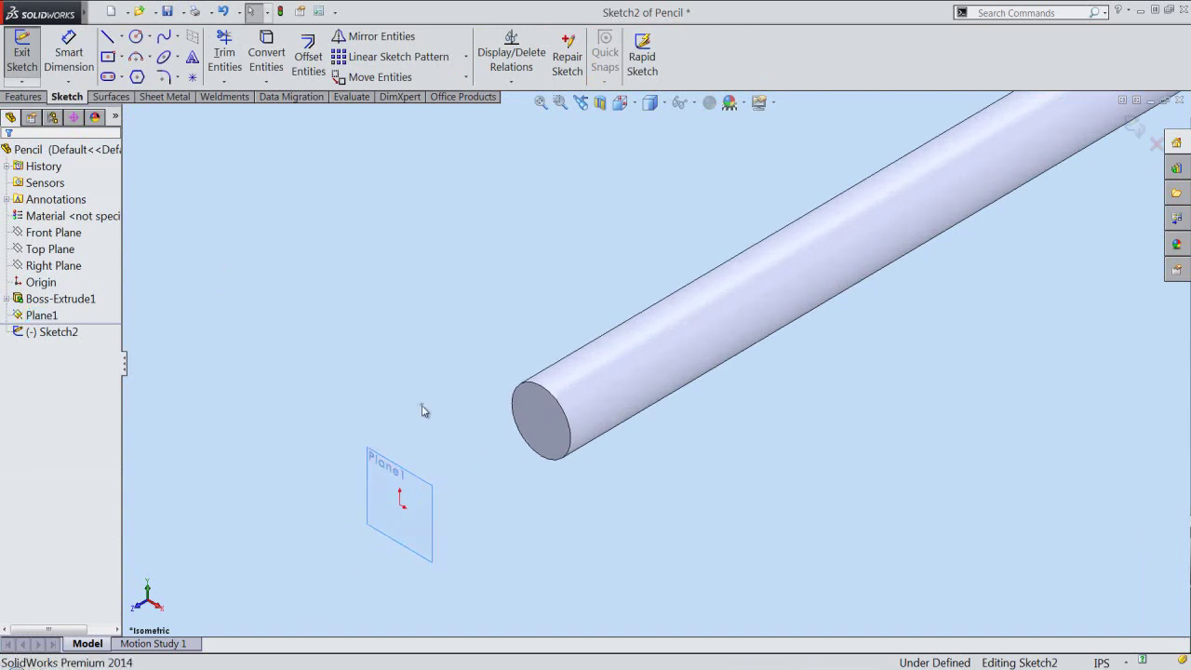
pyautogui.rightClick(423, 410)
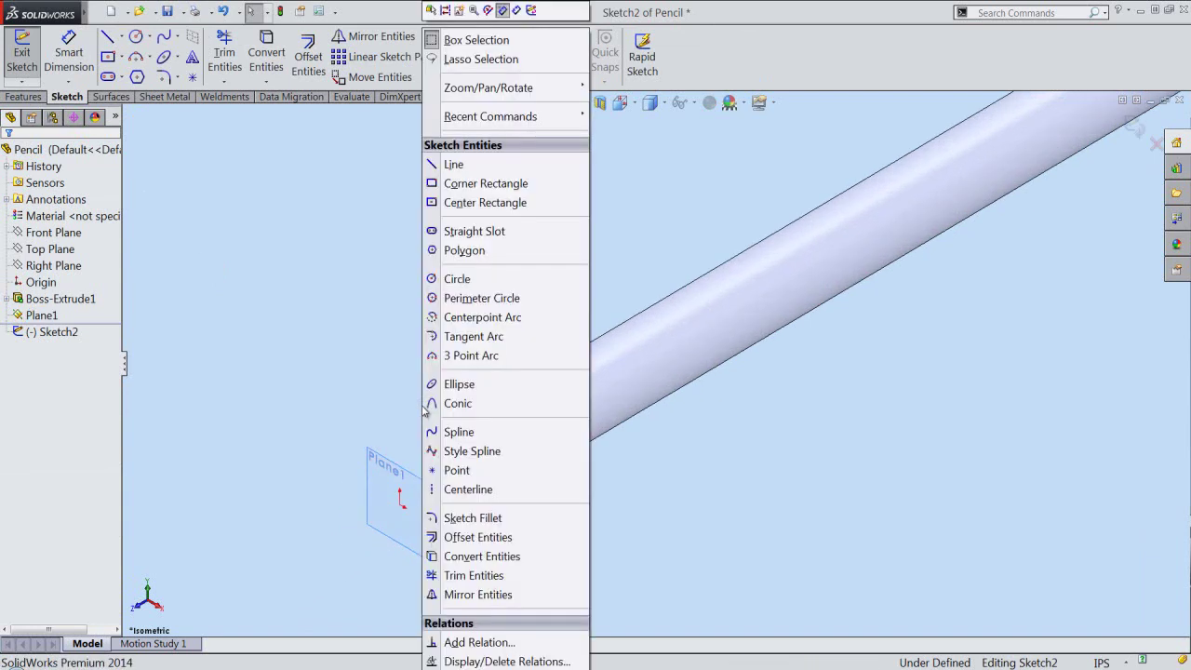
pyautogui.click(454, 280)
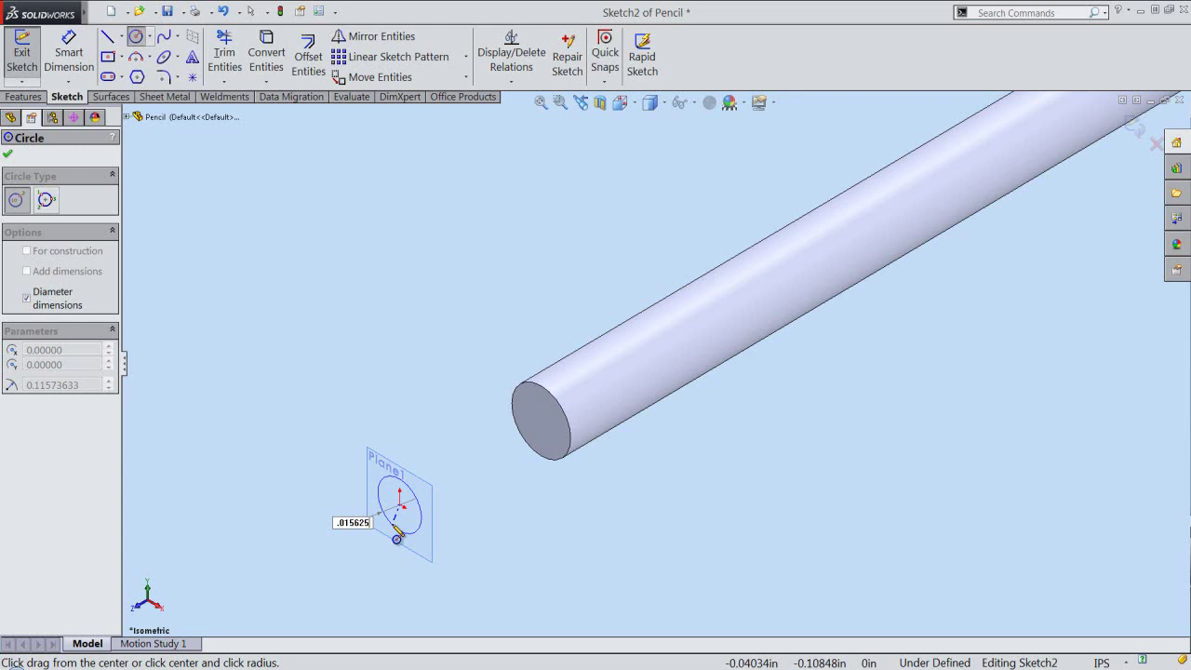
pyautogui.press('Return')
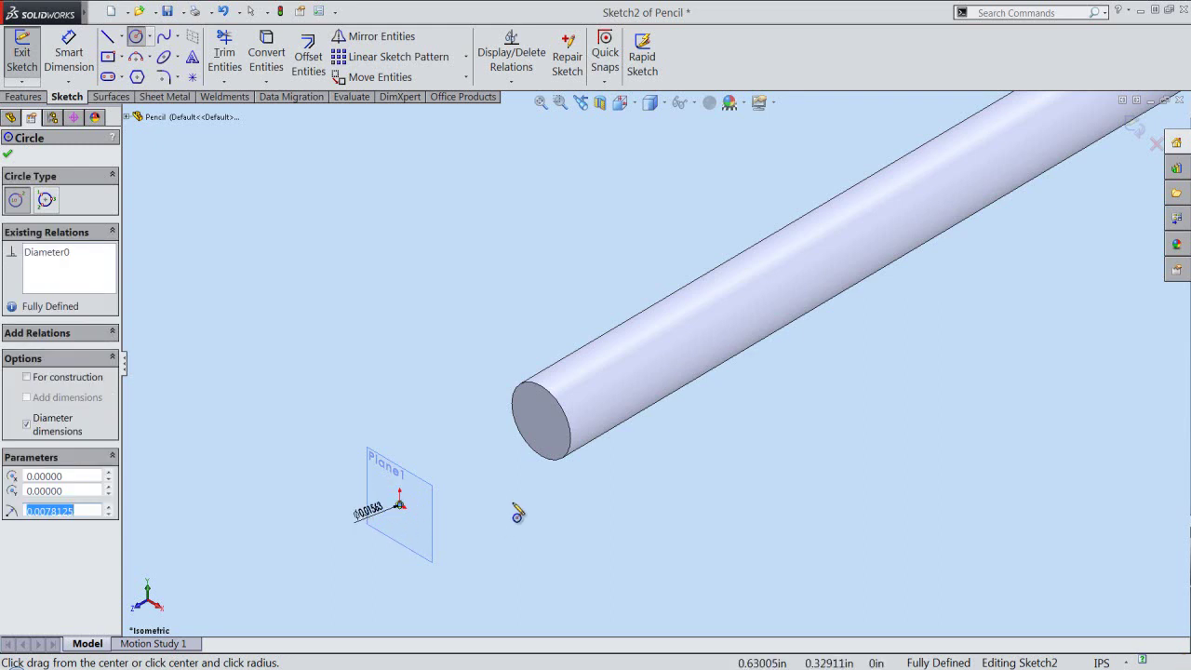
pyautogui.rightClick(485, 527)
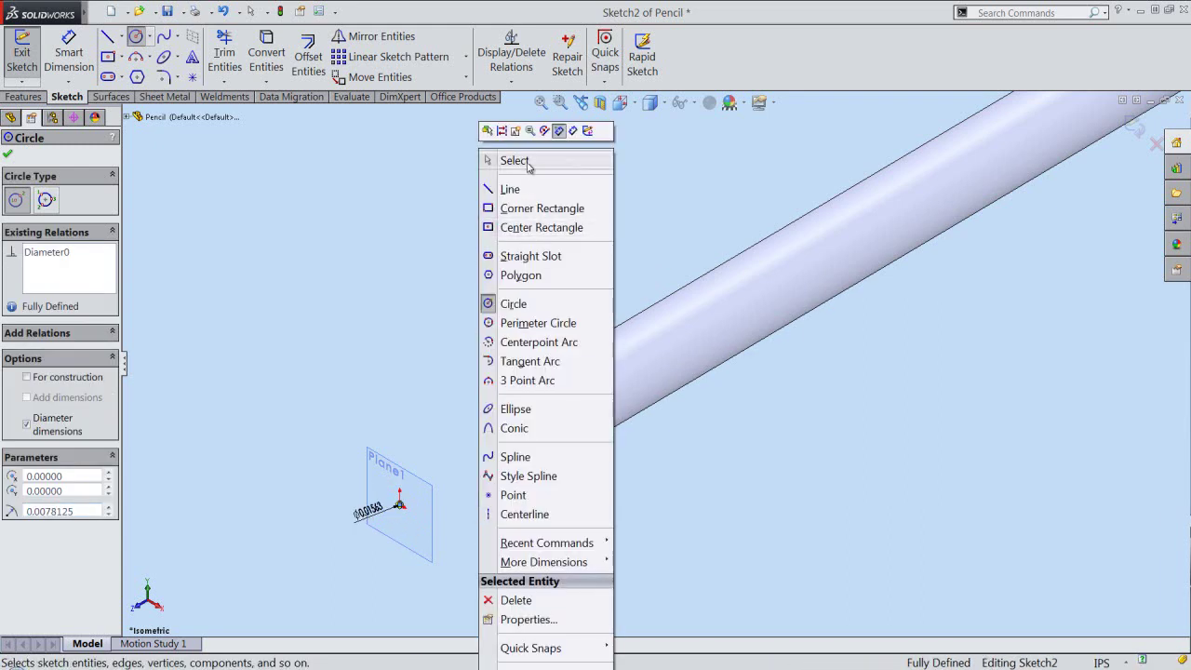
pyautogui.click(525, 161)
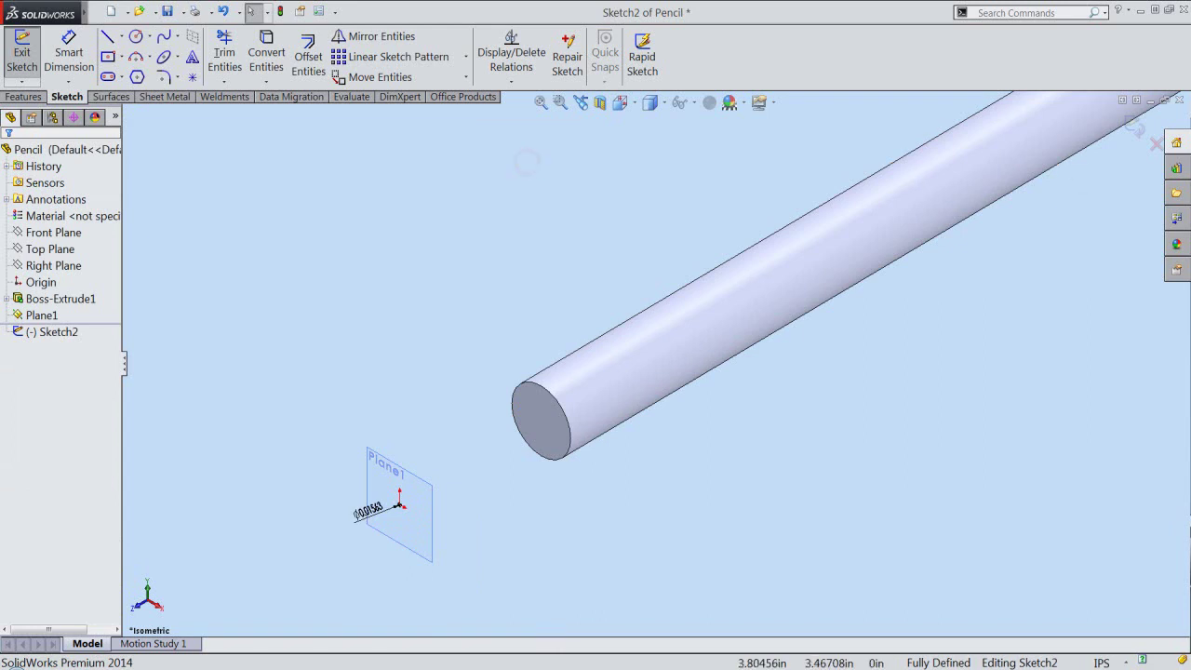
pyautogui.click(1135, 127)
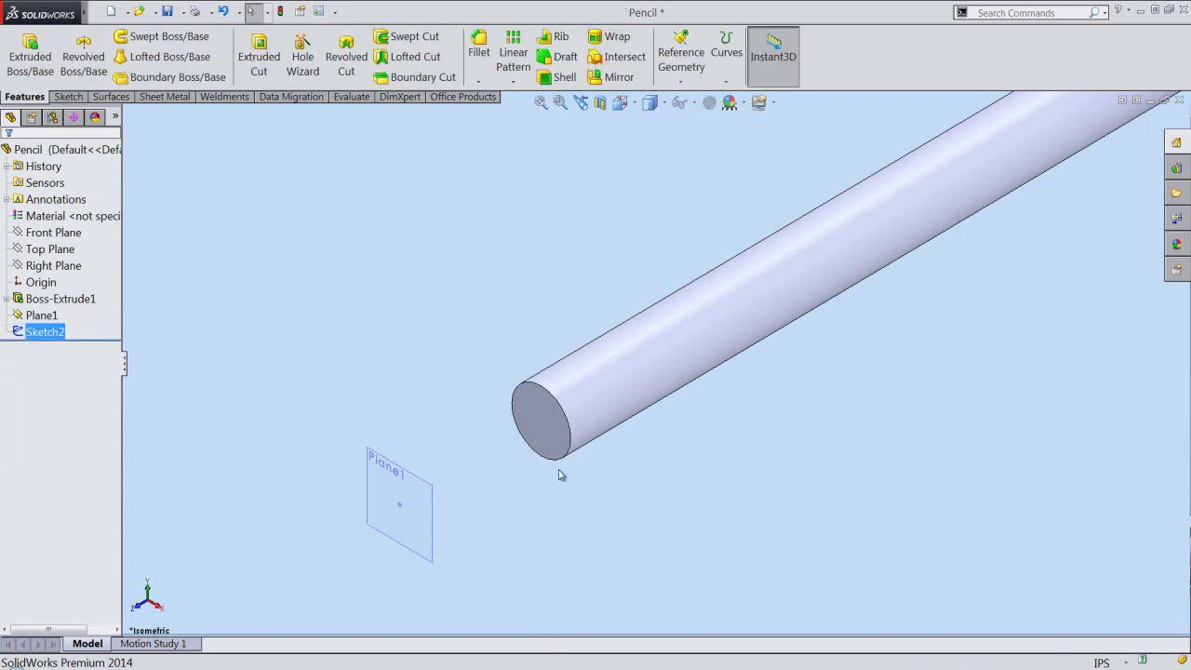
# - Hide Plane1
pyautogui.scroll(-2, 574, 458)
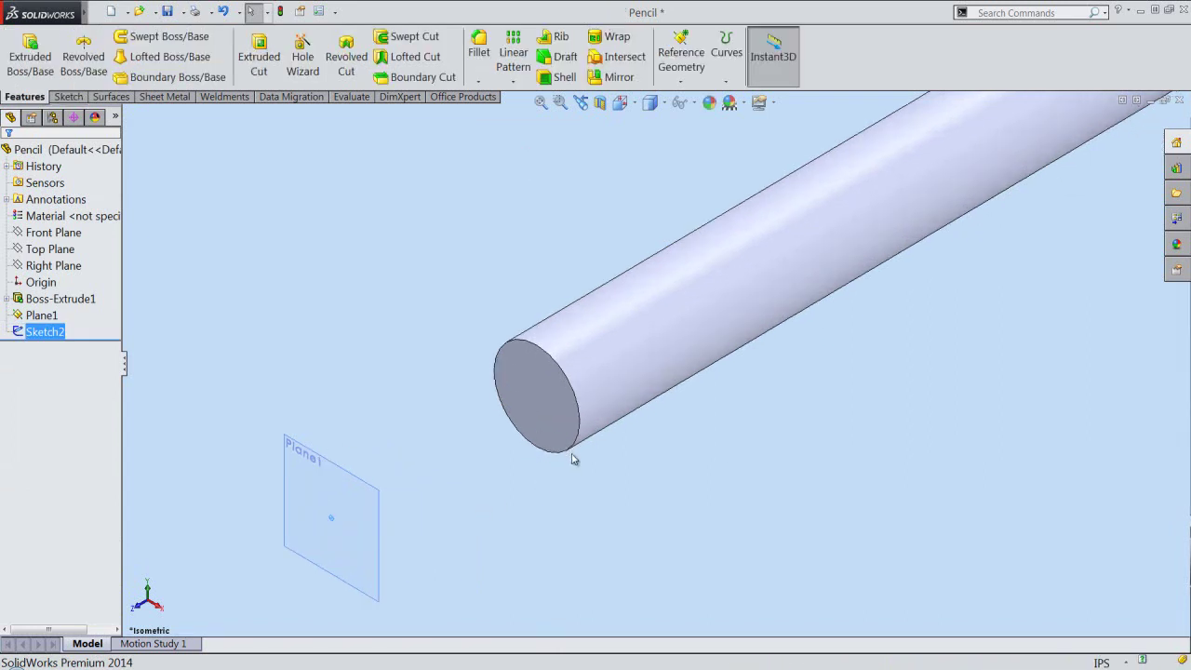
pyautogui.click(361, 481)
pyautogui.click(418, 437)
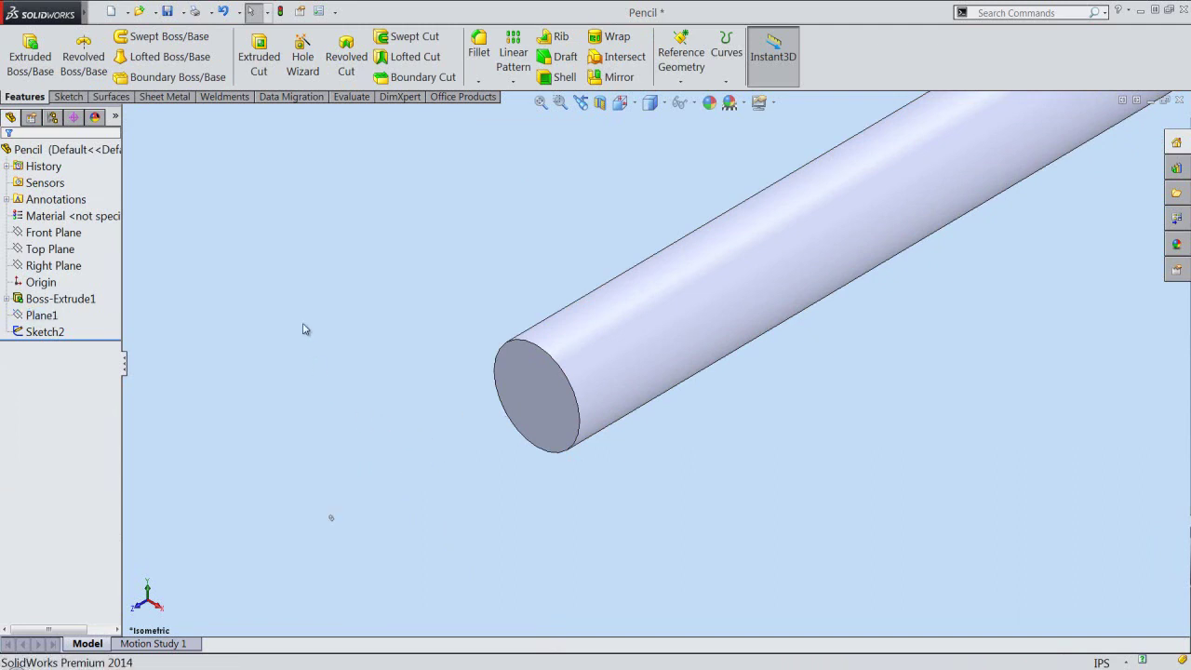
# - Loft from the rod's round end edge to the Sketch2 tip circle, forming the cone
pyautogui.click(155, 59)
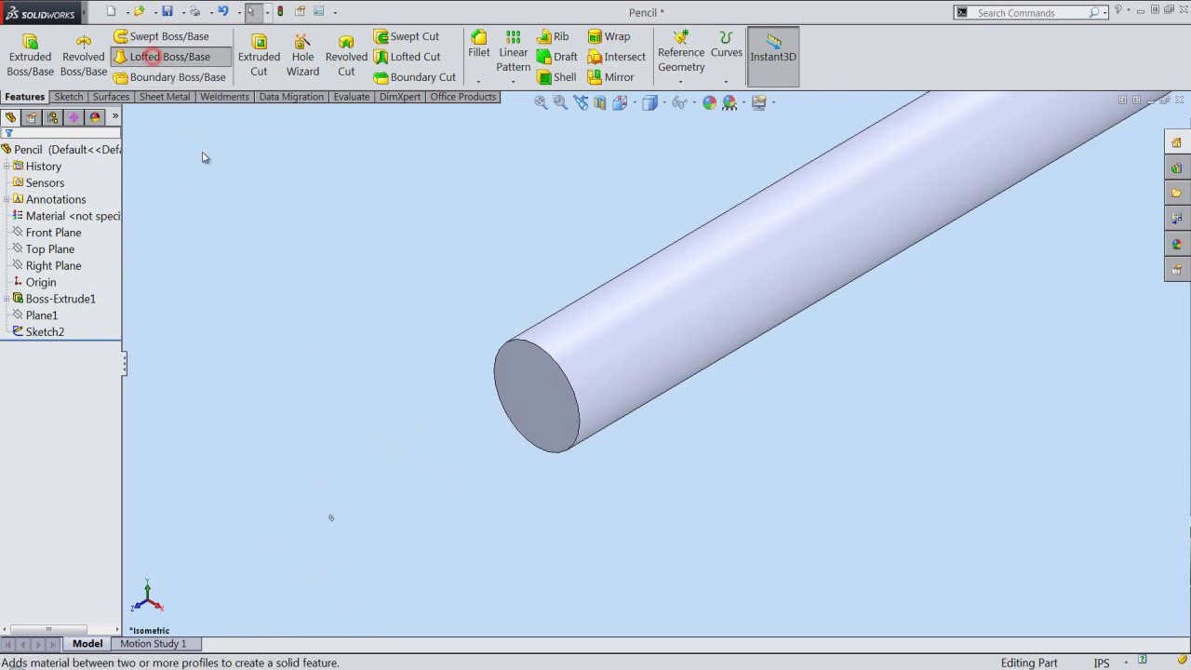
pyautogui.click(495, 363)
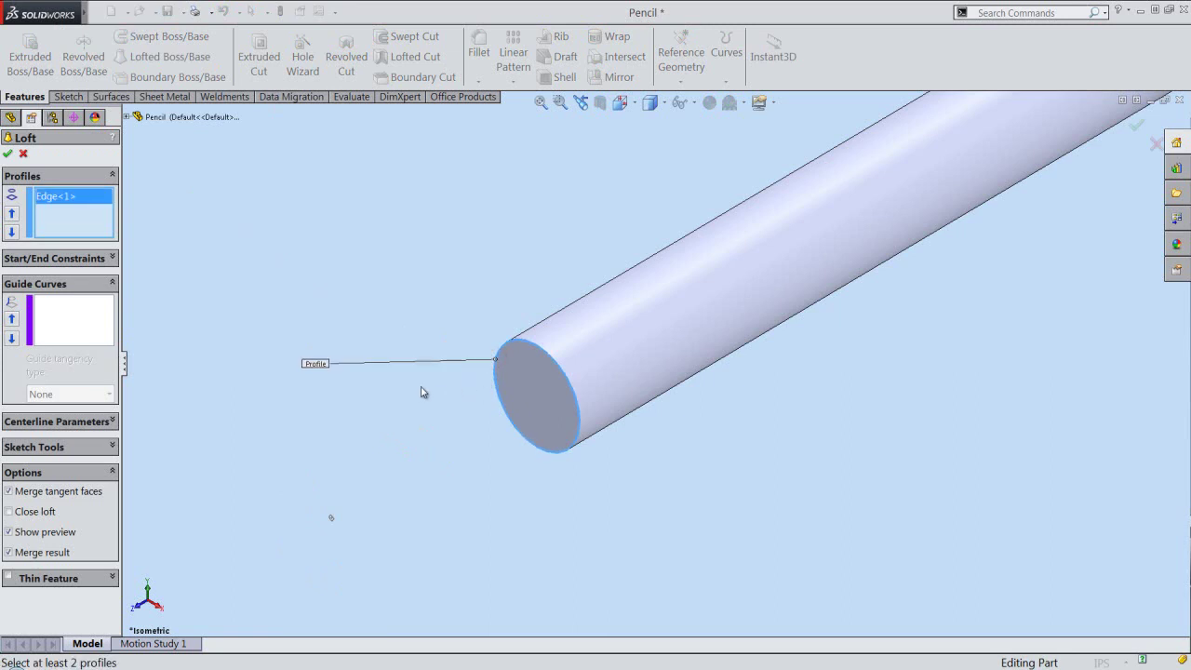
pyautogui.scroll(-2, 340, 498)
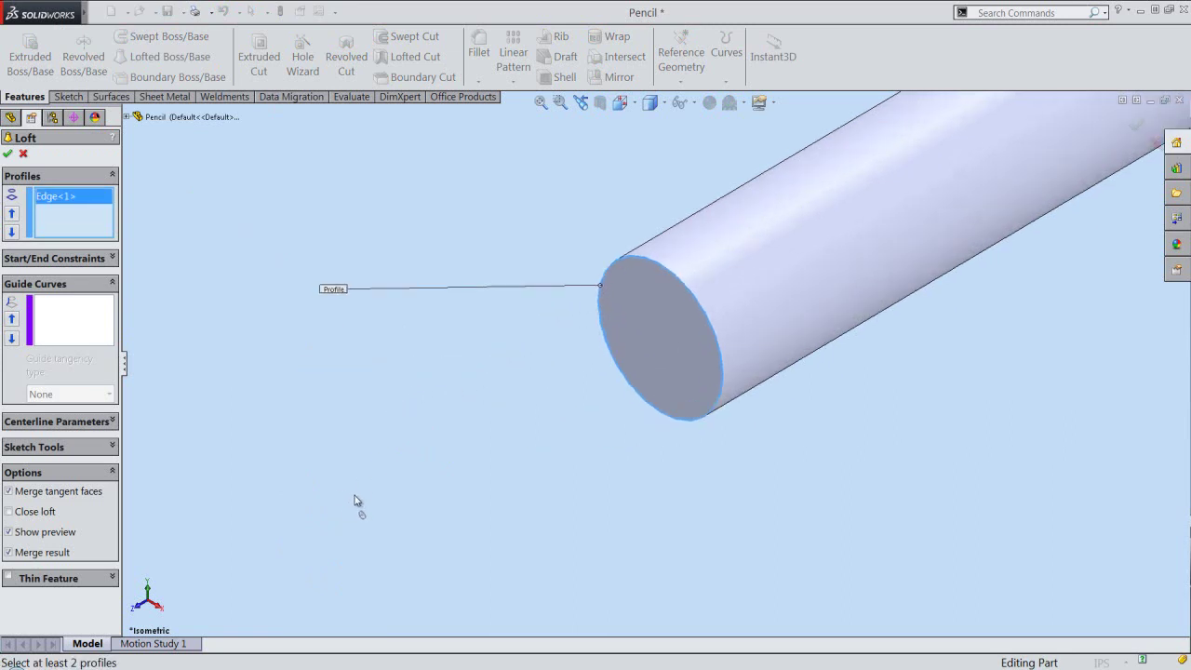
pyautogui.scroll(-2, 359, 500)
pyautogui.scroll(-1, 382, 503)
pyautogui.scroll(-2, 400, 504)
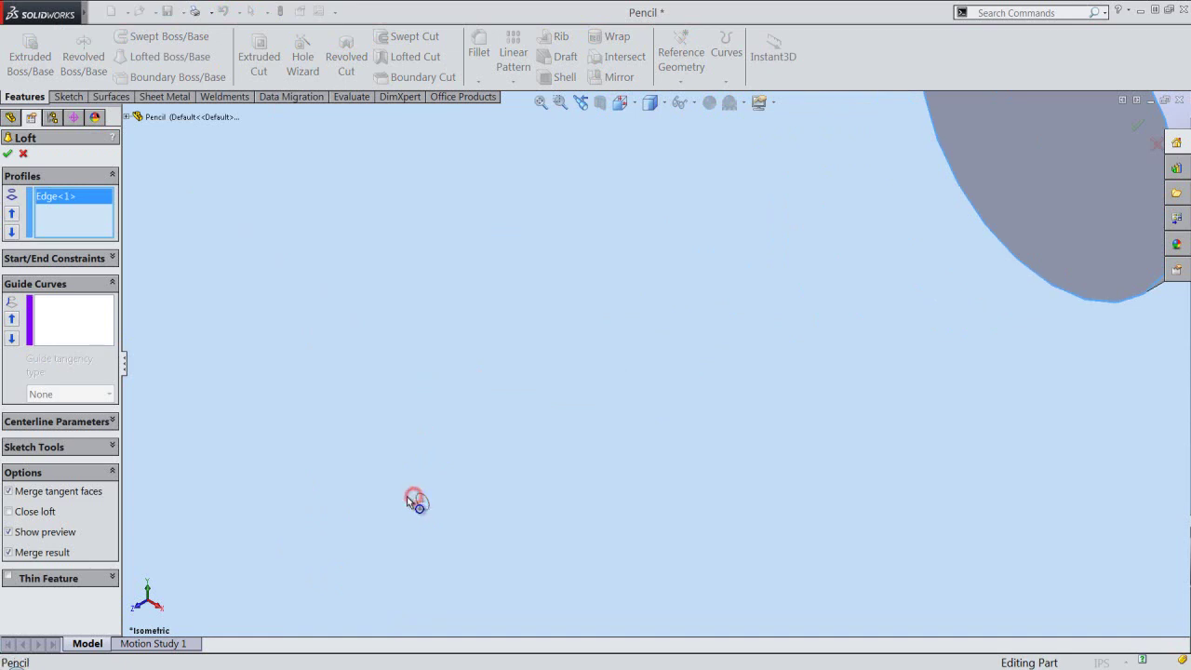
pyautogui.click(416, 500)
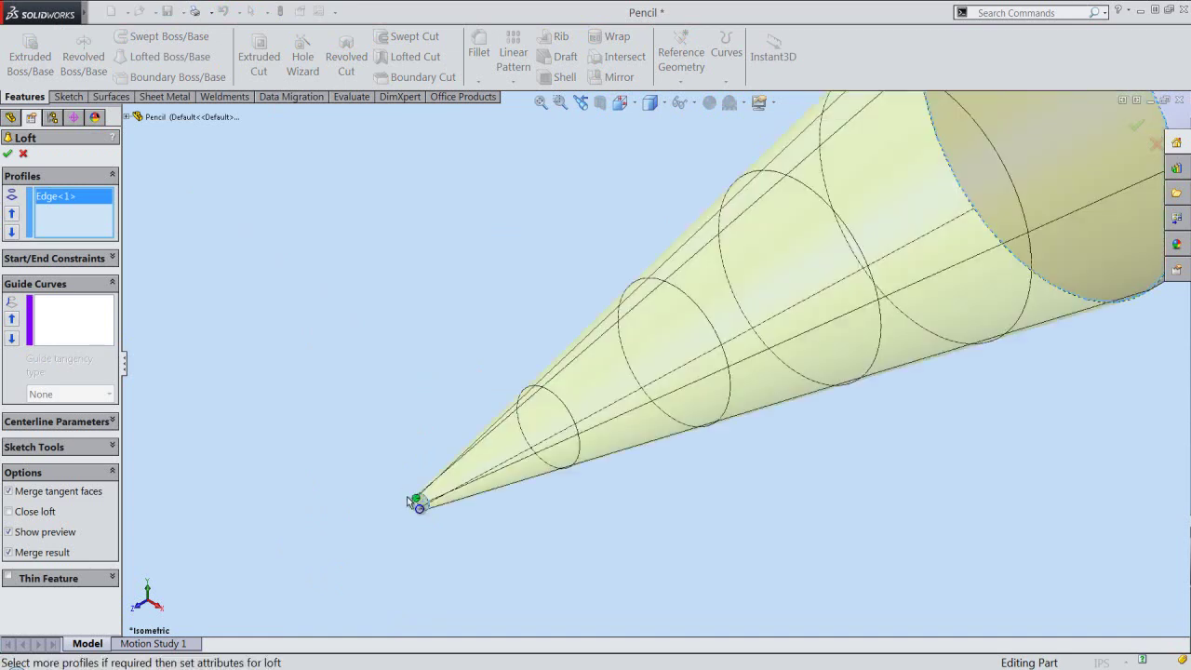
pyautogui.press('f')
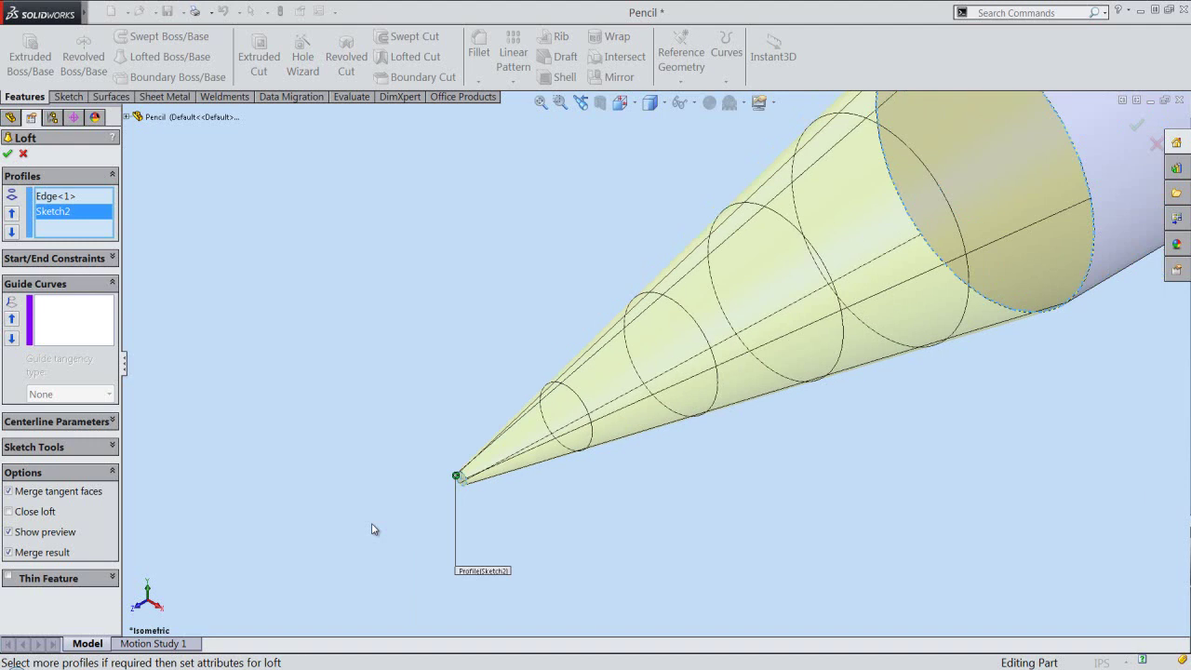
pyautogui.rightClick(516, 348)
pyautogui.click(545, 457)
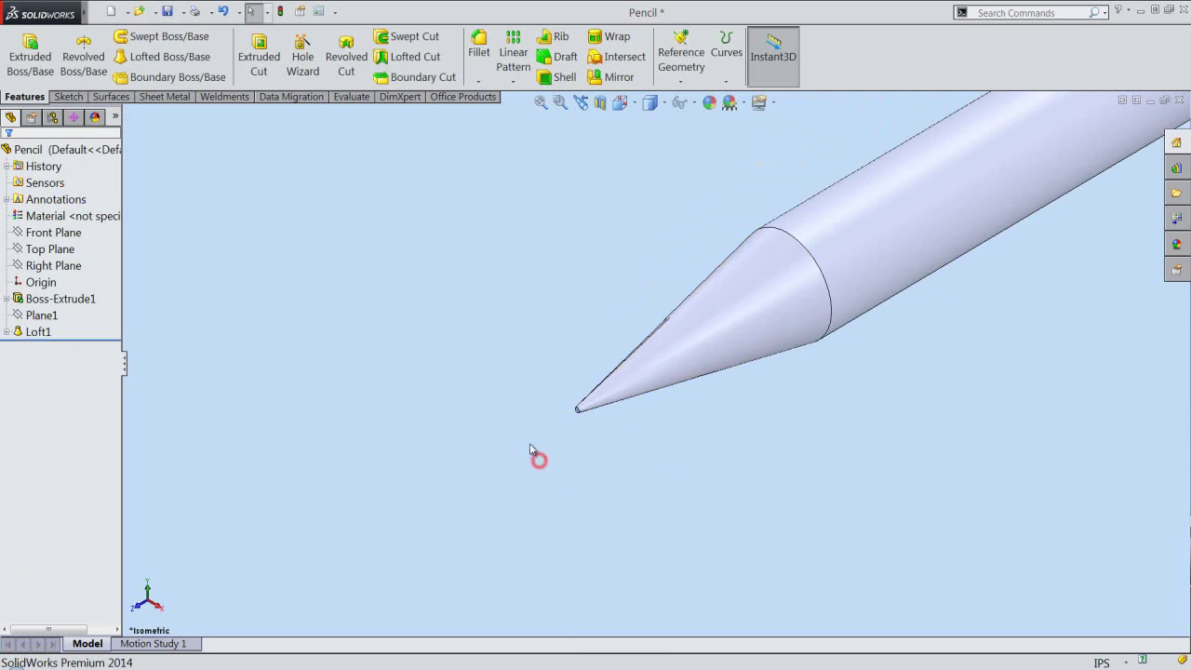
# - Fit the whole pencil in view and save the part
pyautogui.click(542, 104)
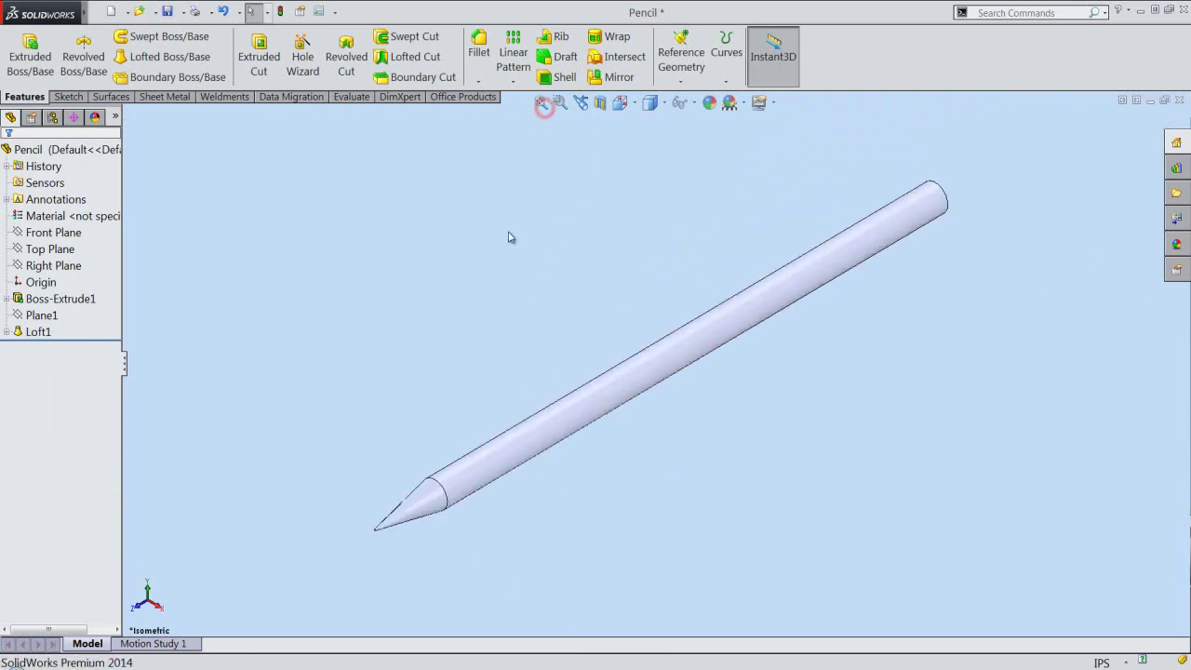
pyautogui.click(491, 262)
pyautogui.click(172, 9)
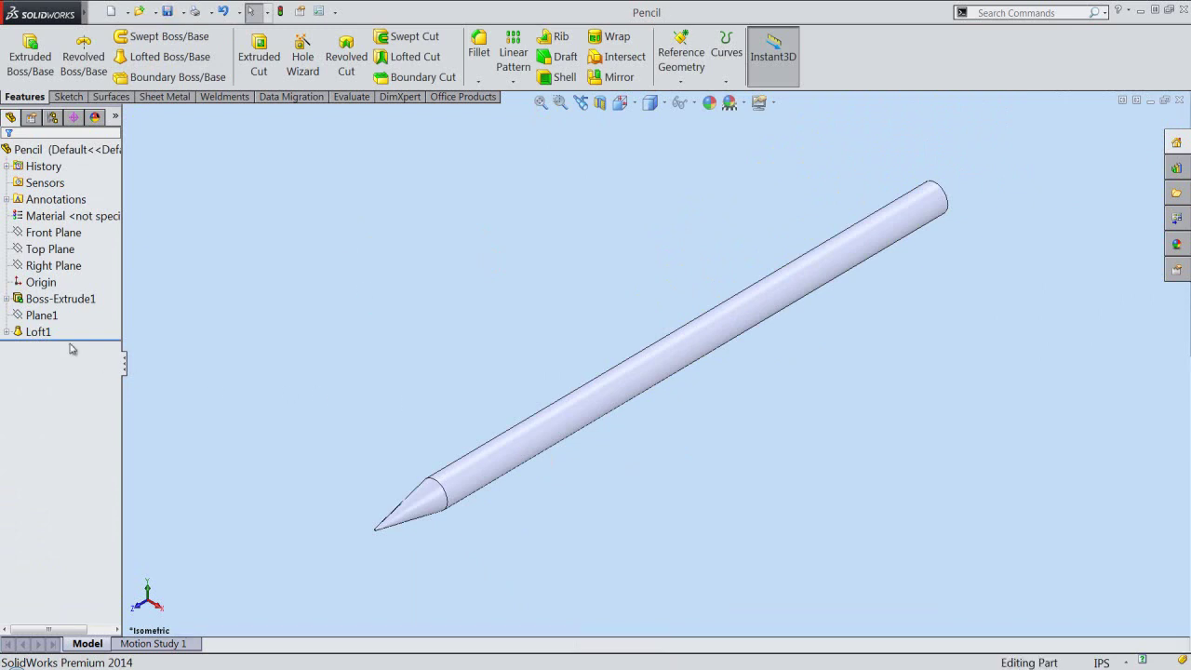
# - Show Sketch1 under Boss-Extrude1 and zoom onto the pencil's flat back end
pyautogui.click(8, 298)
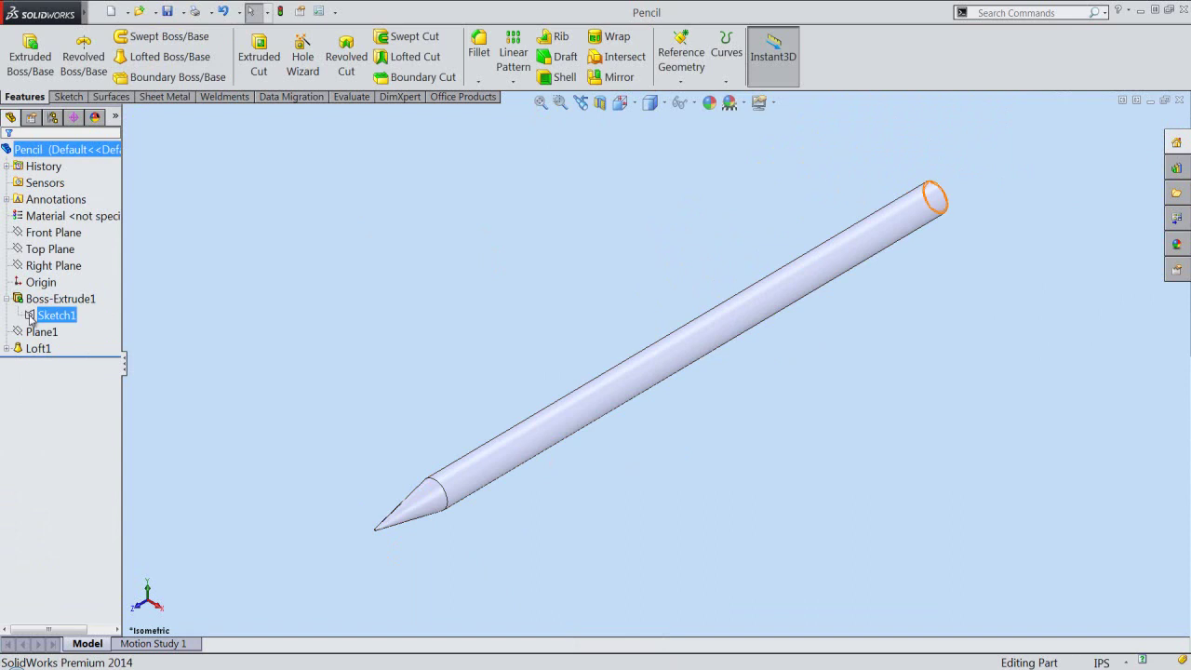
pyautogui.click(42, 314)
pyautogui.click(38, 295)
pyautogui.click(321, 301)
pyautogui.click(620, 104)
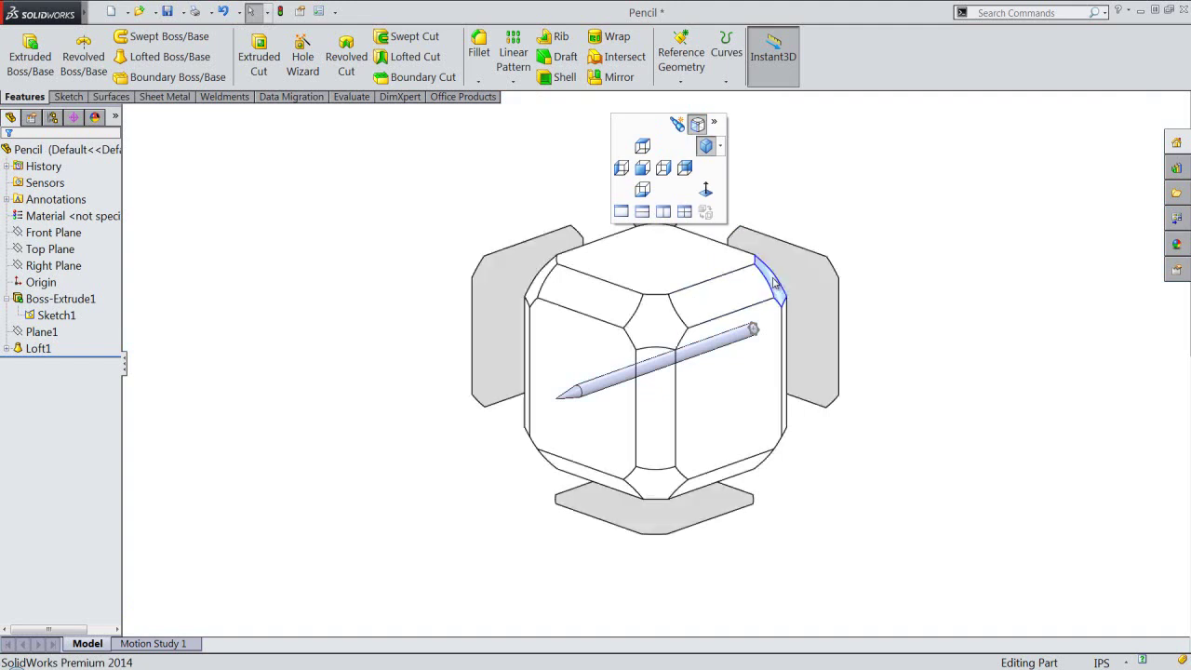
pyautogui.click(772, 277)
pyautogui.scroll(-3, 899, 474)
pyautogui.scroll(-3, 955, 519)
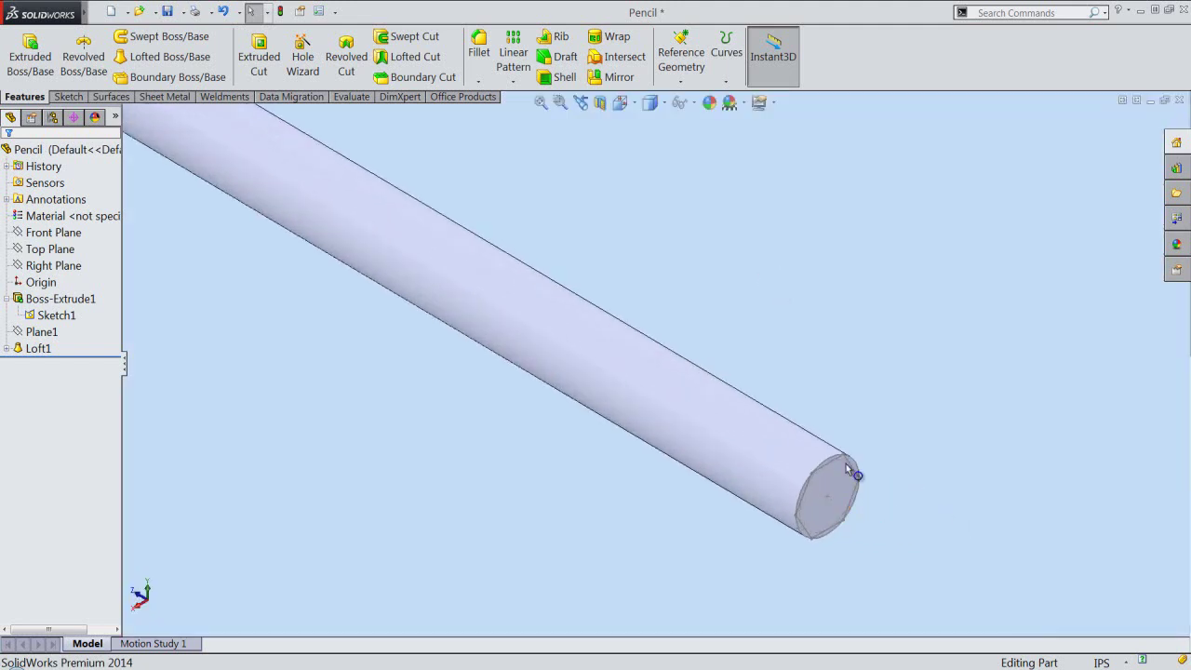
pyautogui.scroll(-4, 864, 486)
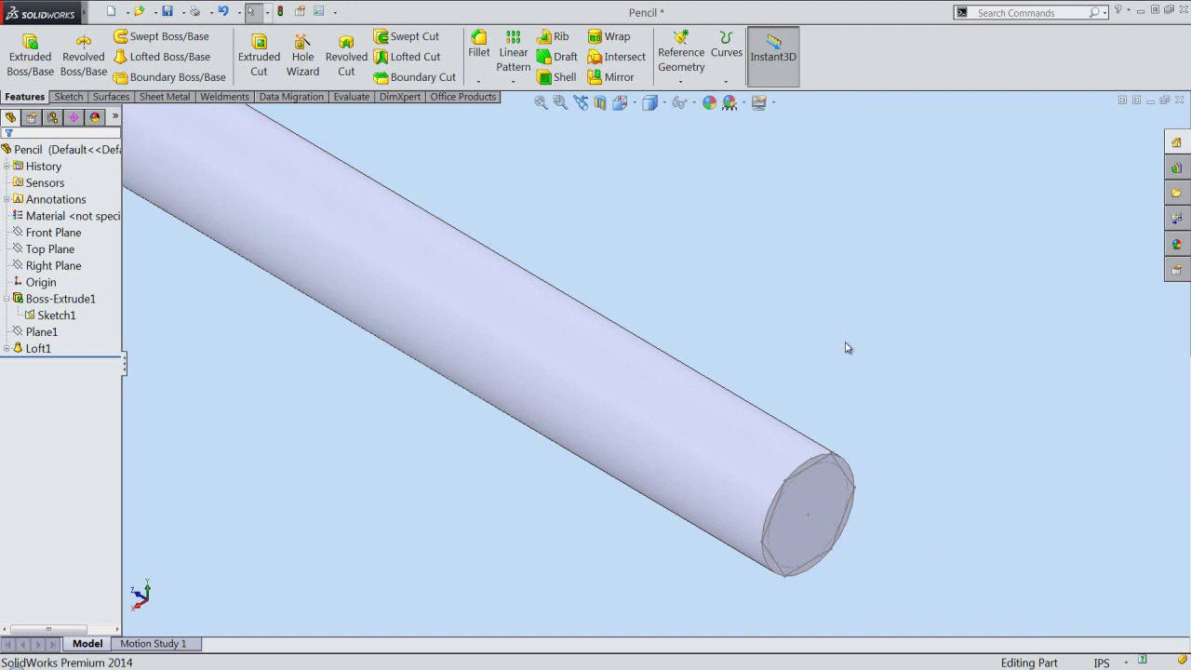
# - Start an extruded cut on the hexagon sketch, then clear its preselected contours
pyautogui.click(261, 69)
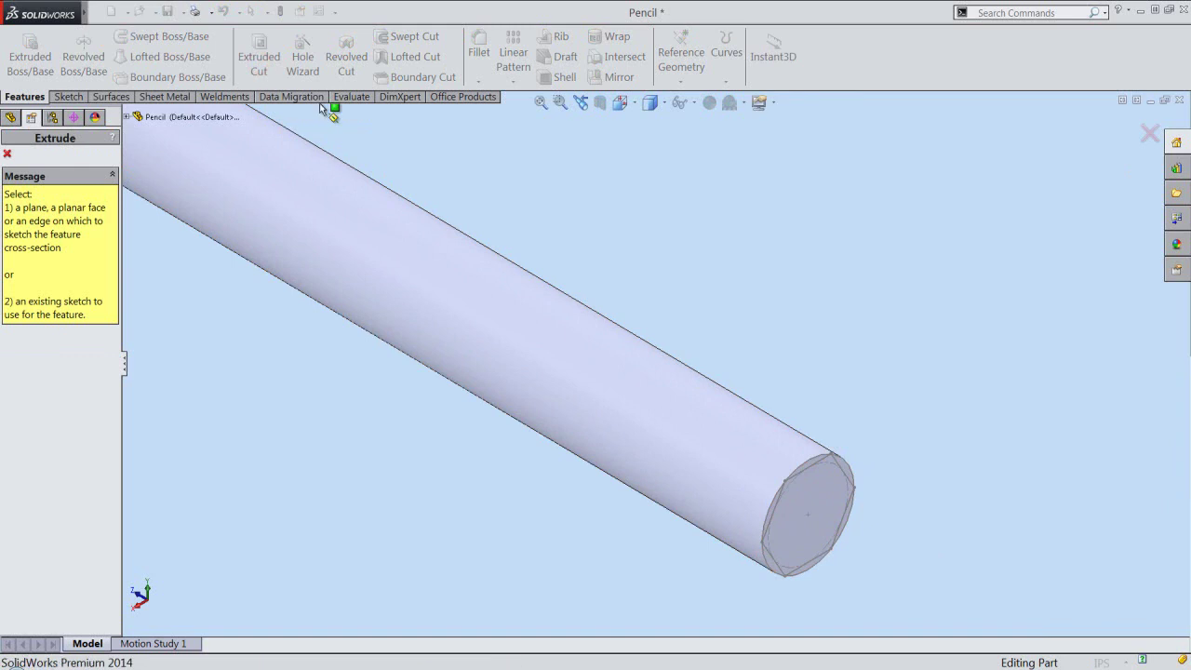
pyautogui.scroll(-1, 862, 452)
pyautogui.scroll(-2, 861, 453)
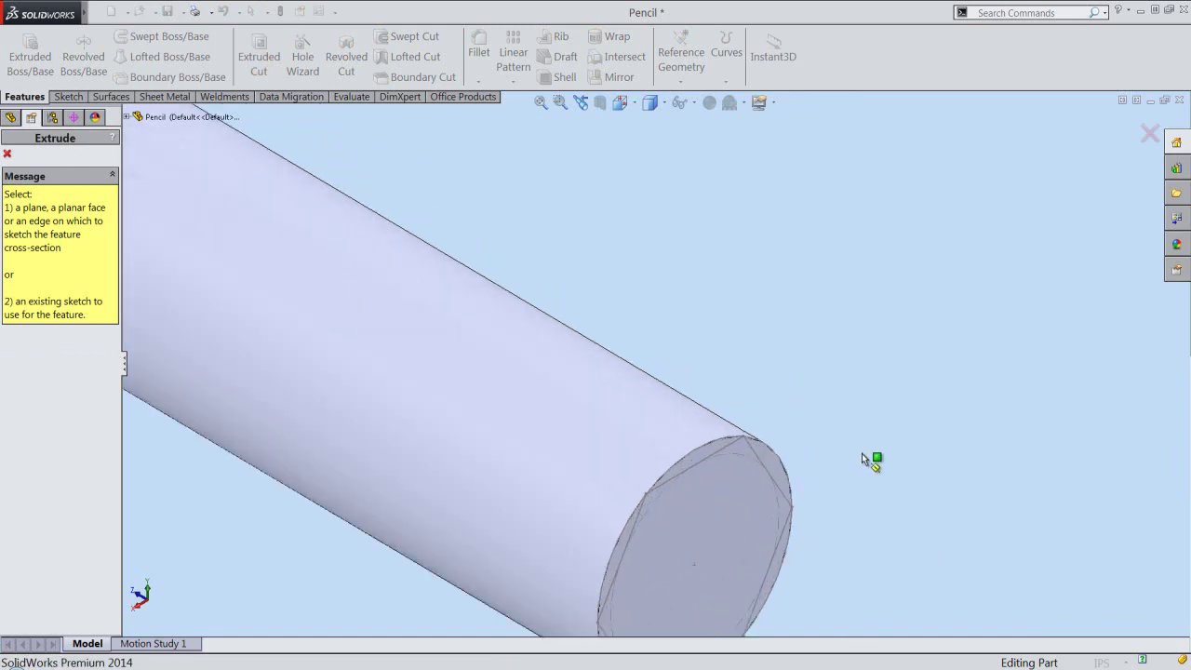
pyautogui.click(752, 451)
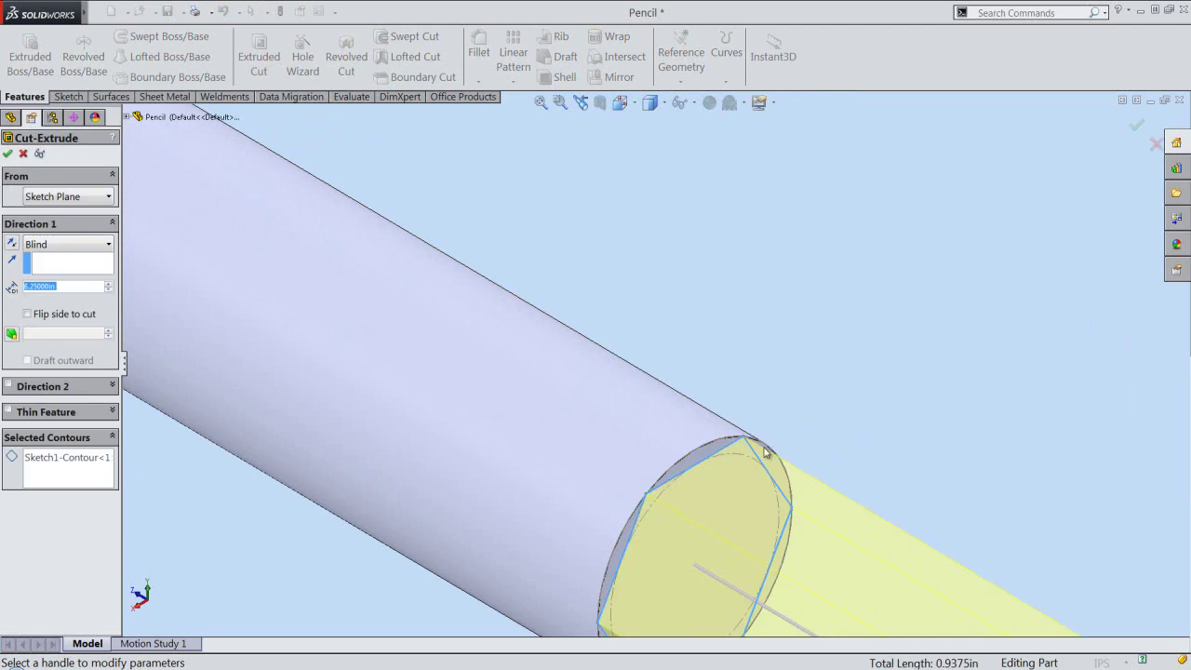
pyautogui.rightClick(91, 461)
pyautogui.click(103, 475)
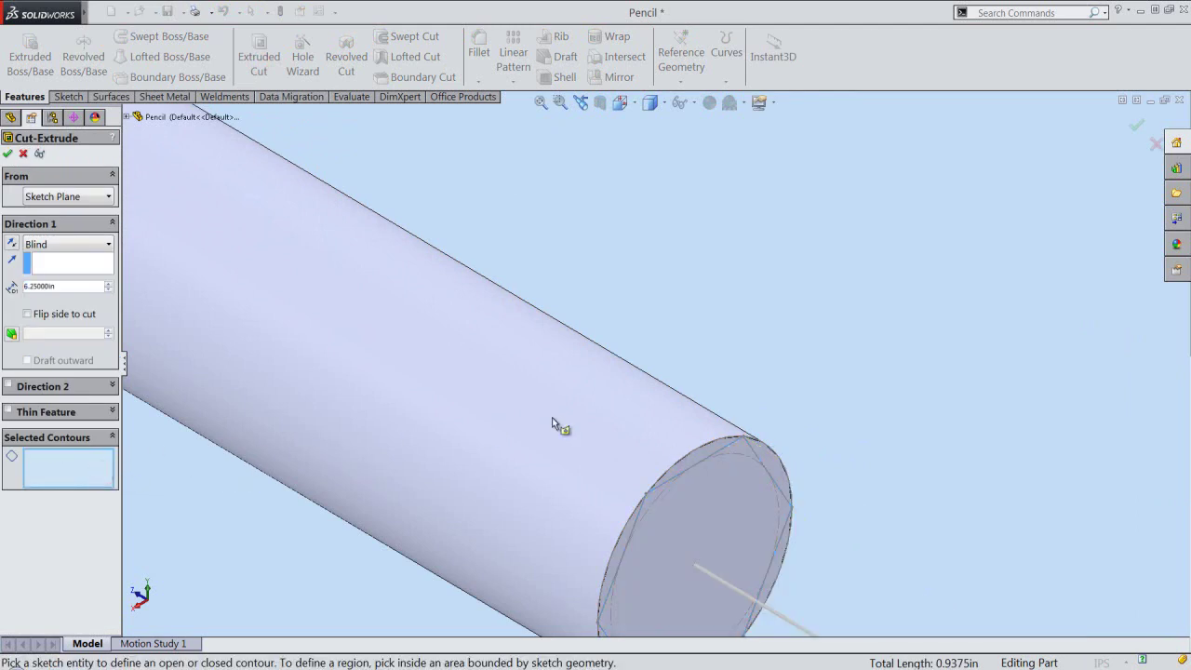
# - Select all corner regions outside the hexagon as the cut contours
pyautogui.click(707, 464)
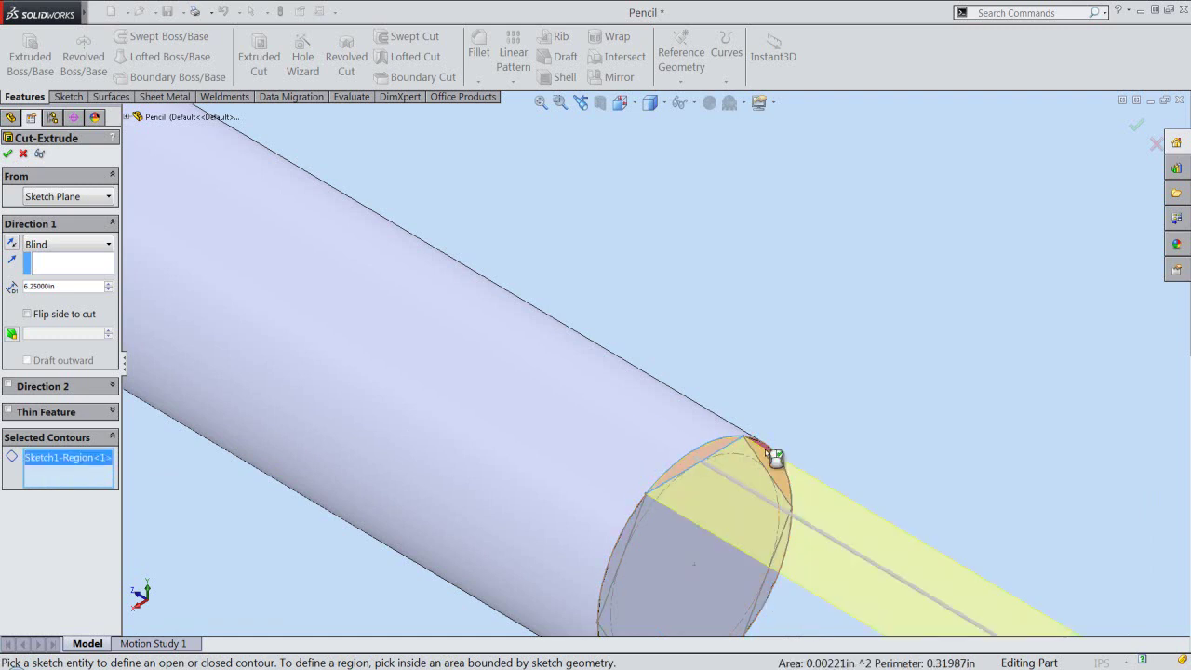
pyautogui.click(774, 456)
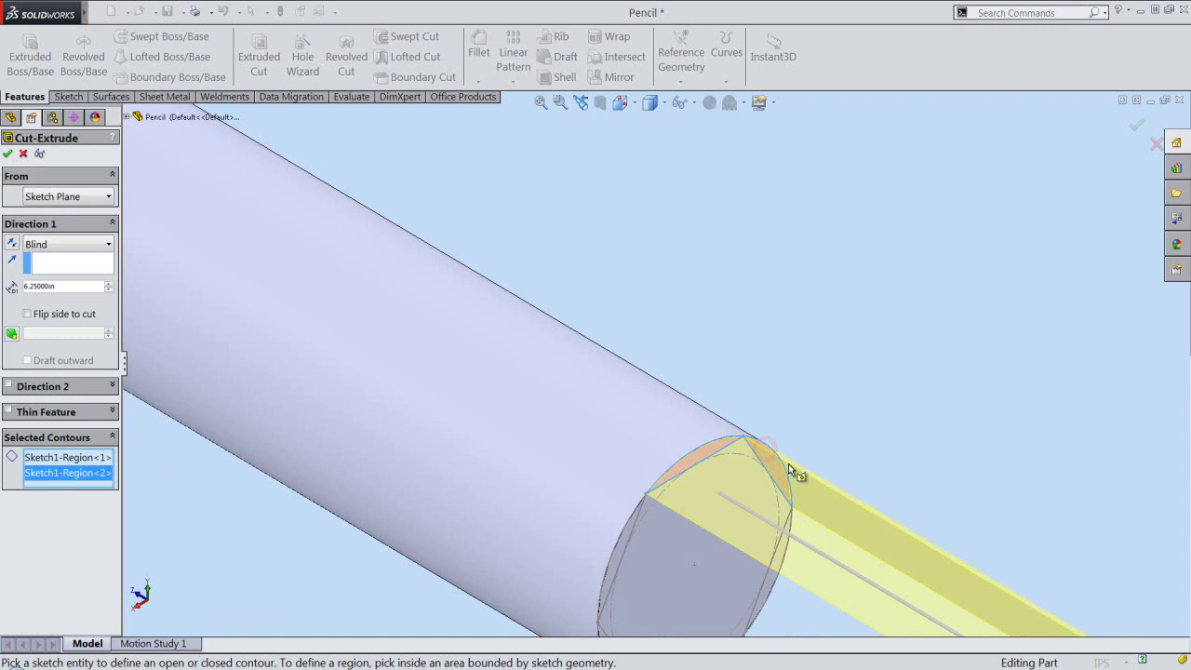
pyautogui.click(641, 512)
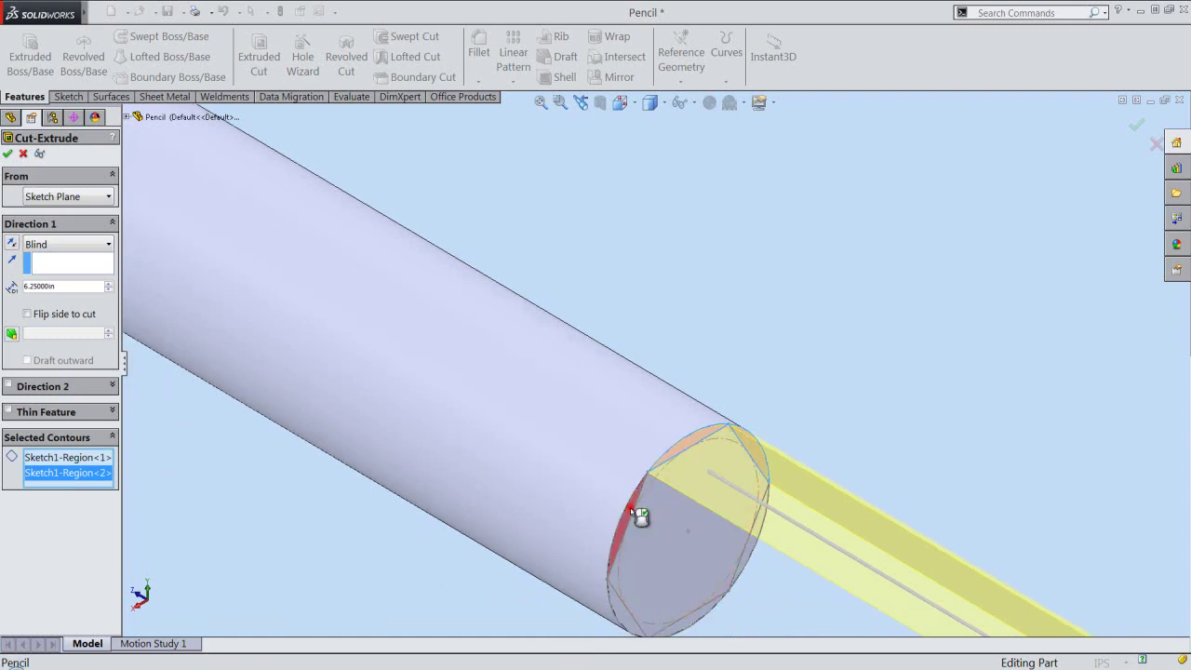
pyautogui.click(615, 600)
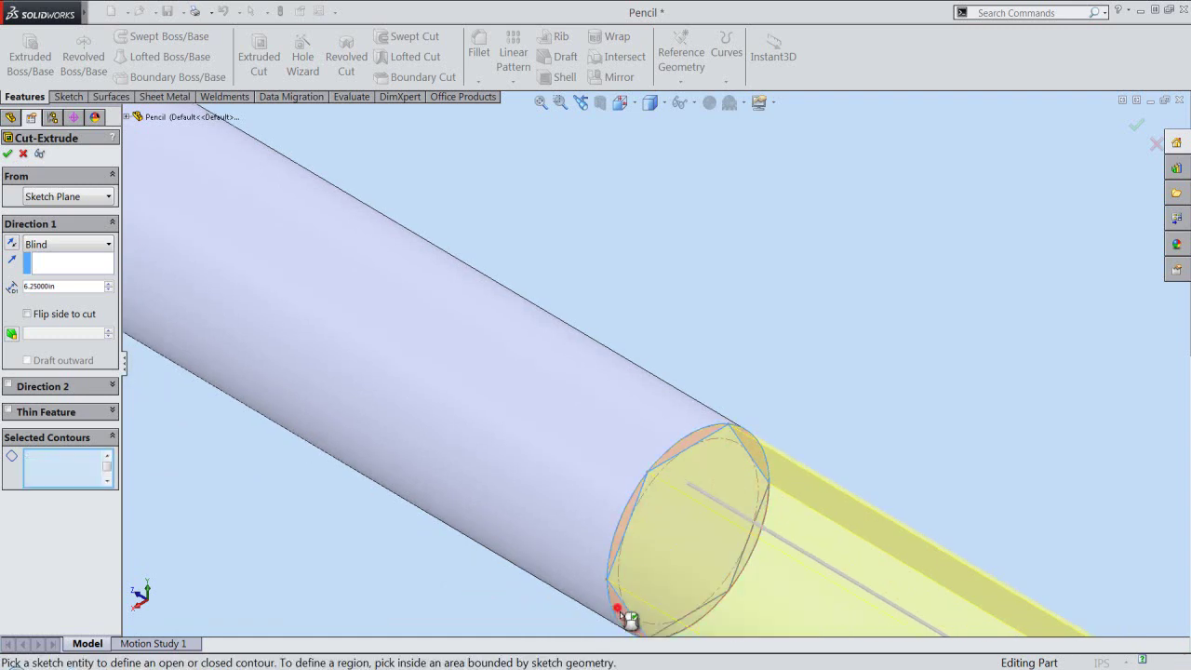
pyautogui.scroll(1, 613, 597)
pyautogui.moveTo(636, 620)
pyautogui.mouseDown(button='middle')
pyautogui.moveTo(635, 553)
pyautogui.moveTo(636, 595)
pyautogui.moveTo(617, 505)
pyautogui.moveTo(638, 221)
pyautogui.moveTo(618, 324)
pyautogui.mouseUp(button='middle')
pyautogui.moveTo(641, 375)
pyautogui.mouseDown(button='middle')
pyautogui.moveTo(642, 291)
pyautogui.moveTo(639, 377)
pyautogui.moveTo(636, 311)
pyautogui.moveTo(619, 288)
pyautogui.mouseUp(button='middle')
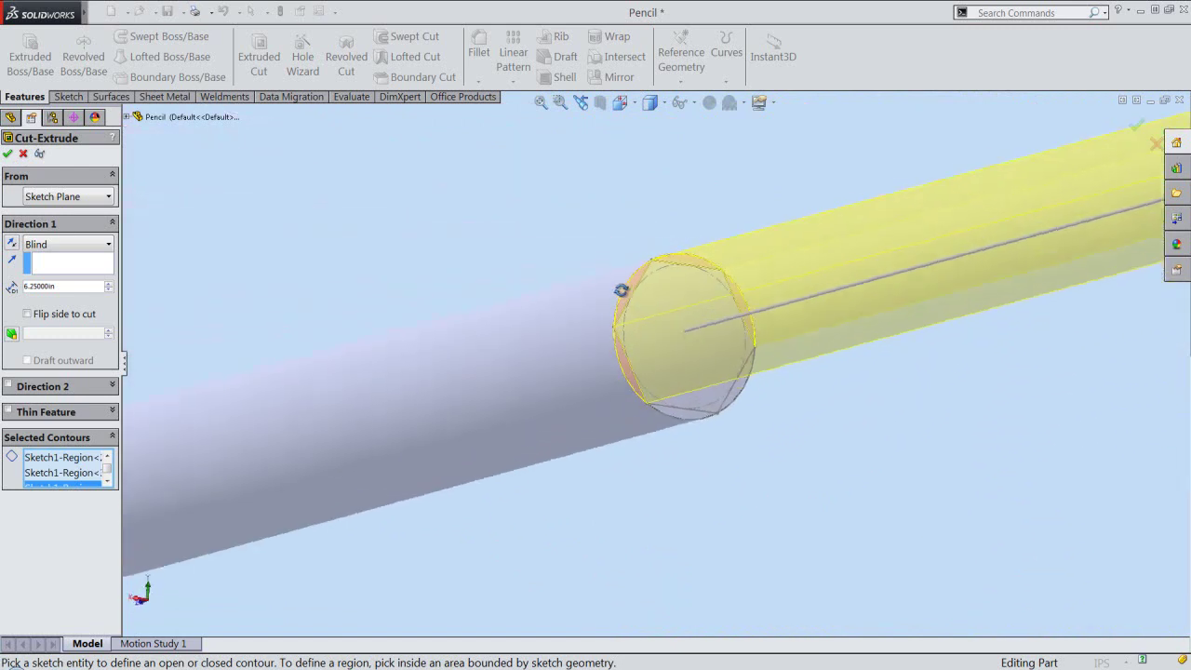
pyautogui.click(681, 412)
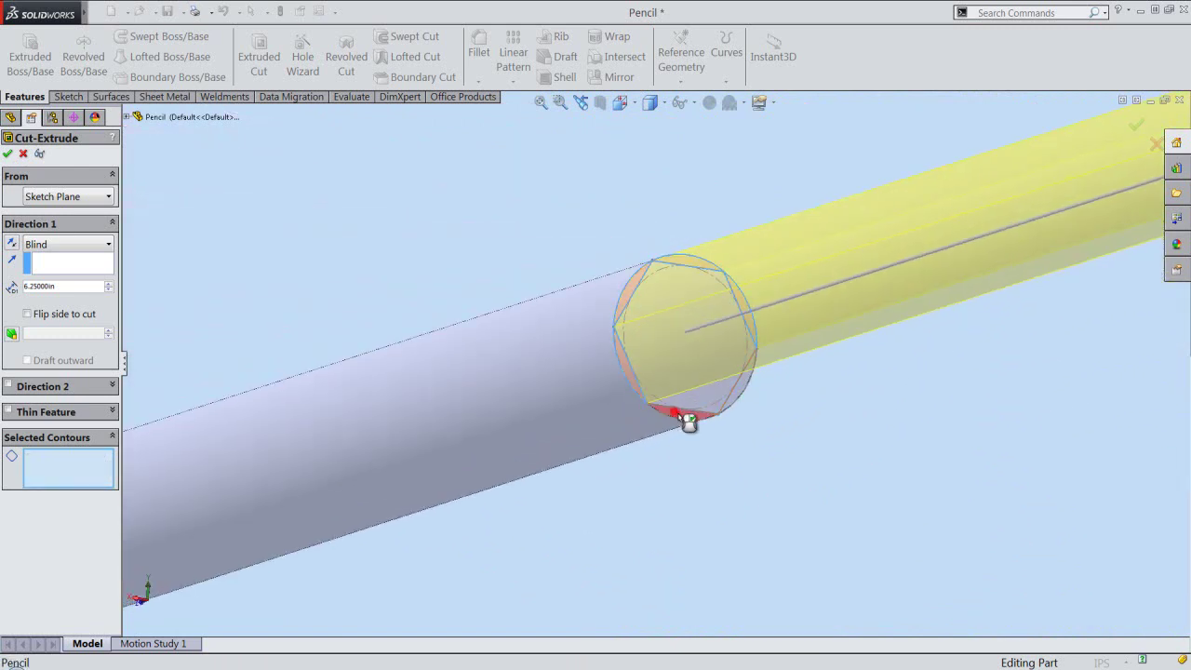
pyautogui.click(745, 399)
pyautogui.moveTo(773, 385)
pyautogui.mouseDown(button='middle')
pyautogui.moveTo(748, 436)
pyautogui.moveTo(783, 455)
pyautogui.mouseUp(button='middle')
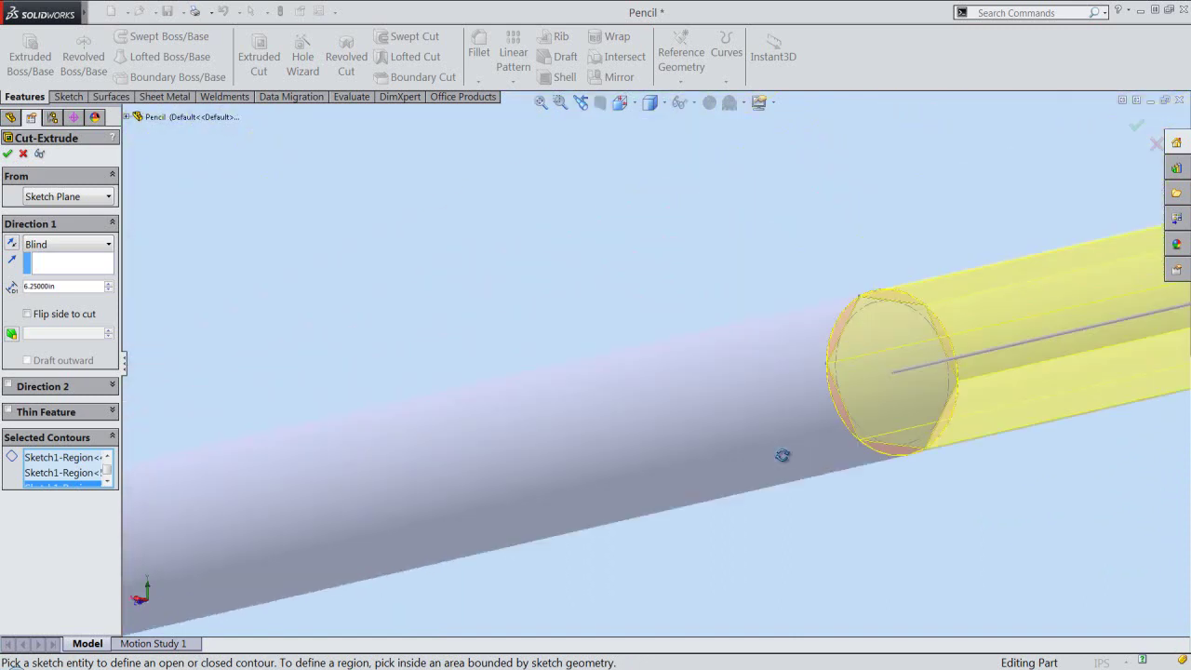
# - Flip the cut along the pencil body, set it to Through All, and confirm
pyautogui.click(13, 245)
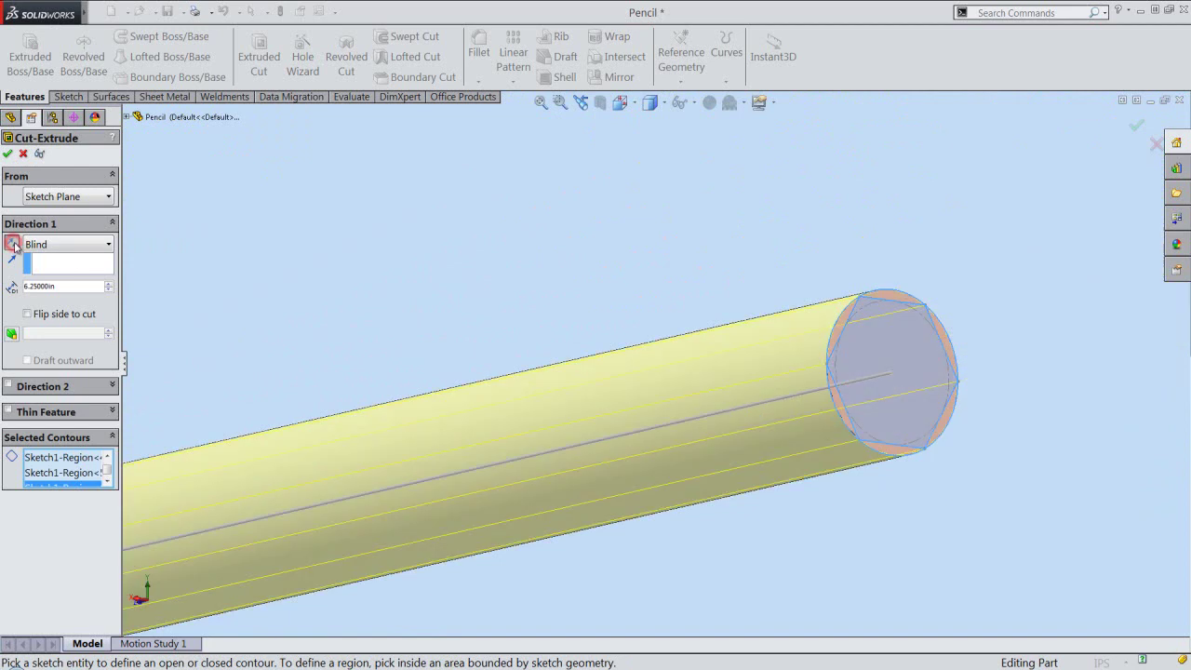
pyautogui.click(67, 246)
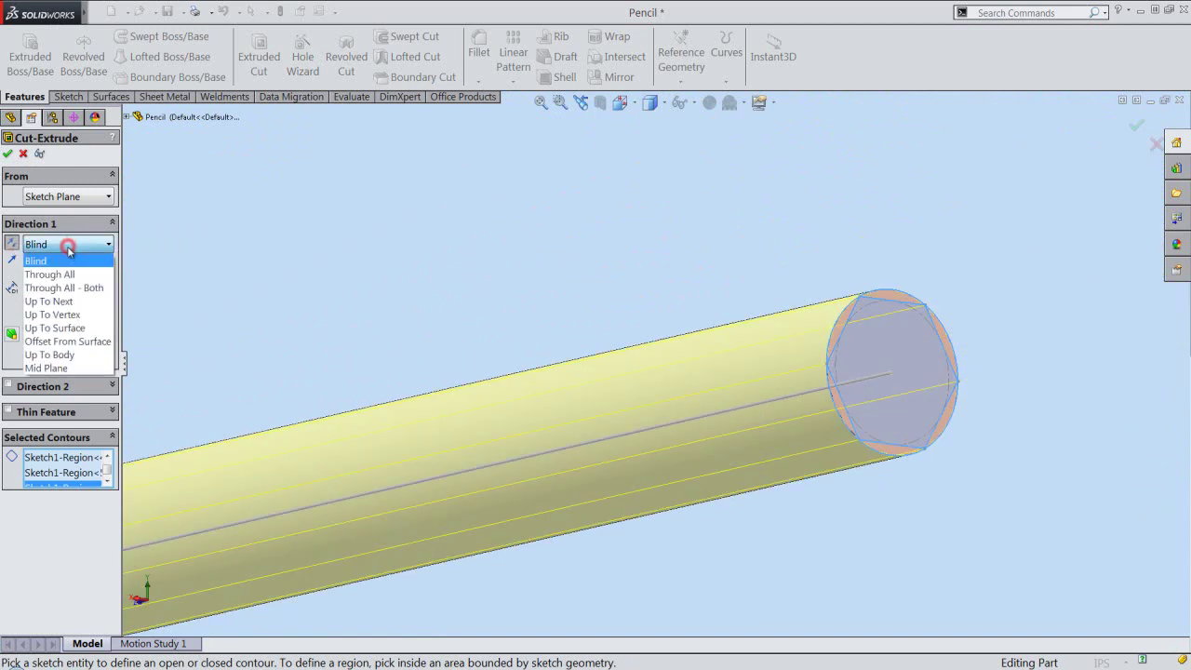
pyautogui.click(73, 275)
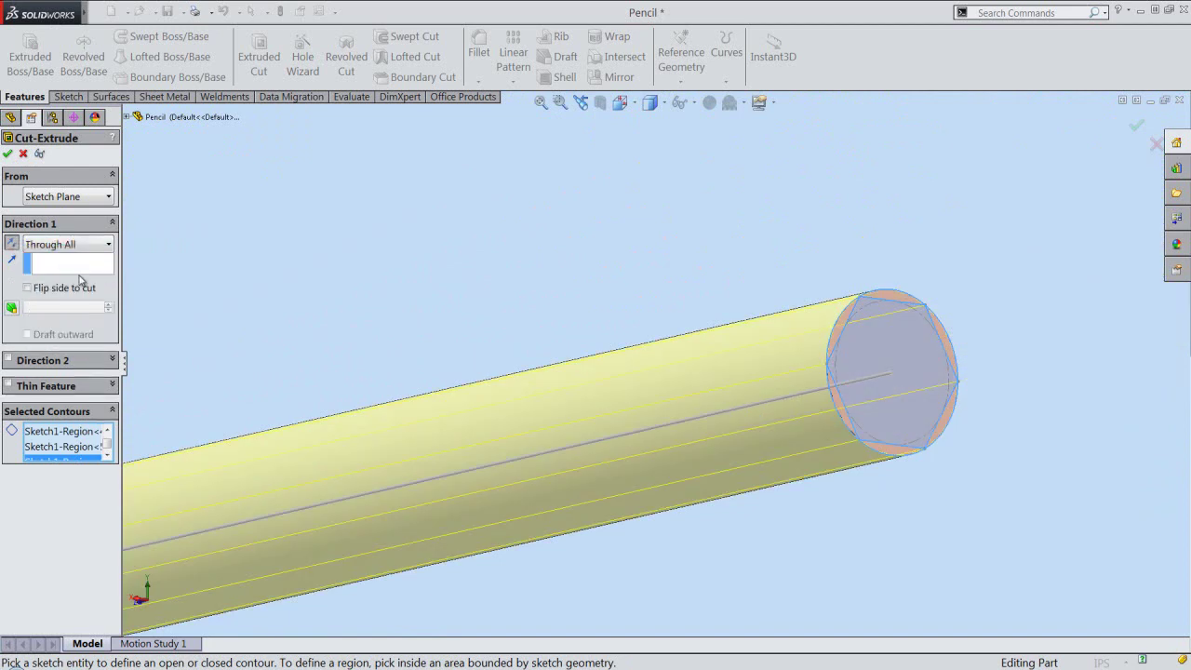
pyautogui.click(545, 106)
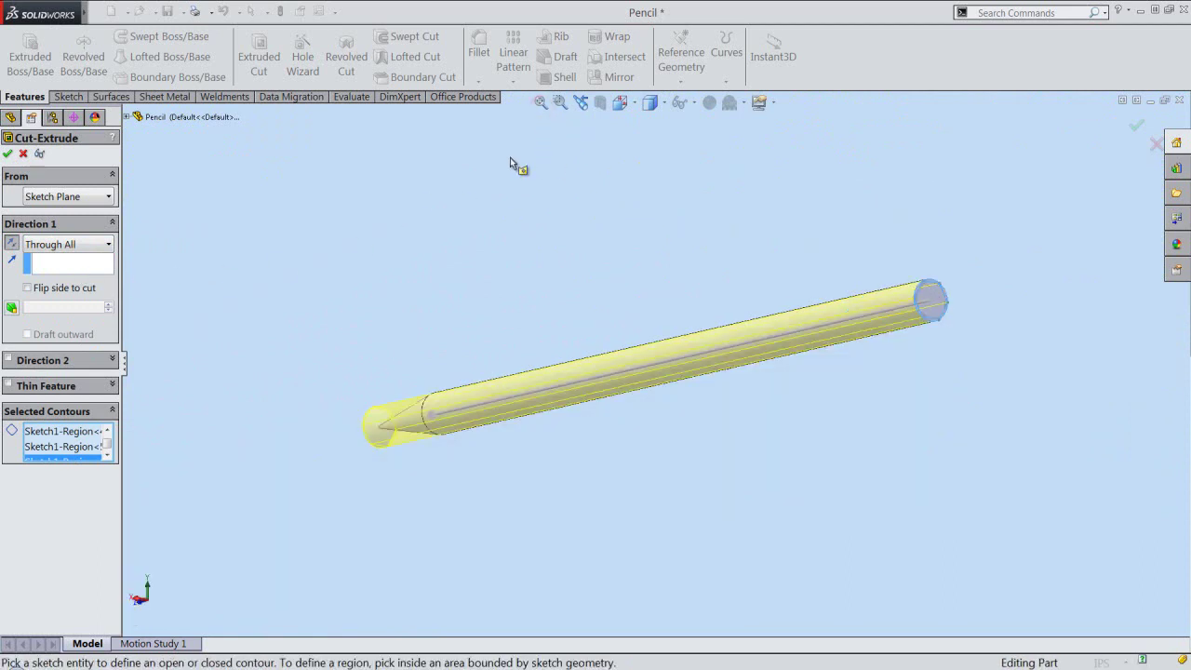
pyautogui.rightClick(510, 161)
pyautogui.click(533, 226)
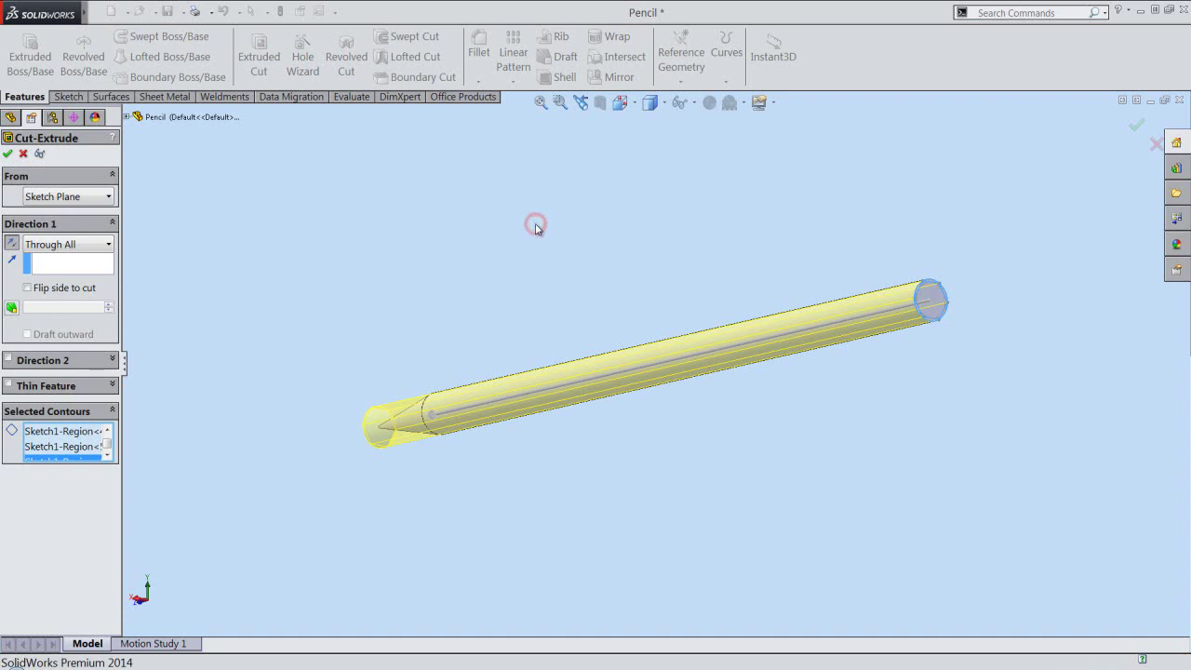
pyautogui.click(535, 226)
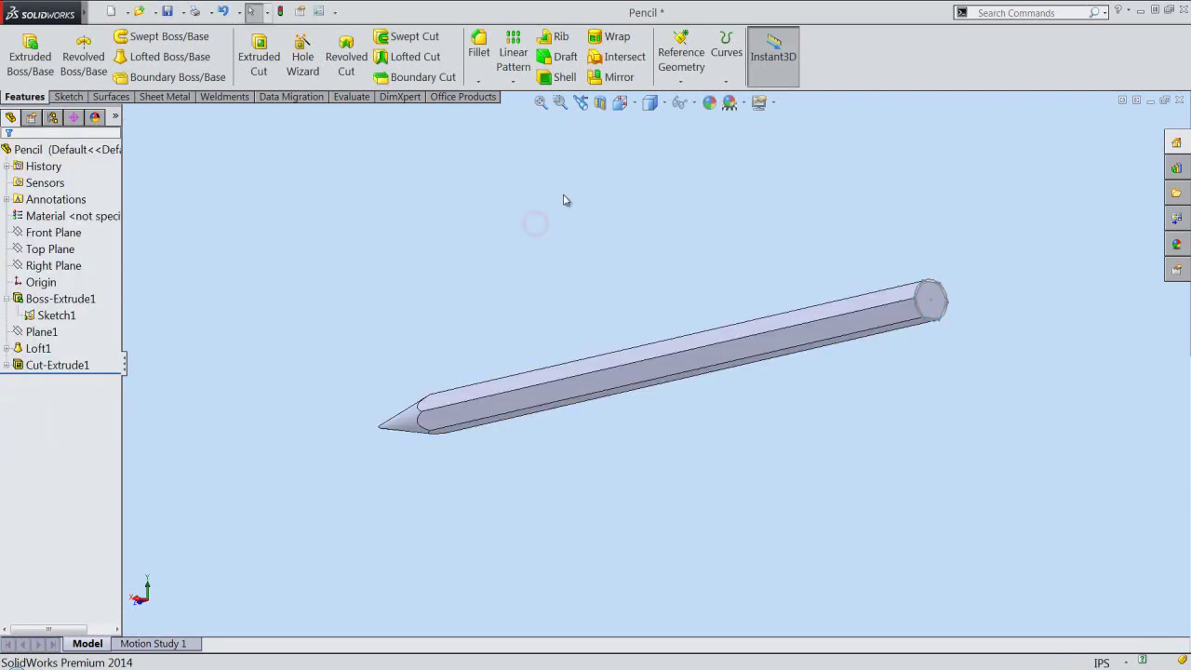
# - Show the pencil in isometric view, hide Sketch1, and save the Pencil part
pyautogui.click(620, 104)
pyautogui.click(624, 140)
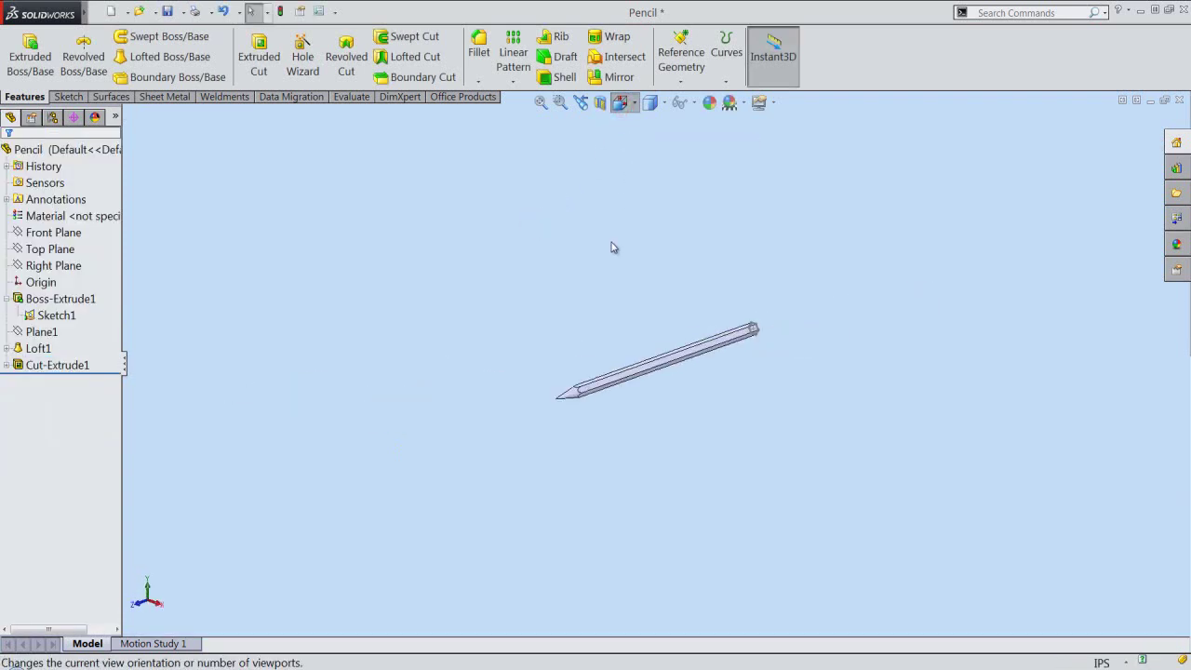
pyautogui.press('space')
pyautogui.click(644, 319)
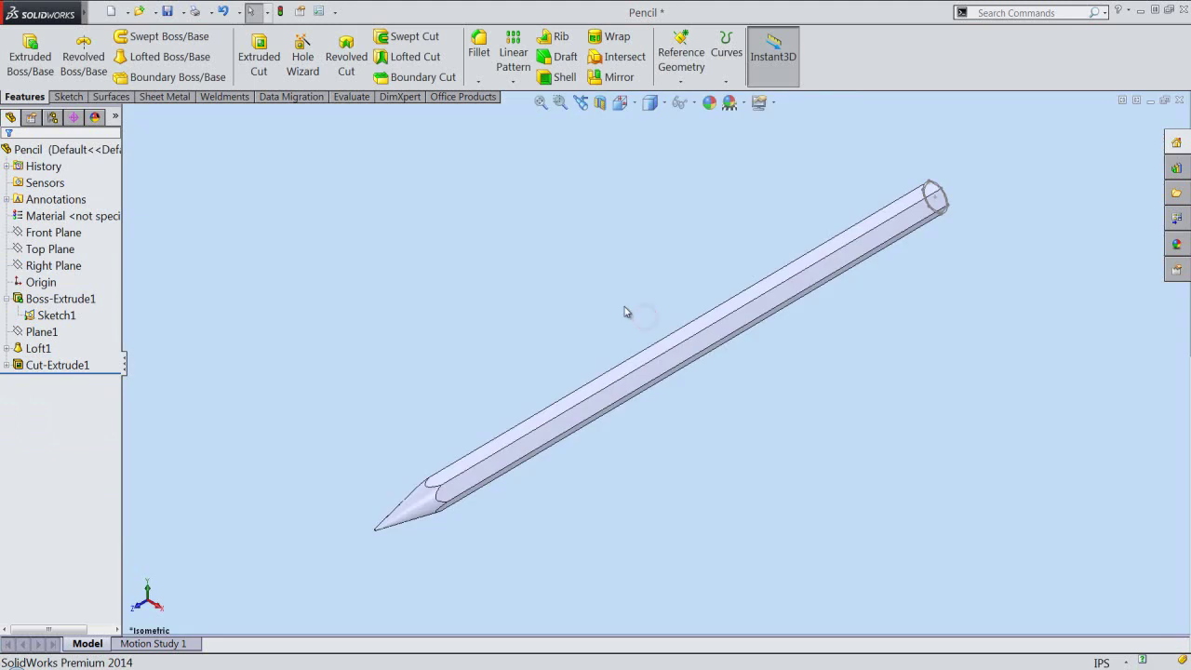
pyautogui.click(57, 313)
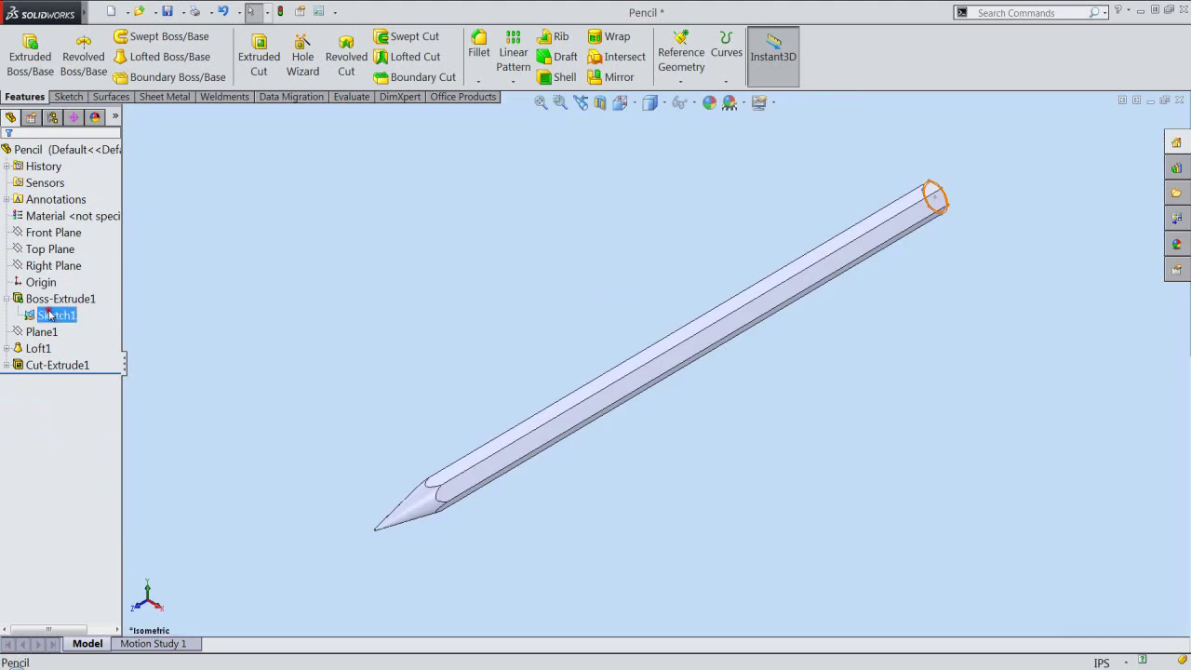
pyautogui.click(362, 337)
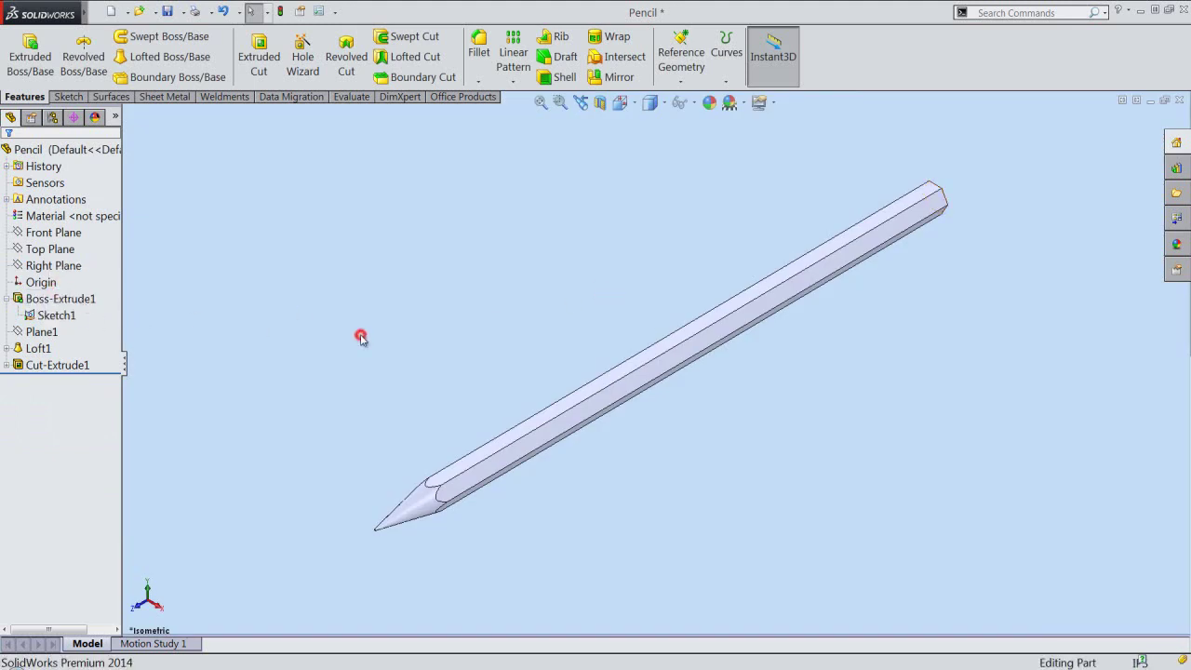
pyautogui.click(167, 11)
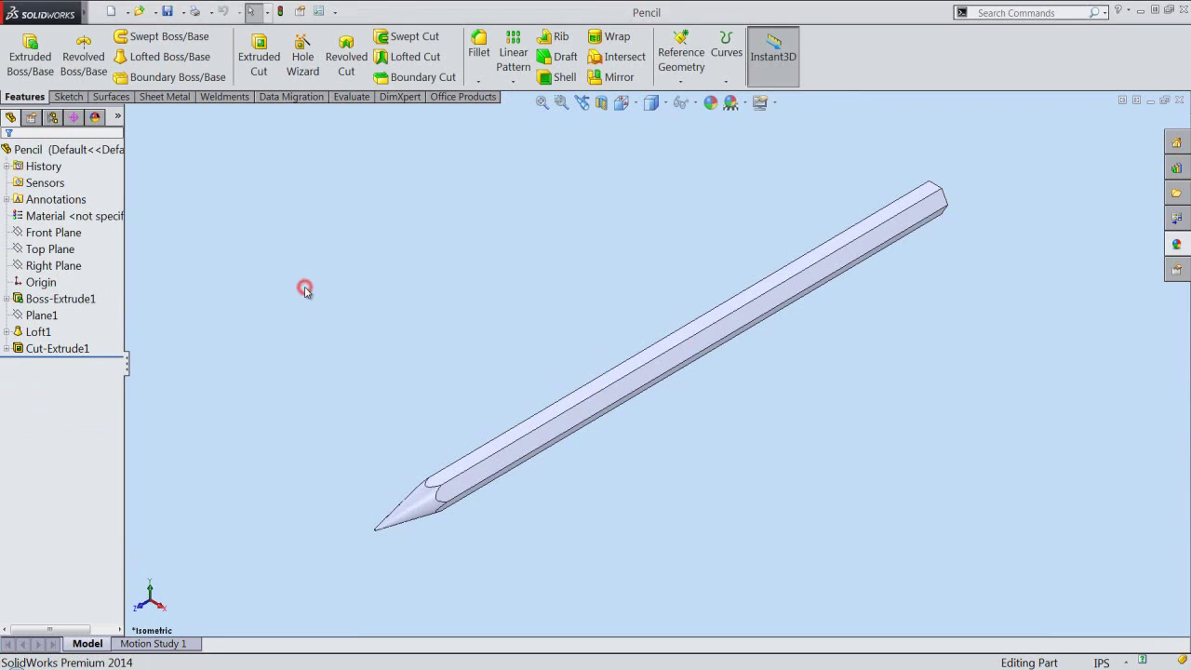
# - Apply the red (192,0,0) colour appearance to the whole Pencil part
pyautogui.click(54, 150)
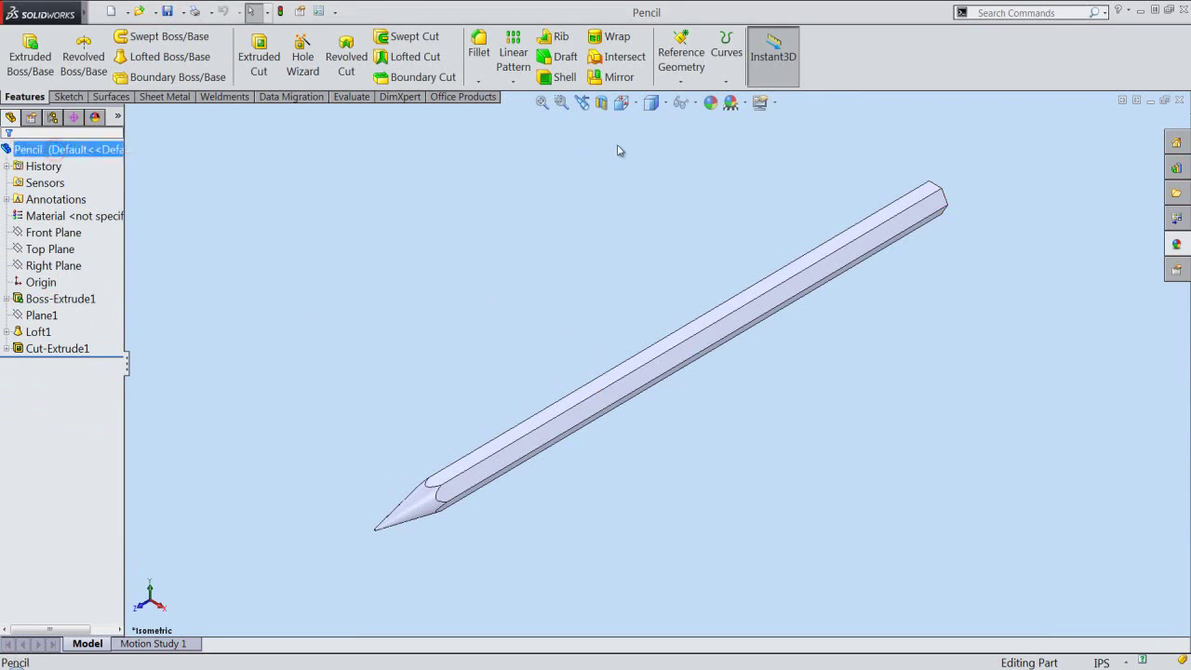
pyautogui.click(709, 104)
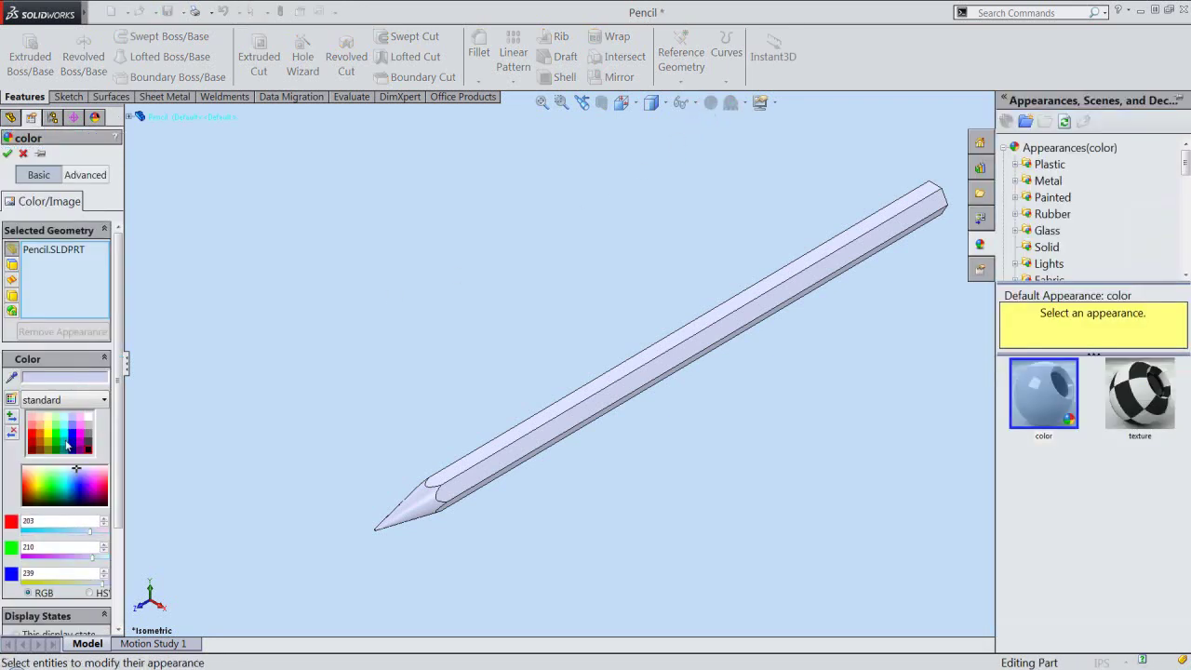
pyautogui.click(32, 444)
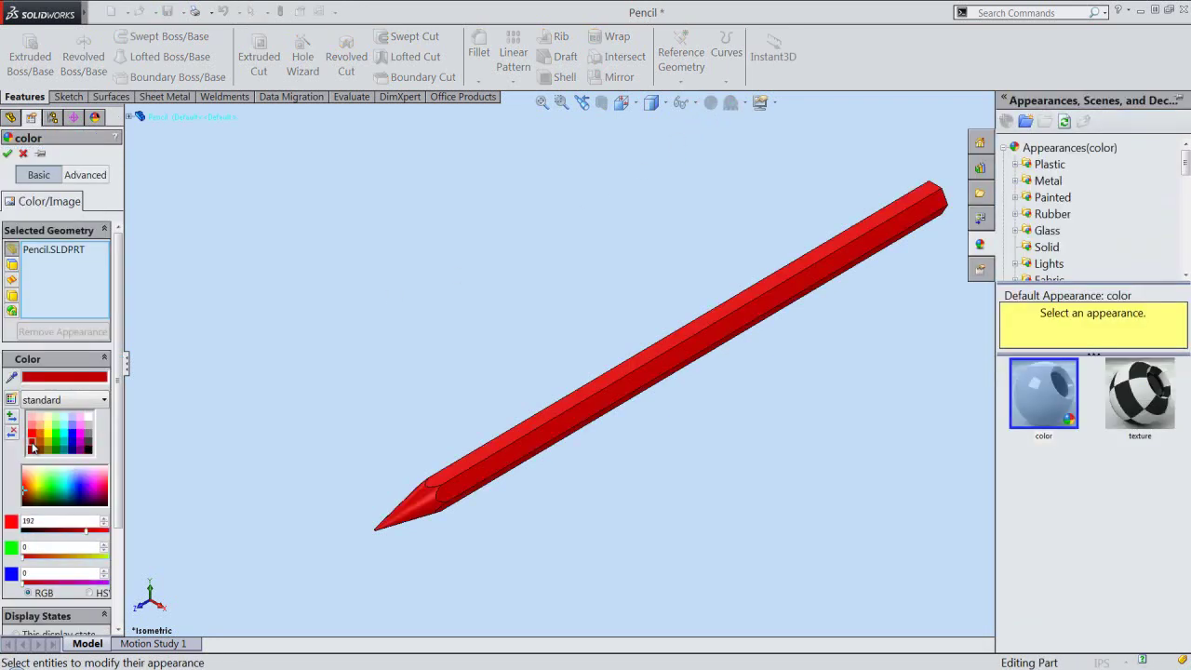
pyautogui.click(8, 154)
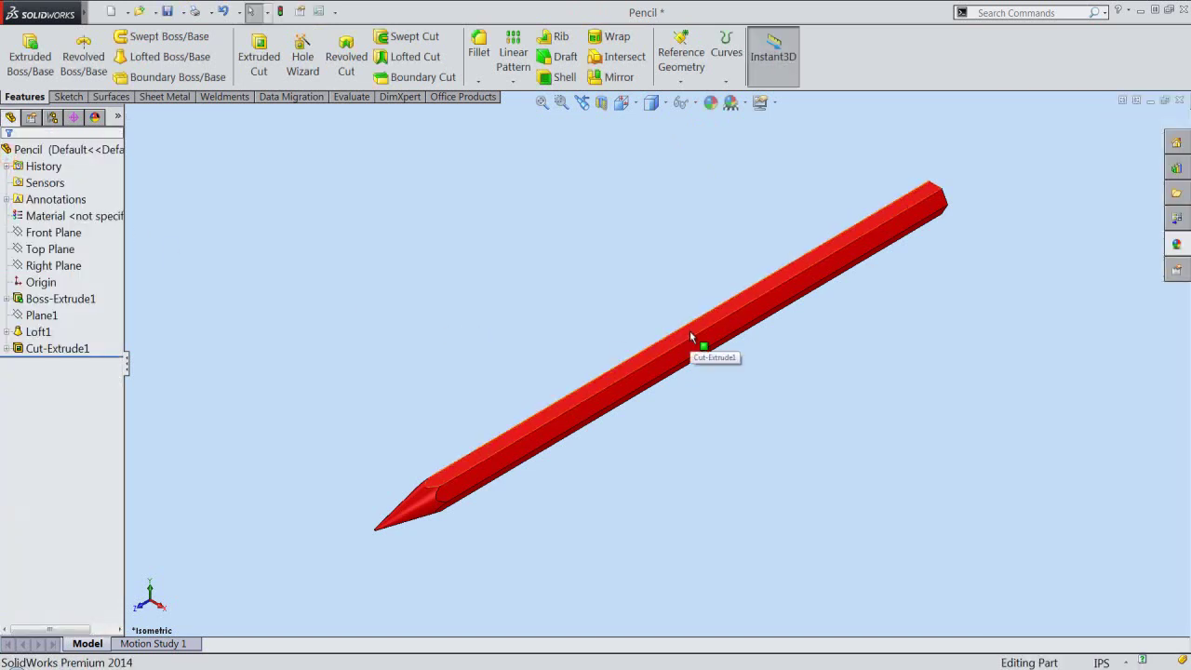
pyautogui.click(690, 333)
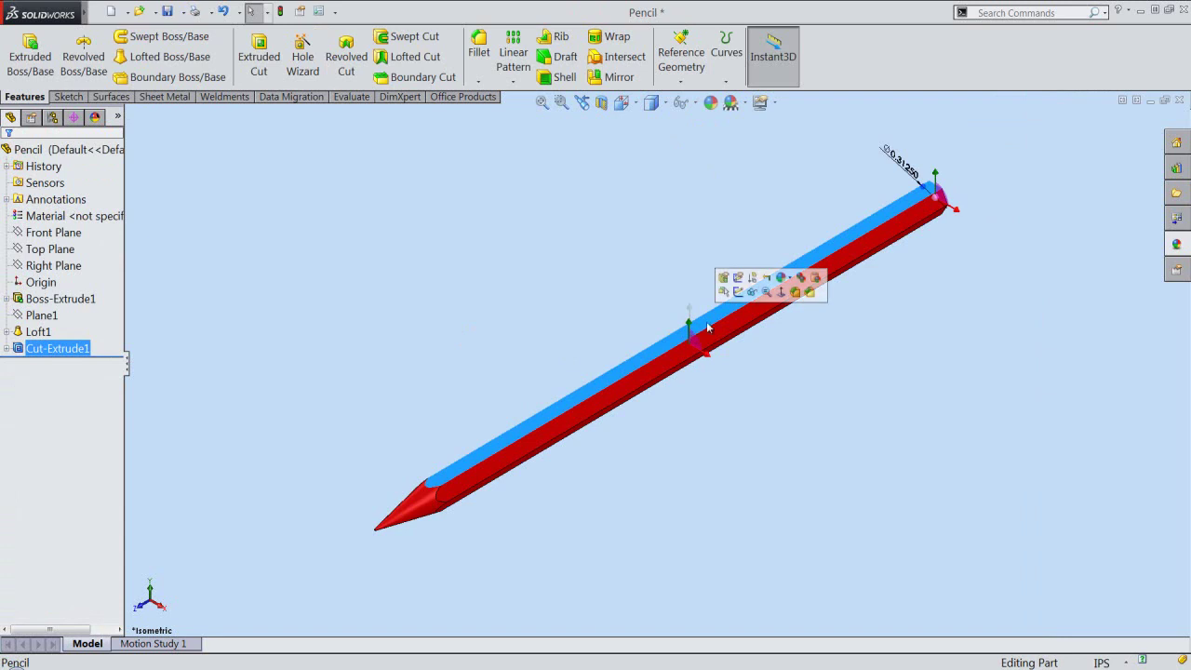
# - Open Sketch3 on the upper flat face in Top view, rotated horizontal and zoomed on the tip
pyautogui.click(739, 294)
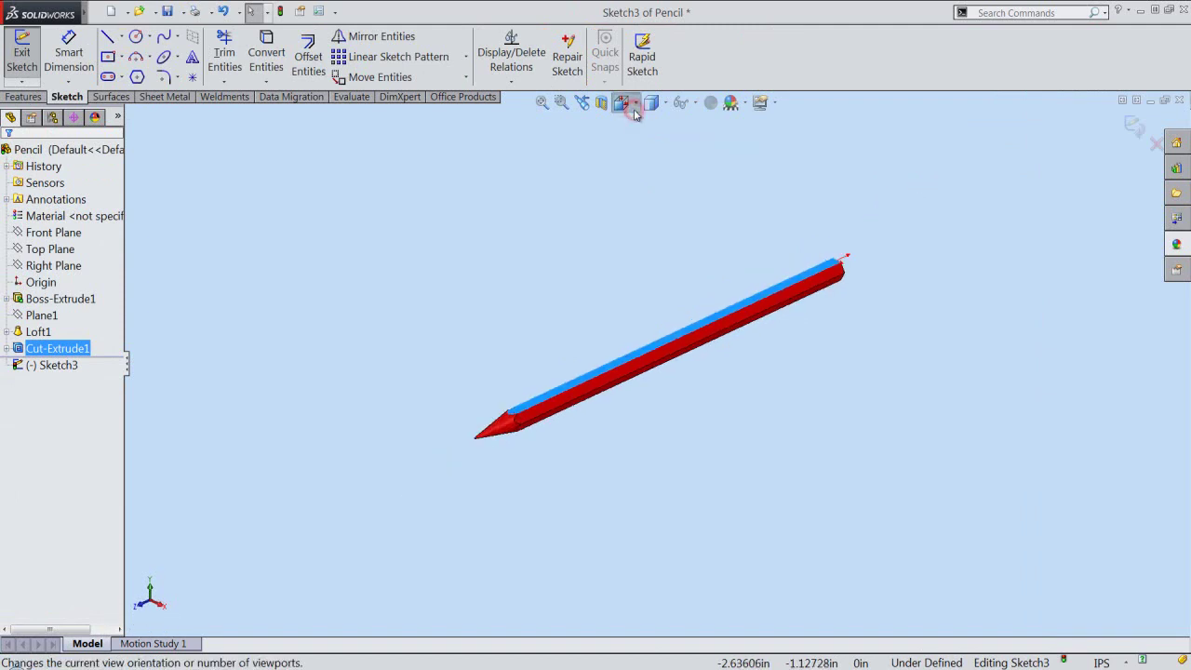
pyautogui.click(622, 103)
pyautogui.click(691, 272)
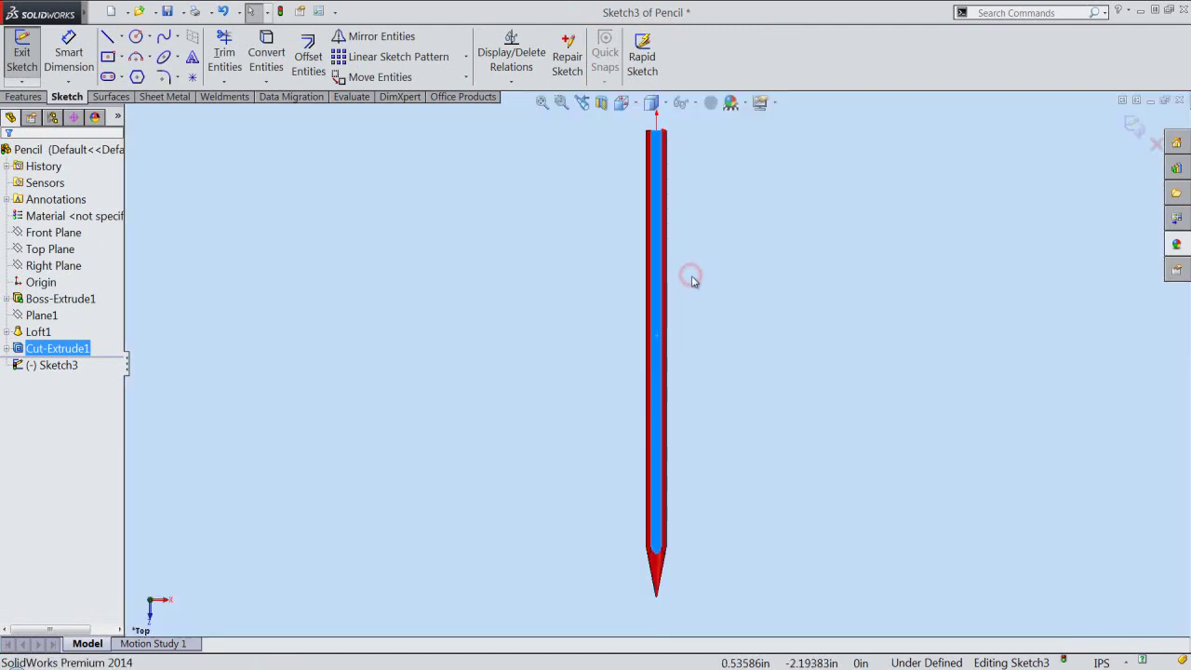
pyautogui.hotkey('alt', 'Right')
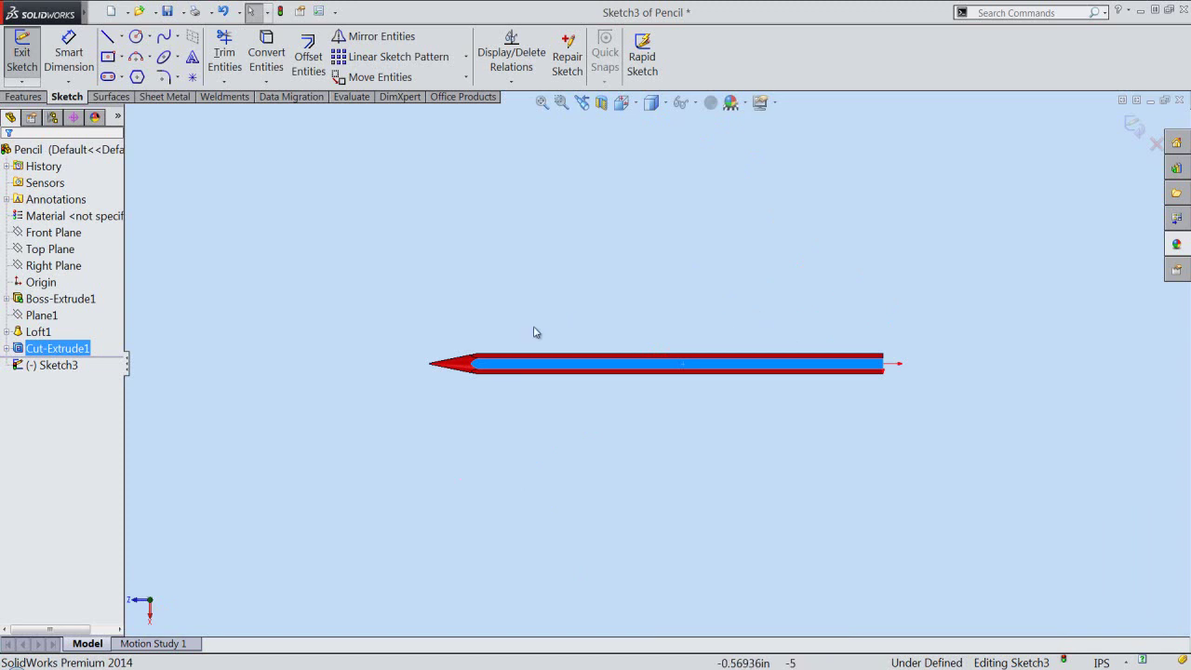
pyautogui.click(518, 333)
pyautogui.scroll(-1, 478, 367)
pyautogui.scroll(-1, 477, 368)
pyautogui.scroll(-1, 478, 367)
pyautogui.scroll(-1, 499, 391)
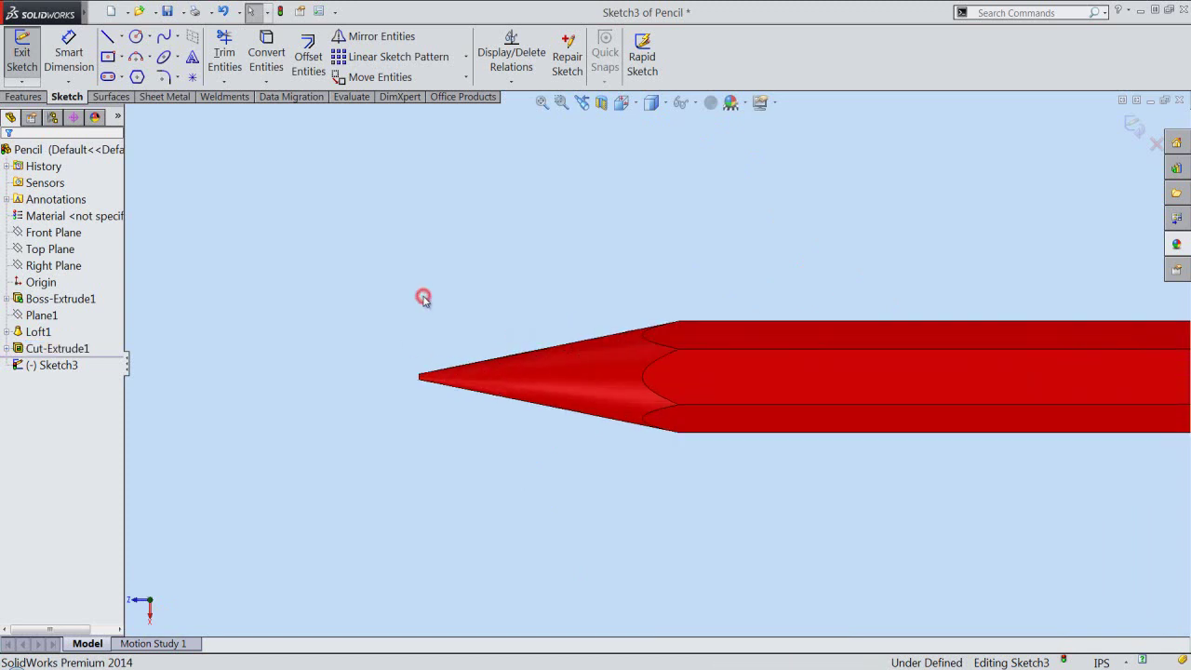
# - Draw a four-point S-shaped spline across the cone tip and nudge one point to reshape it
pyautogui.click(164, 39)
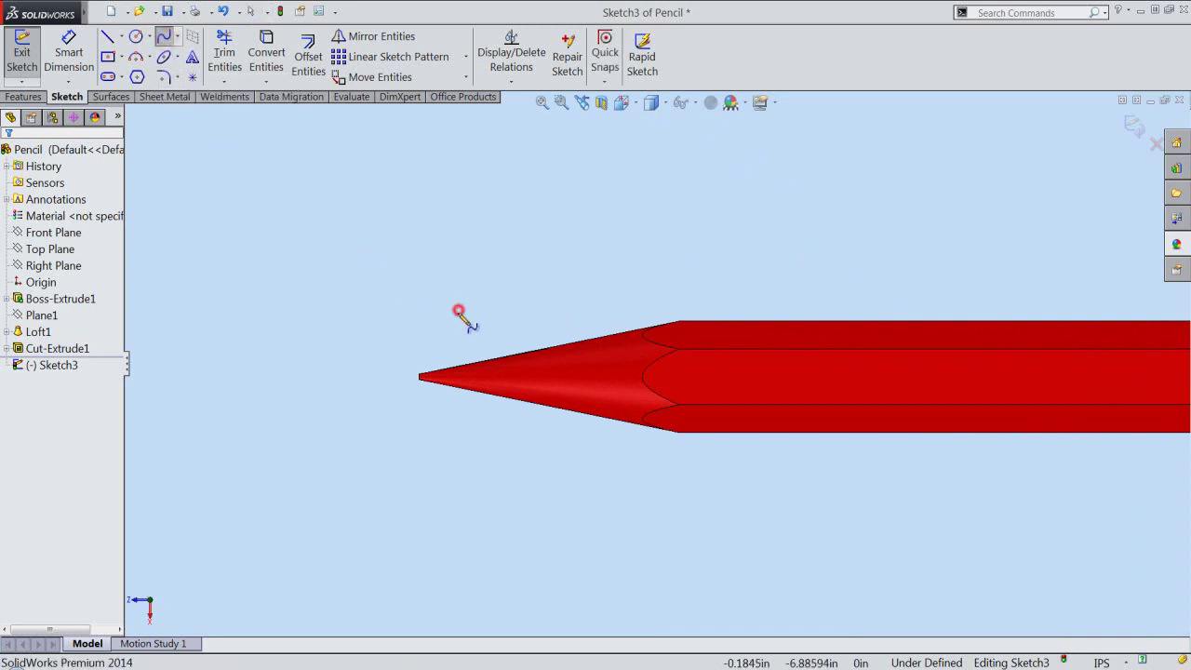
pyautogui.click(459, 311)
pyautogui.click(443, 344)
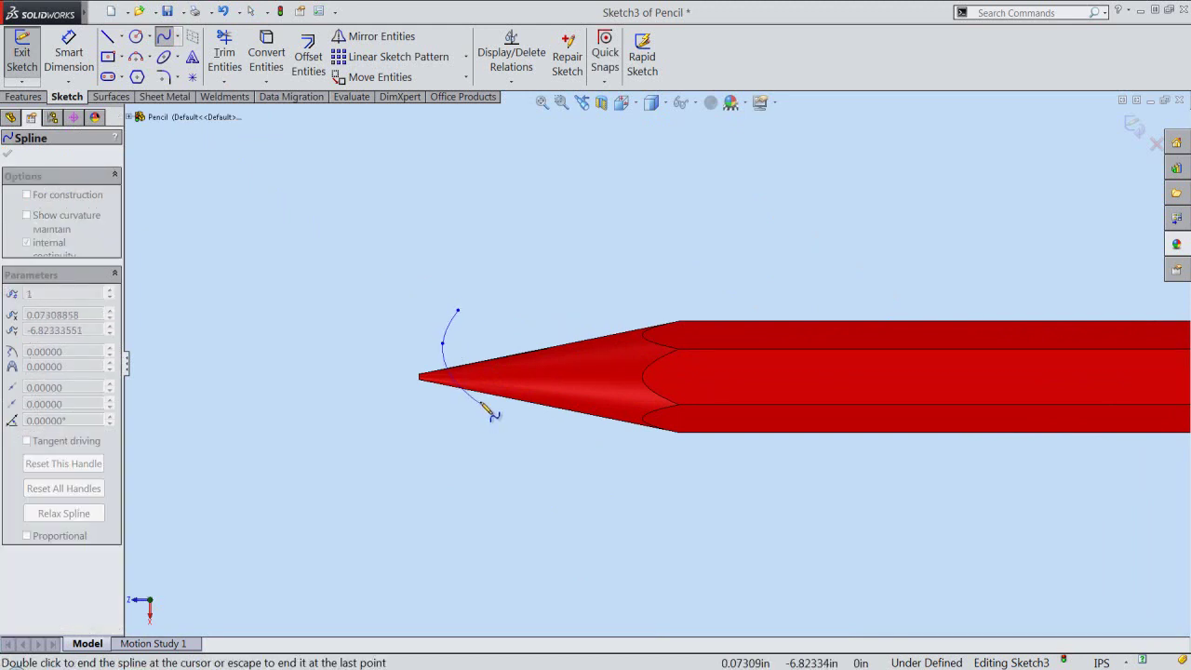
pyautogui.click(476, 398)
pyautogui.doubleClick(457, 434)
pyautogui.rightClick(482, 333)
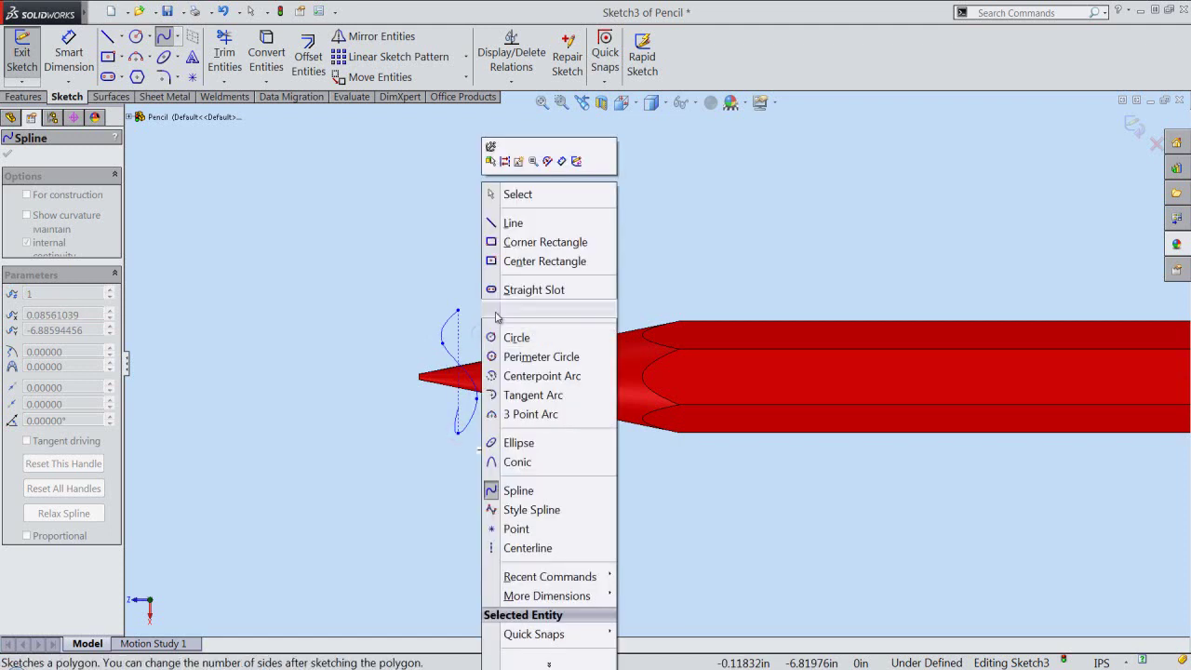
pyautogui.click(523, 192)
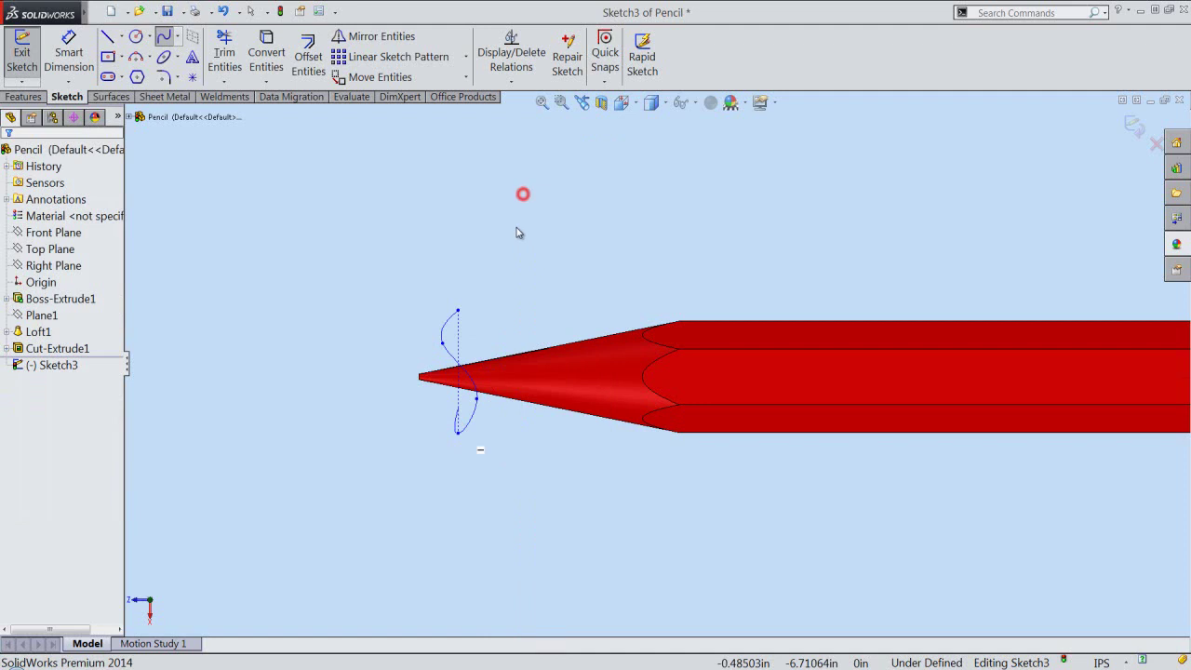
pyautogui.click(463, 380)
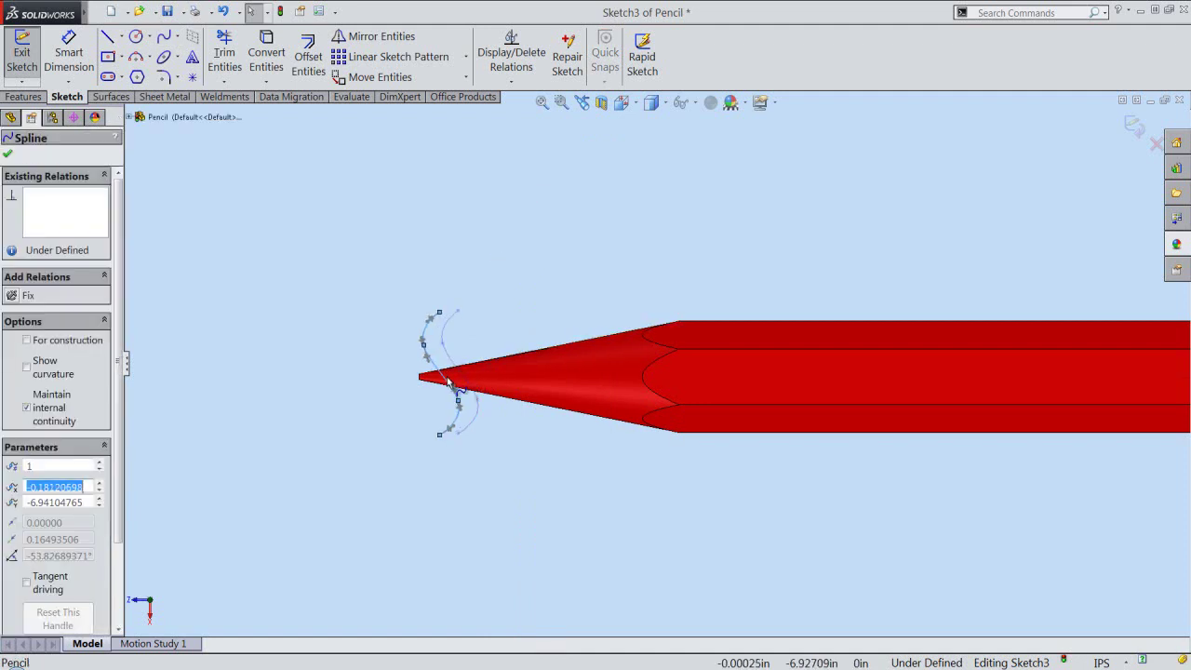
pyautogui.moveTo(454, 382); pyautogui.dragTo(456, 383)
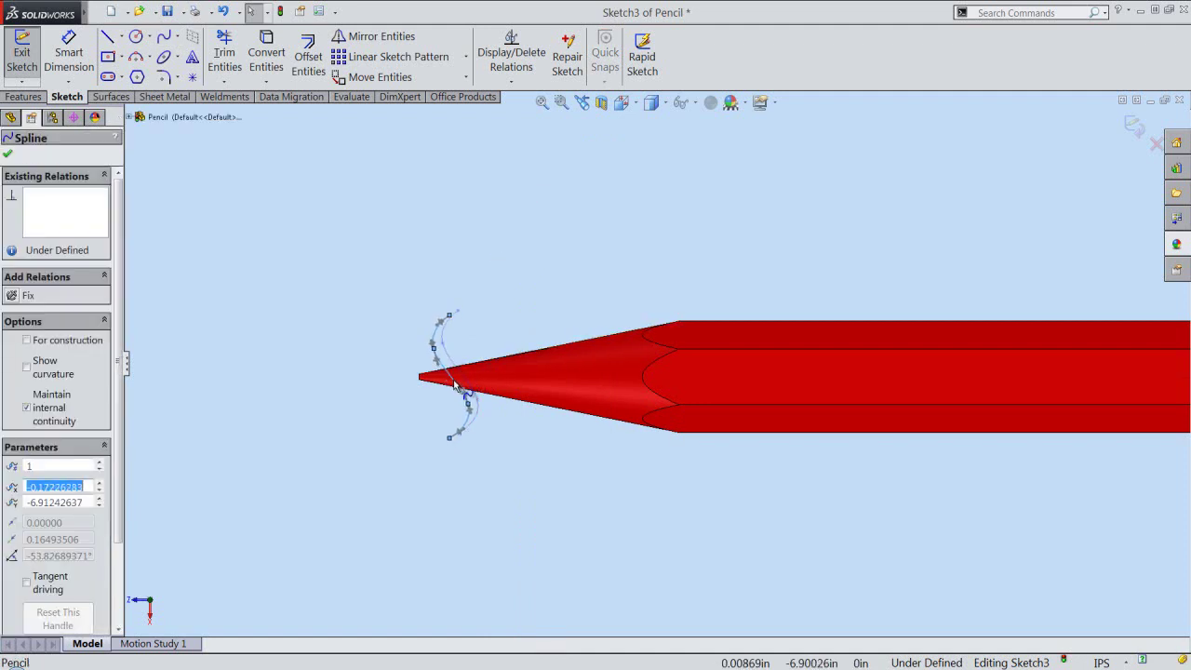
pyautogui.click(465, 314)
pyautogui.press('z')
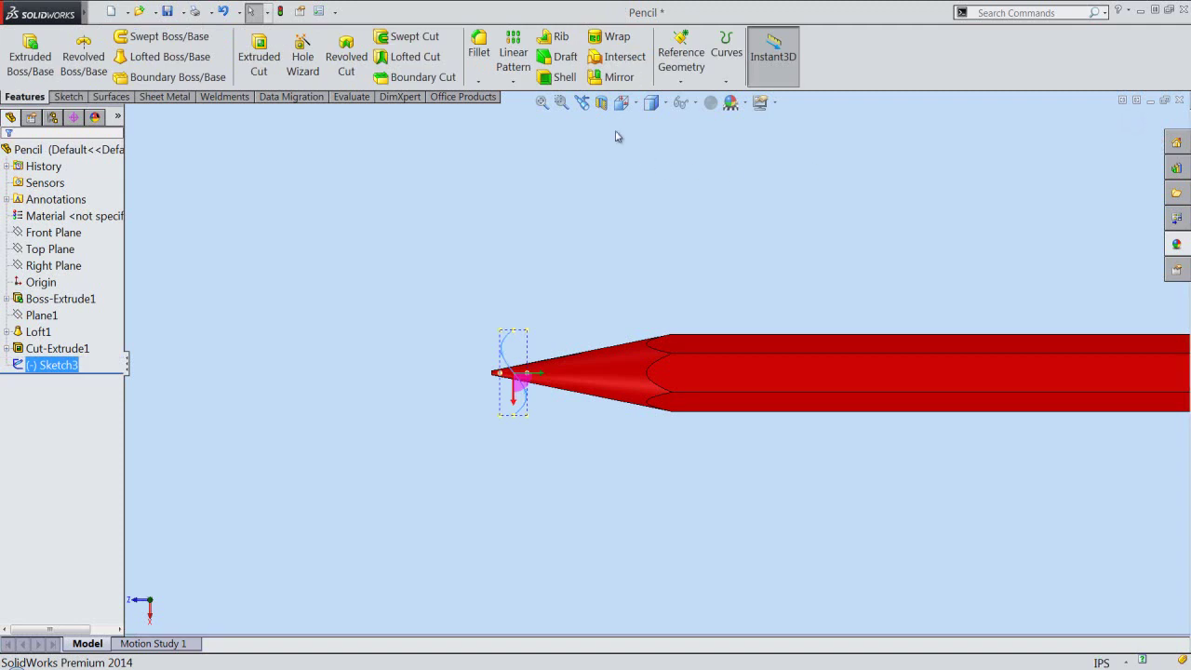
# - Exit Sketch3 and view the pencil isometrically, zoomed toward the tip
pyautogui.click(621, 103)
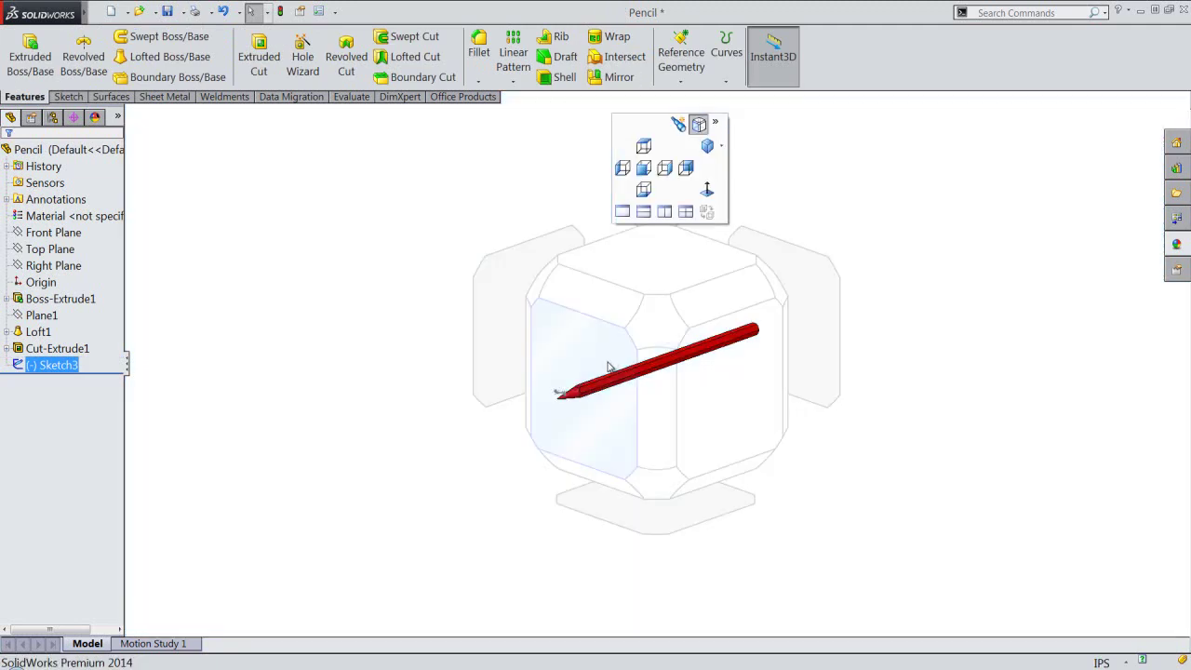
pyautogui.click(651, 330)
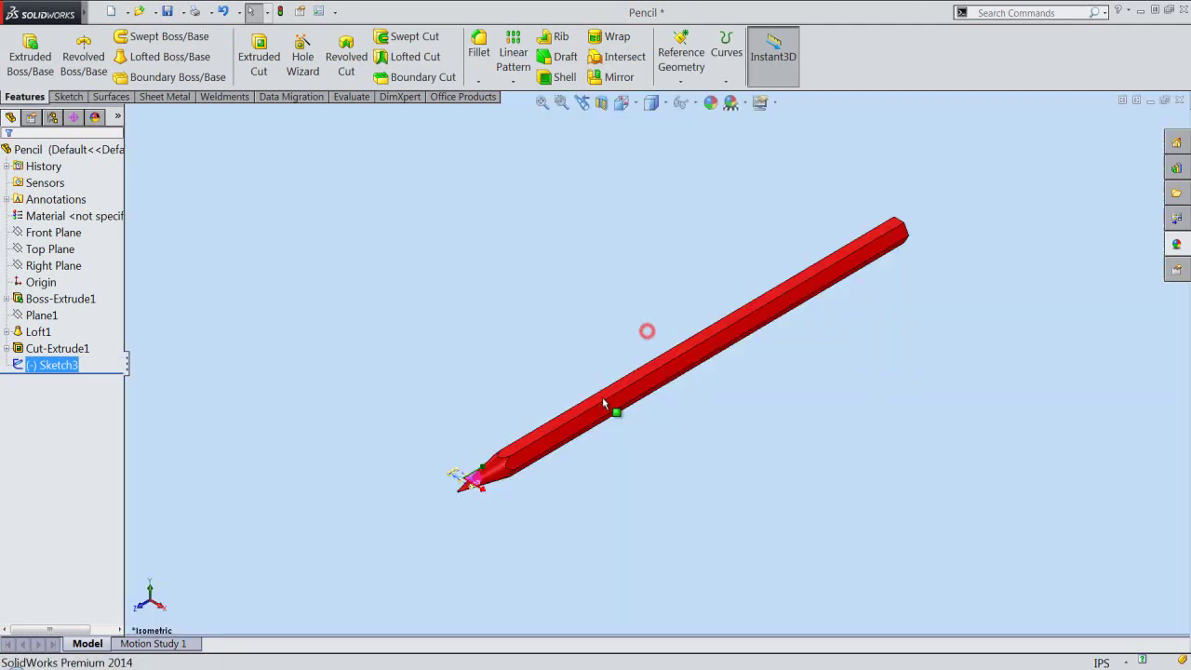
pyautogui.click(478, 410)
pyautogui.scroll(-2, 452, 503)
pyautogui.scroll(-1, 511, 486)
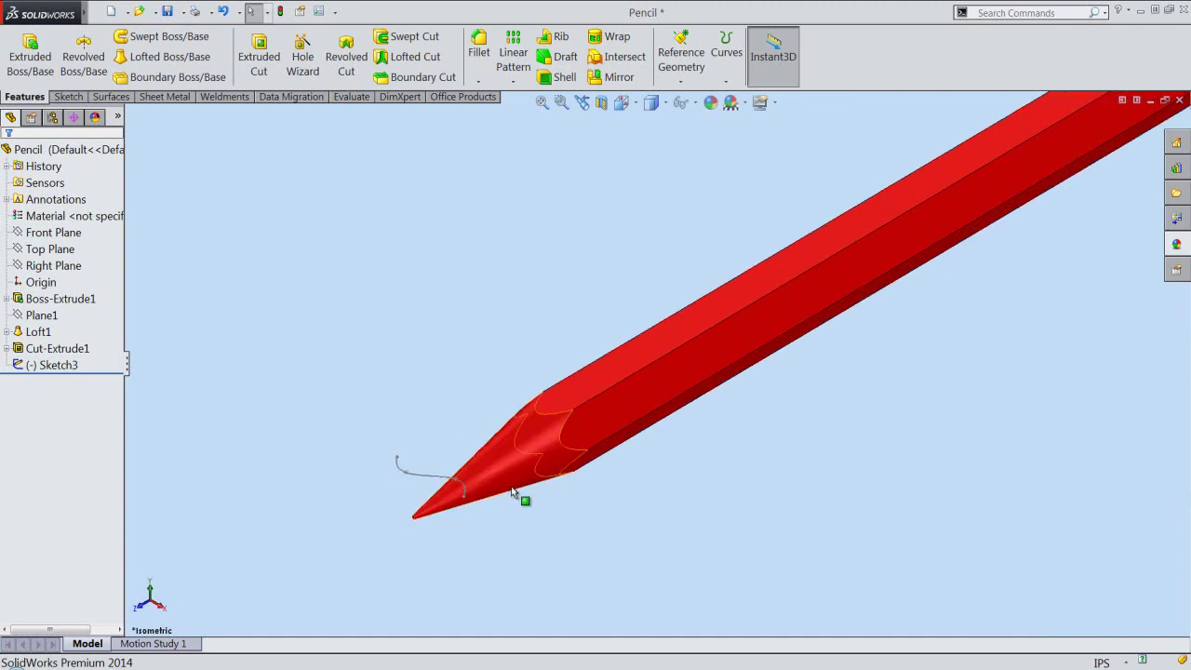
pyautogui.scroll(-1, 510, 486)
pyautogui.scroll(-1, 511, 486)
pyautogui.click(451, 348)
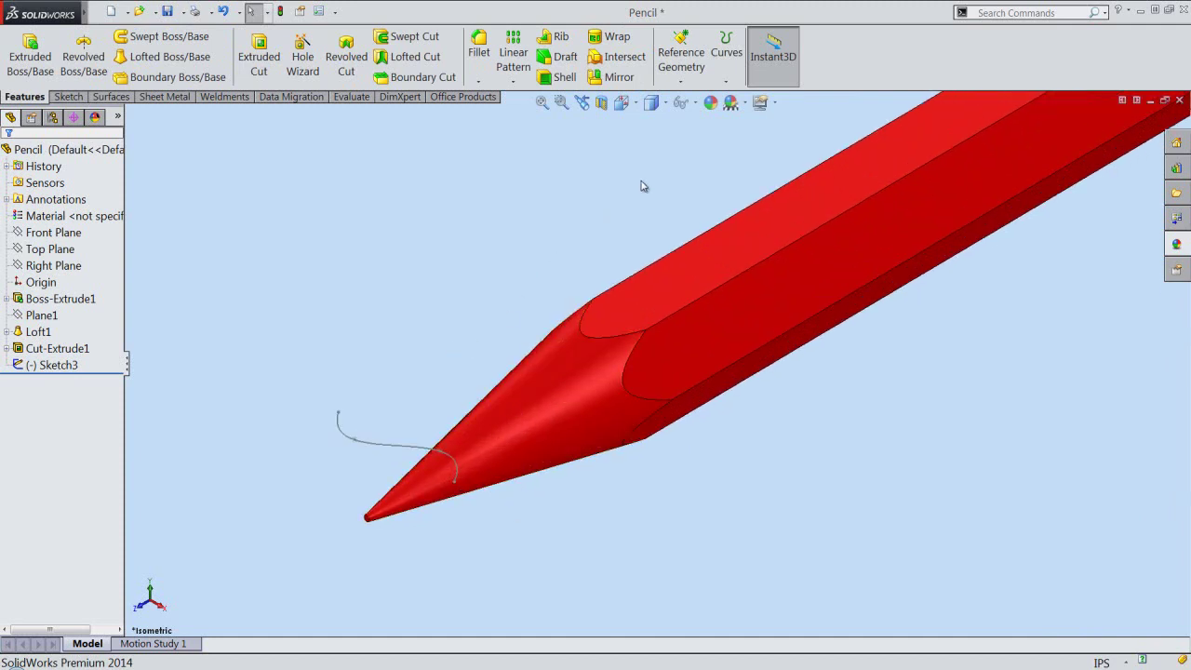
# - Create a projection Split Line that projects Sketch3 onto the cone face
pyautogui.click(729, 79)
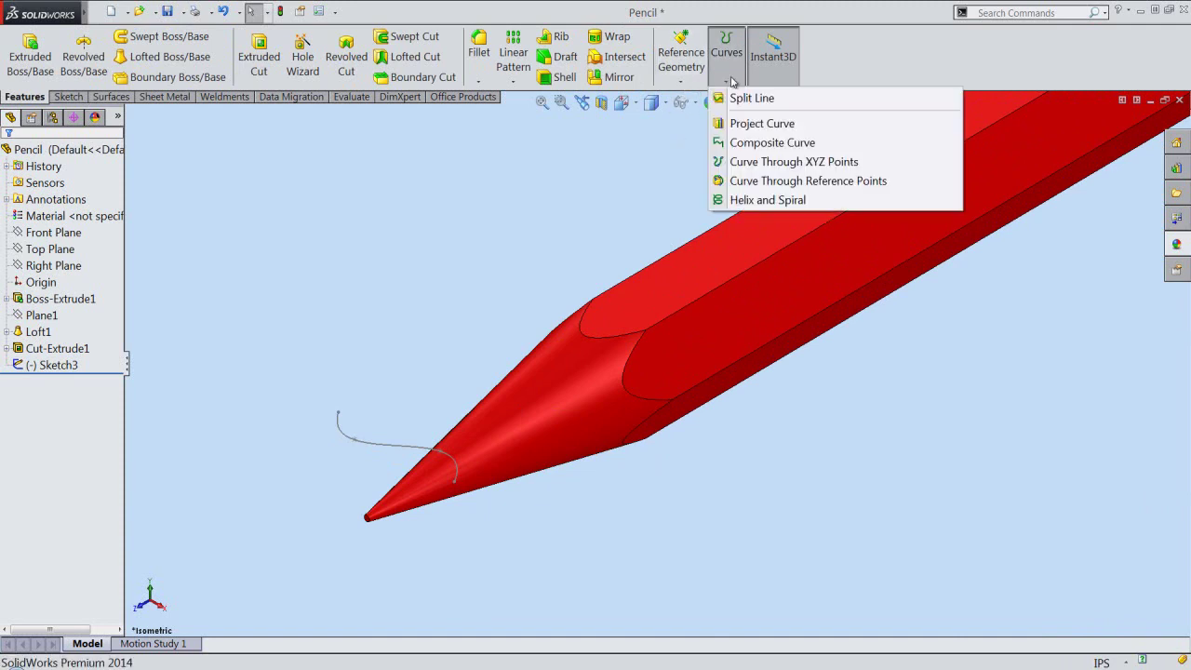
pyautogui.click(754, 100)
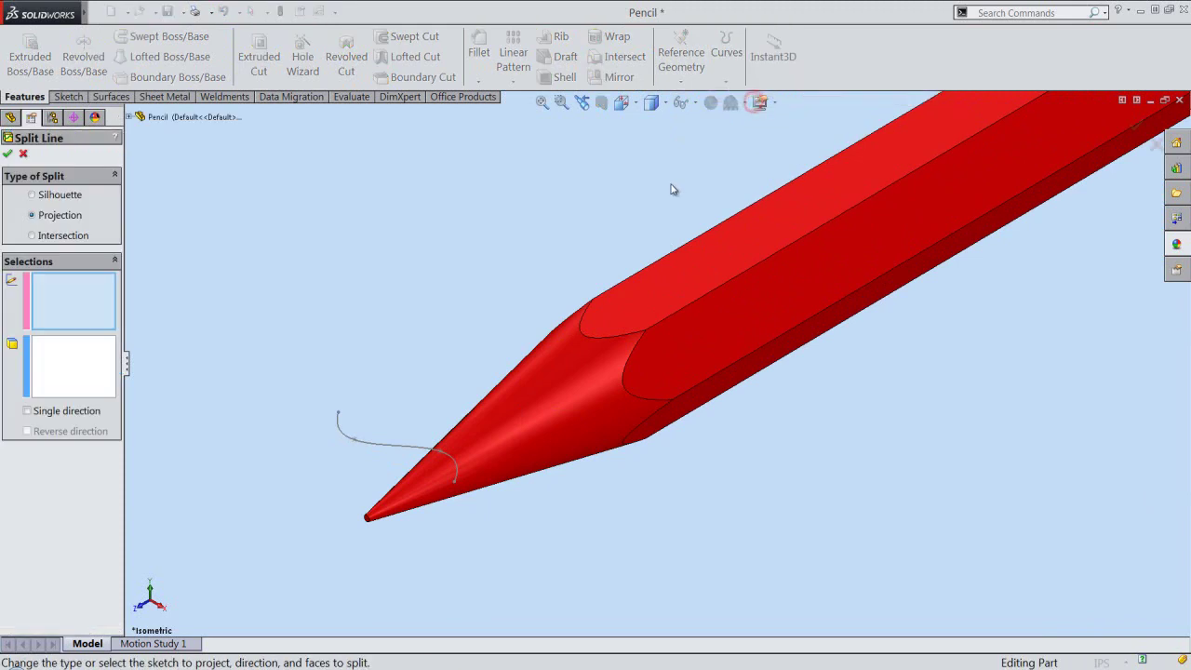
pyautogui.click(89, 313)
pyautogui.click(386, 448)
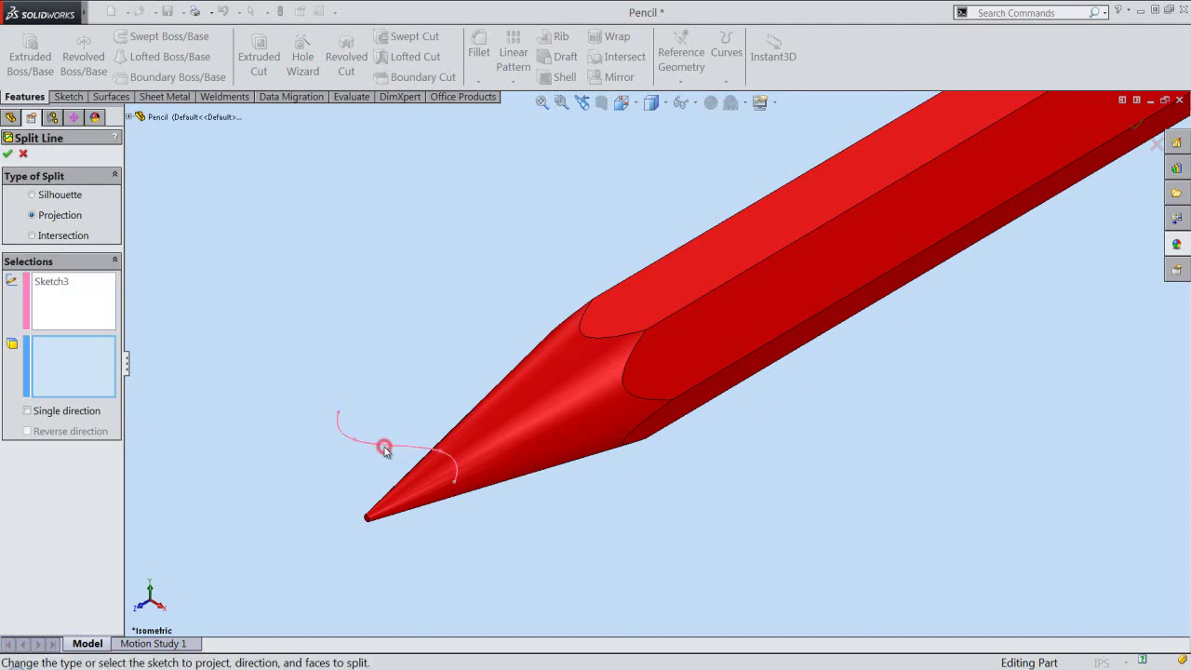
pyautogui.click(96, 363)
pyautogui.click(477, 428)
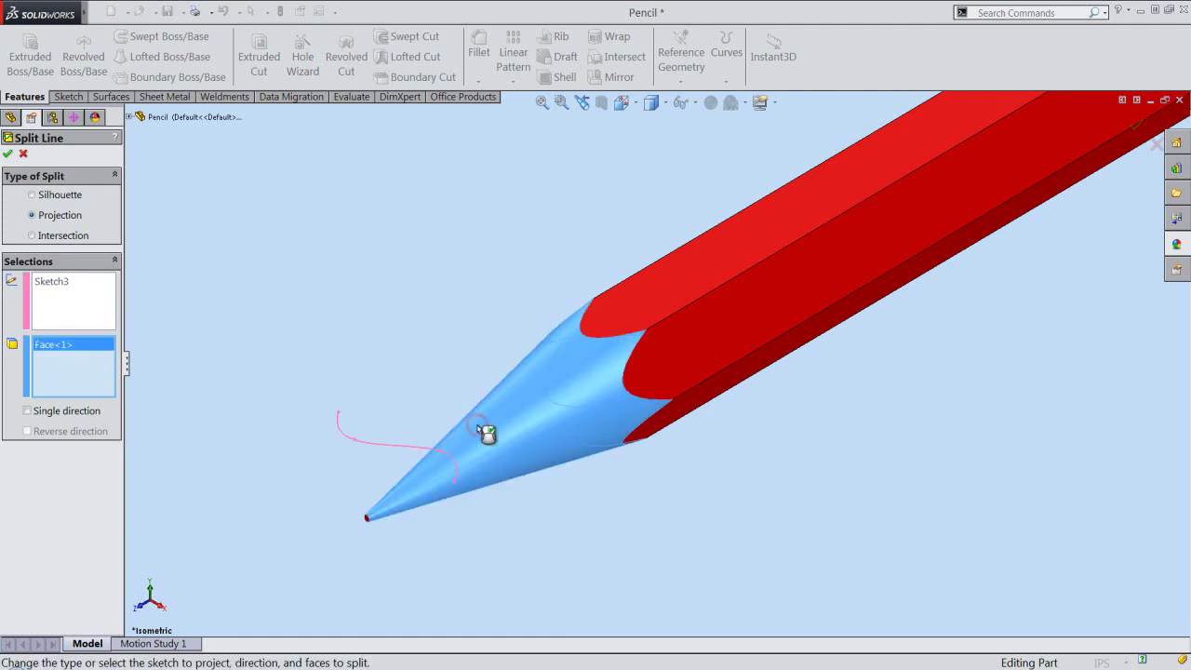
pyautogui.rightClick(361, 300)
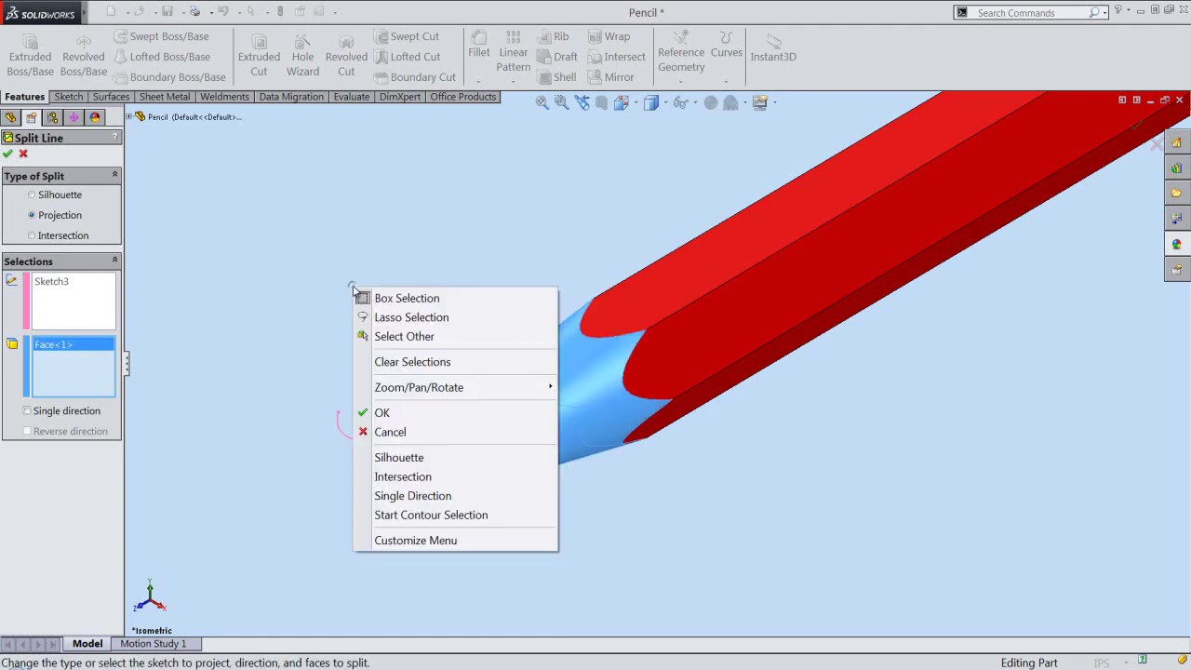
pyautogui.click(392, 412)
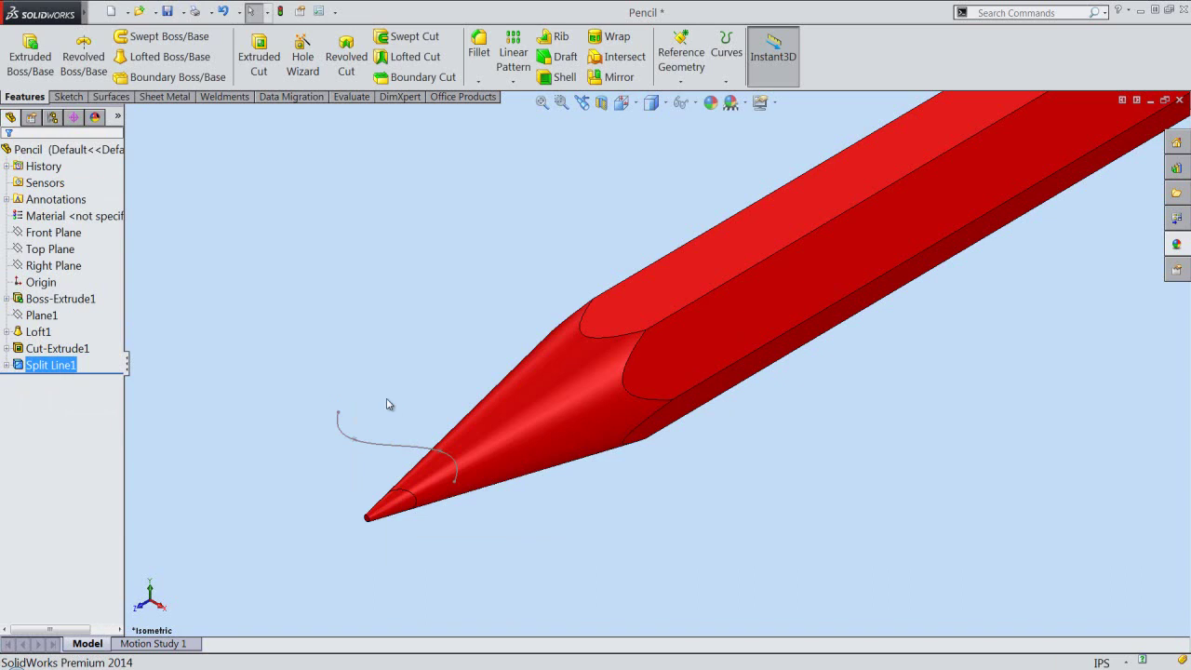
# - Select the newly split point face together with the pencil's tip end face
pyautogui.click(394, 511)
pyautogui.scroll(-1, 389, 517)
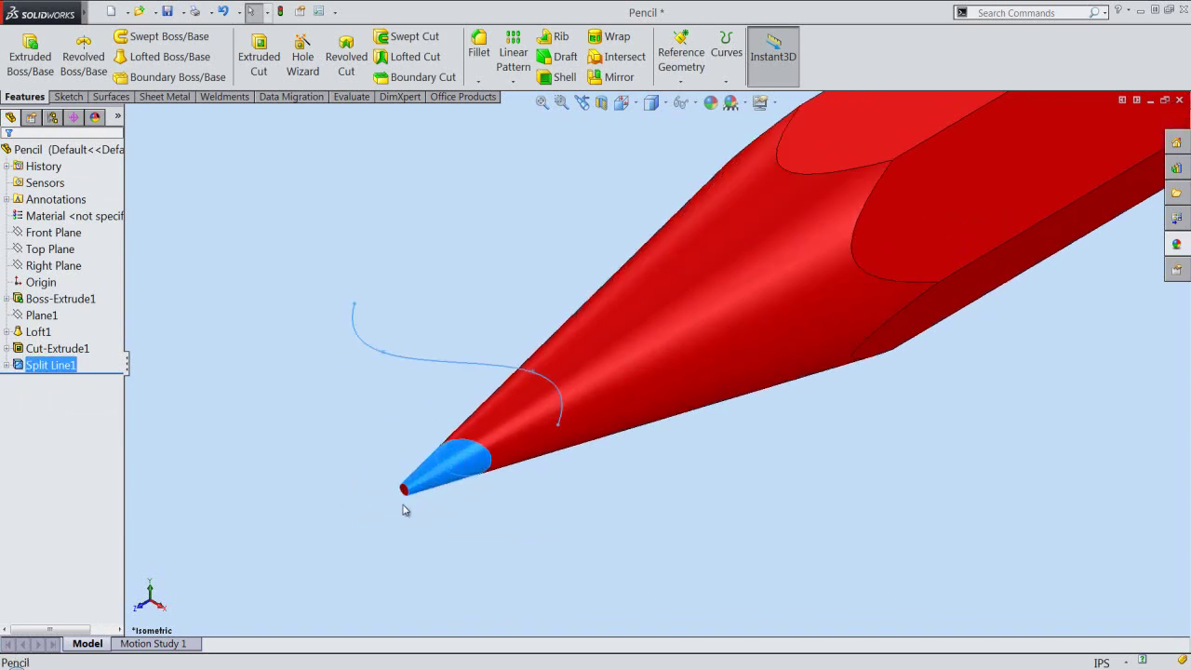
pyautogui.scroll(-1, 406, 508)
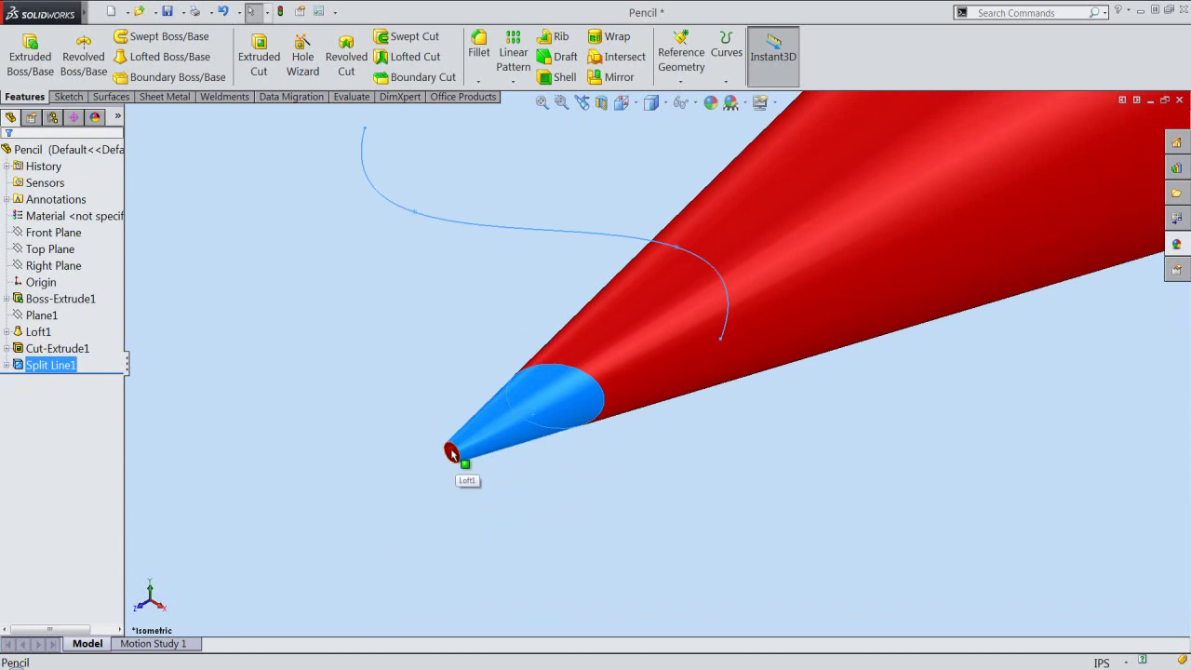
pyautogui.keyDown('ctrl'); pyautogui.click(452, 453); pyautogui.keyUp('ctrl')
# - Give the selected tip faces a black appearance
pyautogui.click(712, 109)
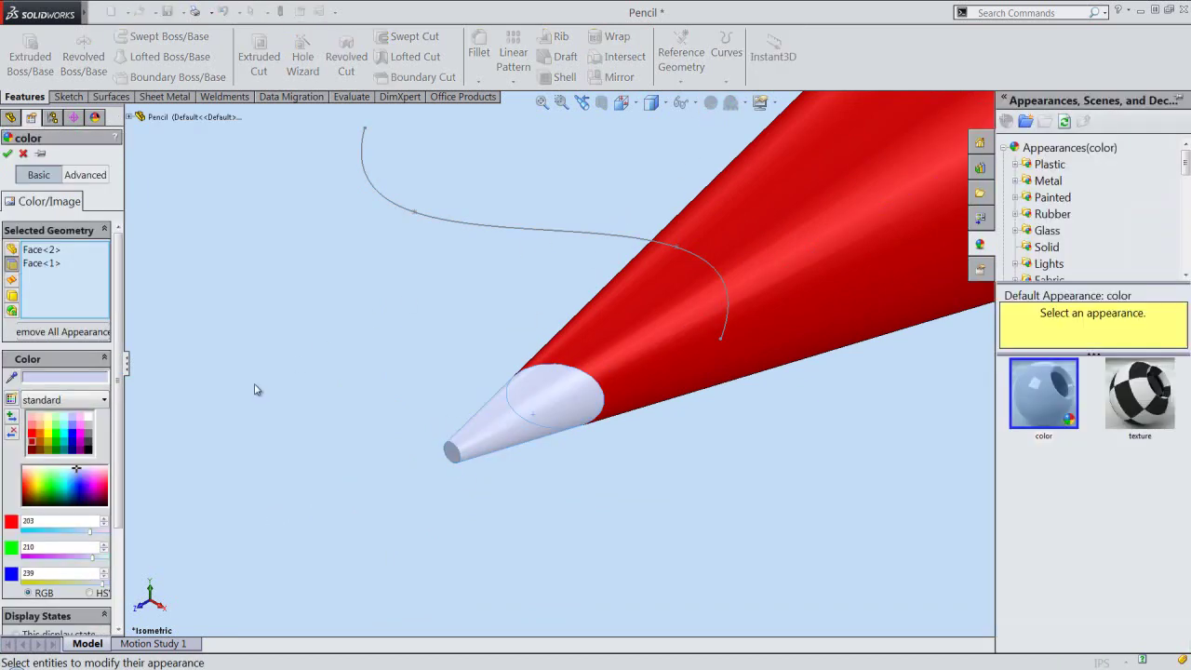
pyautogui.click(89, 450)
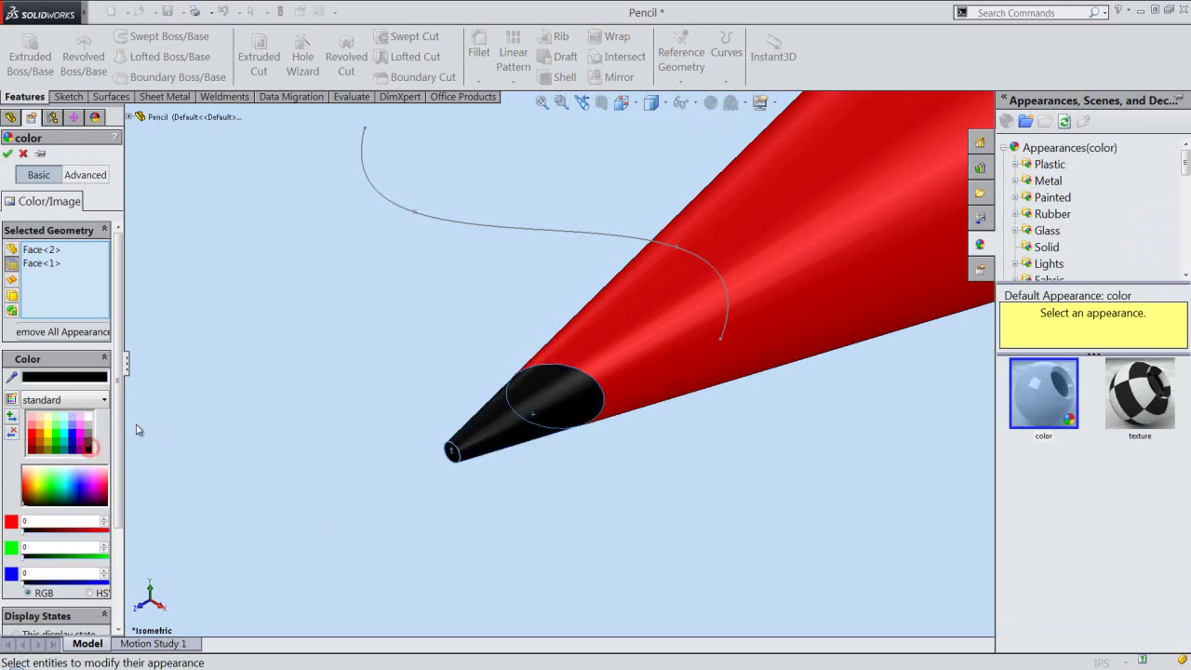
pyautogui.rightClick(259, 294)
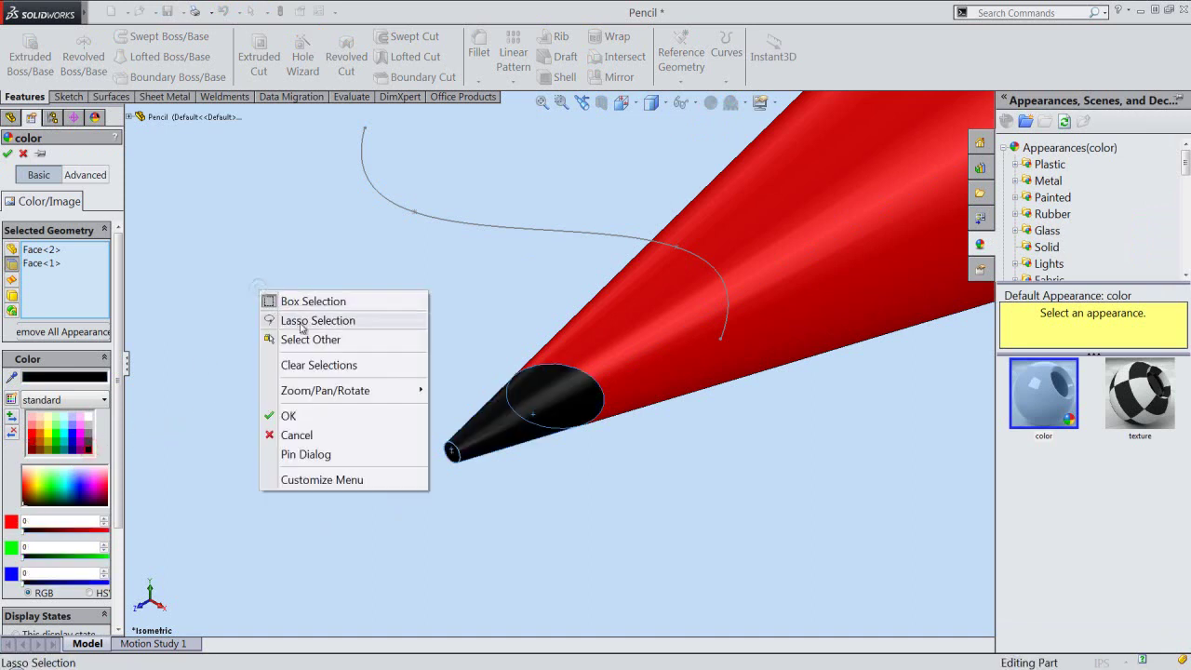
pyautogui.click(292, 415)
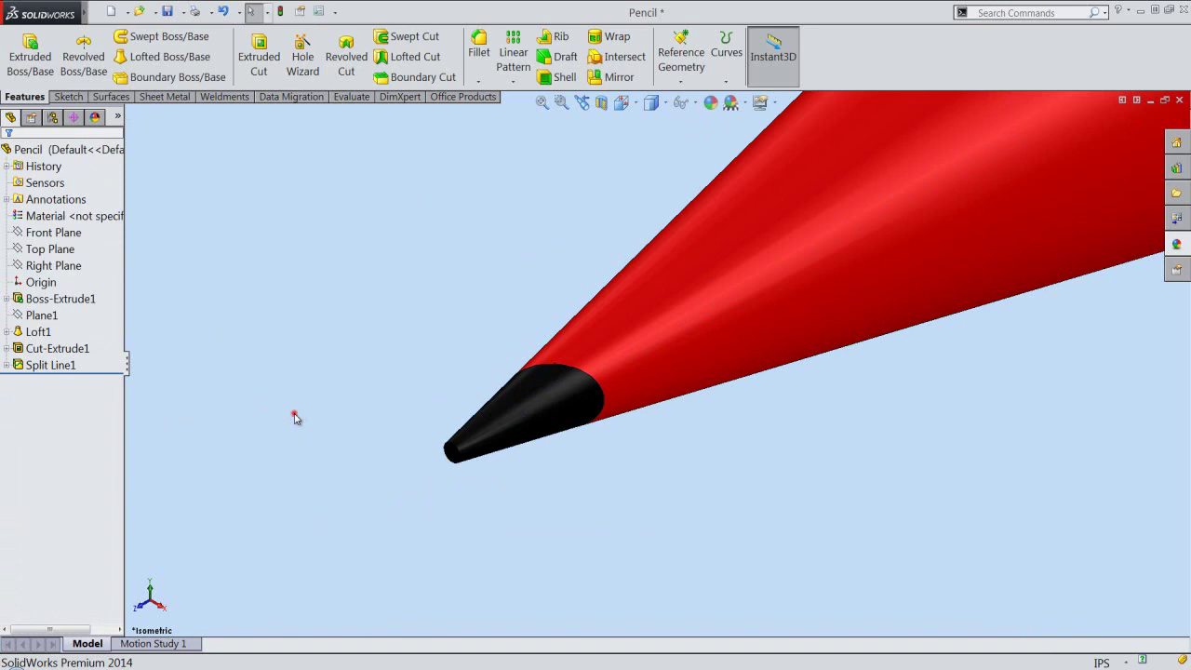
pyautogui.moveTo(292, 417); pyautogui.dragTo(287, 466, button='middle')
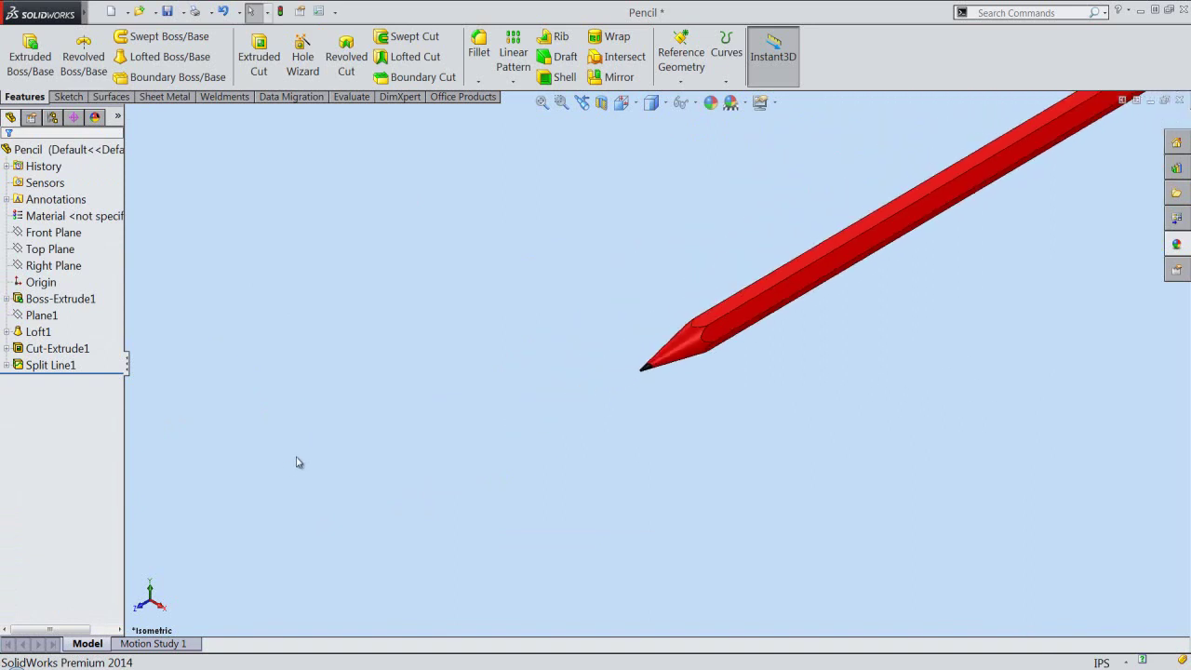
pyautogui.scroll(-3, 935, 167)
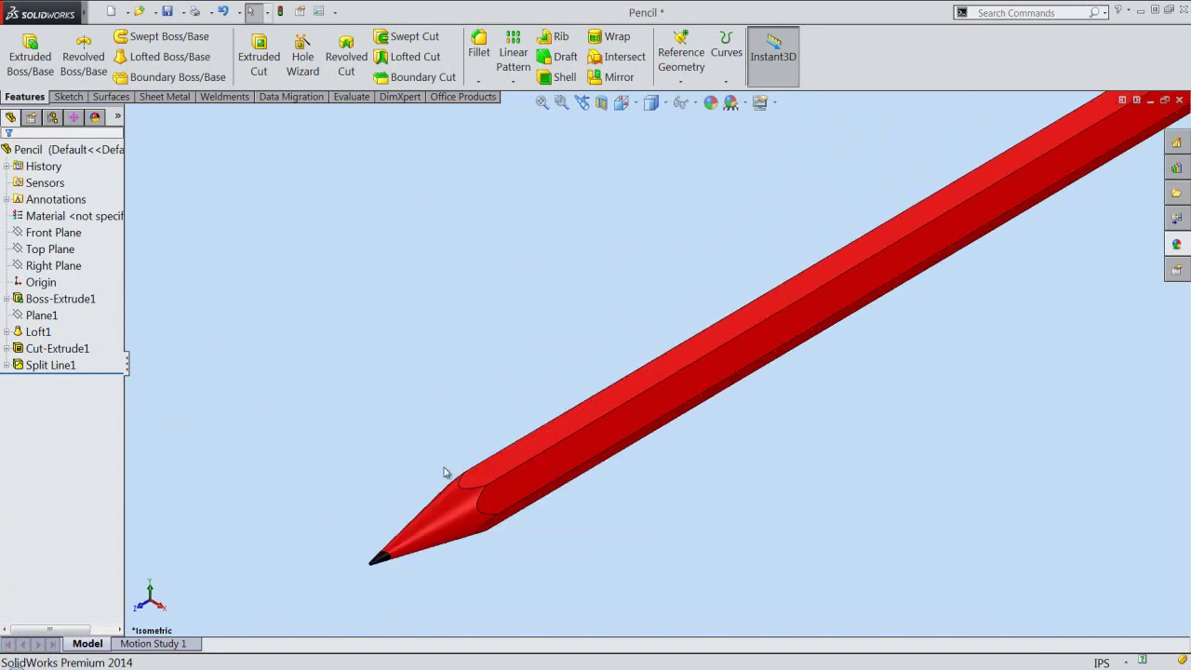
# - Apply the satin finished maple wood appearance to the remaining cone face
pyautogui.click(441, 507)
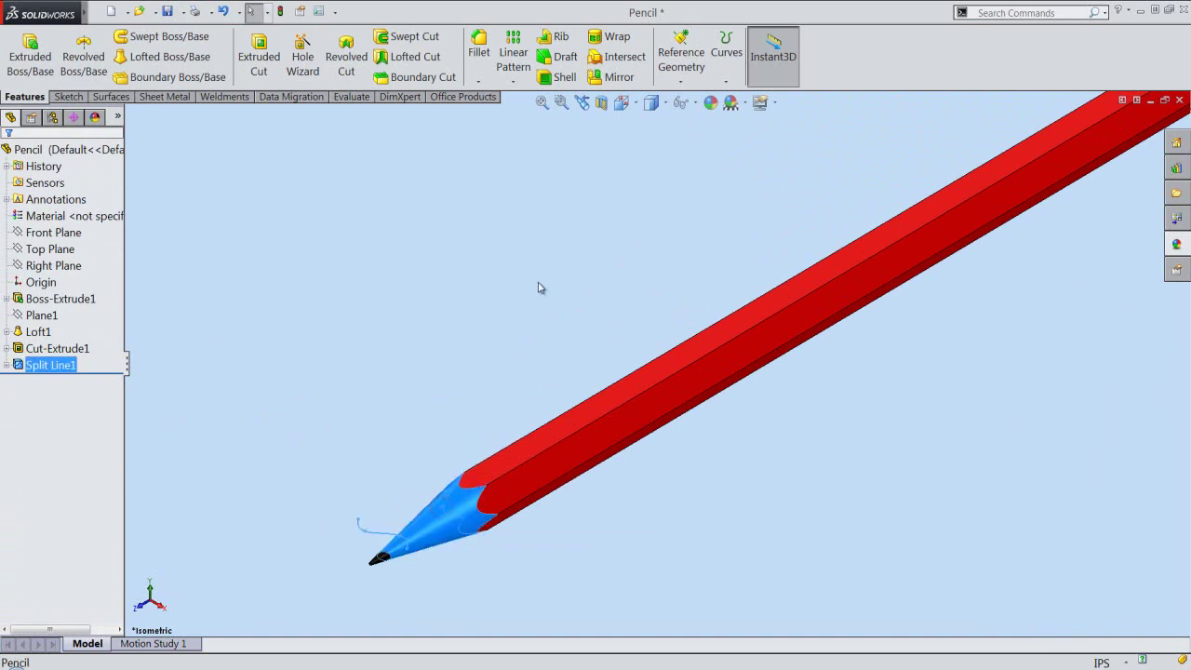
pyautogui.click(711, 103)
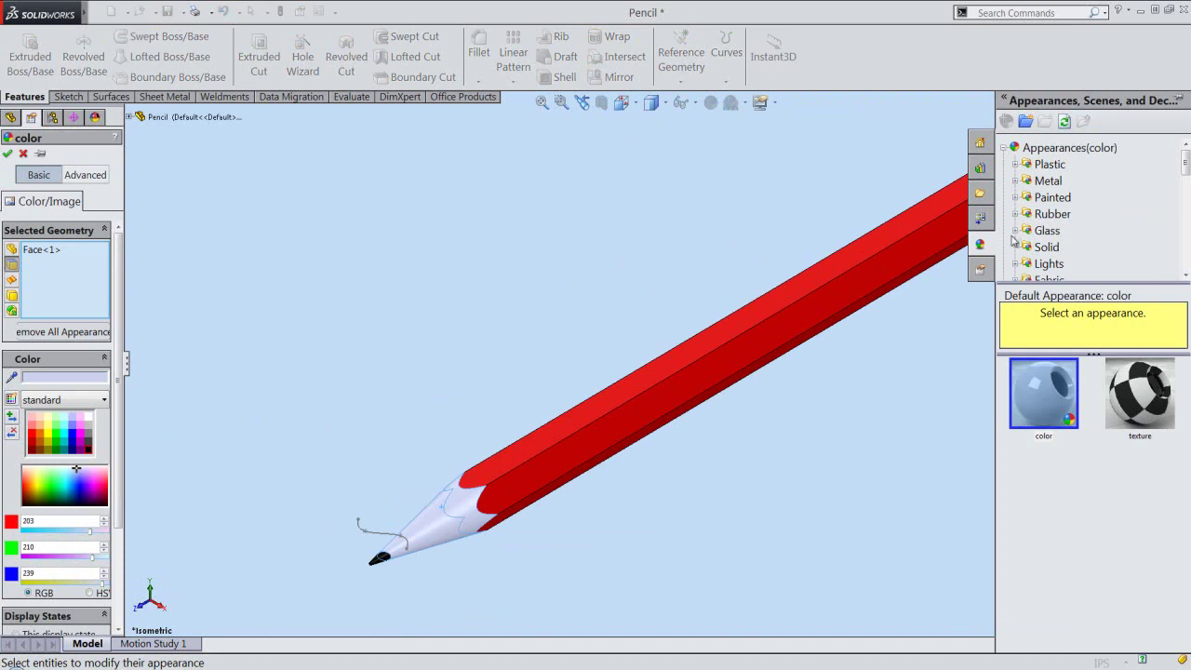
pyautogui.scroll(-1, 1015, 251)
pyautogui.scroll(-1, 1015, 251)
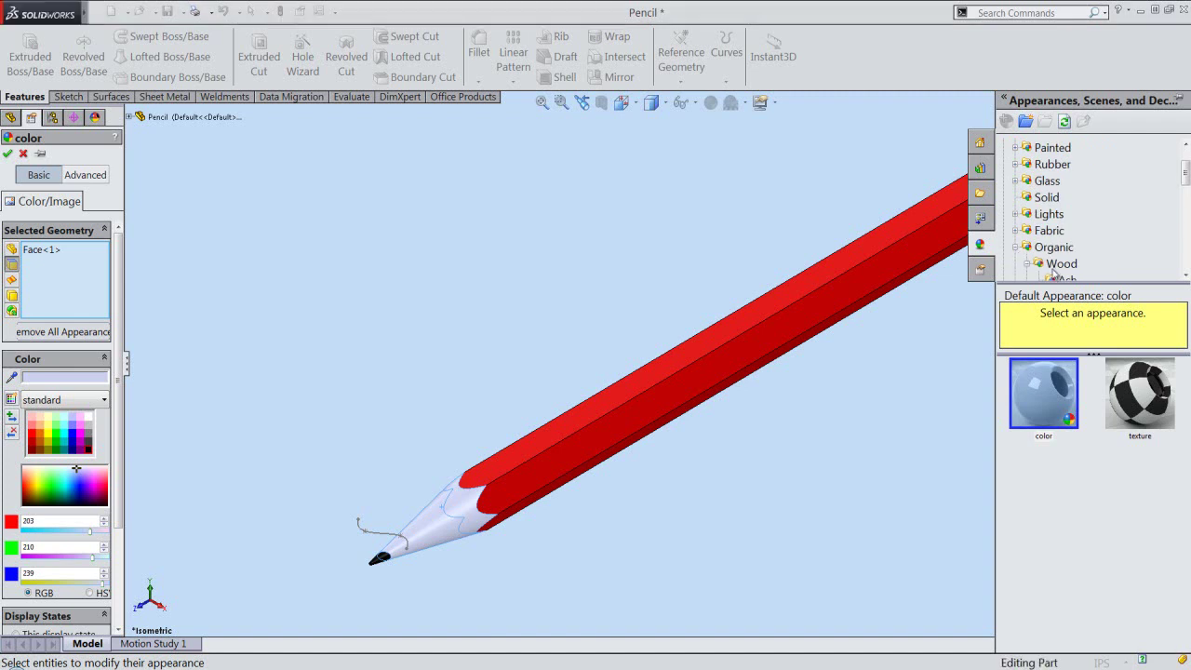
pyautogui.moveTo(1187, 174); pyautogui.dragTo(1186, 201)
pyautogui.click(1070, 232)
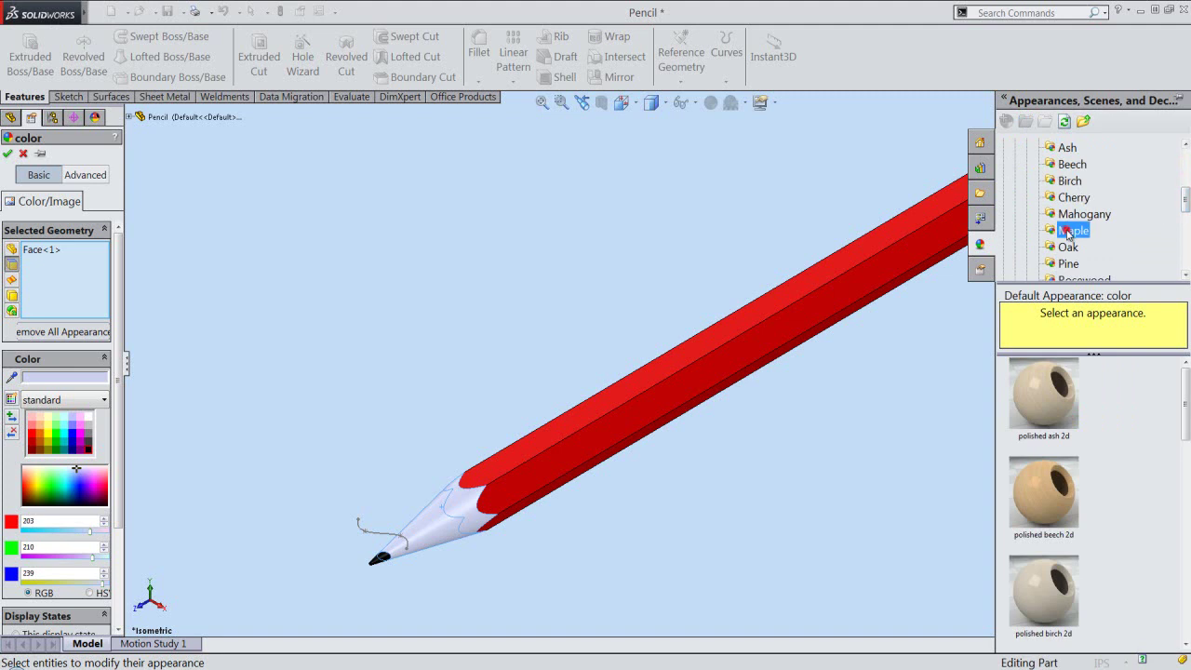
pyautogui.click(1030, 491)
pyautogui.rightClick(750, 475)
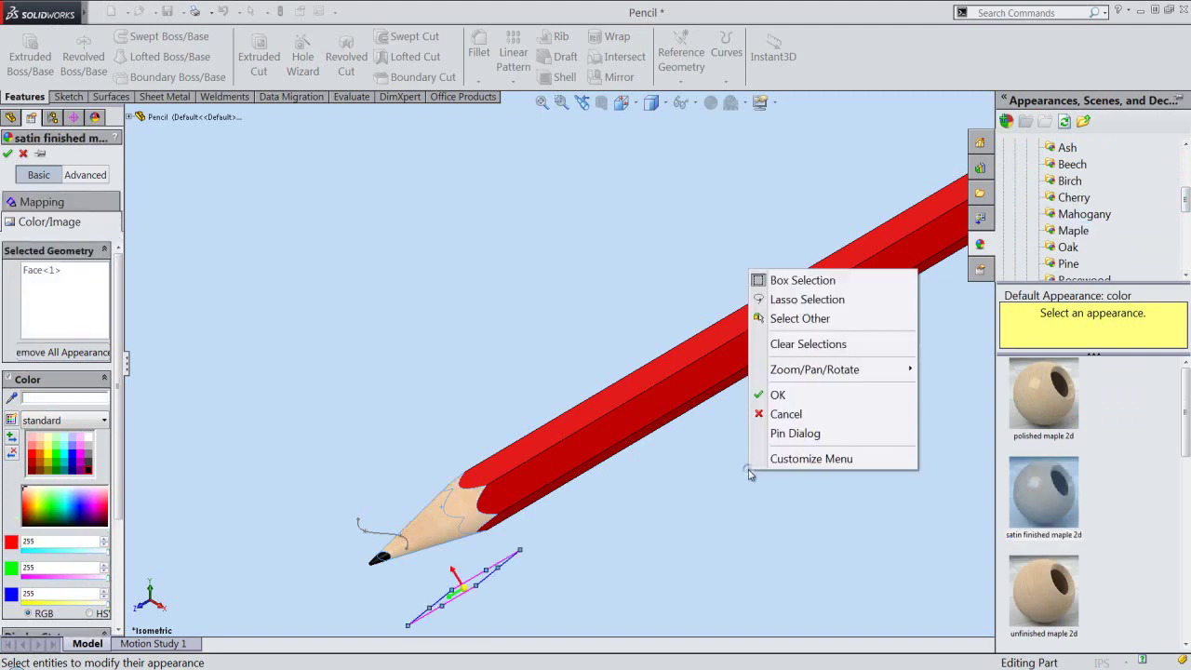
pyautogui.click(780, 393)
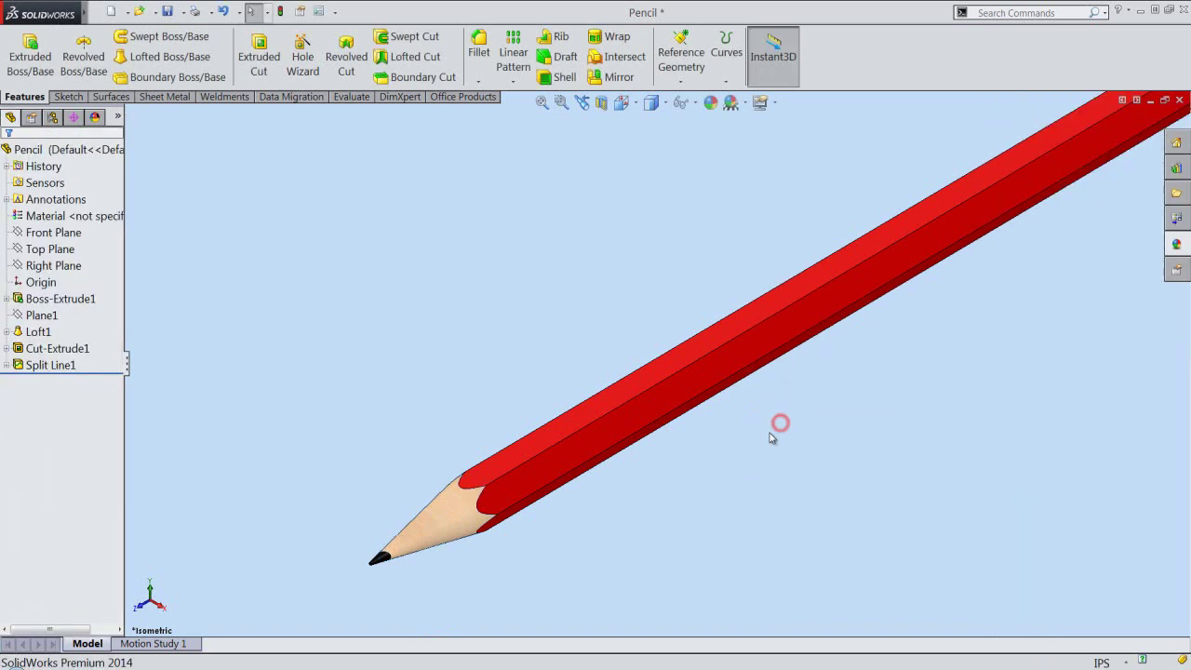
pyautogui.scroll(2, 699, 464)
pyautogui.scroll(3, 571, 464)
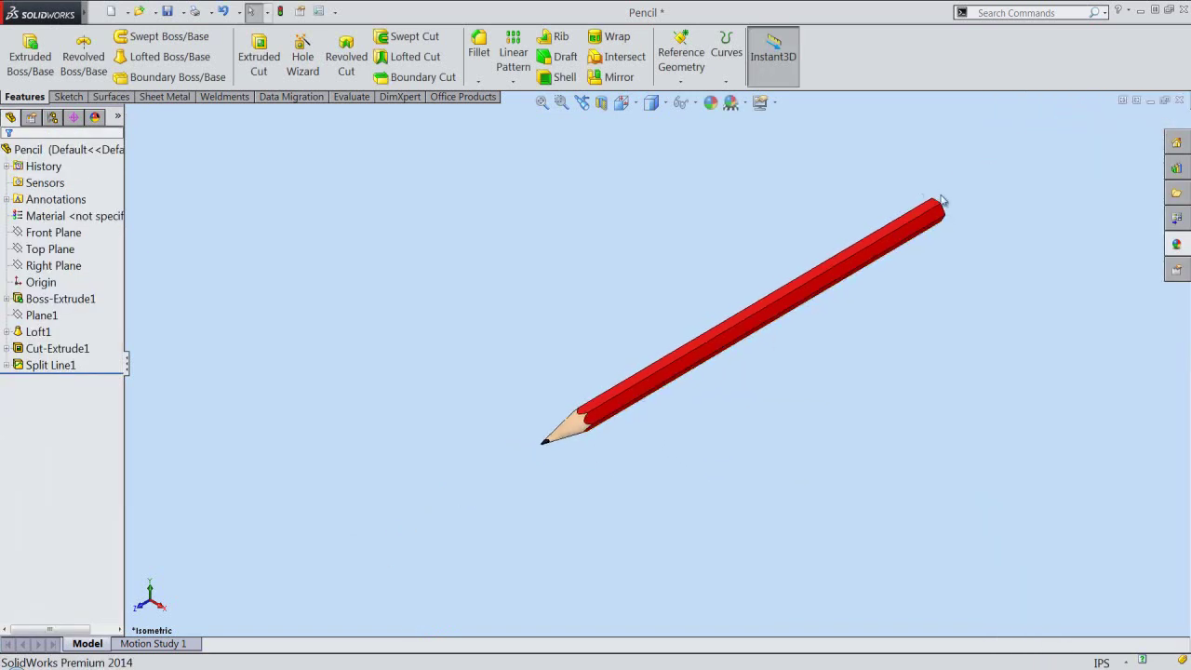
pyautogui.scroll(-5, 945, 236)
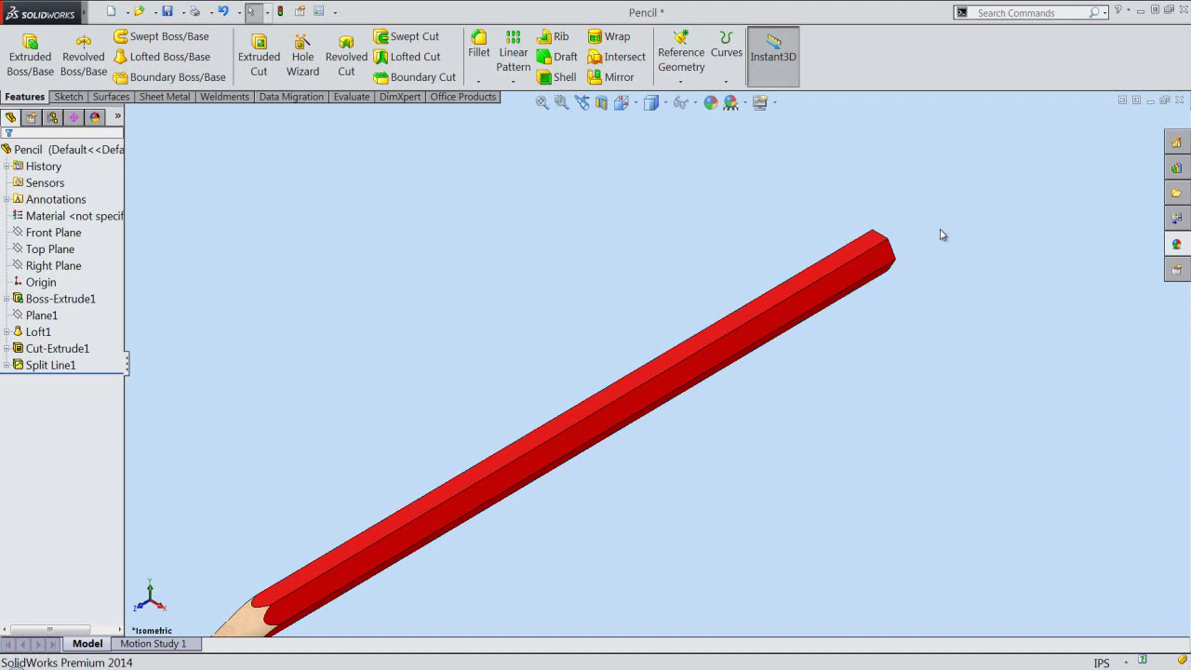
# - Start Sketch4 on the pencil's long top face, viewed from top with the pencil horizontal
pyautogui.click(865, 249)
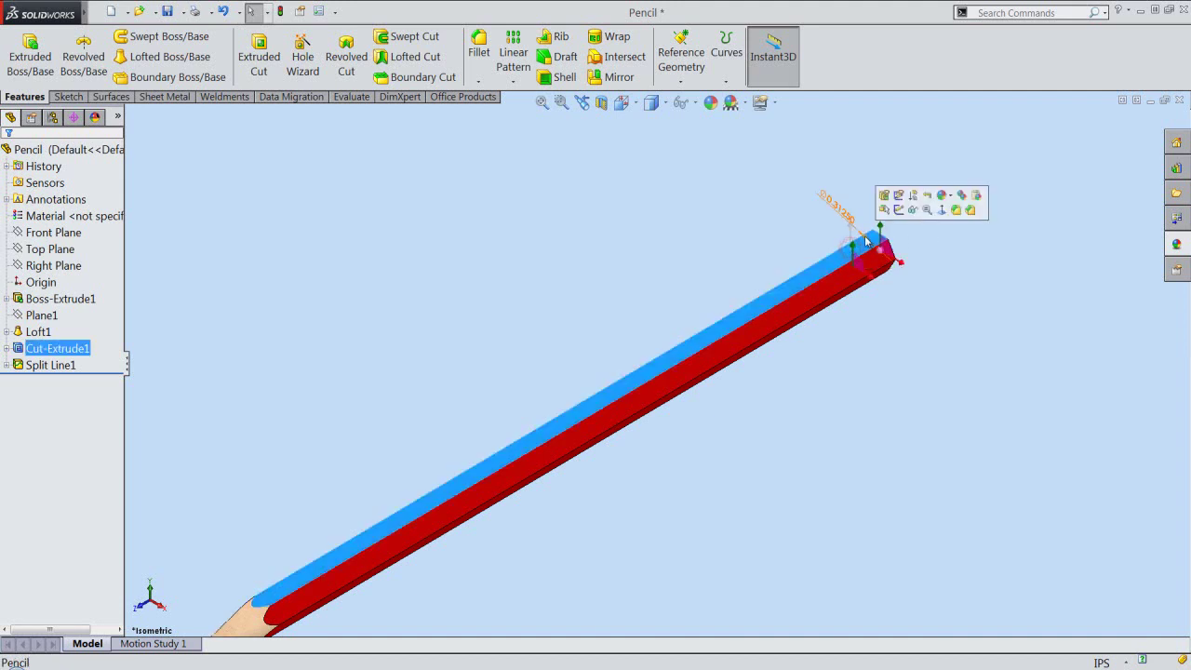
pyautogui.click(897, 211)
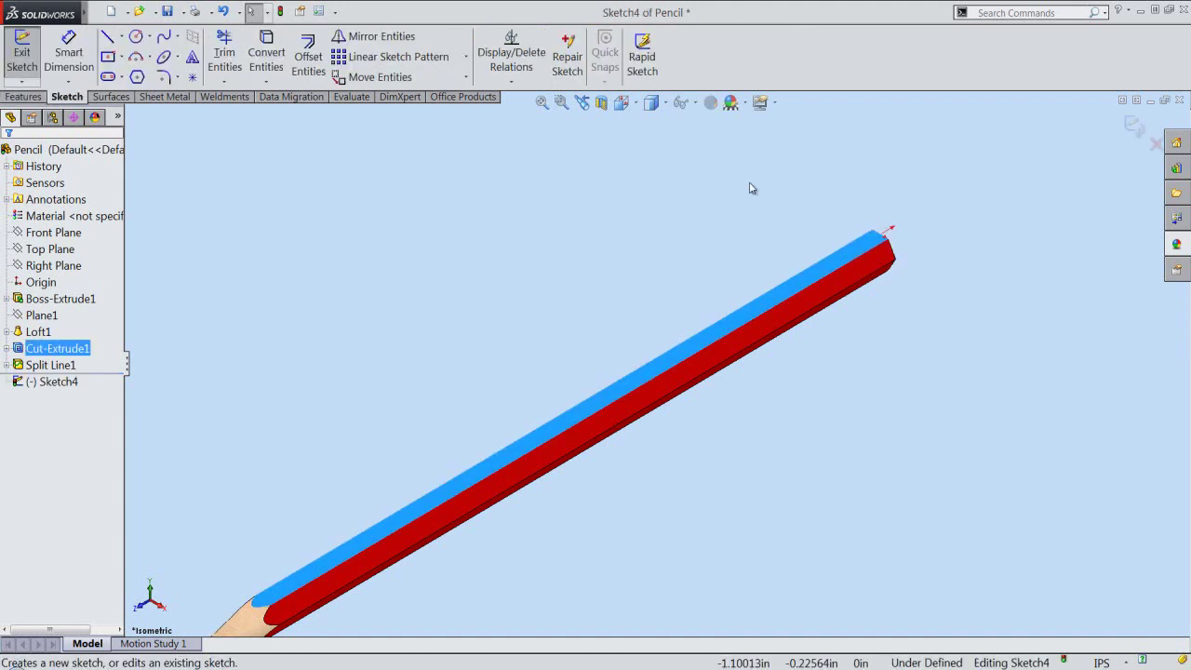
pyautogui.click(622, 102)
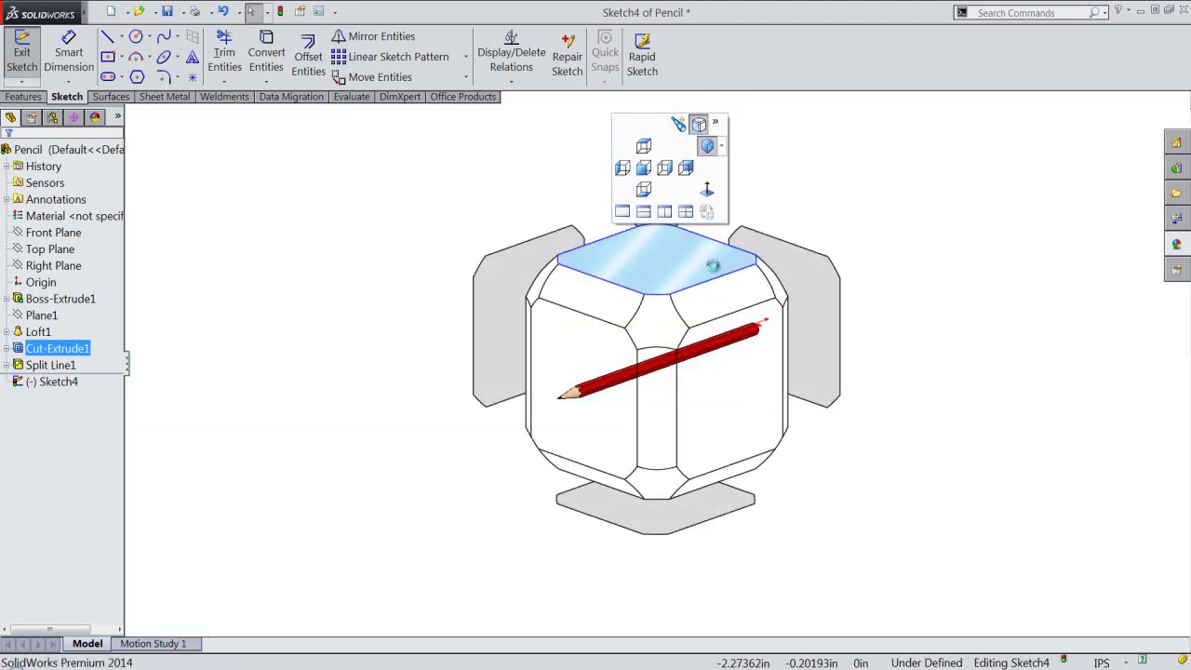
pyautogui.click(715, 271)
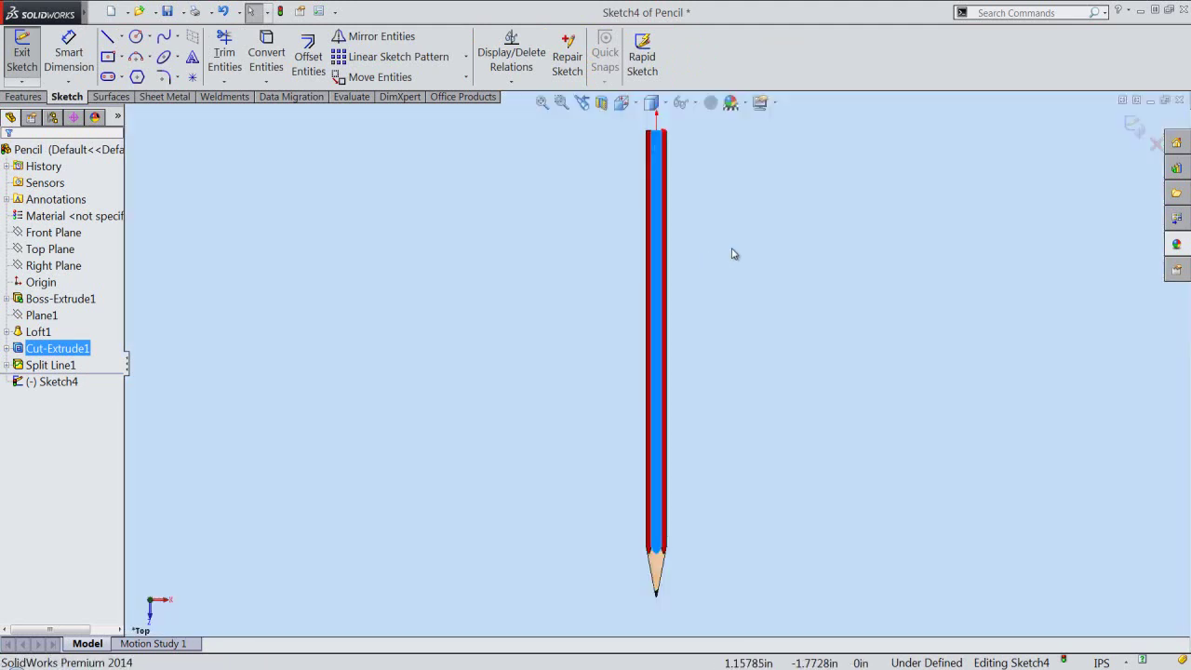
pyautogui.hotkey('alt', 'Right')
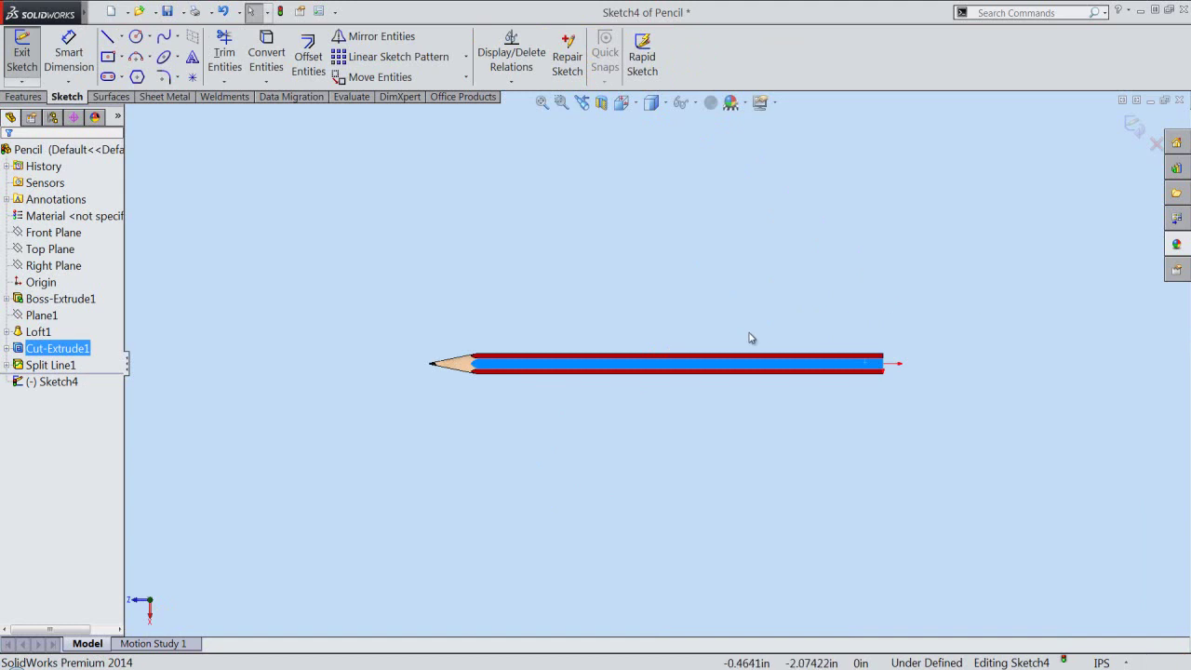
pyautogui.click(779, 323)
pyautogui.scroll(-2, 872, 369)
pyautogui.scroll(-2, 832, 388)
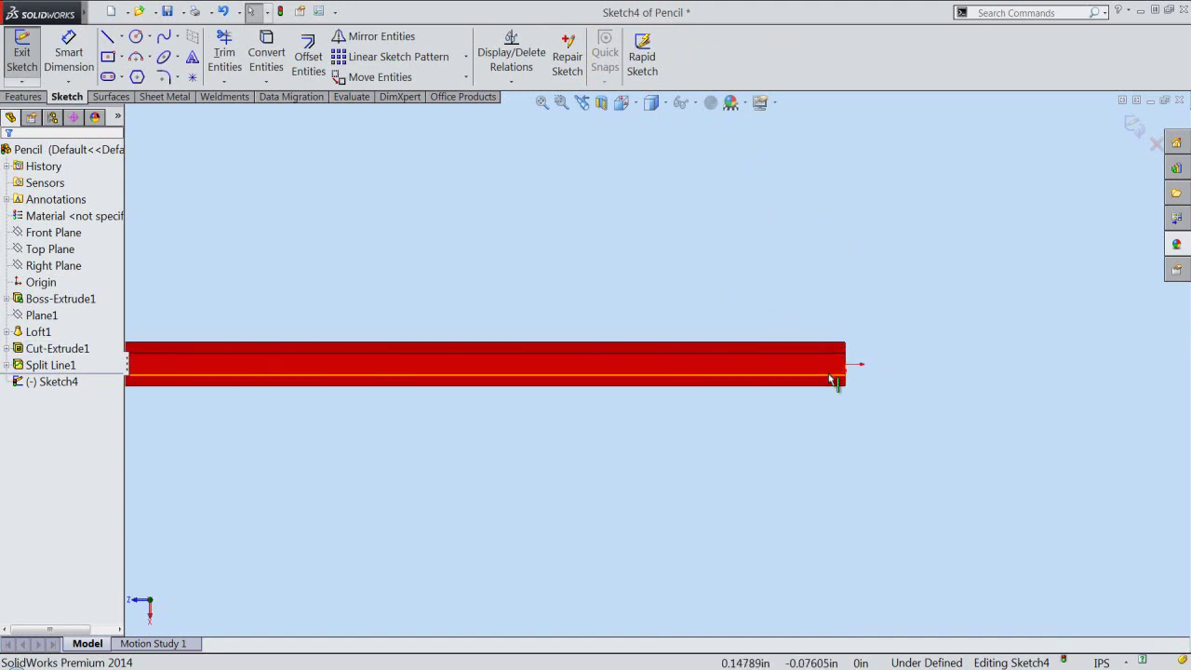
pyautogui.scroll(-3, 810, 363)
pyautogui.scroll(-2, 787, 338)
# - Draw a vertical line across the pencil near its end, extending below the body
pyautogui.rightClick(721, 258)
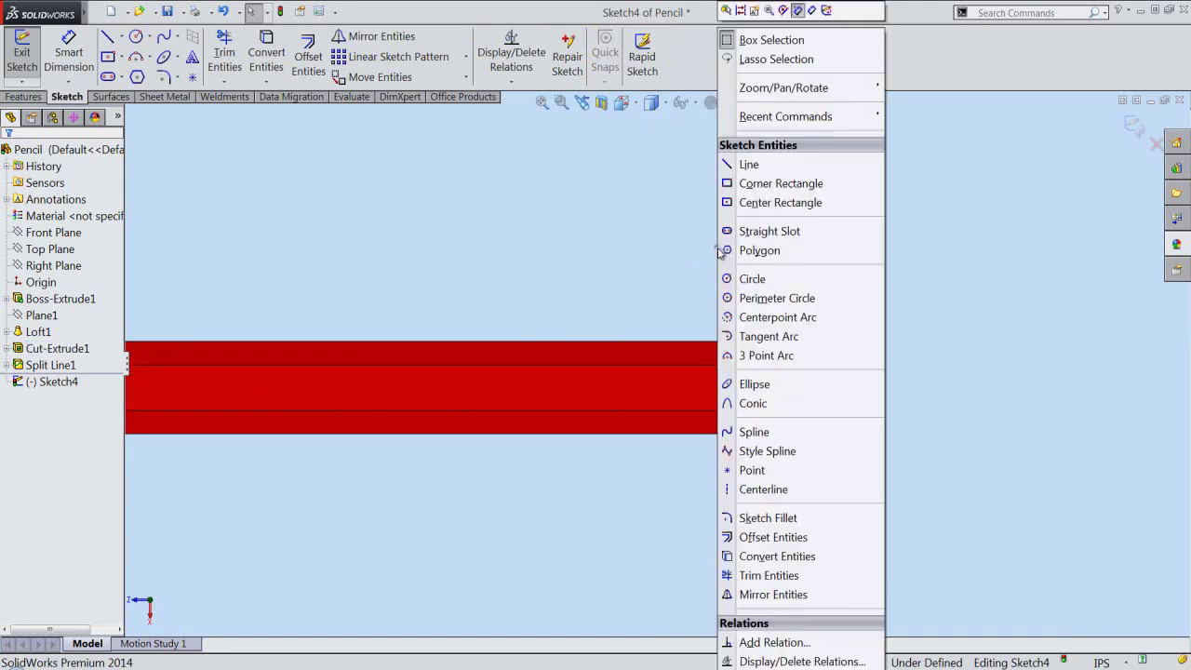
pyautogui.click(751, 163)
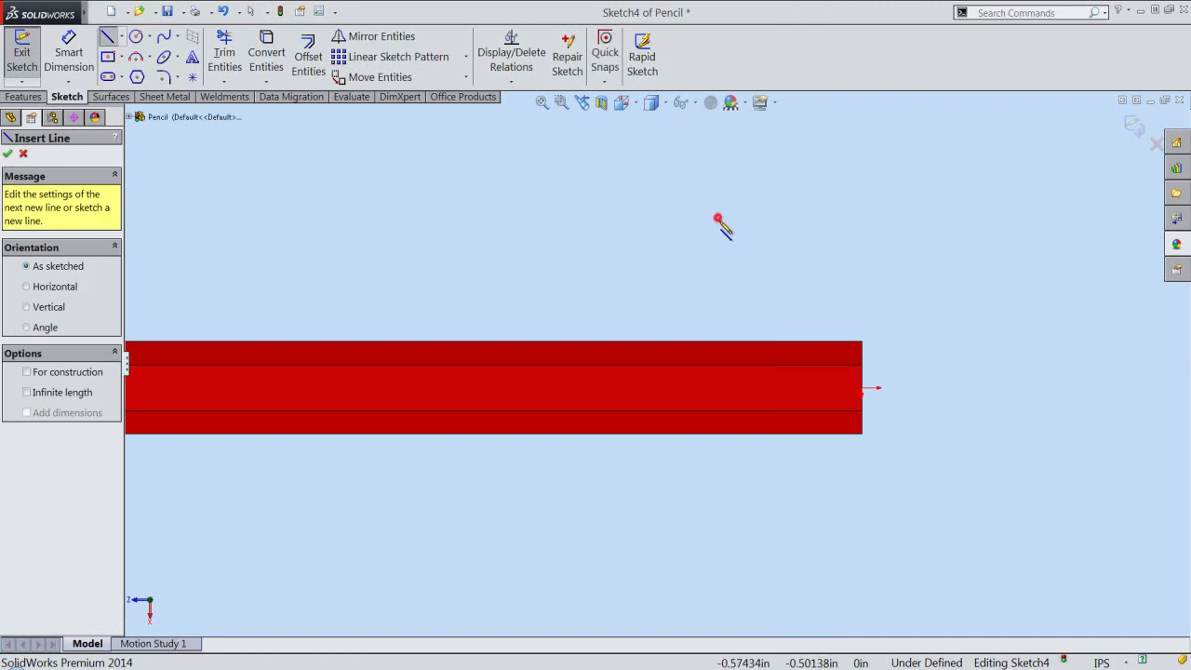
pyautogui.click(717, 217)
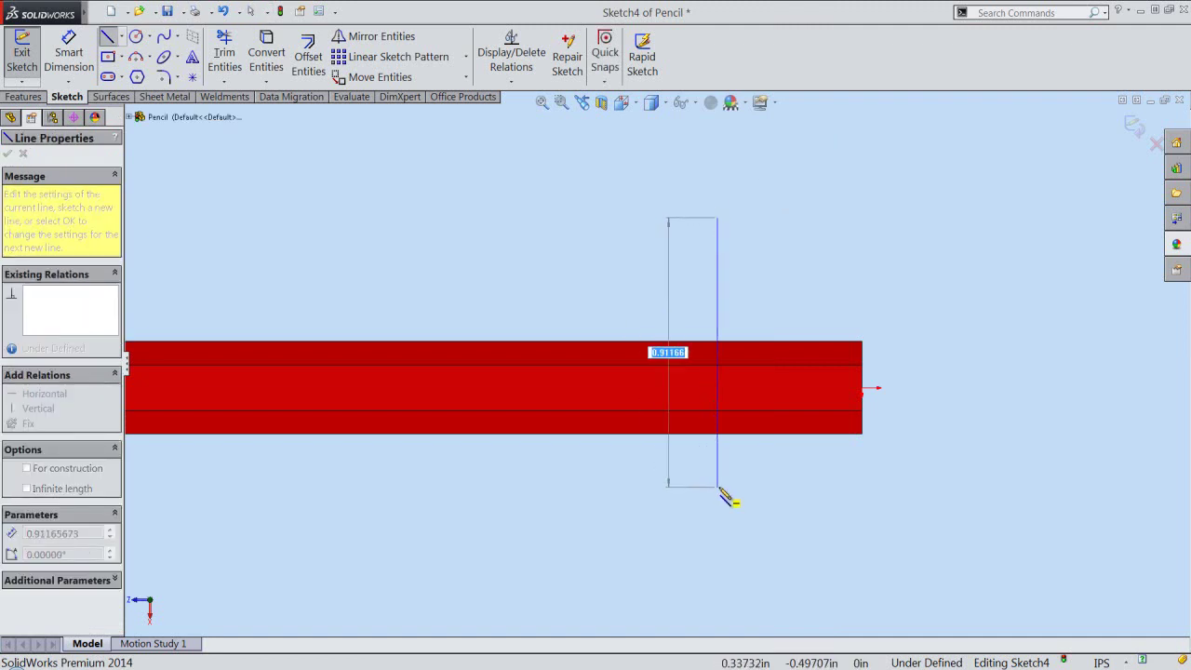
pyautogui.click(718, 487)
pyautogui.rightClick(749, 456)
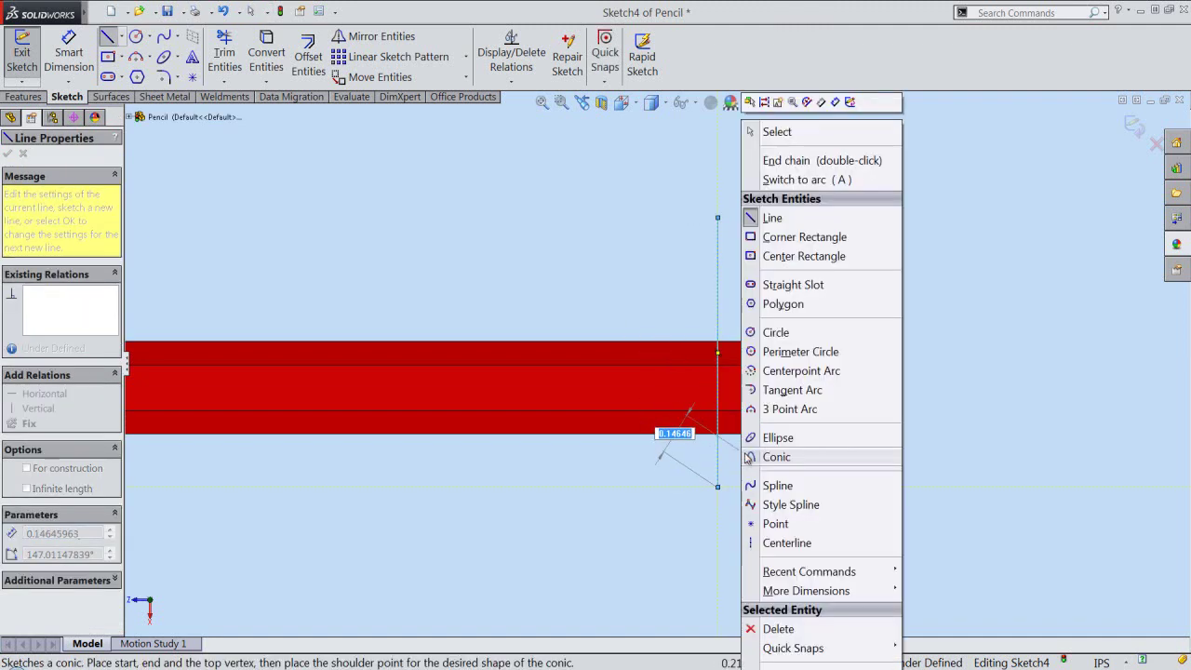
pyautogui.click(792, 131)
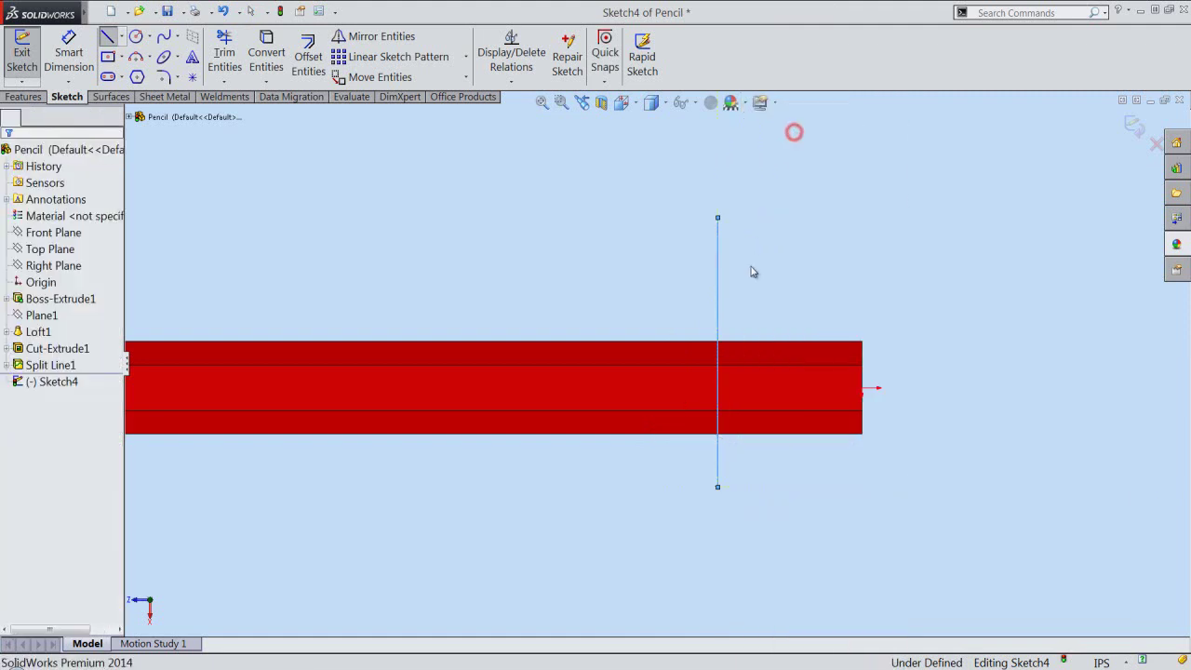
pyautogui.click(718, 306)
pyautogui.moveTo(721, 356); pyautogui.dragTo(713, 418)
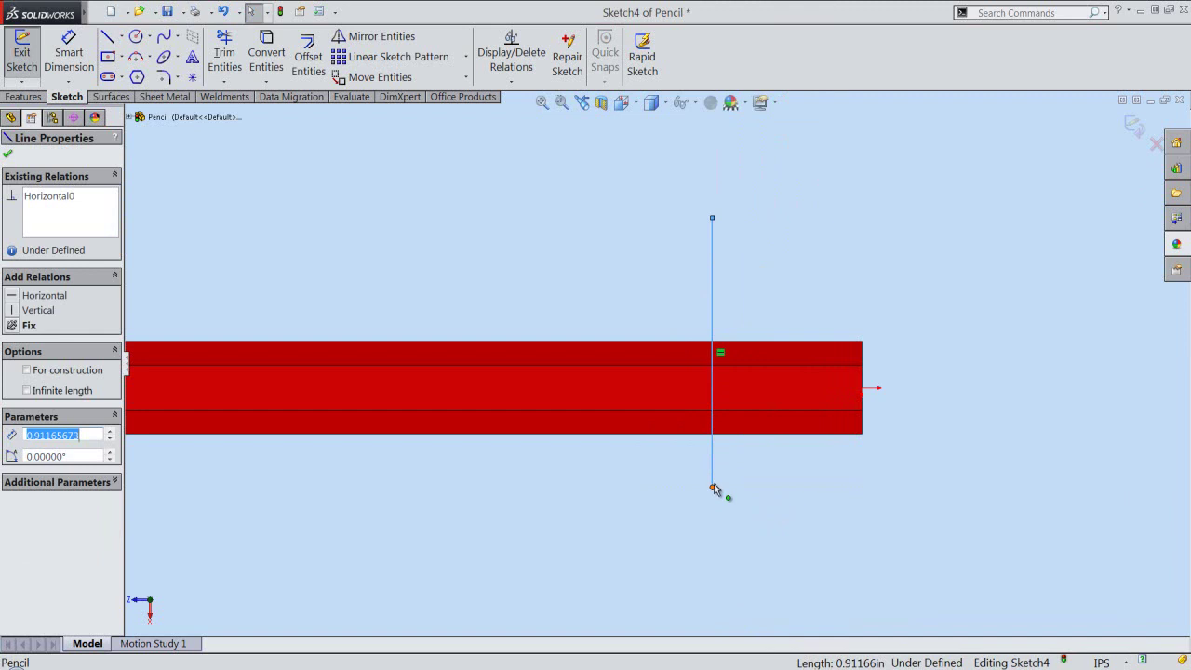
pyautogui.moveTo(714, 489); pyautogui.dragTo(714, 544)
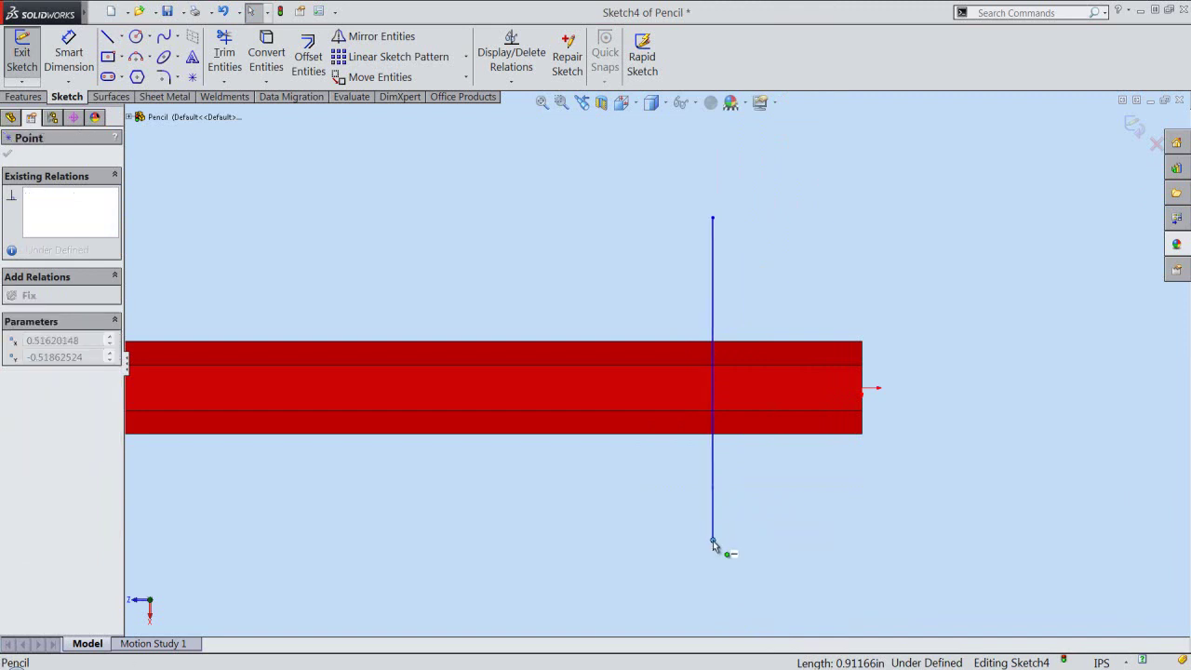
pyautogui.click(802, 262)
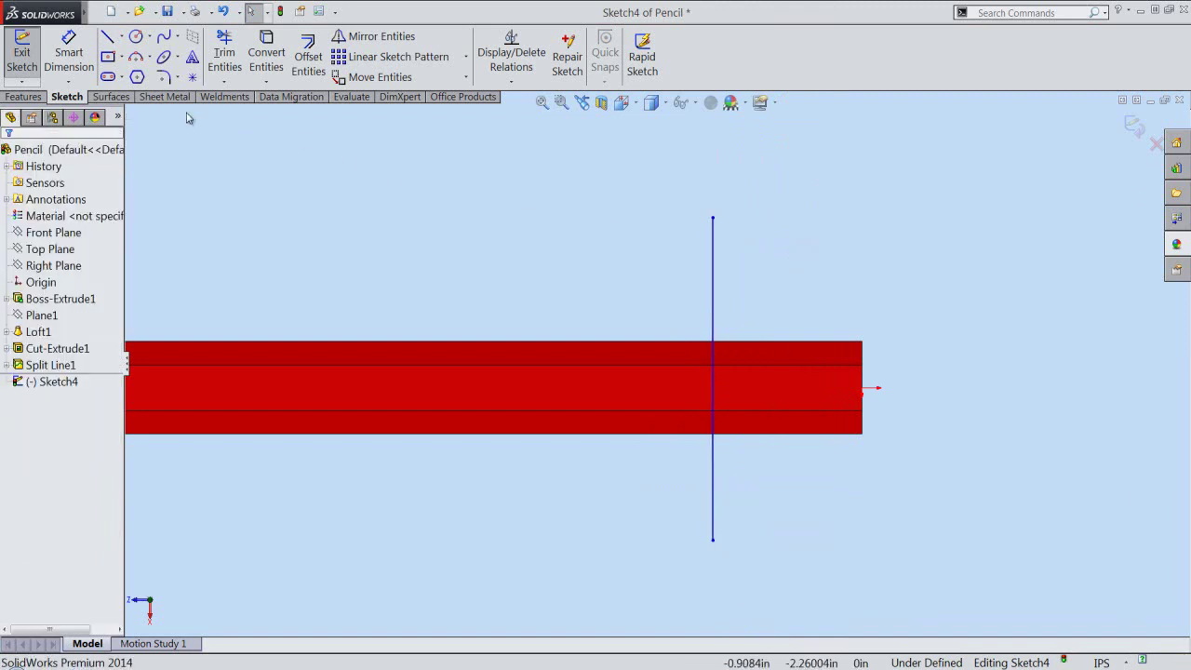
# - Dimension the line 0.5 in from the pencil's end edge
pyautogui.click(72, 54)
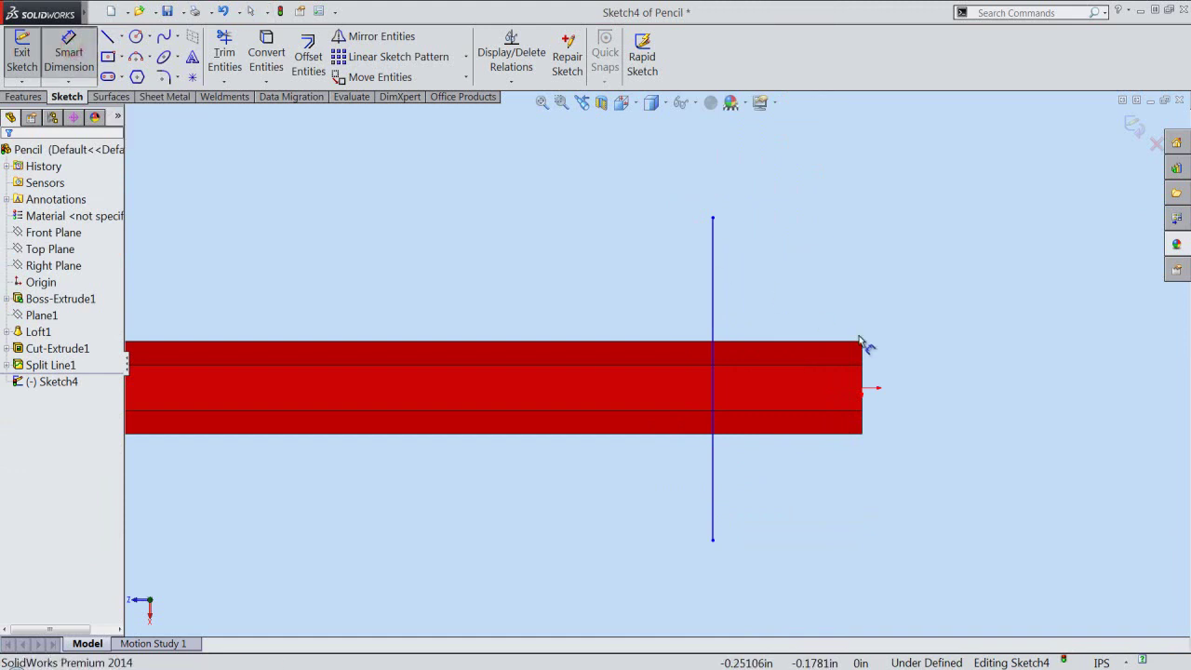
pyautogui.click(862, 384)
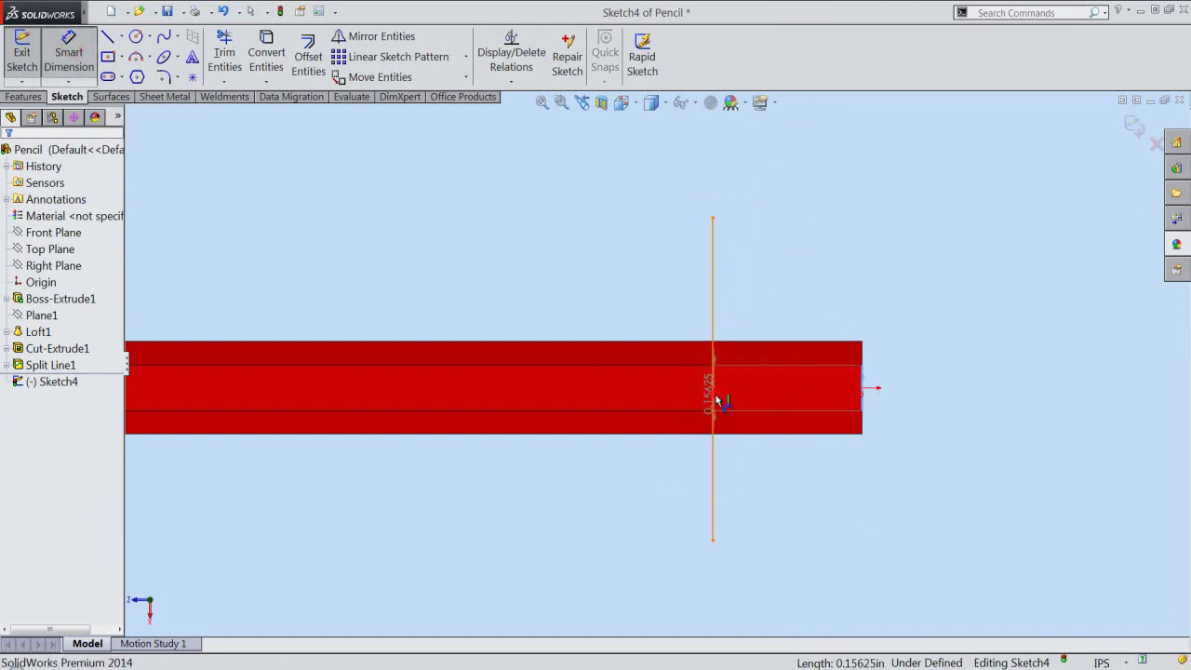
pyautogui.click(715, 402)
pyautogui.click(769, 311)
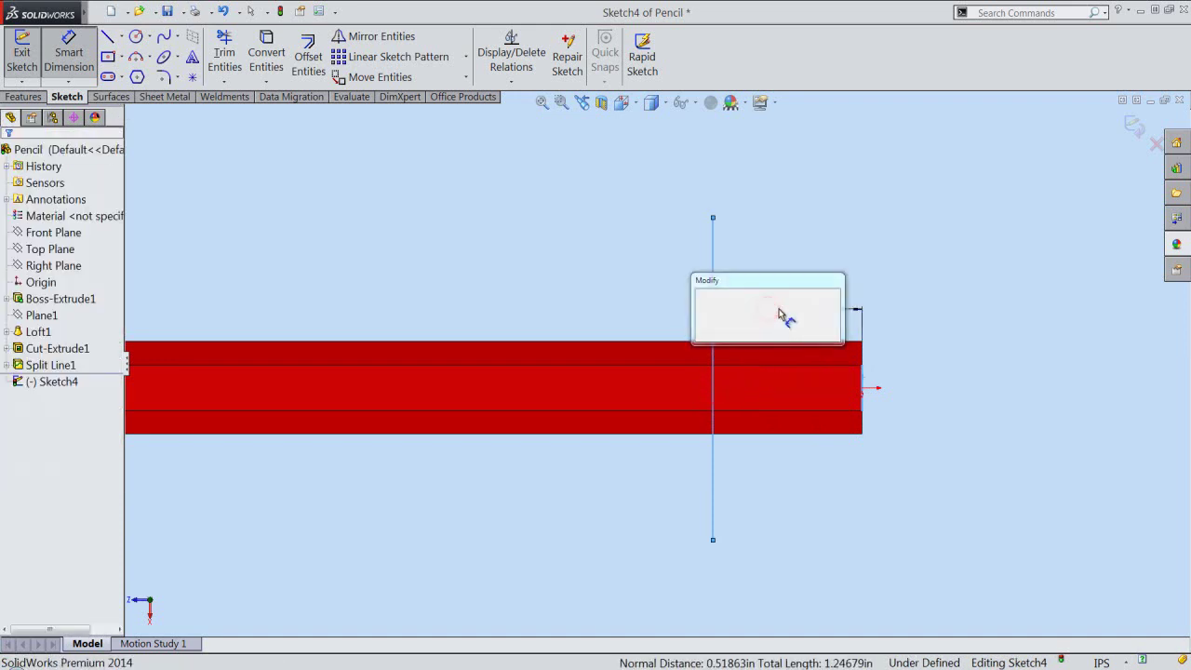
pyautogui.write('.5')
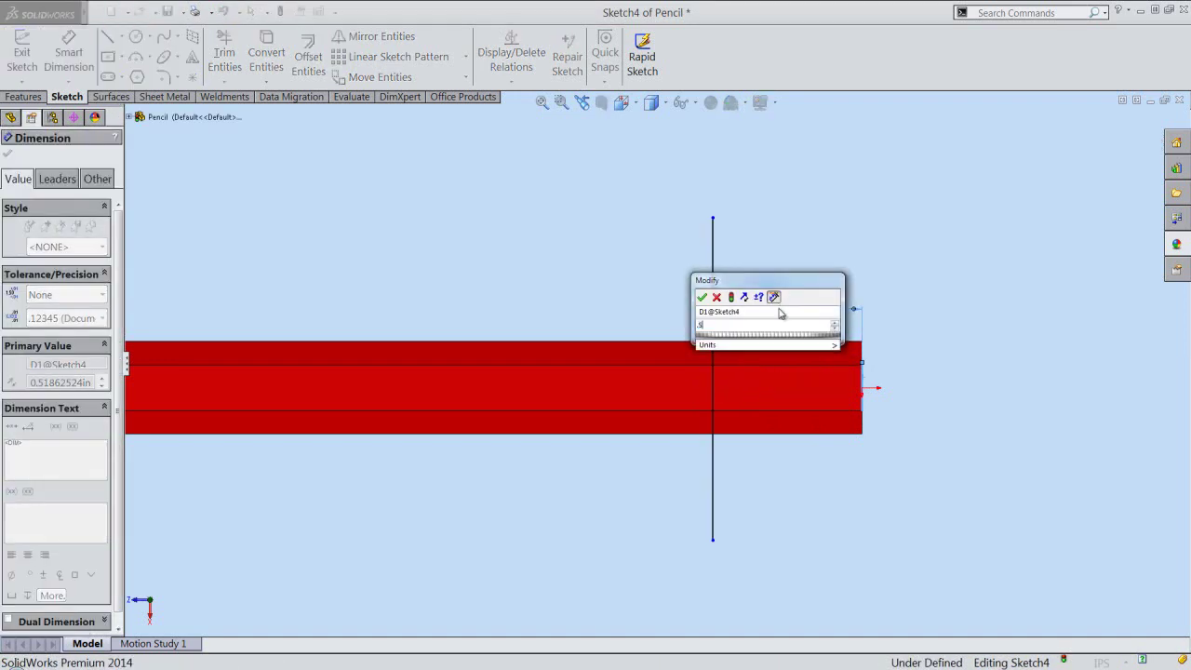
pyautogui.press('Return')
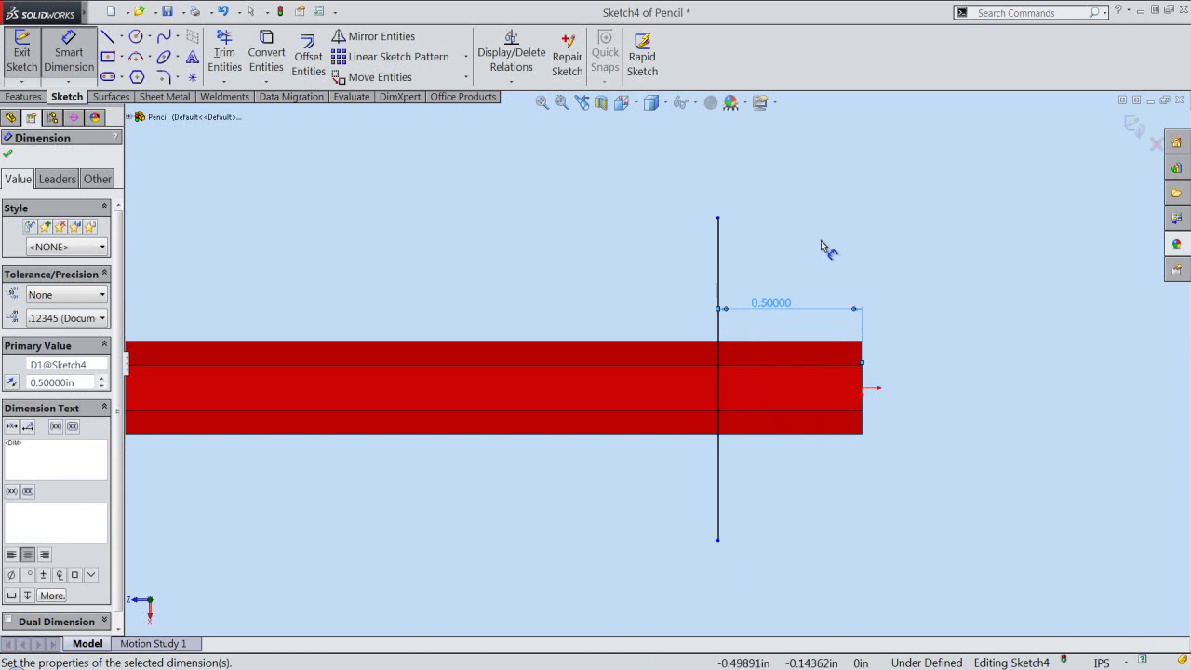
pyautogui.rightClick(836, 246)
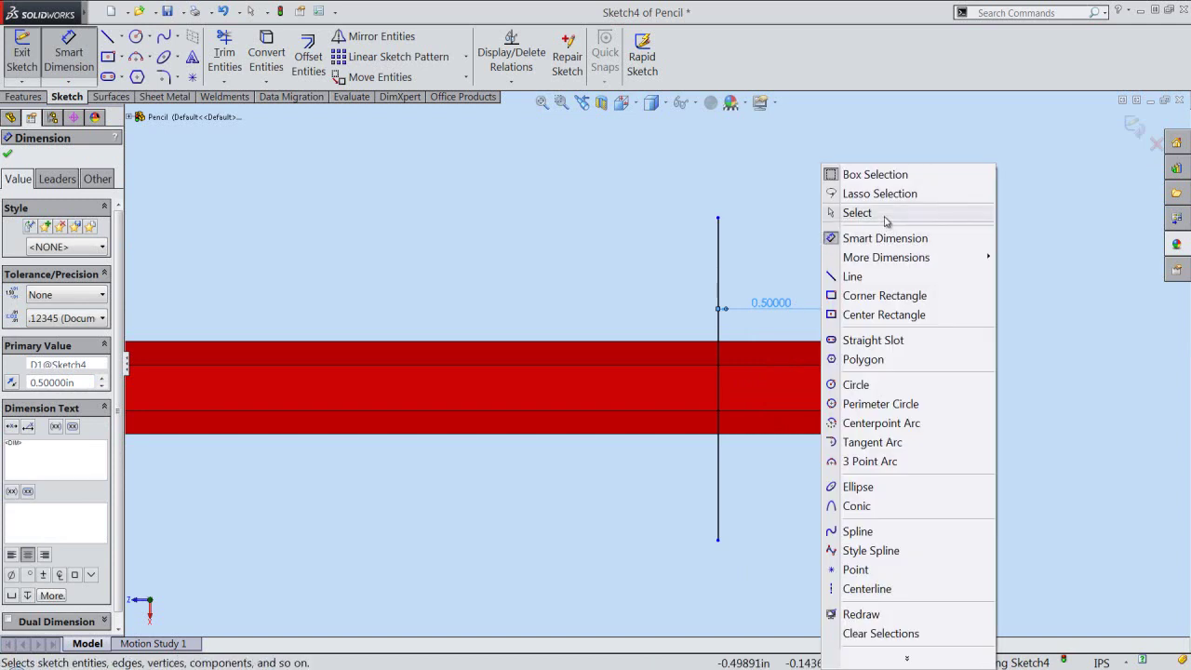
pyautogui.click(855, 214)
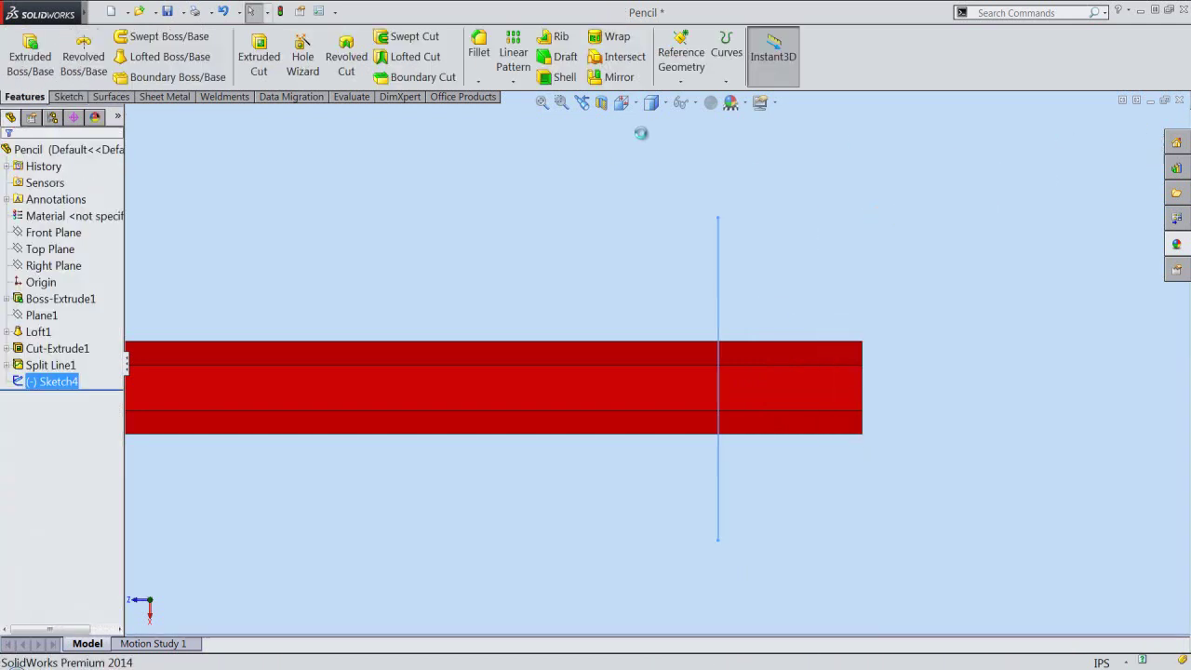
# - Exit Sketch4 and return the pencil to an isometric view
pyautogui.click(621, 102)
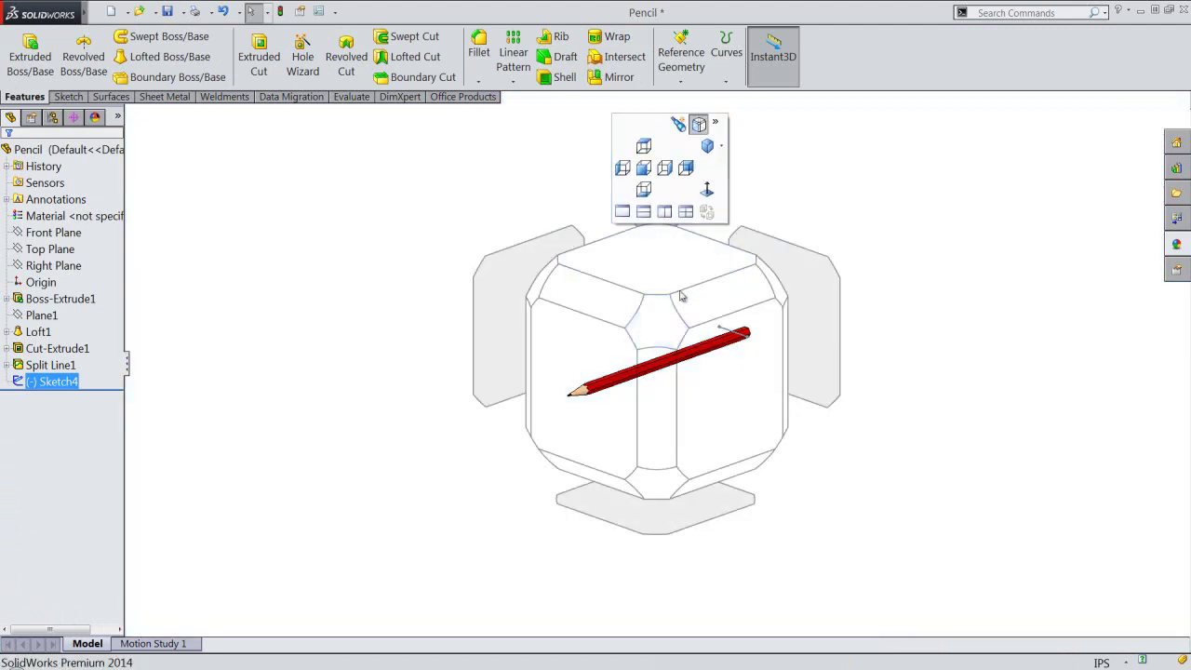
pyautogui.click(652, 318)
pyautogui.scroll(-3, 920, 228)
pyautogui.scroll(2, 919, 228)
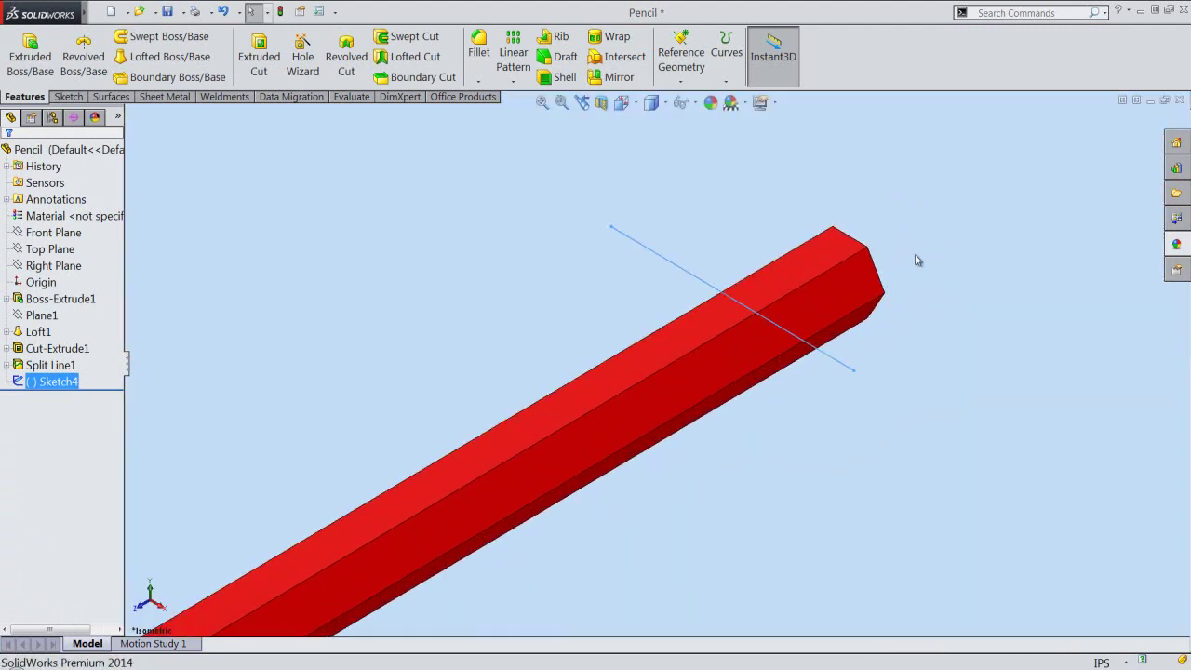
pyautogui.click(915, 258)
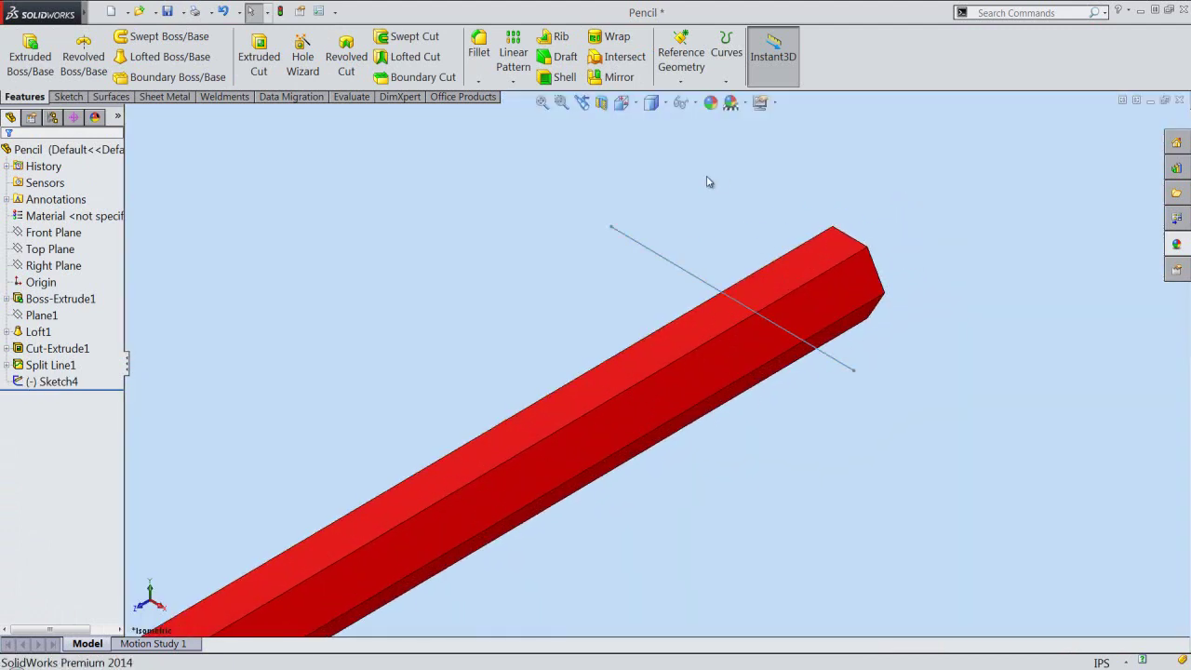
# - Create a Split Line from Sketch4, selecting all six of the pencil's faces
pyautogui.click(723, 81)
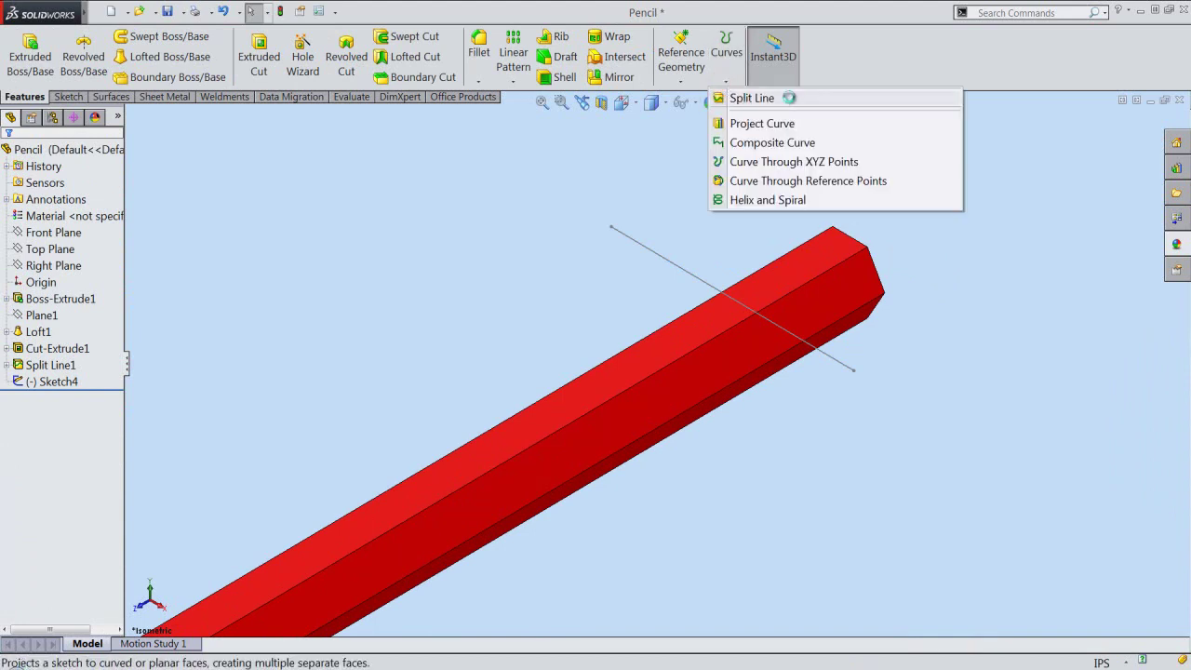
pyautogui.click(752, 98)
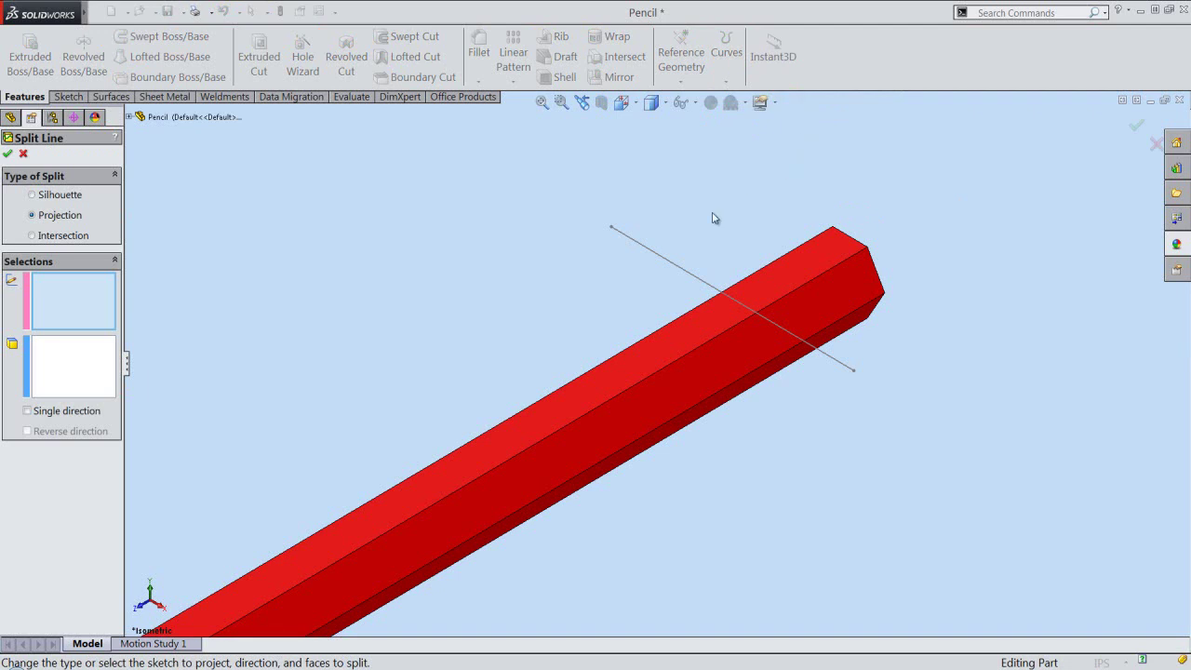
pyautogui.click(657, 253)
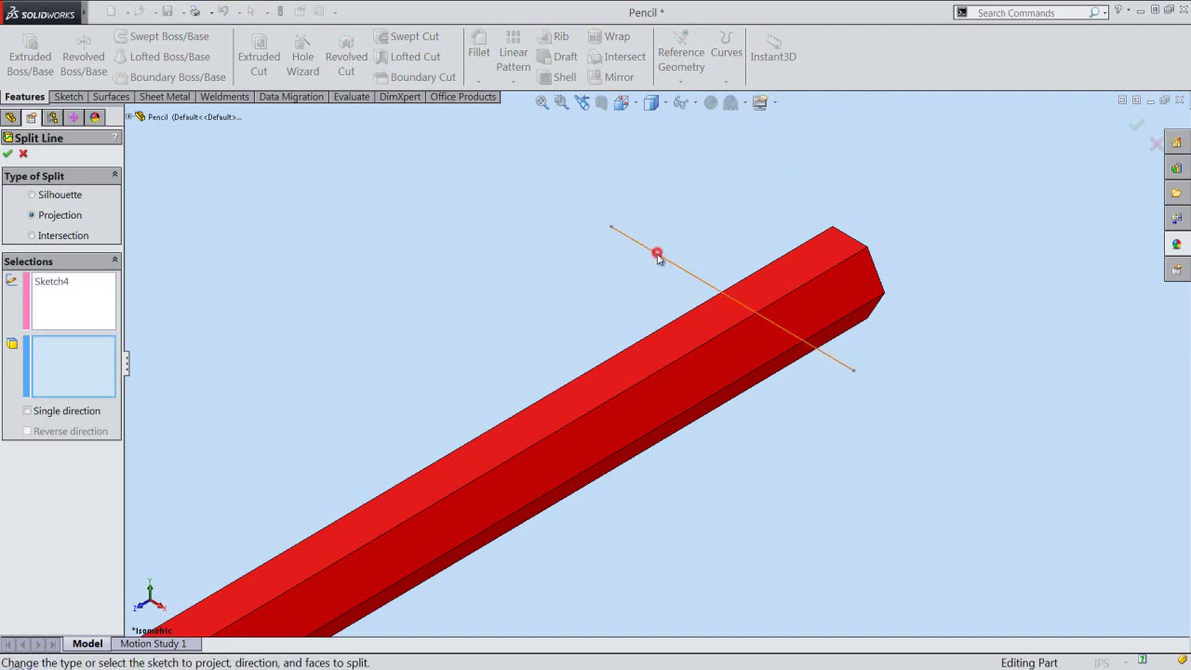
pyautogui.click(784, 275)
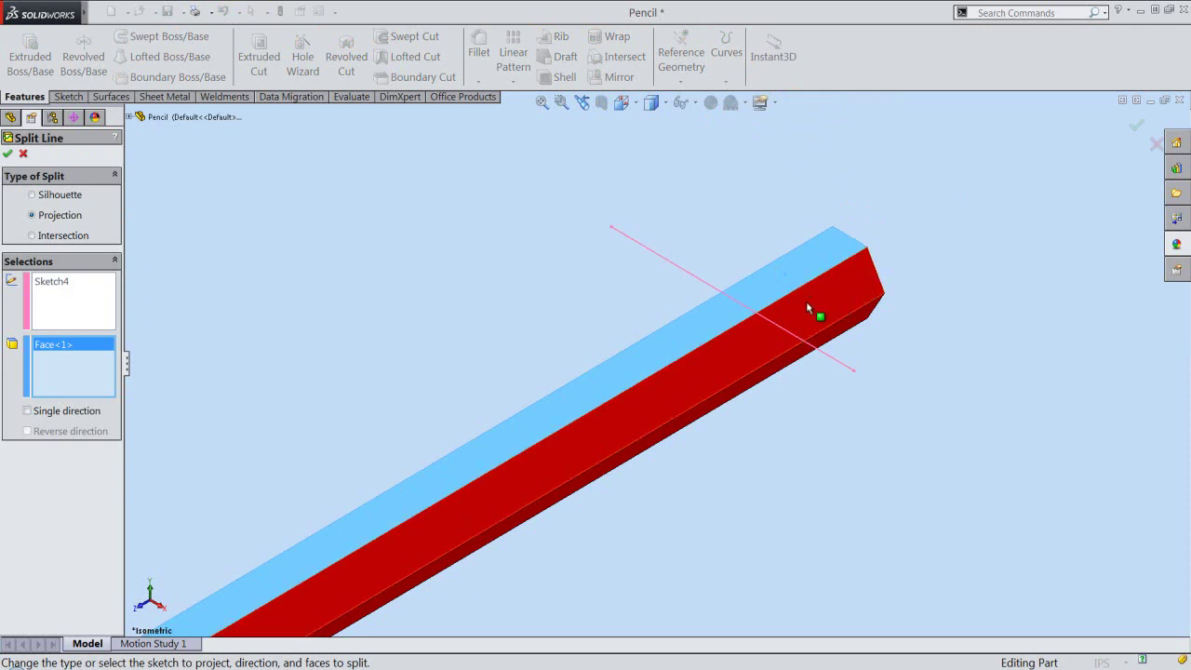
pyautogui.click(806, 300)
pyautogui.moveTo(828, 332); pyautogui.dragTo(792, 285, button='middle')
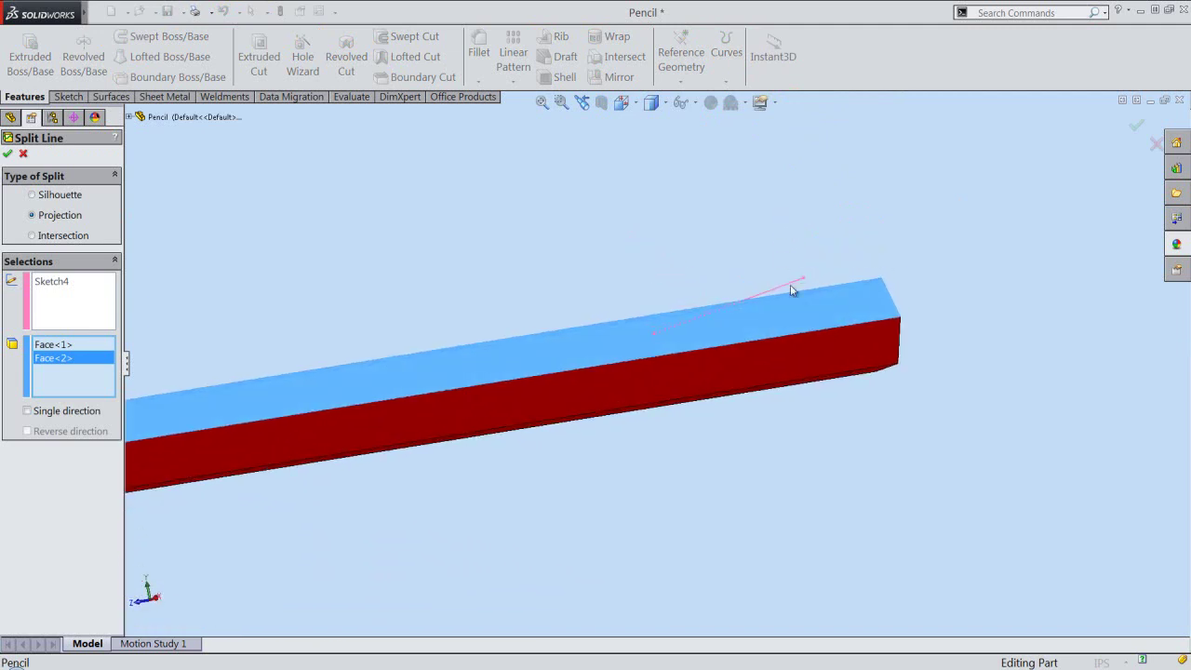
pyautogui.click(832, 351)
pyautogui.moveTo(829, 399); pyautogui.dragTo(850, 284, button='middle')
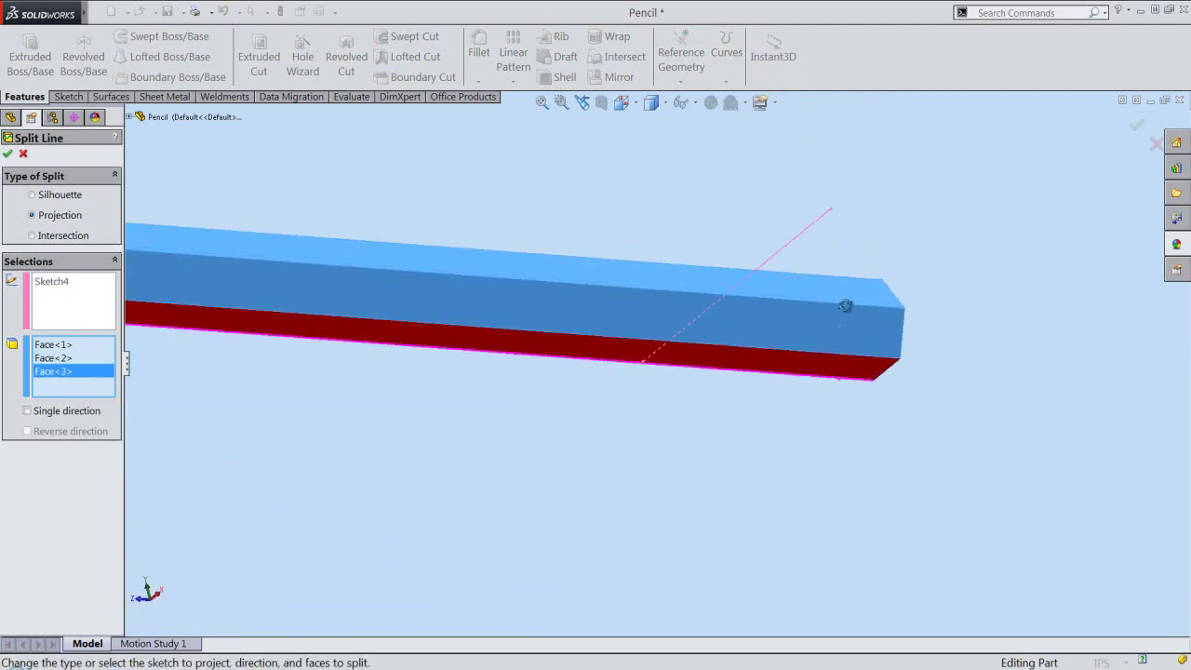
pyautogui.click(819, 353)
pyautogui.moveTo(811, 365)
pyautogui.mouseDown(button='middle')
pyautogui.moveTo(820, 330)
pyautogui.moveTo(892, 333)
pyautogui.mouseUp(button='middle')
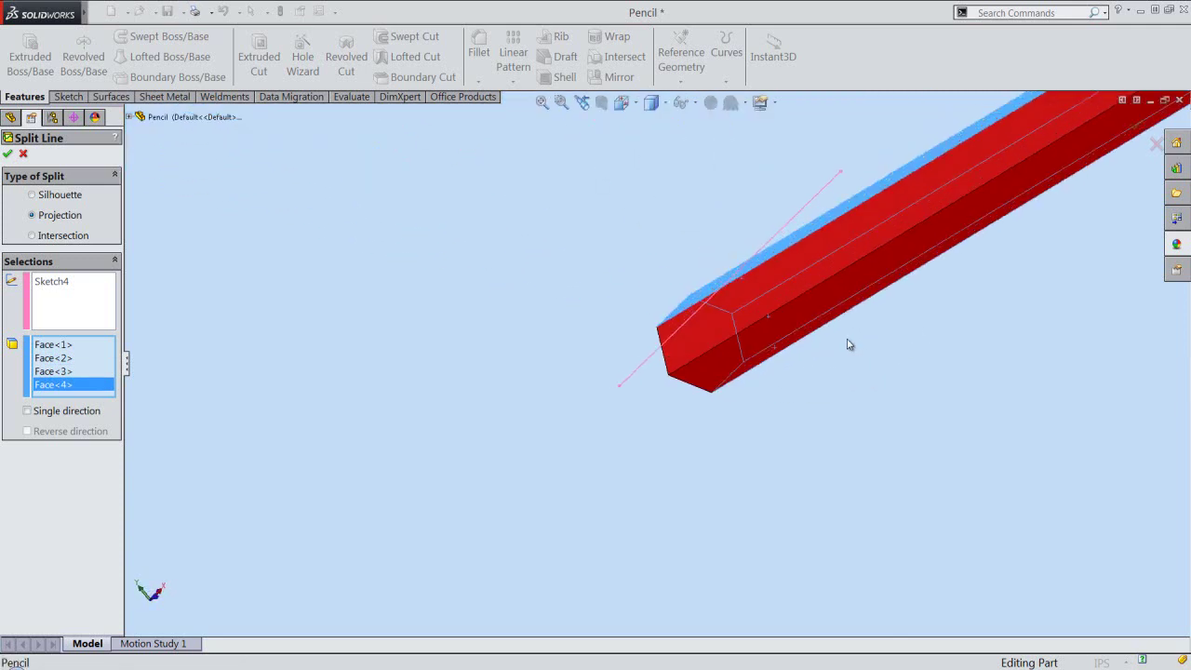
pyautogui.click(742, 299)
pyautogui.click(762, 347)
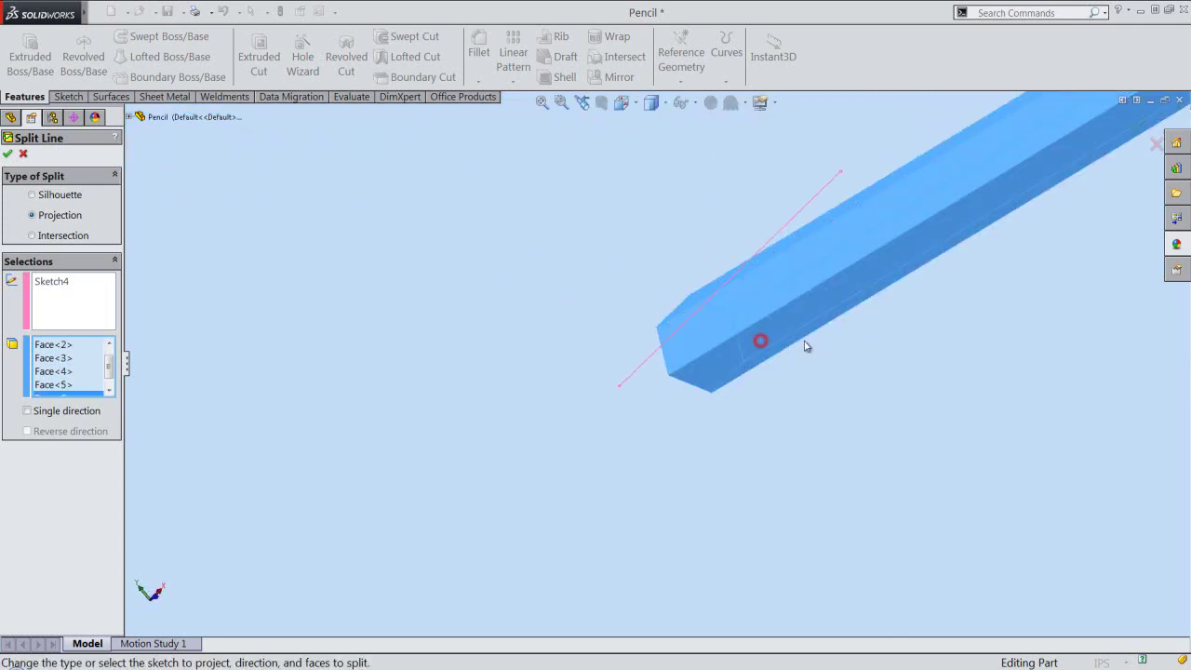
# - Confirm Split Line2 to separate a 0.5 in end band, viewed isometrically
pyautogui.click(543, 102)
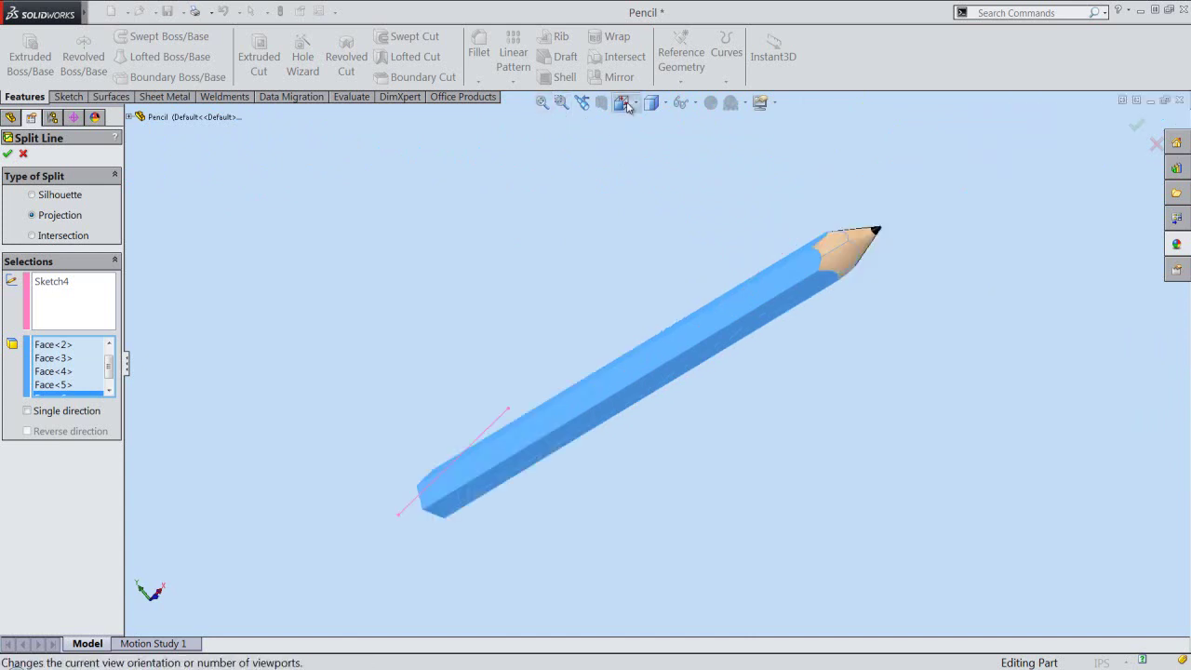
pyautogui.click(622, 102)
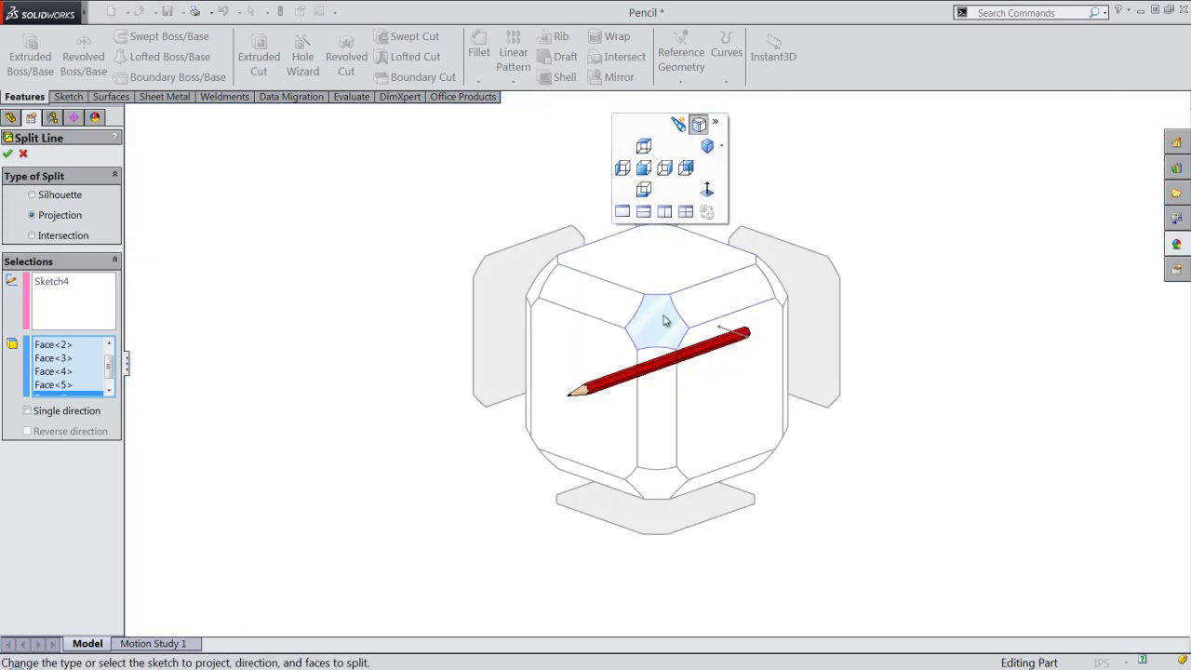
pyautogui.click(658, 317)
pyautogui.scroll(-4, 893, 208)
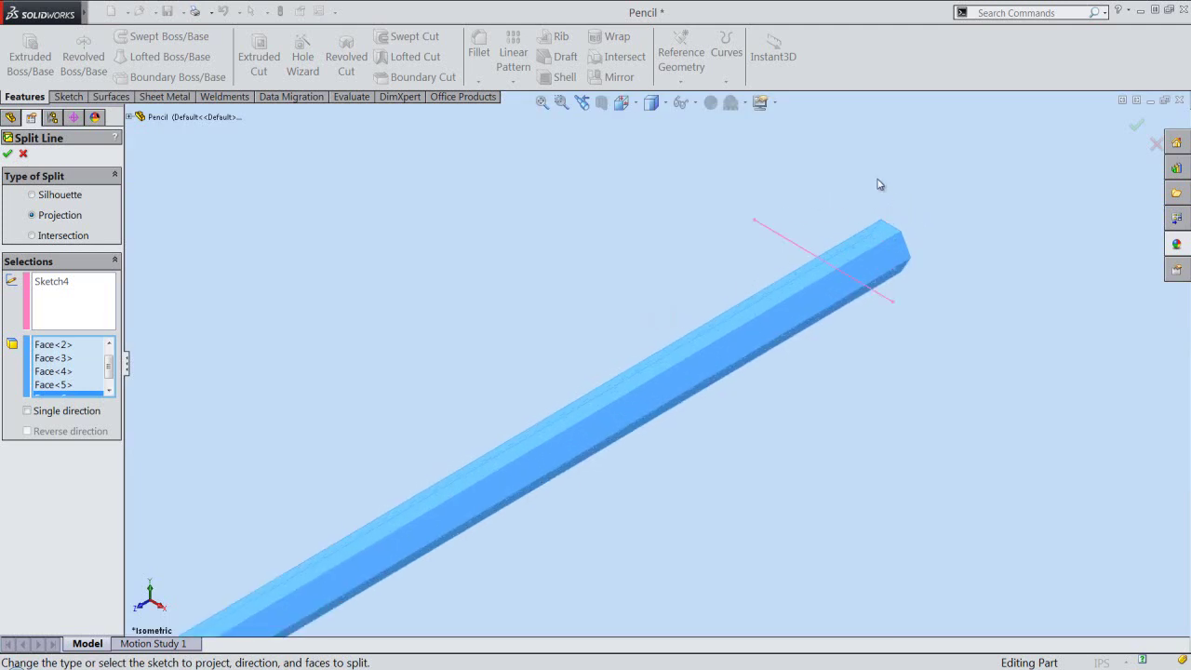
pyautogui.rightClick(879, 185)
pyautogui.click(925, 312)
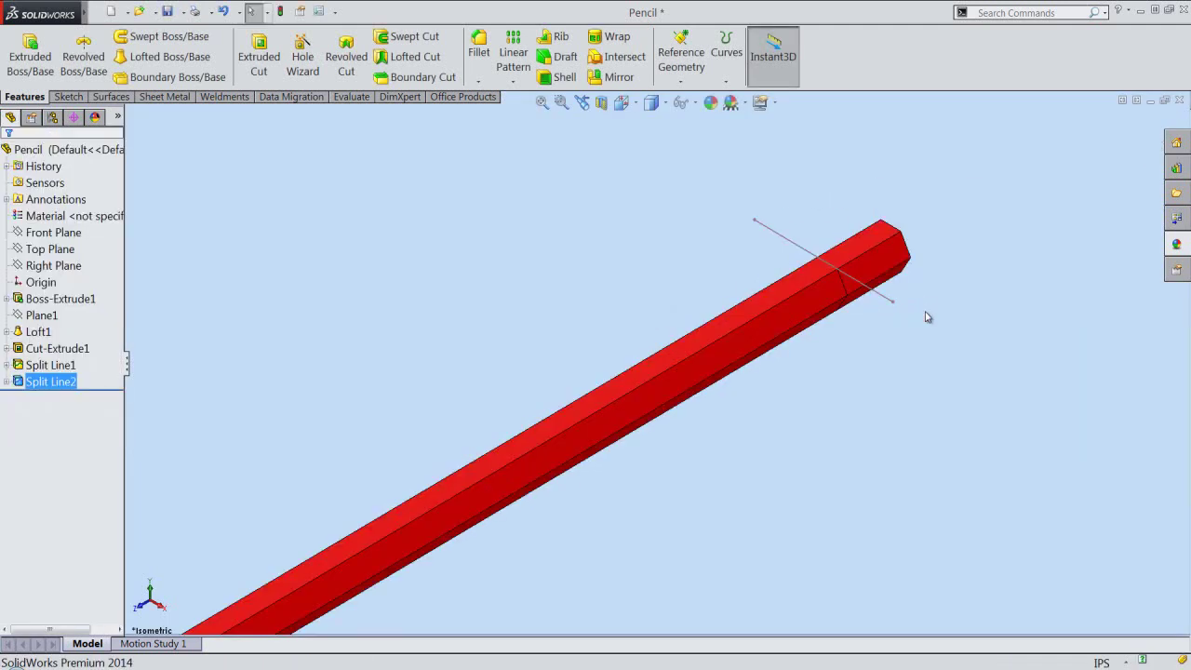
pyautogui.click(935, 323)
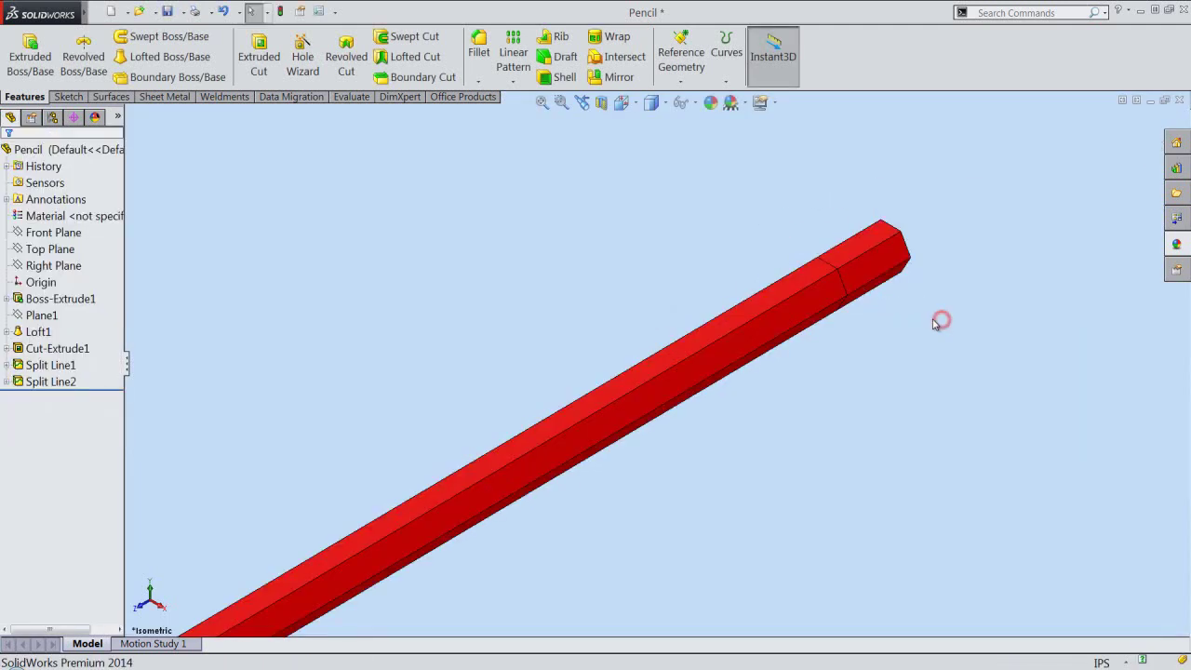
pyautogui.click(865, 261)
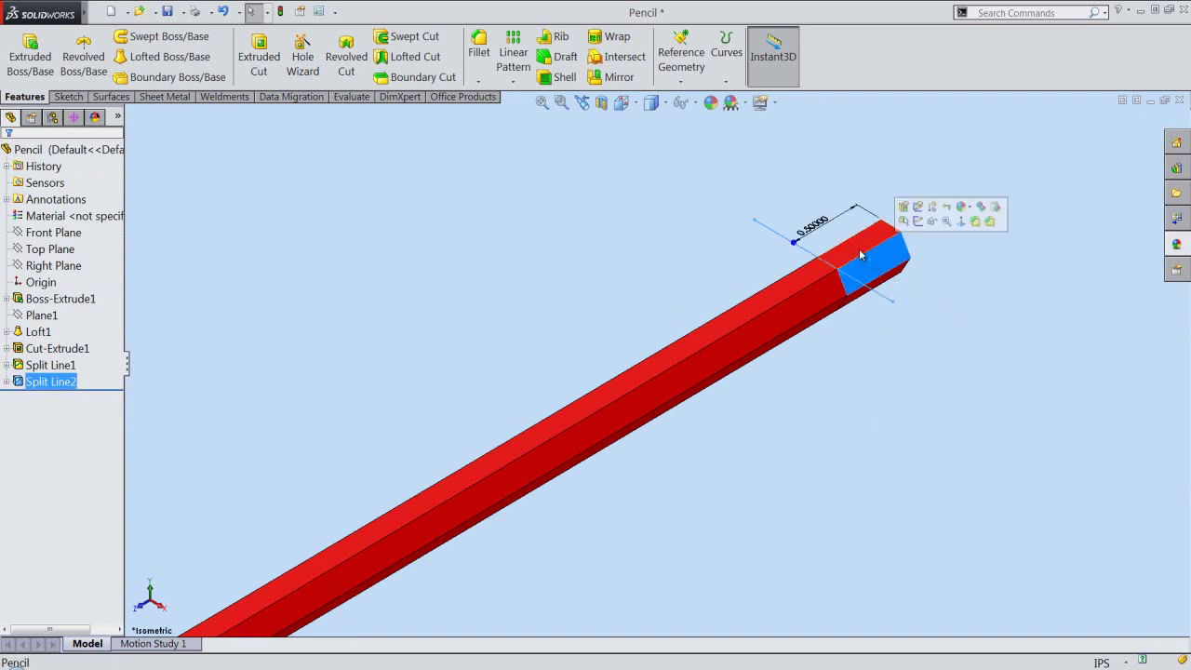
pyautogui.keyDown('ctrl'); pyautogui.click(861, 250); pyautogui.keyUp('ctrl')
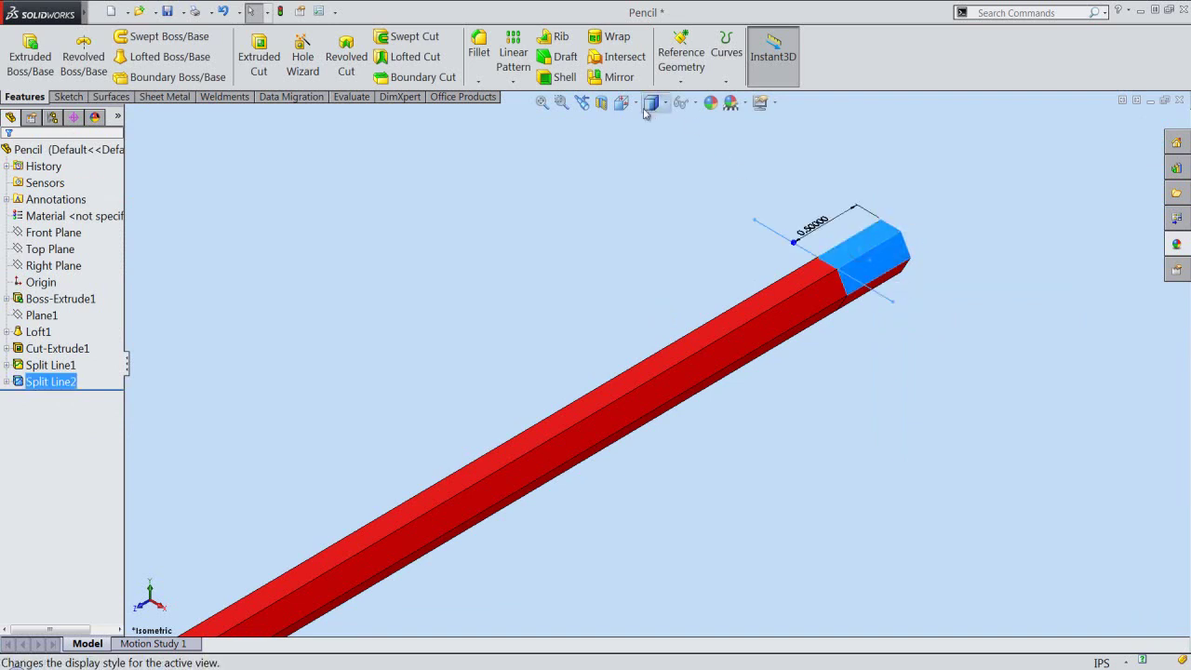
pyautogui.press('f')
pyautogui.press('space')
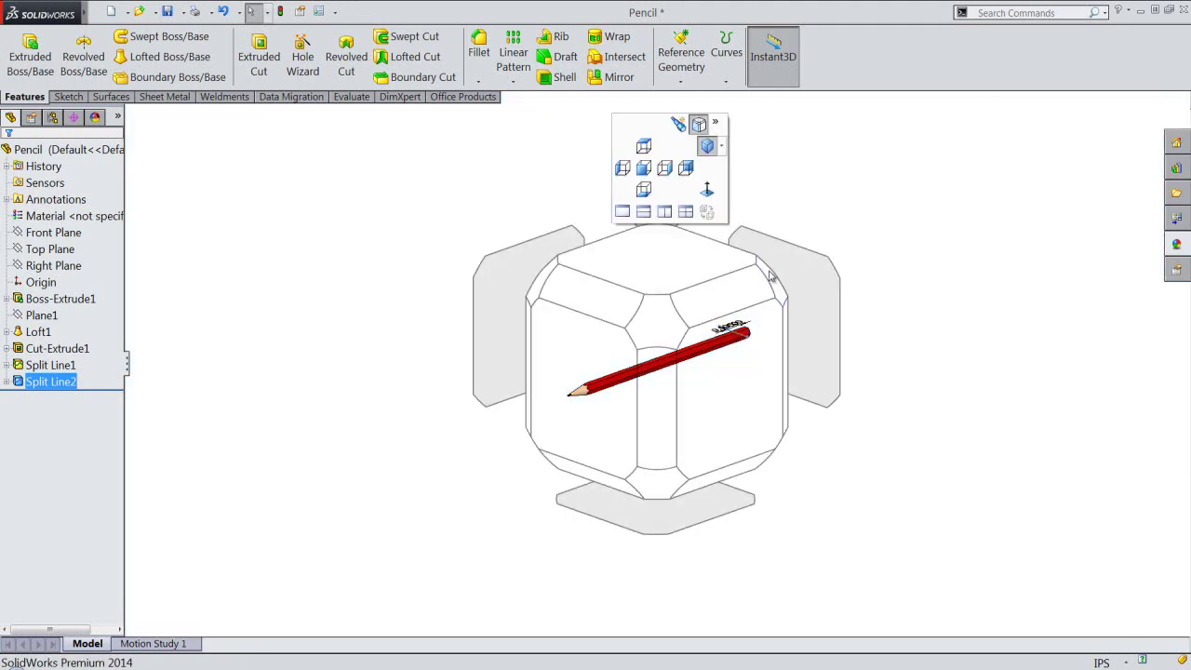
pyautogui.click(771, 275)
pyautogui.scroll(-4, 893, 521)
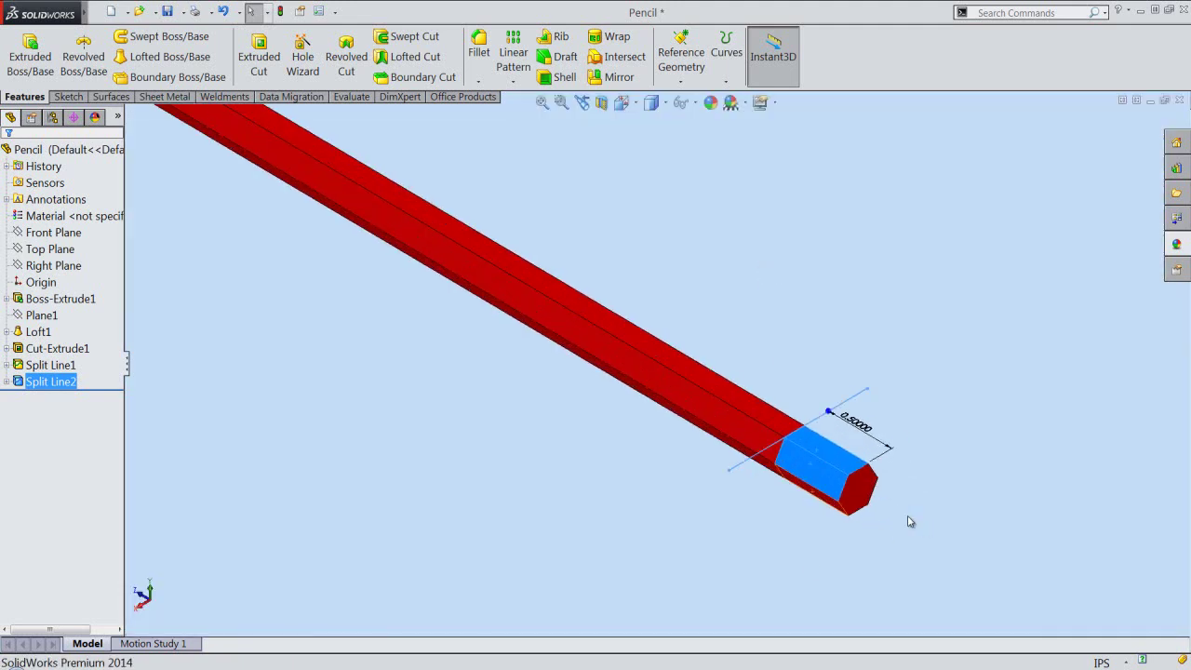
pyautogui.keyDown('ctrl'); pyautogui.click(825, 471); pyautogui.keyUp('ctrl')
pyautogui.moveTo(768, 529)
pyautogui.mouseDown(button='middle')
pyautogui.moveTo(838, 346)
pyautogui.moveTo(816, 326)
pyautogui.mouseUp(button='middle')
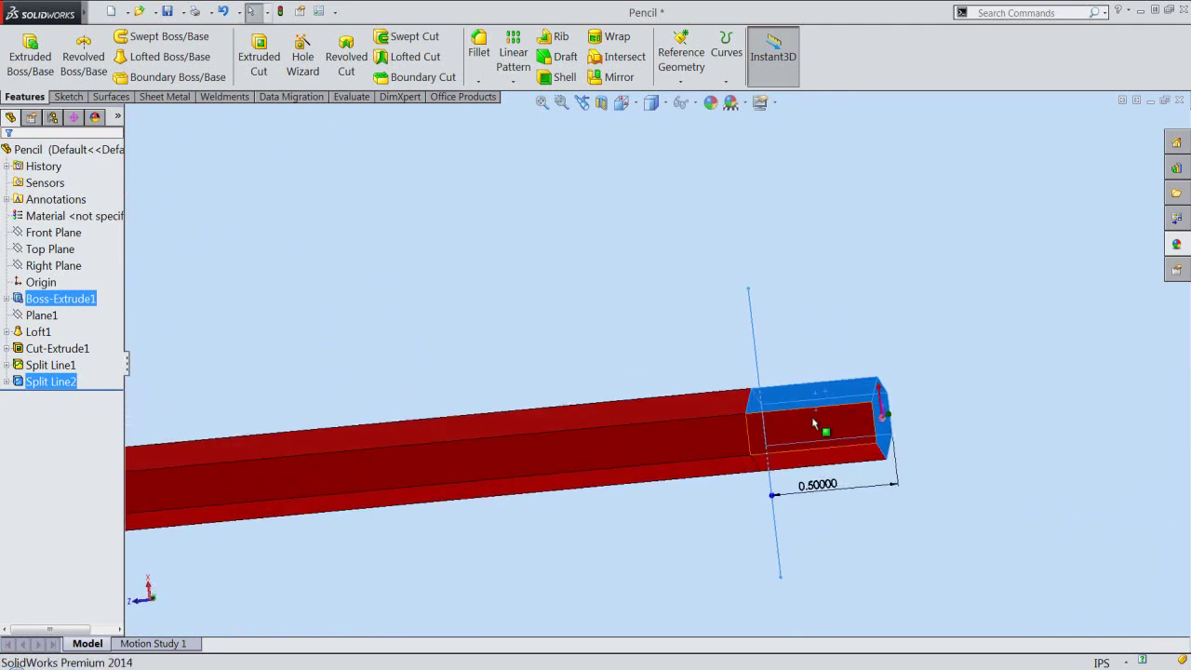
pyautogui.moveTo(813, 425)
pyautogui.mouseDown(button='middle')
pyautogui.moveTo(810, 325)
pyautogui.moveTo(826, 356)
pyautogui.mouseUp(button='middle')
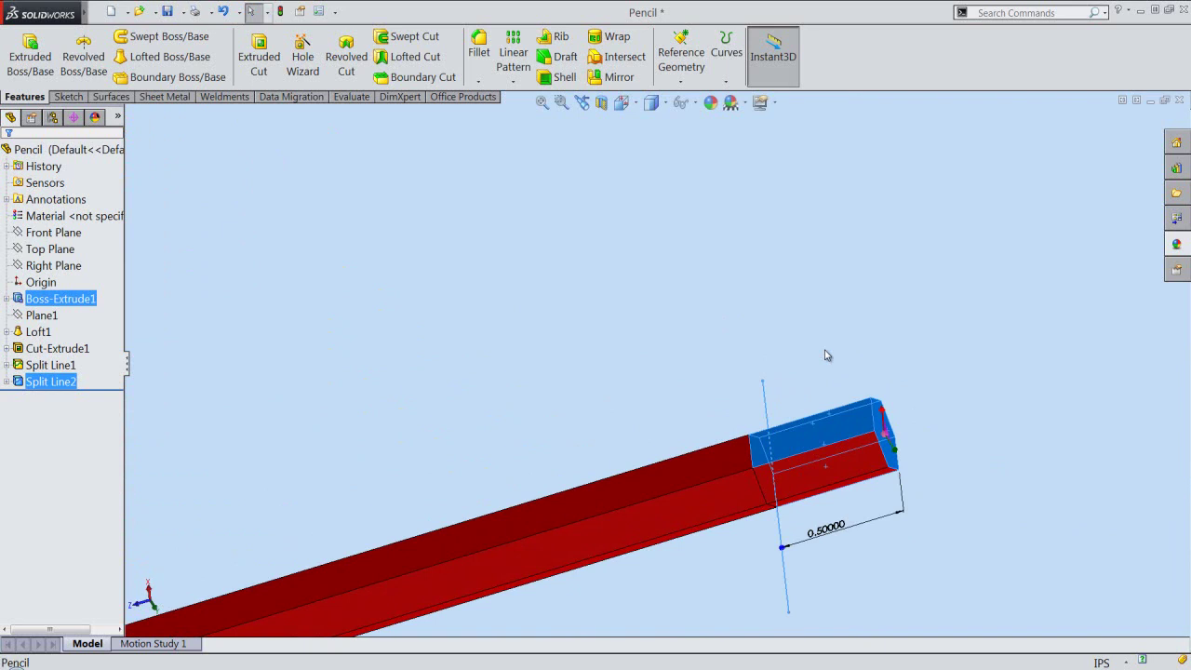
pyautogui.click(831, 467)
pyautogui.moveTo(832, 456)
pyautogui.mouseDown(button='middle')
pyautogui.moveTo(797, 335)
pyautogui.moveTo(806, 313)
pyautogui.mouseUp(button='middle')
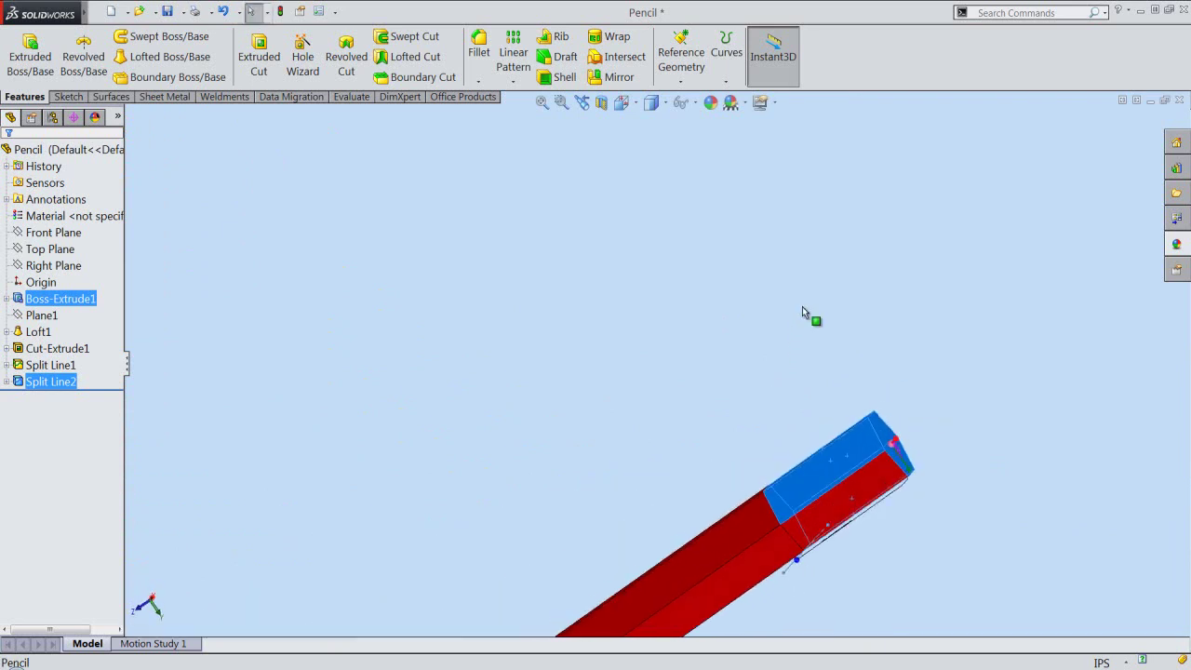
pyautogui.click(865, 478)
pyautogui.moveTo(865, 478)
pyautogui.mouseDown(button='middle')
pyautogui.moveTo(781, 453)
pyautogui.moveTo(742, 420)
pyautogui.mouseUp(button='middle')
pyautogui.click(622, 103)
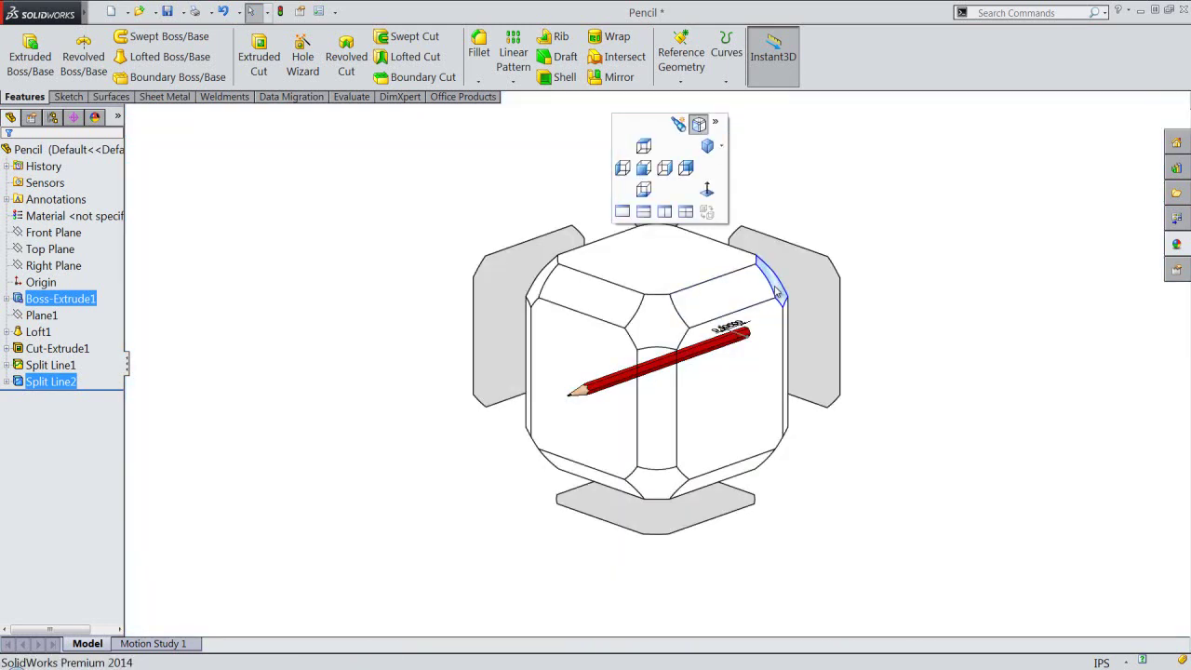
pyautogui.click(780, 286)
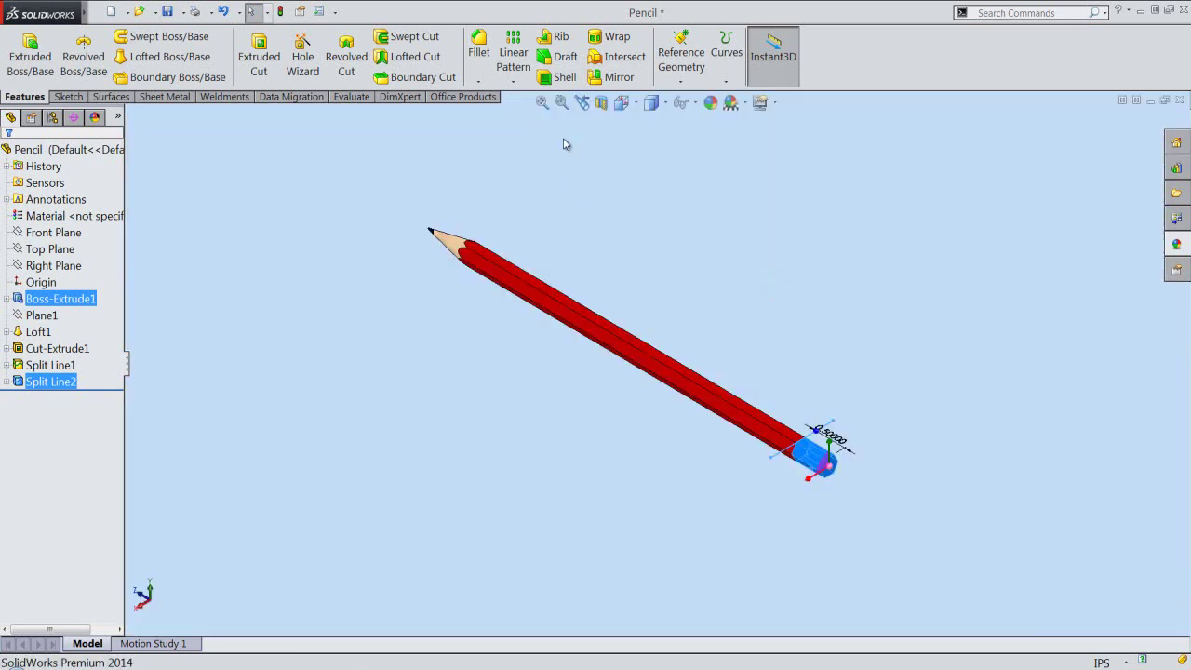
# - Color the 0.5 in end band and back end black, then view isometrically
pyautogui.click(710, 103)
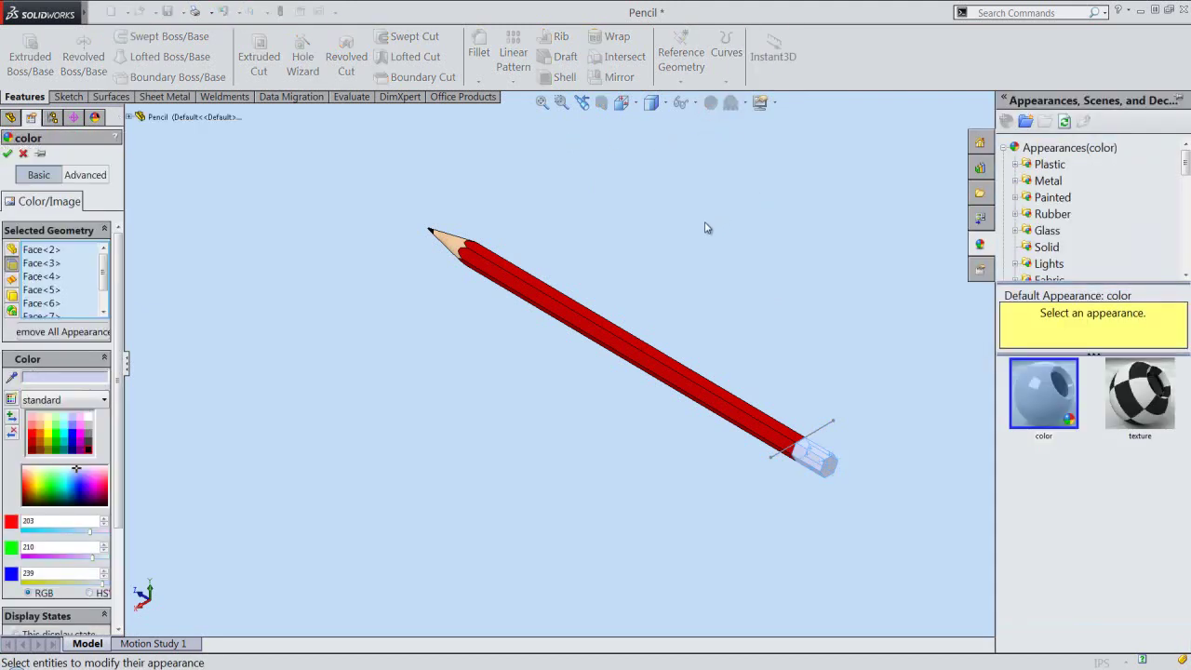
pyautogui.click(90, 451)
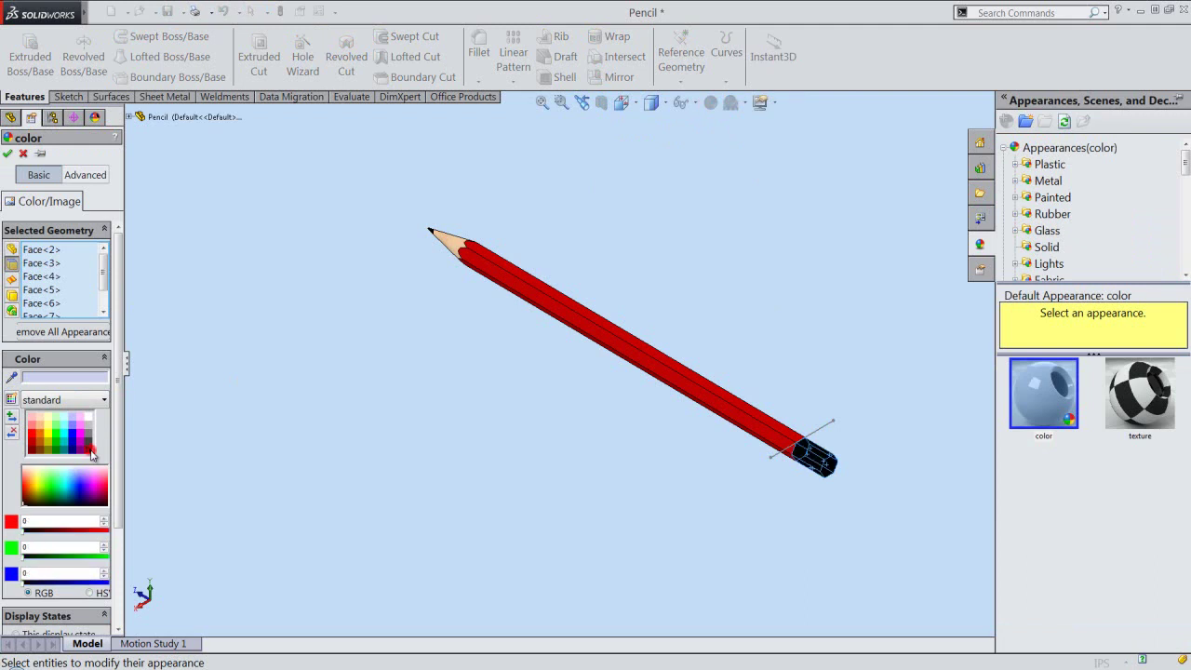
pyautogui.click(8, 152)
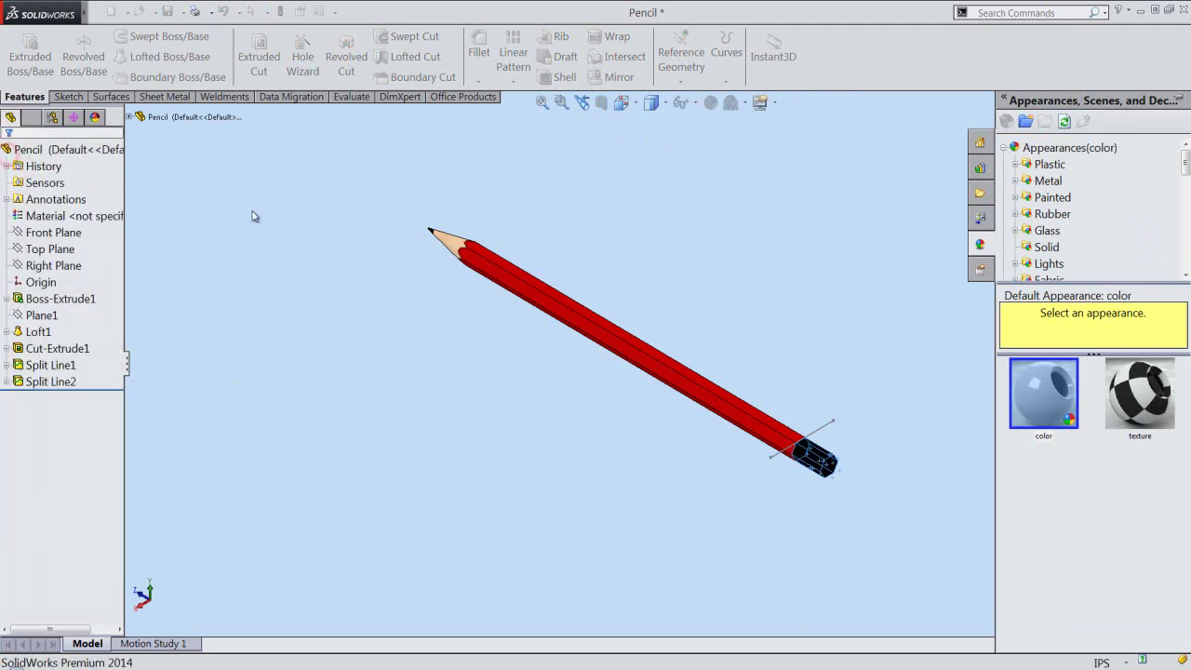
pyautogui.click(621, 104)
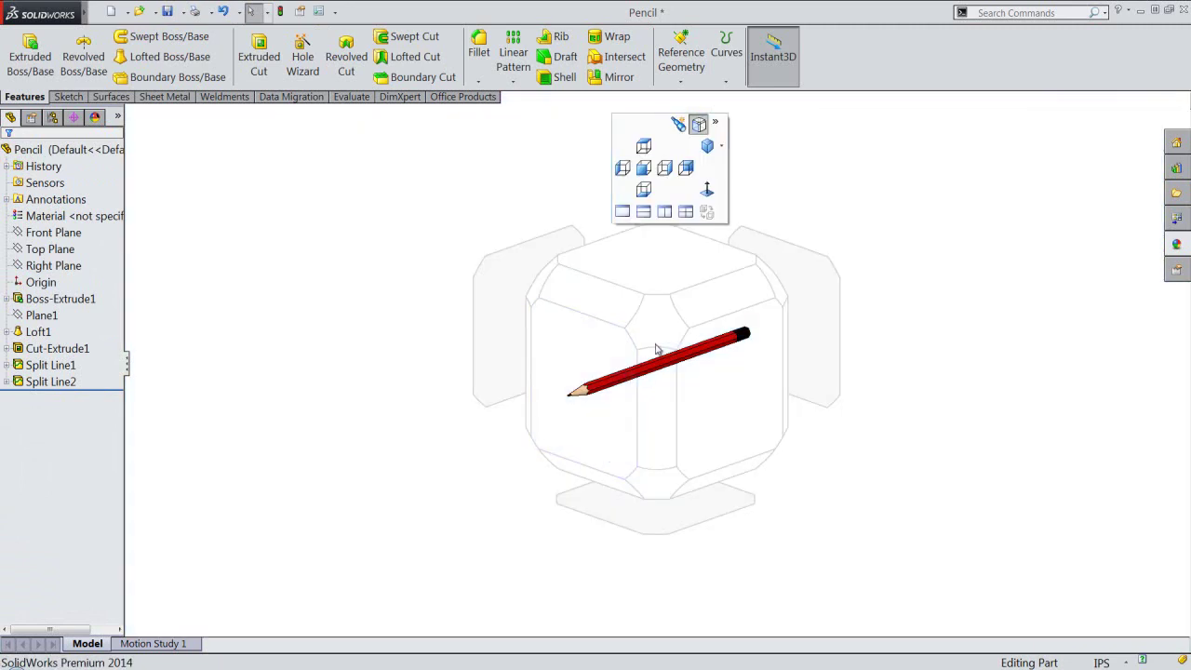
pyautogui.click(656, 349)
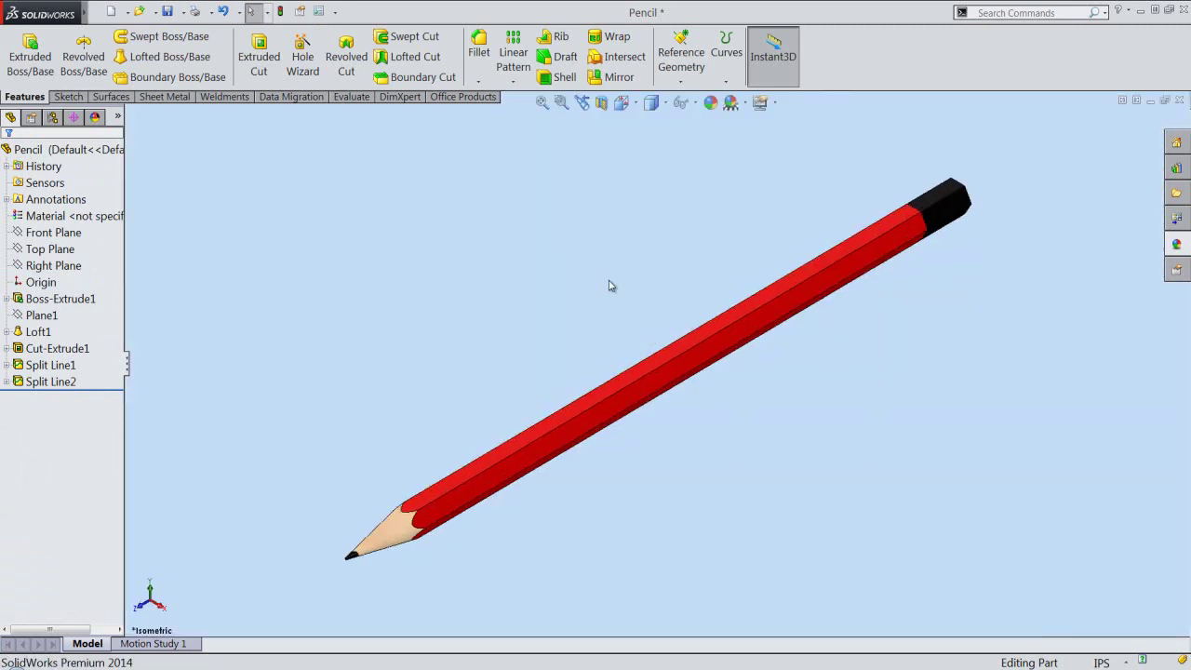
# - Start a new sketch on the pencil's top flat face, viewed from Top
pyautogui.scroll(-2, 642, 316)
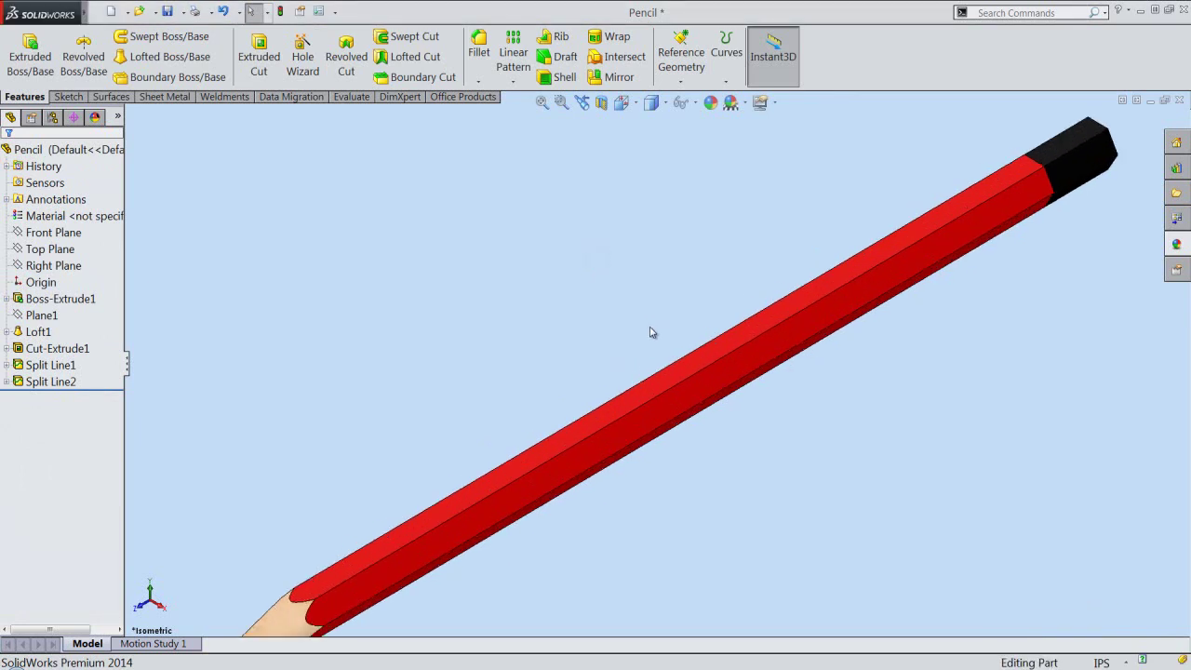
pyautogui.click(675, 383)
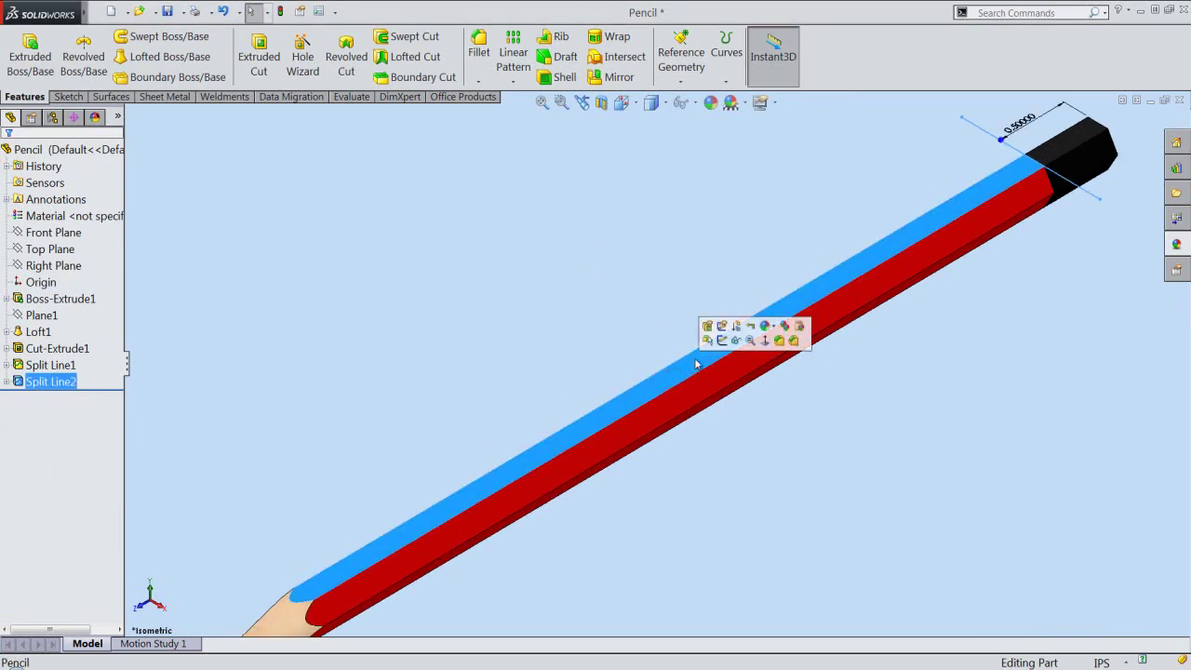
pyautogui.click(724, 341)
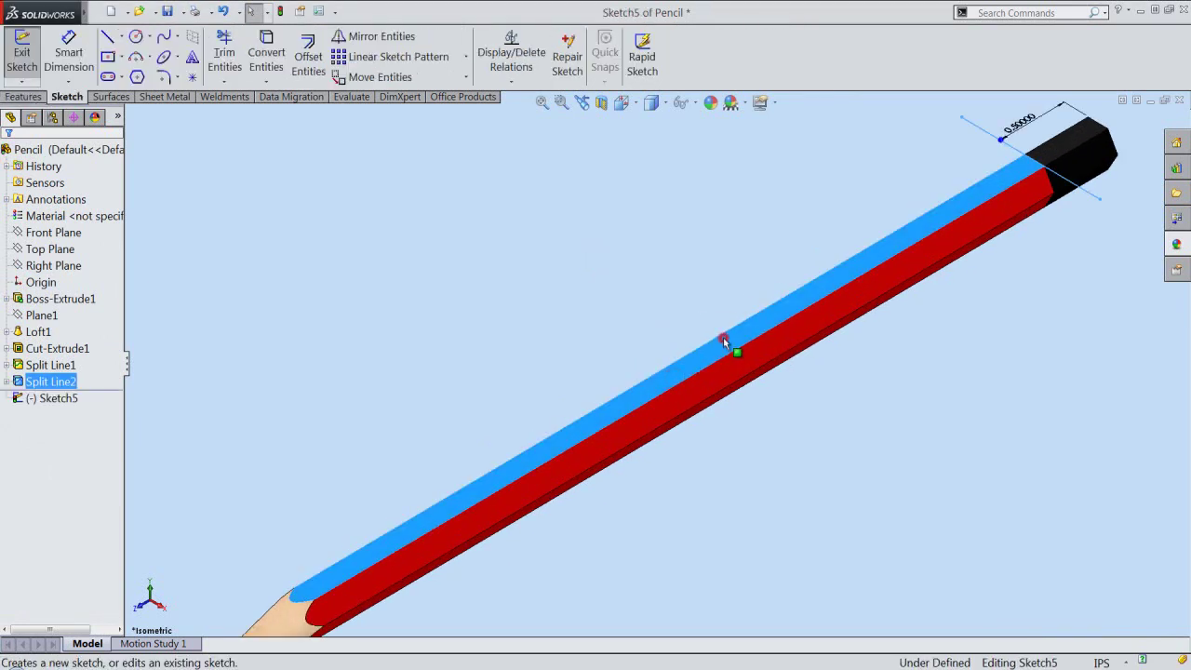
pyautogui.click(622, 108)
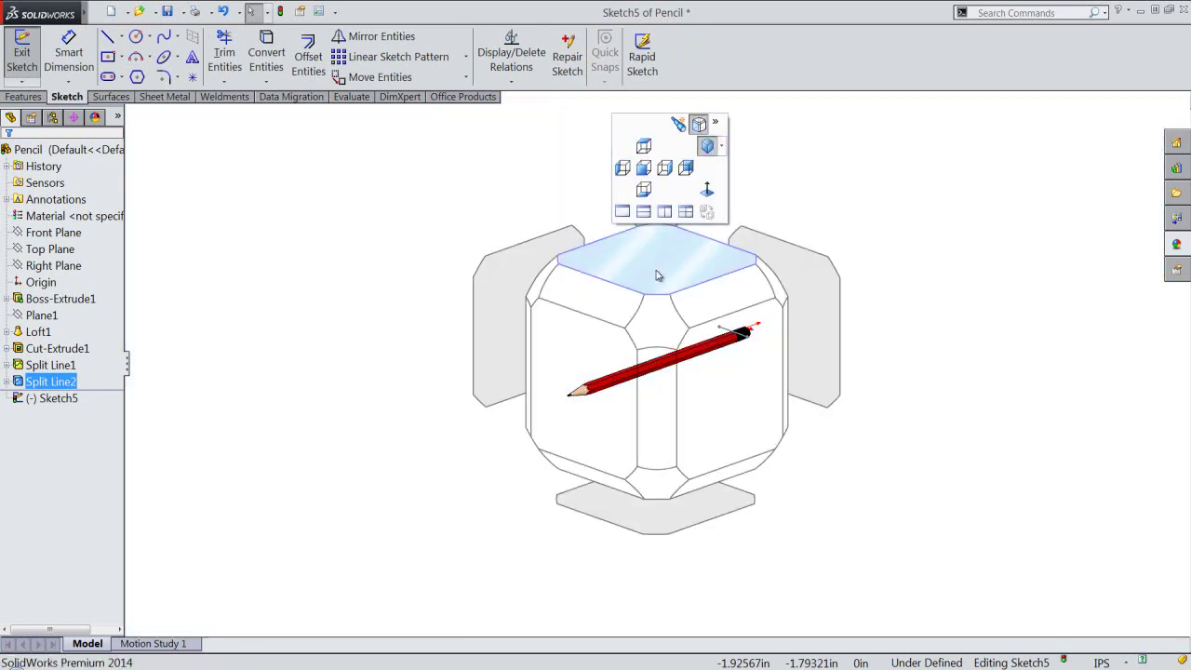
pyautogui.click(656, 274)
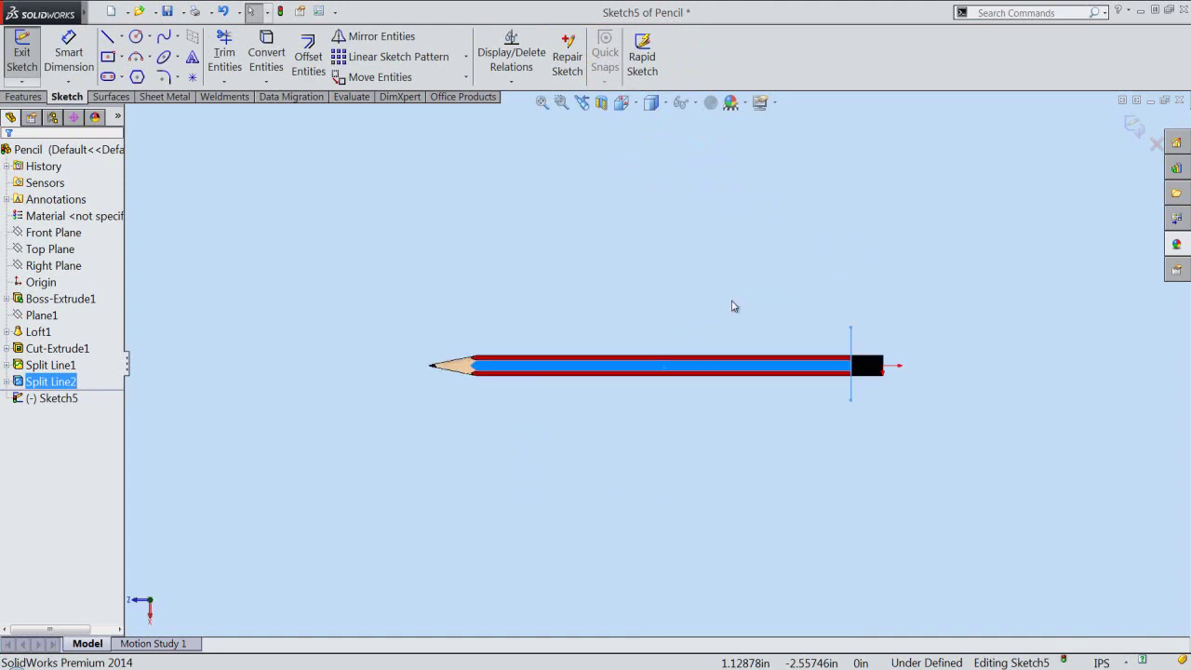
# - Zoom in and convert the face's edges into Sketch5
pyautogui.scroll(1, 651, 381)
pyautogui.scroll(-1, 670, 378)
pyautogui.scroll(-1, 660, 371)
pyautogui.scroll(-1, 661, 373)
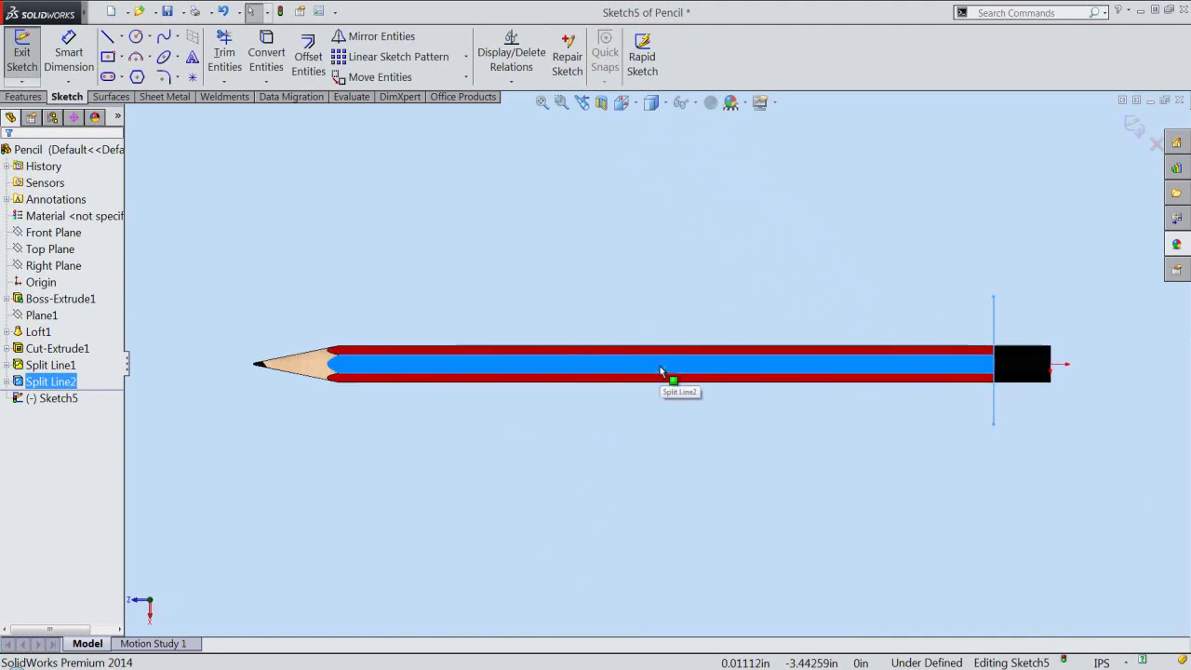
pyautogui.scroll(-2, 665, 378)
pyautogui.scroll(-2, 667, 380)
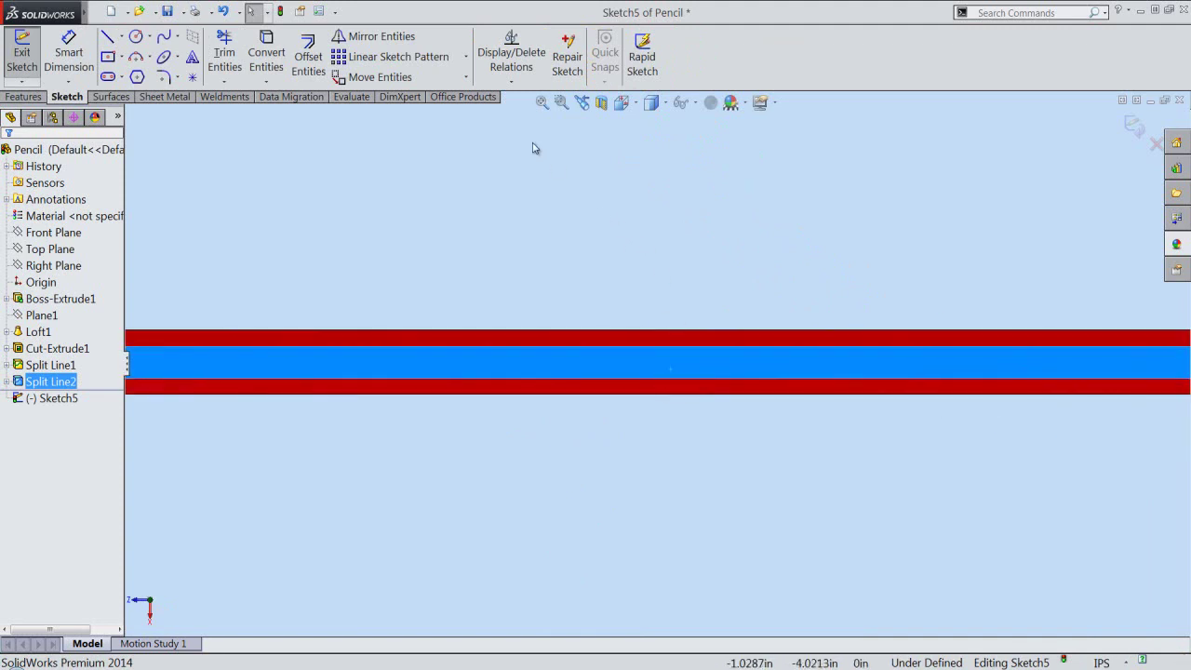
pyautogui.click(266, 53)
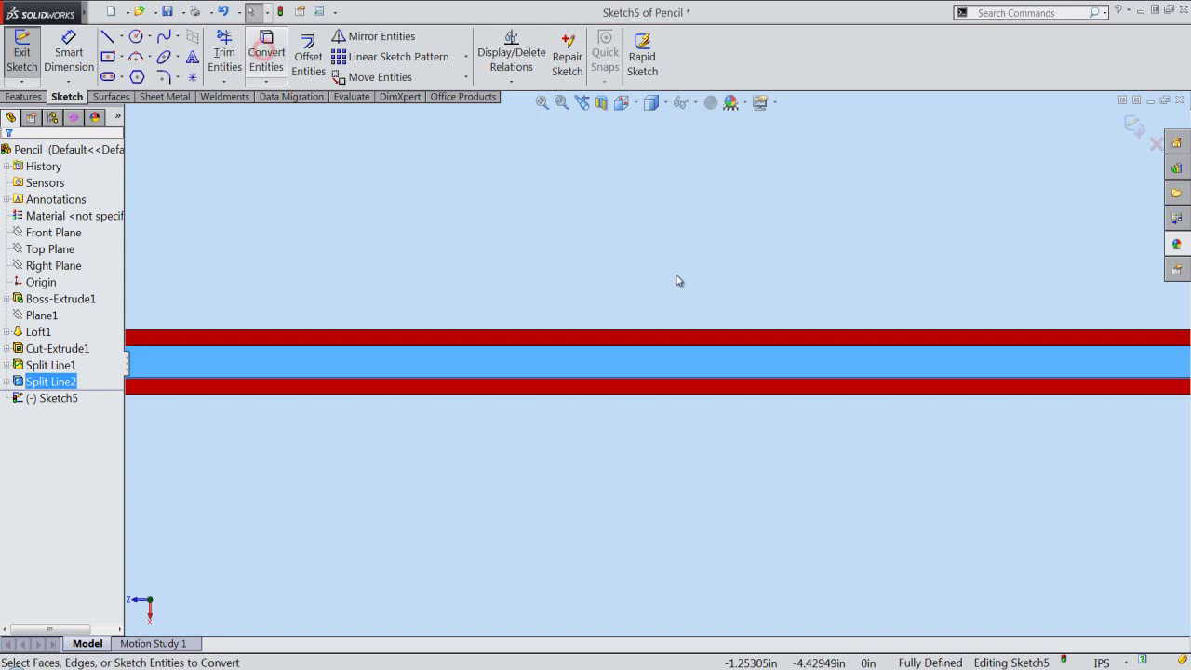
# - Draw a roughly 1.06 in horizontal guide line along the middle of the side face
pyautogui.click(637, 293)
pyautogui.rightClick(639, 295)
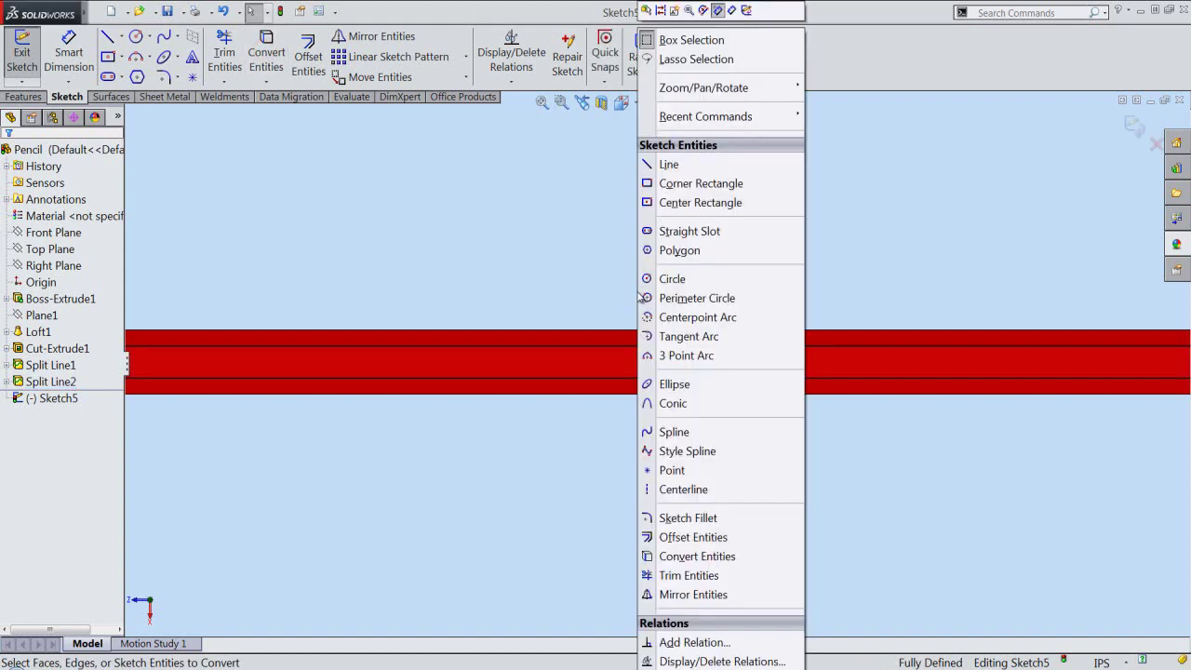
pyautogui.click(668, 164)
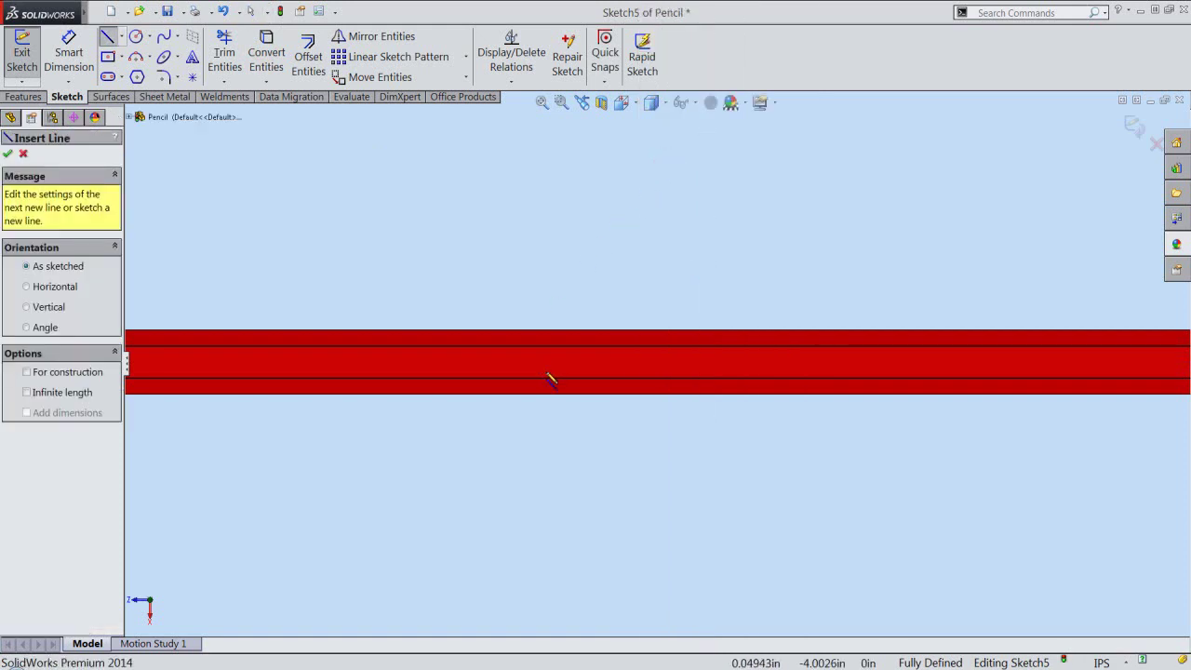
pyautogui.click(546, 372)
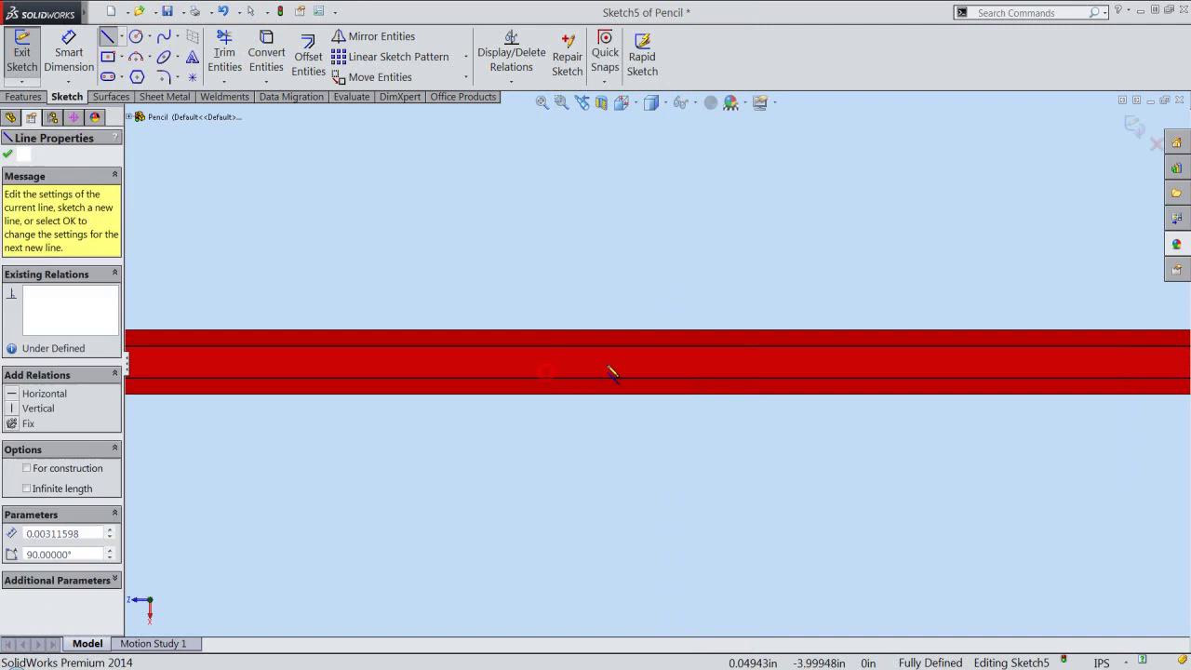
pyautogui.click(757, 371)
pyautogui.rightClick(823, 286)
pyautogui.rightClick(691, 208)
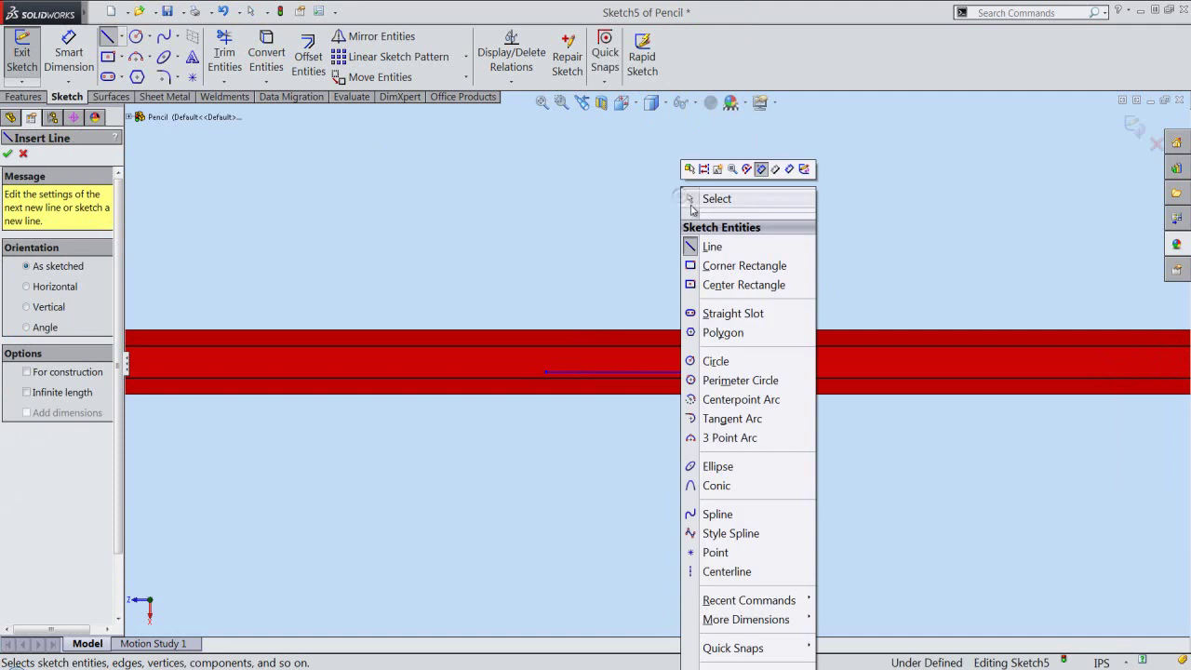
pyautogui.click(714, 199)
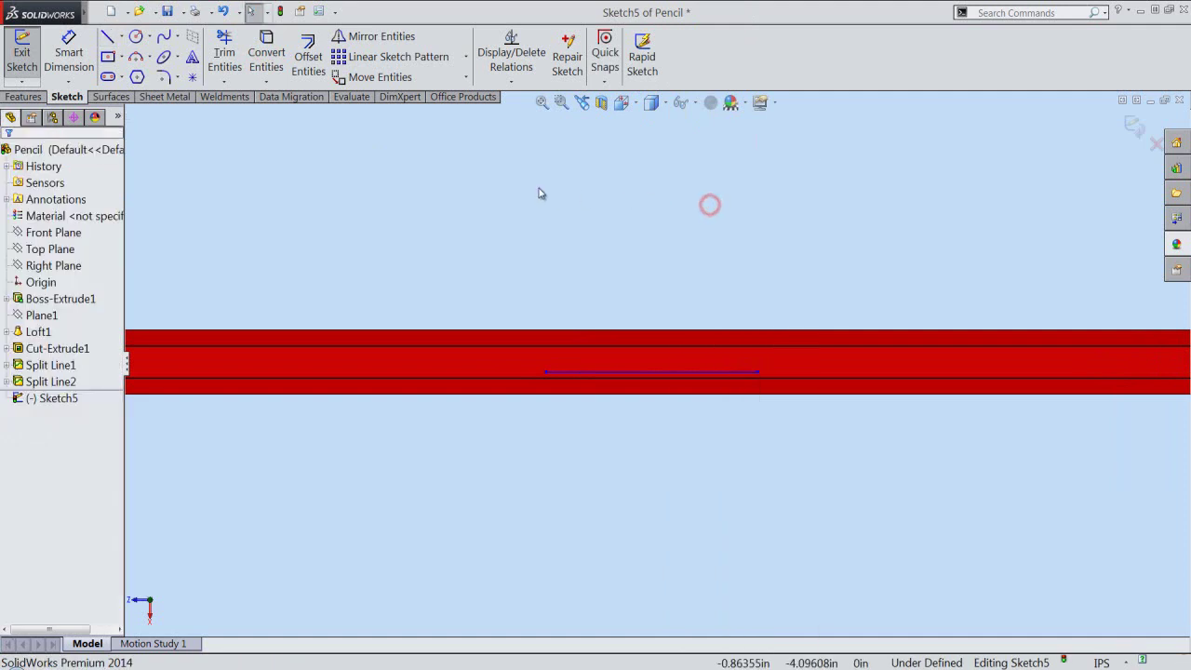
pyautogui.click(193, 59)
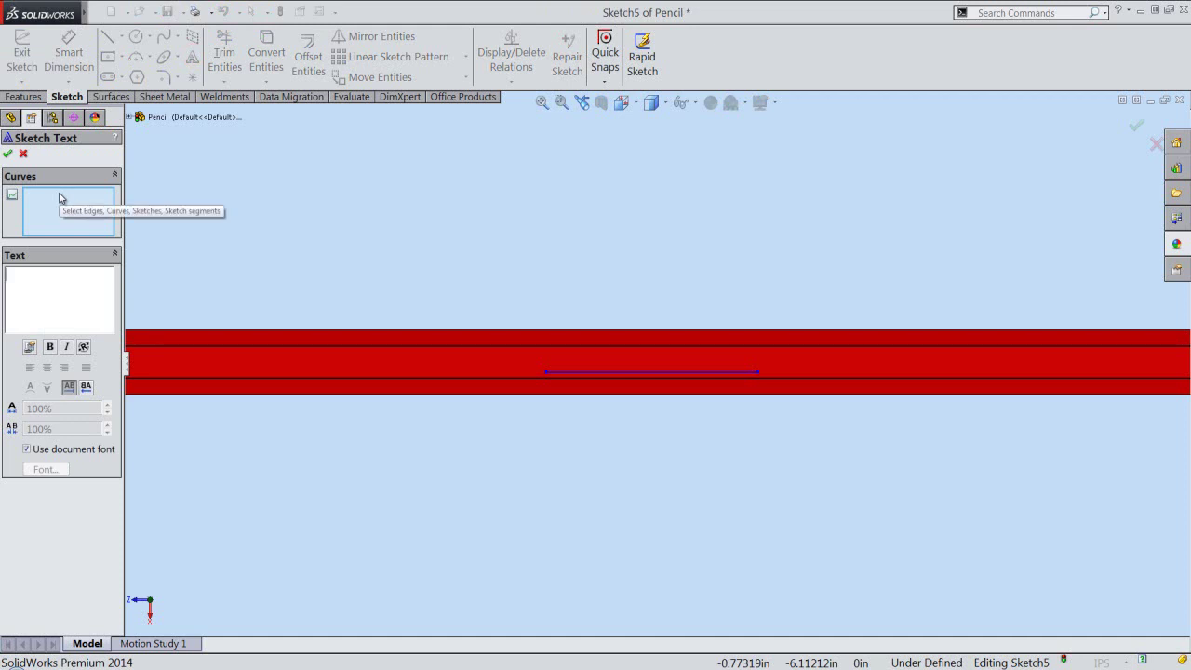
# - Place the text 'Pencil' centred along the guide line
pyautogui.click(605, 371)
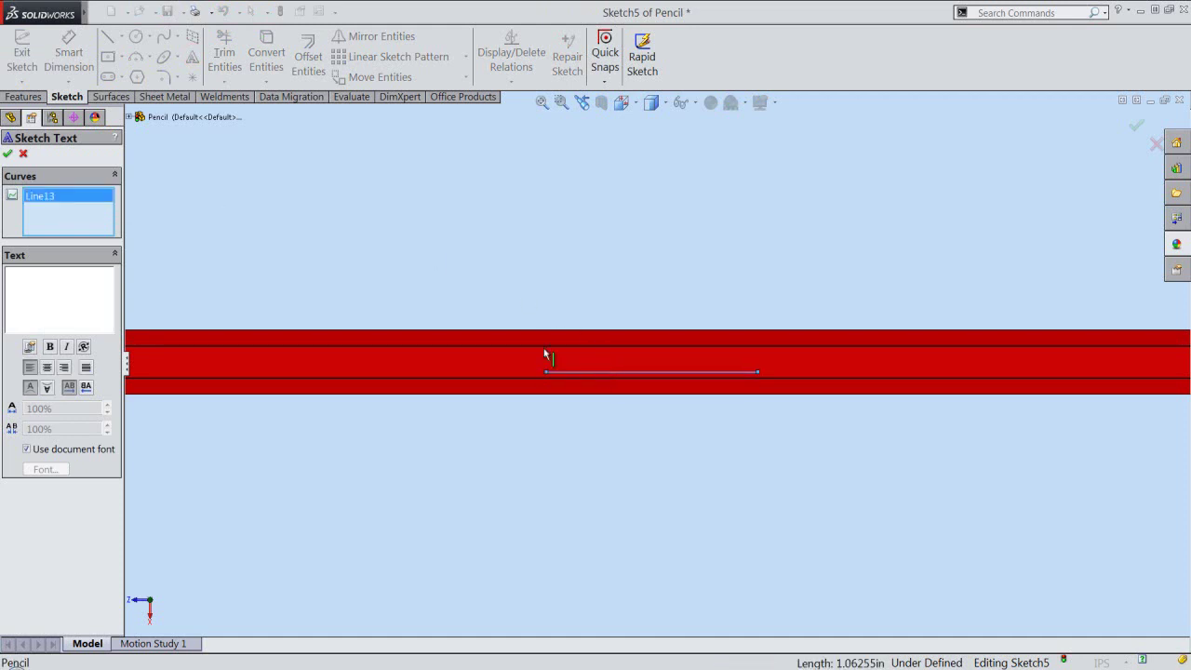
pyautogui.click(53, 288)
pyautogui.write('Pencil')
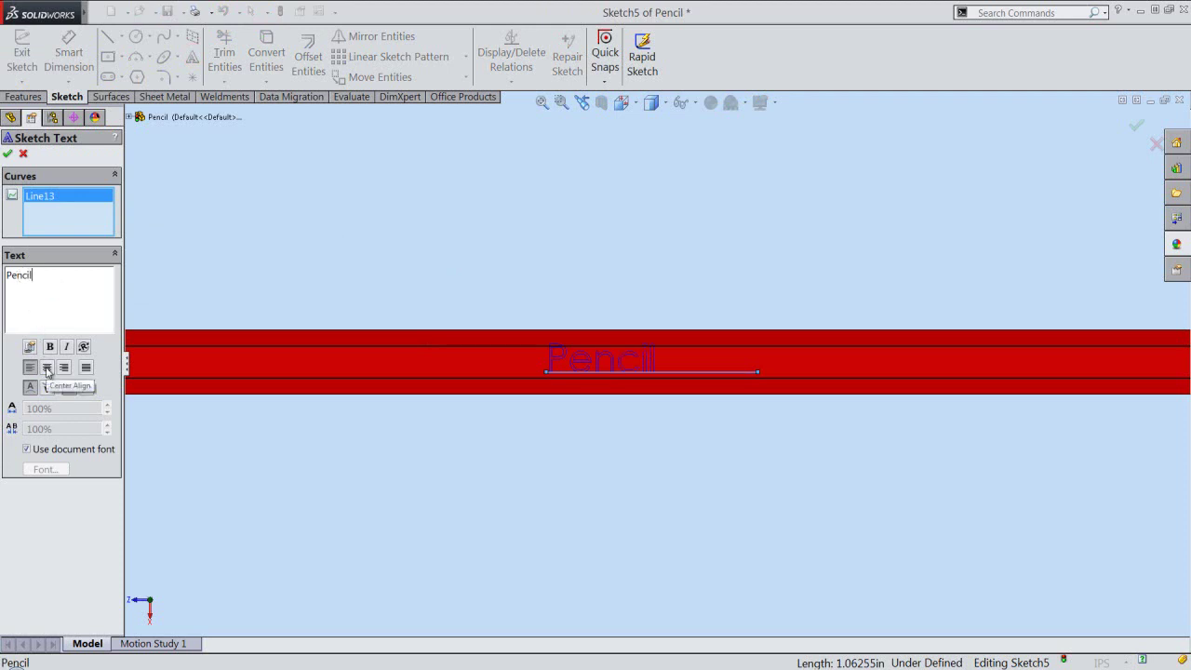
pyautogui.click(47, 367)
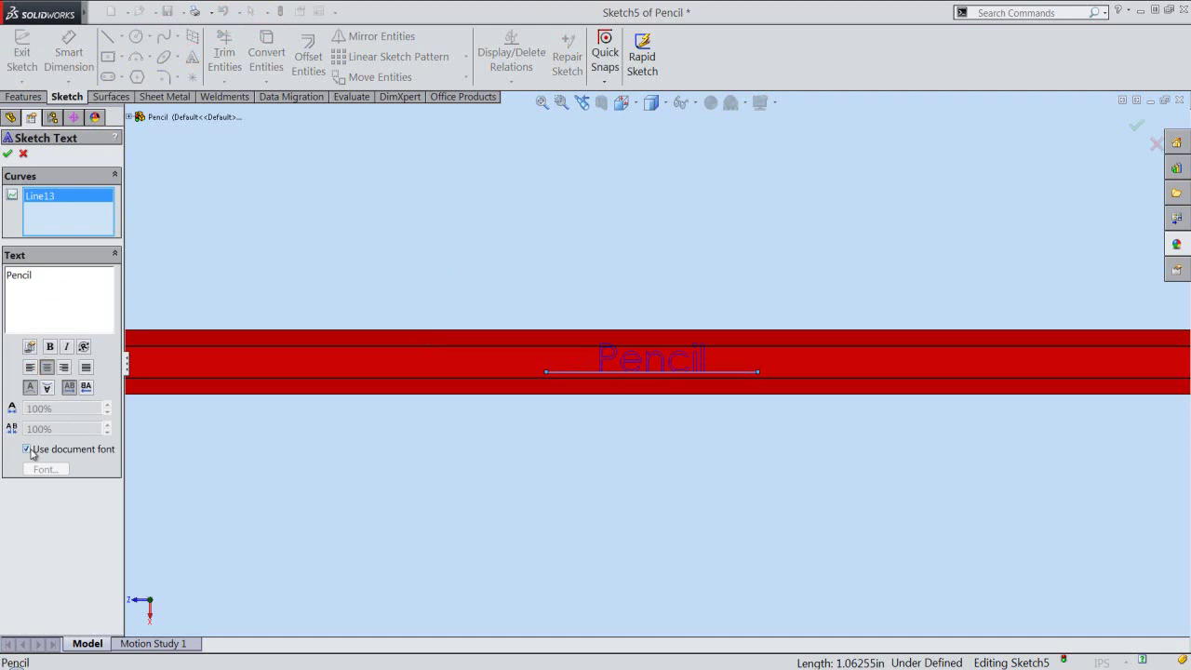
# - Set the text font to Calibri at 0.120 height and accept the sketch text
pyautogui.click(27, 450)
pyautogui.click(47, 470)
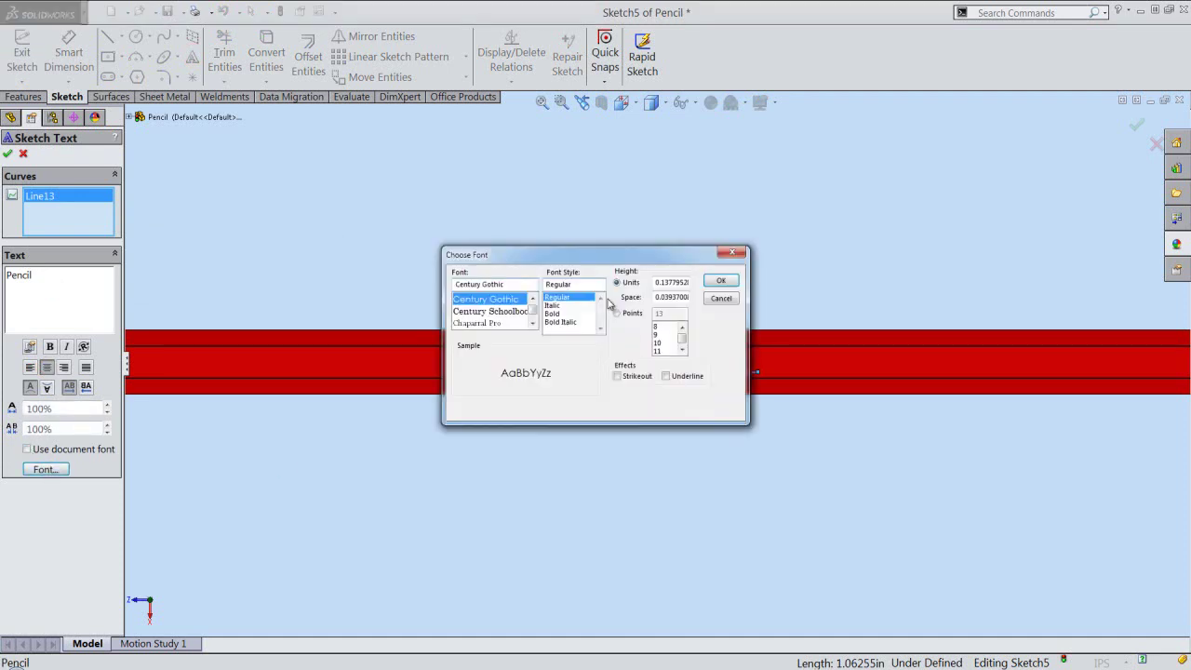
pyautogui.moveTo(626, 262); pyautogui.dragTo(632, 257)
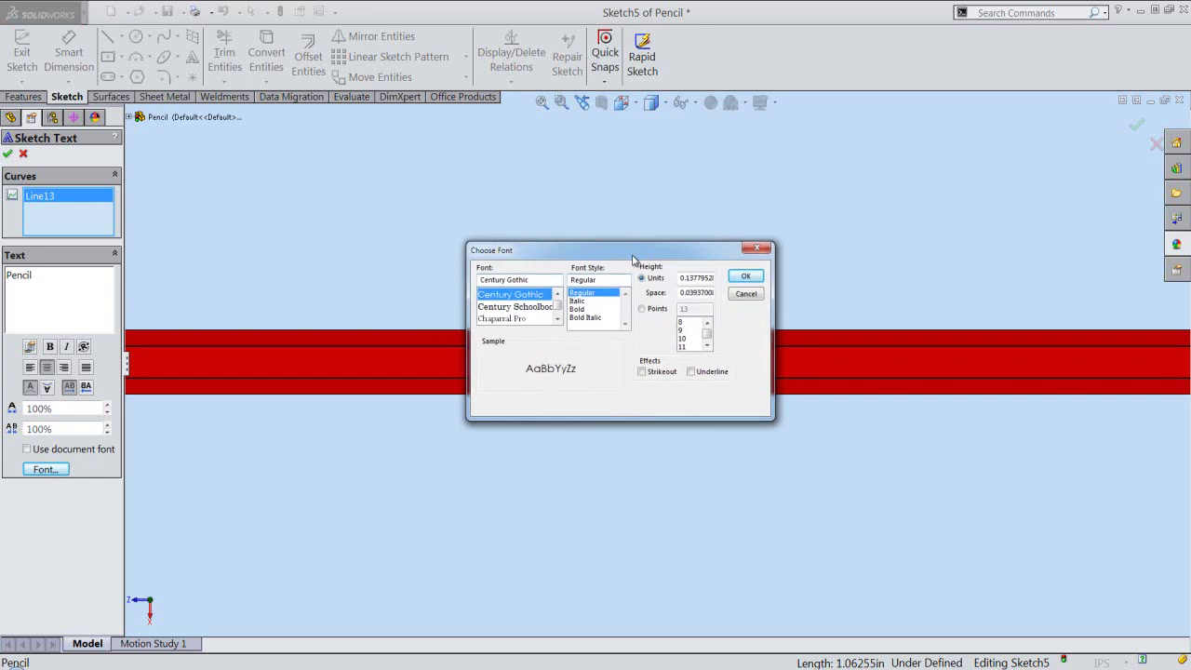
pyautogui.click(514, 311)
pyautogui.write('c')
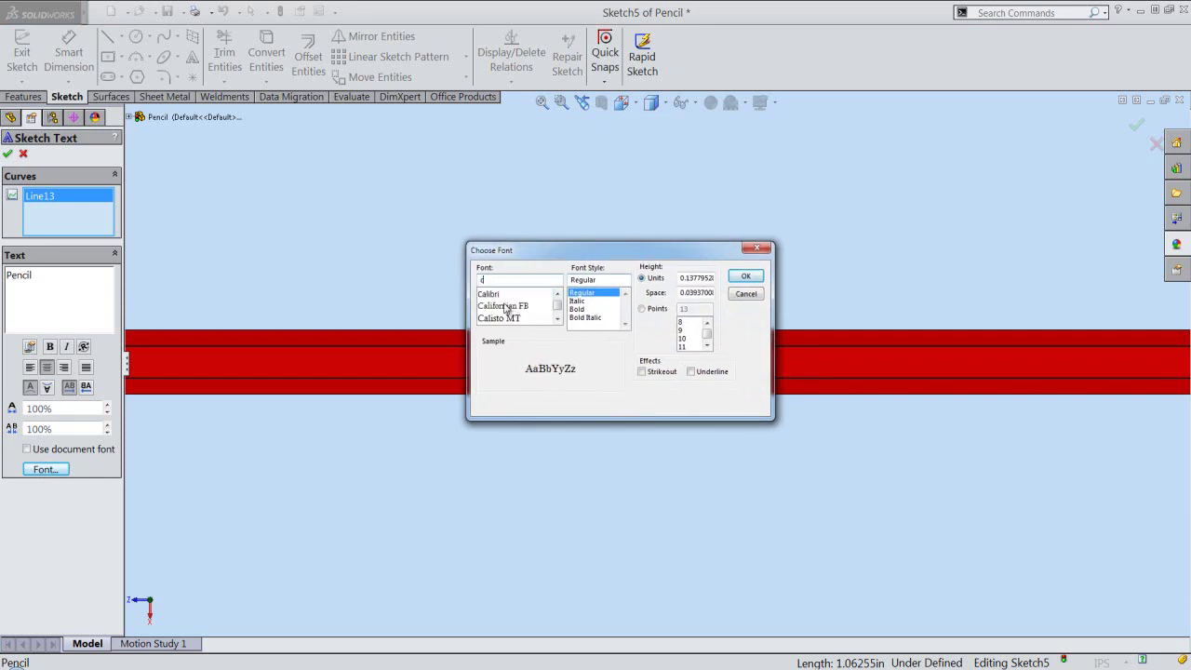
pyautogui.click(491, 295)
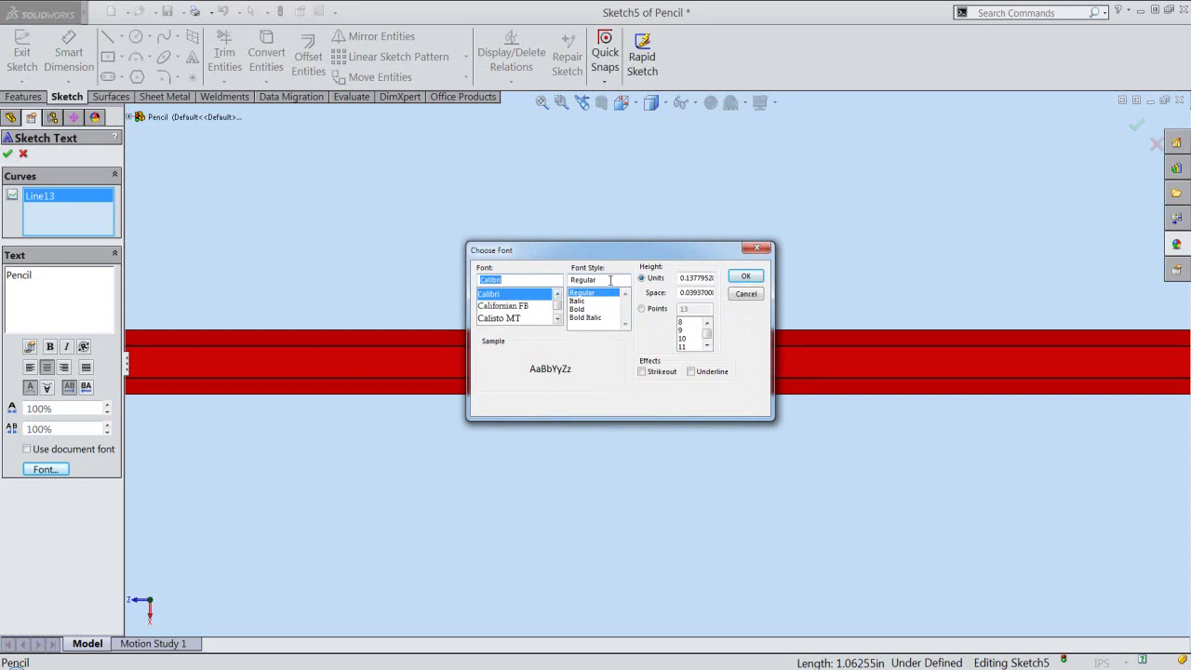
pyautogui.moveTo(681, 276); pyautogui.dragTo(718, 273)
pyautogui.click(745, 279)
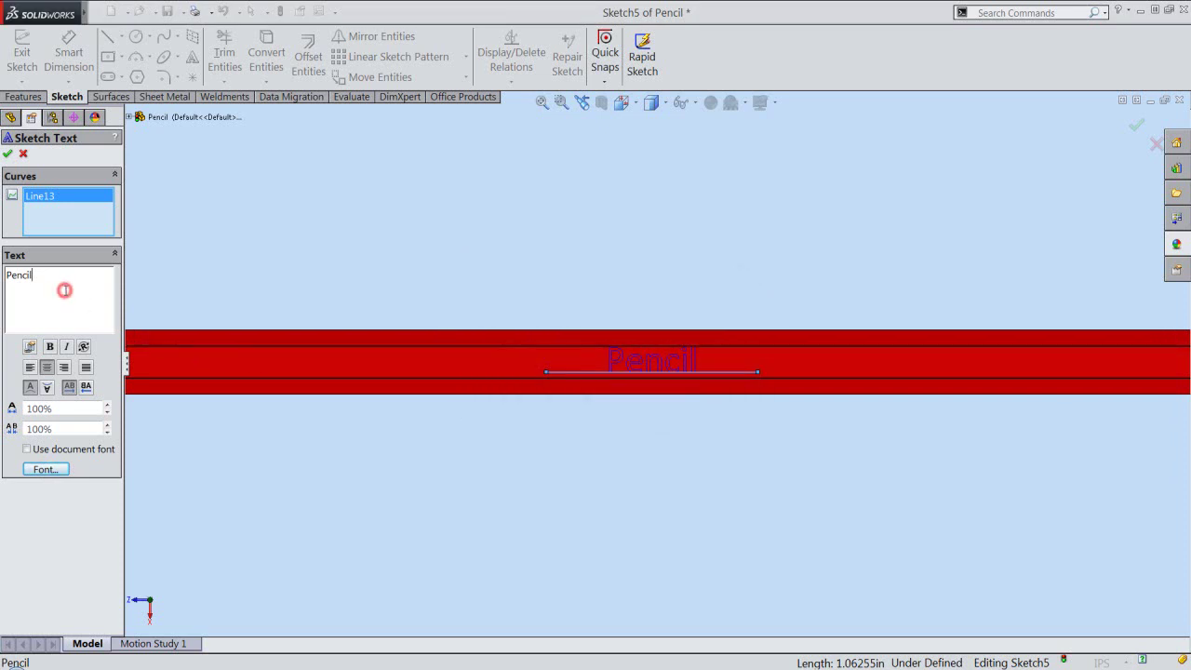
pyautogui.click(8, 155)
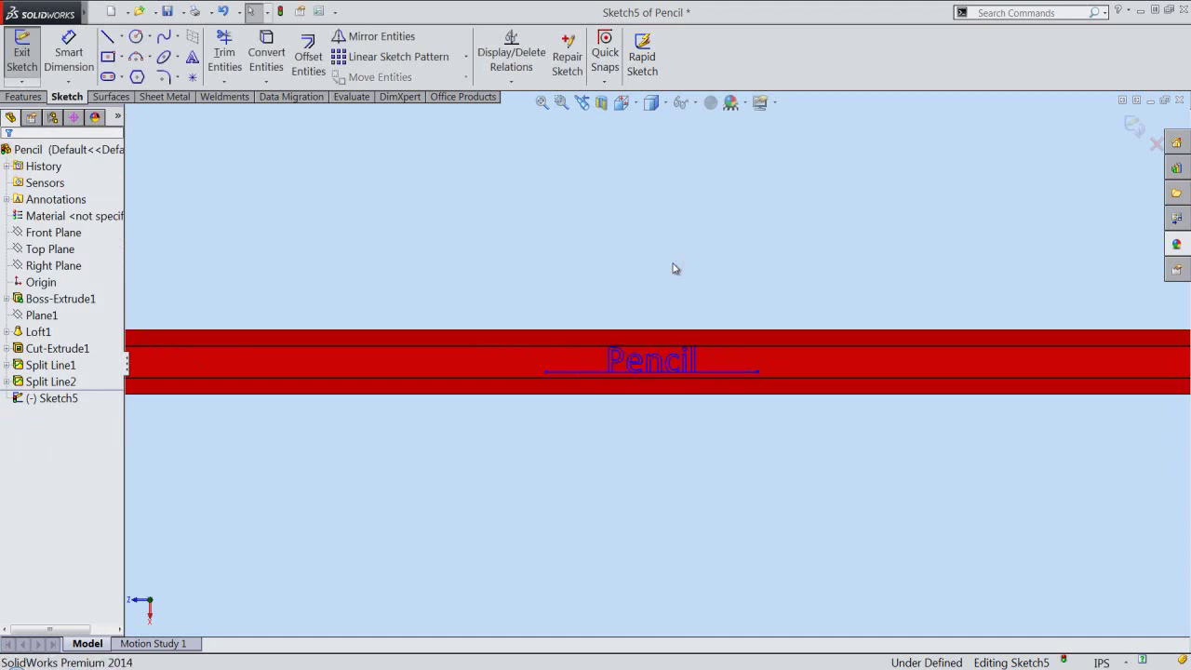
# - Add a Horizontal relation between the band edge midpoint and the text-line midpoint
pyautogui.click(655, 322)
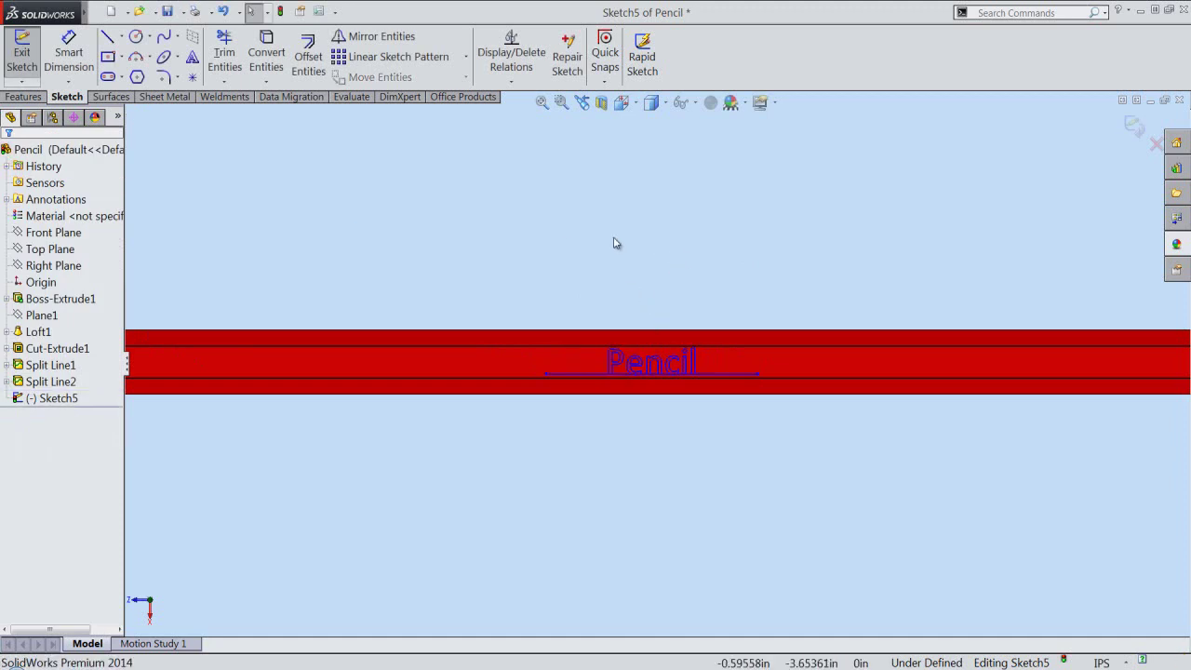
pyautogui.click(514, 80)
pyautogui.click(528, 117)
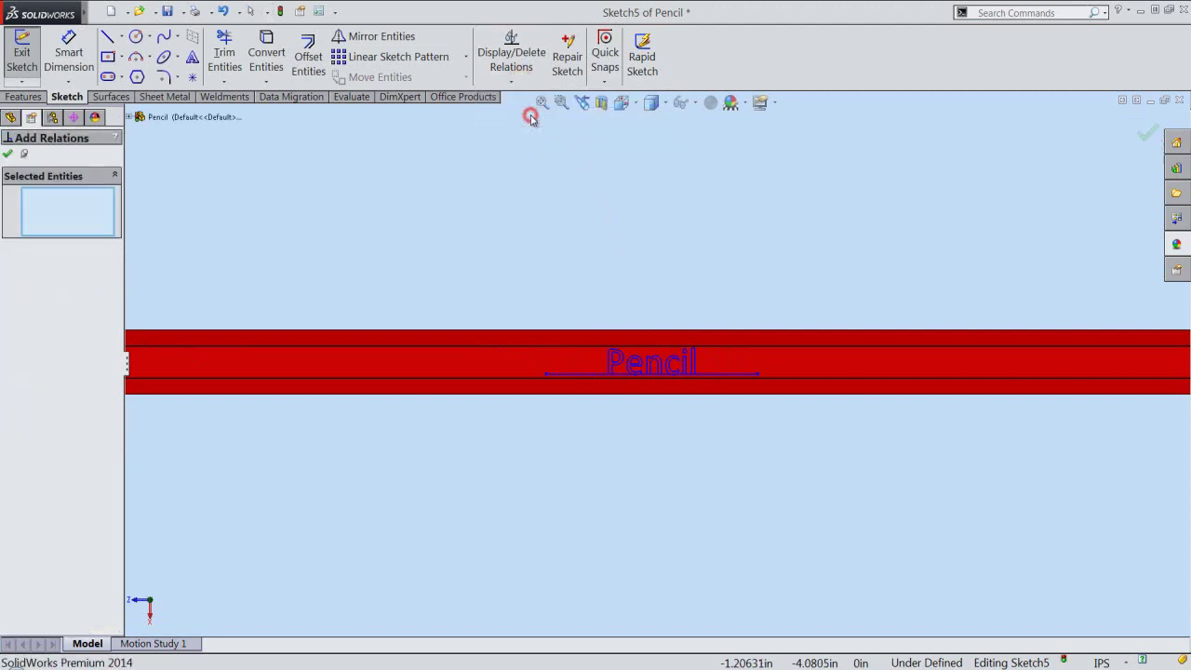
pyautogui.rightClick(745, 349)
pyautogui.click(809, 483)
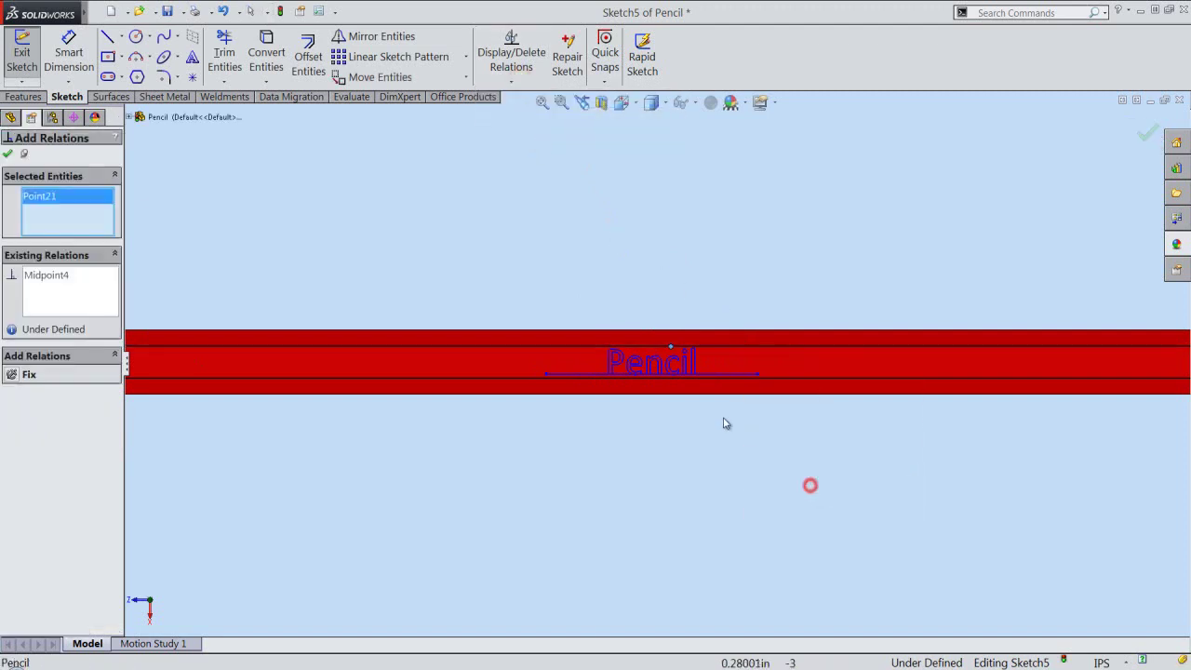
pyautogui.rightClick(713, 377)
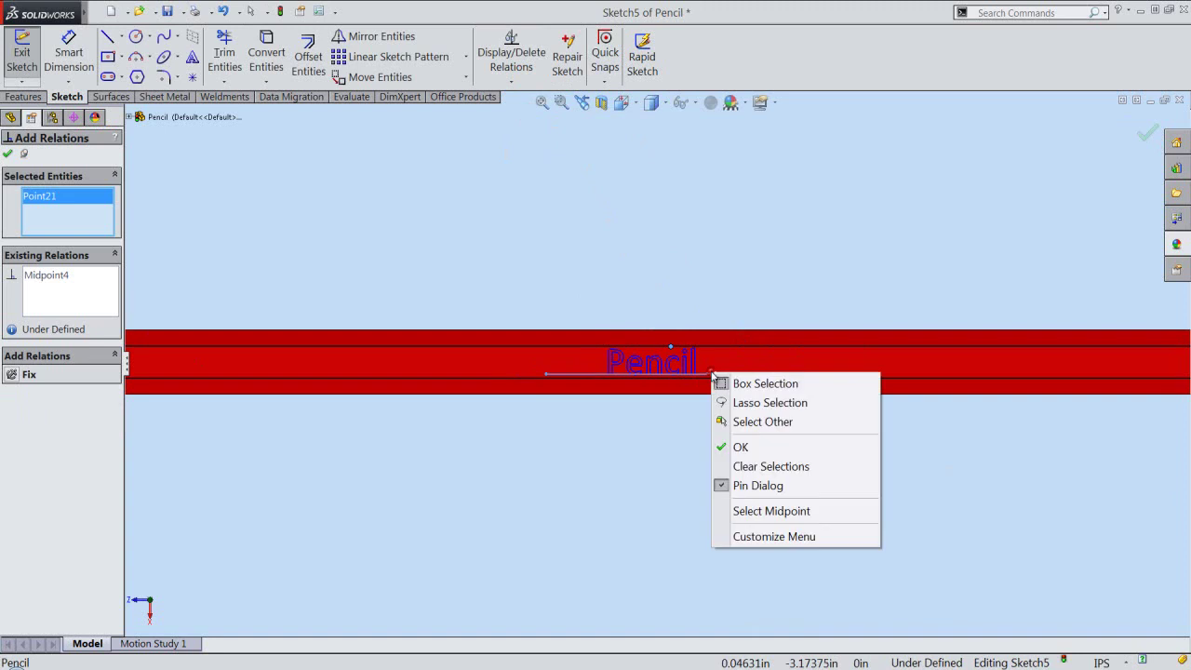
pyautogui.click(765, 511)
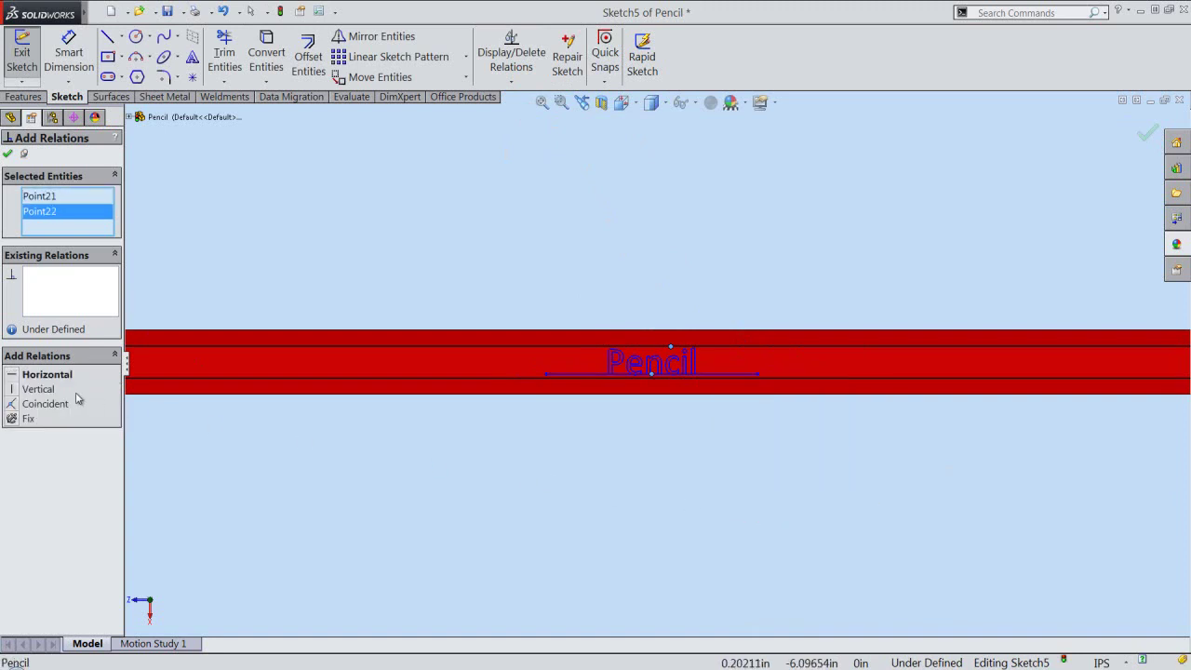
pyautogui.click(14, 376)
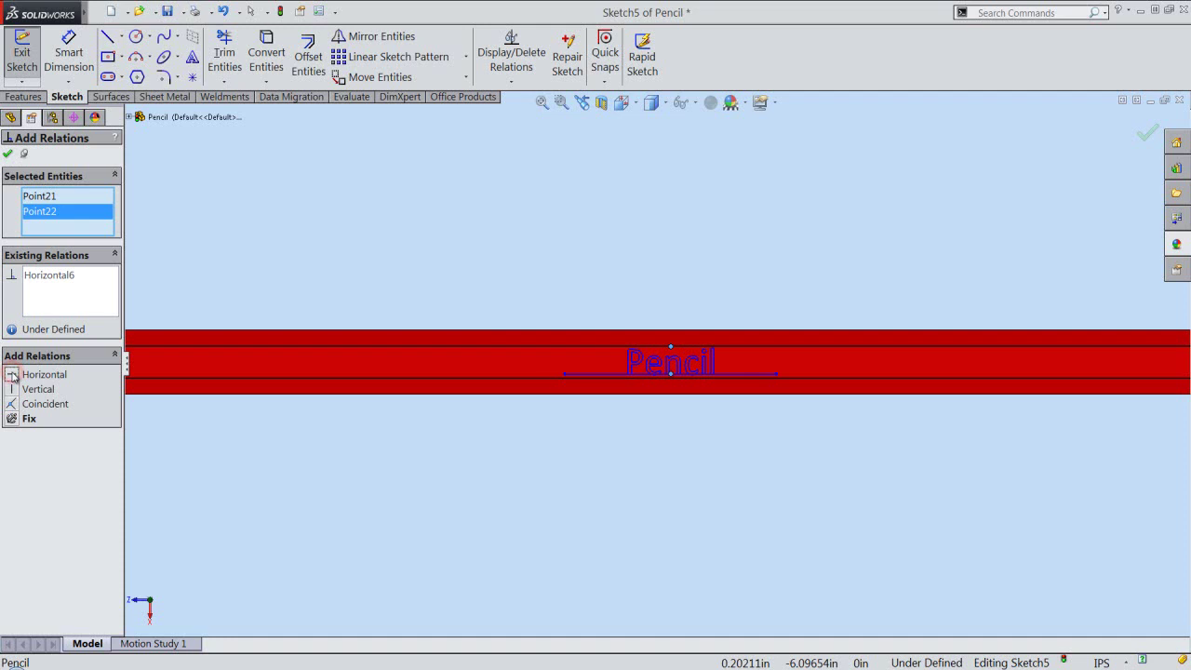
pyautogui.click(8, 153)
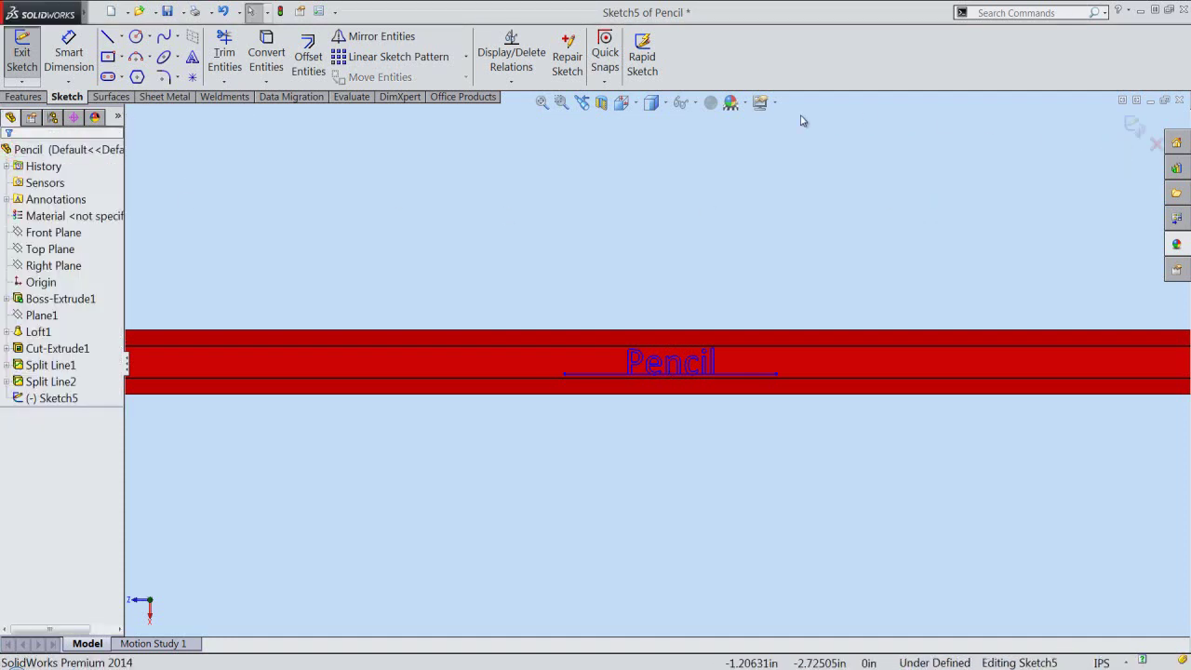
# - Make all the helper sketch lines construction geometry and exit Sketch5
pyautogui.press('f')
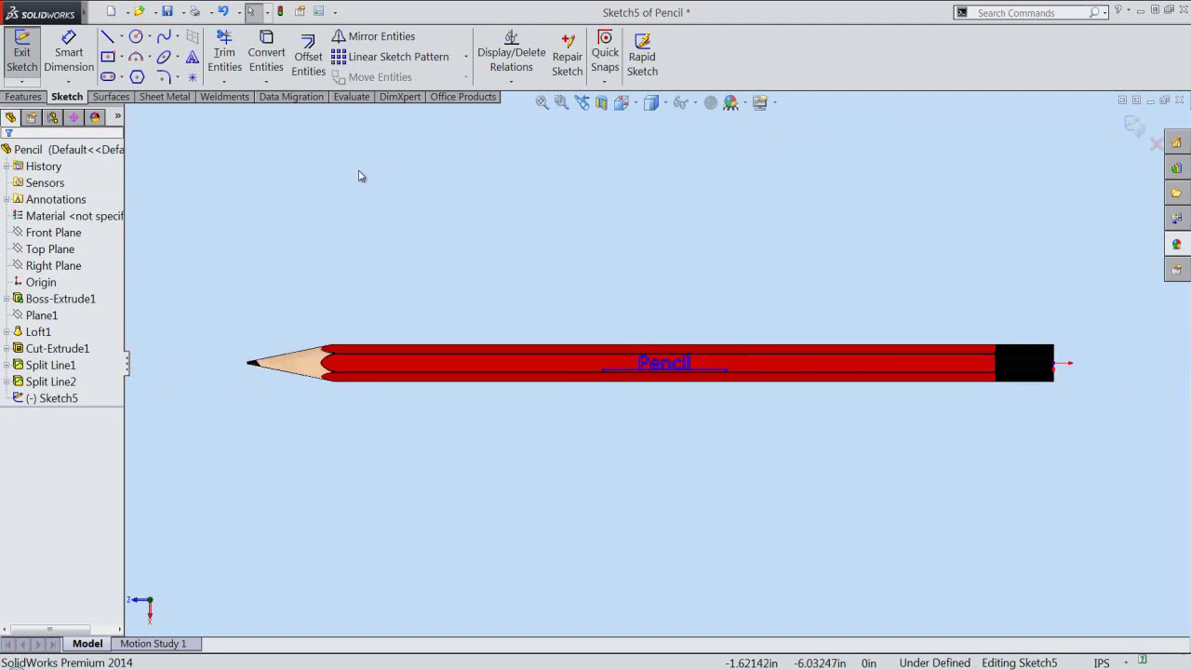
pyautogui.moveTo(267, 205)
pyautogui.mouseDown()
pyautogui.moveTo(846, 448)
pyautogui.moveTo(1106, 489)
pyautogui.mouseUp()
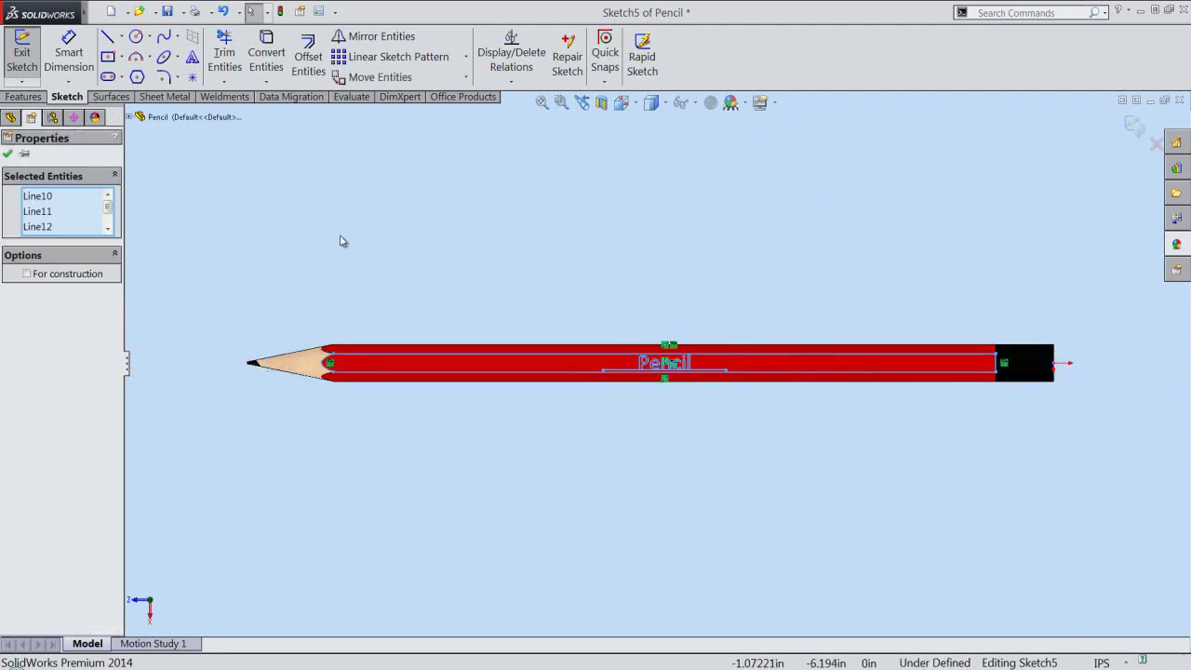
pyautogui.click(26, 275)
pyautogui.click(8, 155)
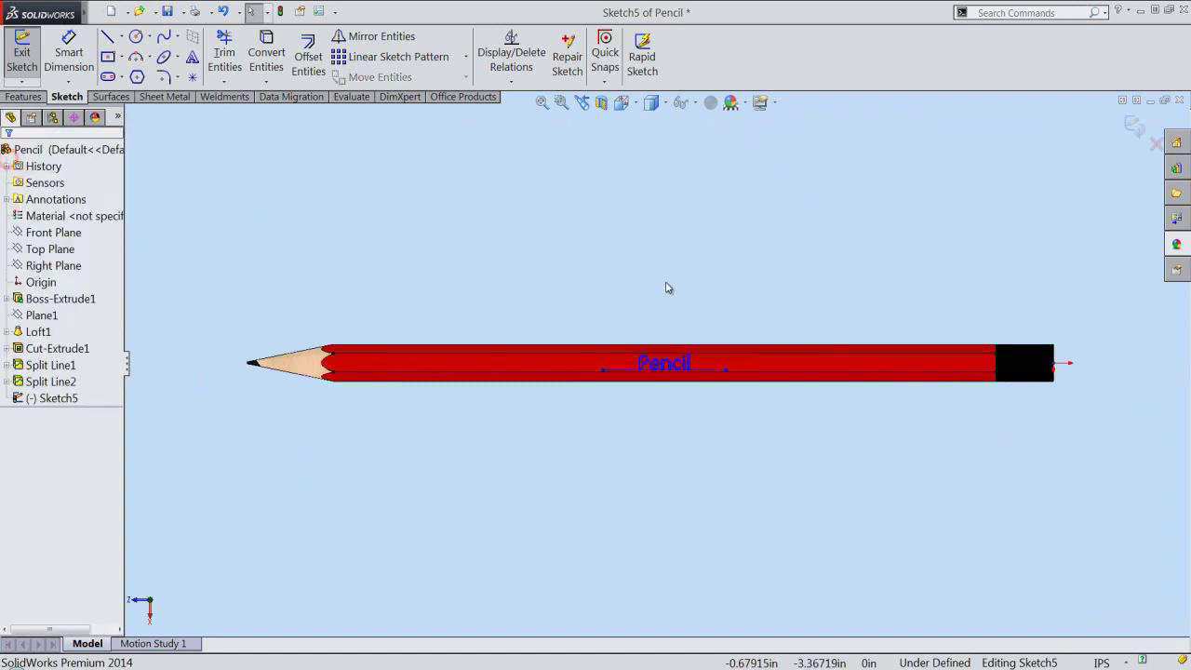
pyautogui.click(1137, 128)
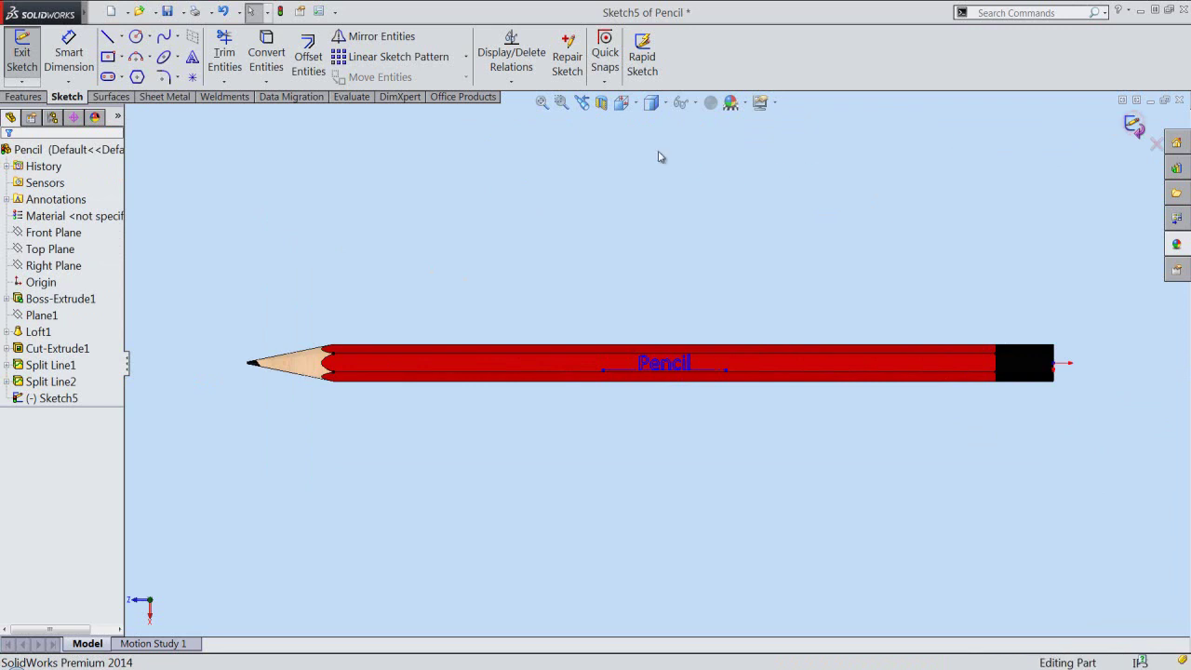
# - Return to isometric view and start a Wrap using the Pencil text sketch
pyautogui.press('space')
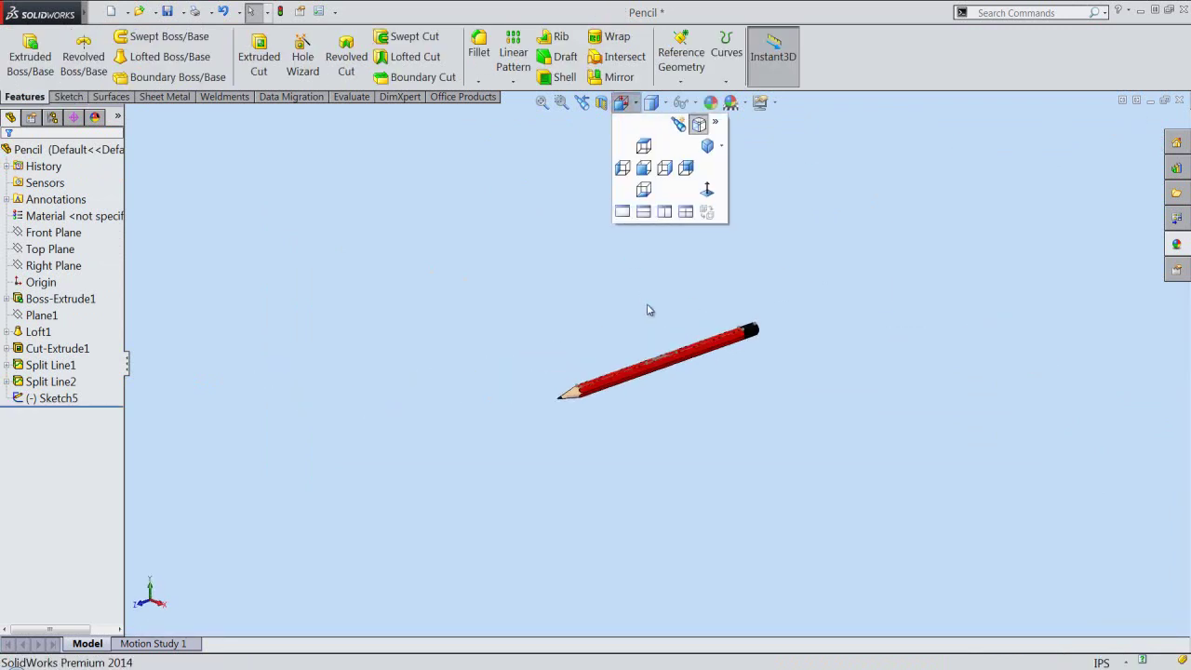
pyautogui.click(647, 326)
pyautogui.scroll(-3, 655, 339)
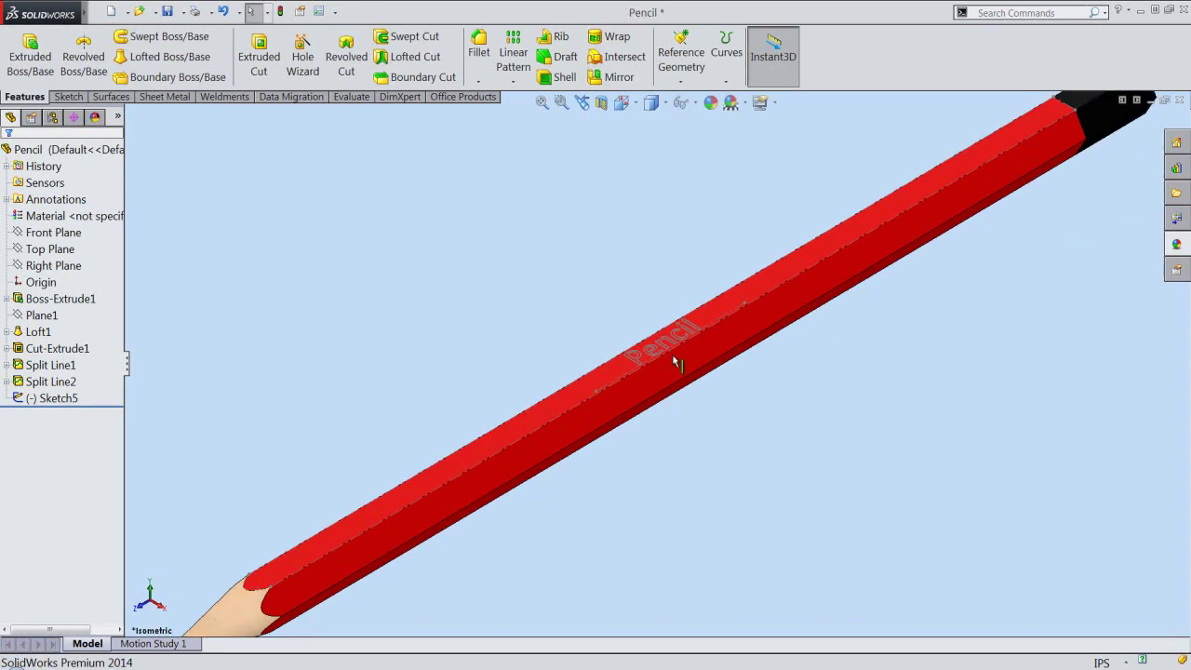
pyautogui.scroll(-3, 655, 338)
pyautogui.scroll(-3, 655, 339)
pyautogui.scroll(-2, 655, 339)
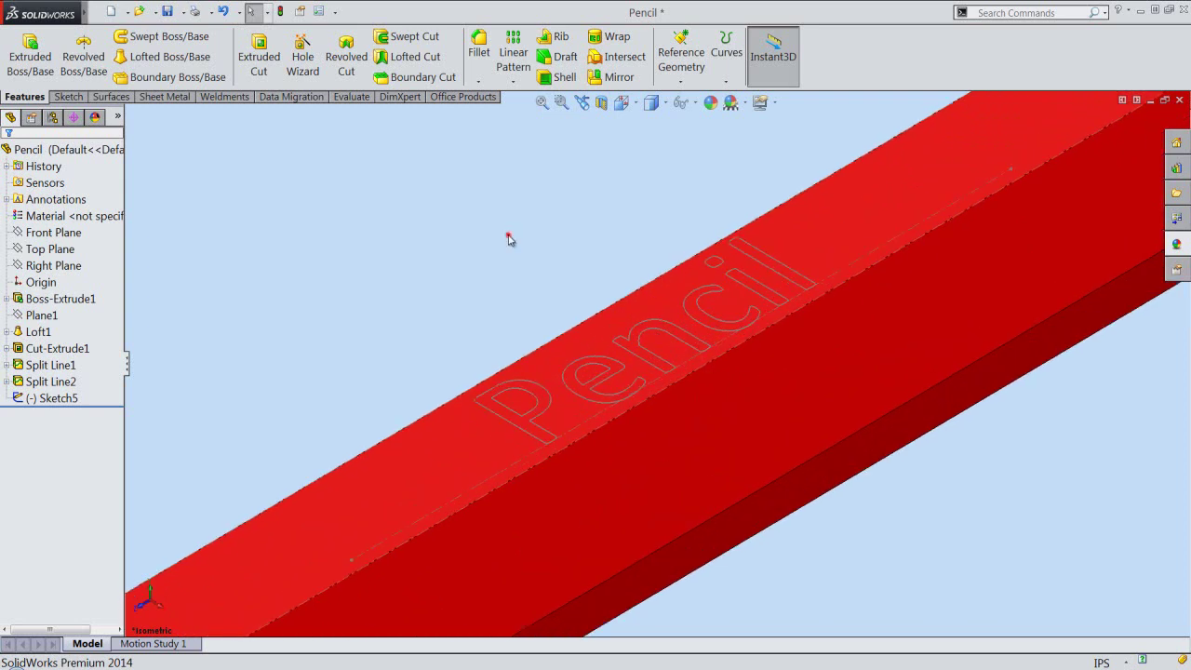
pyautogui.click(600, 44)
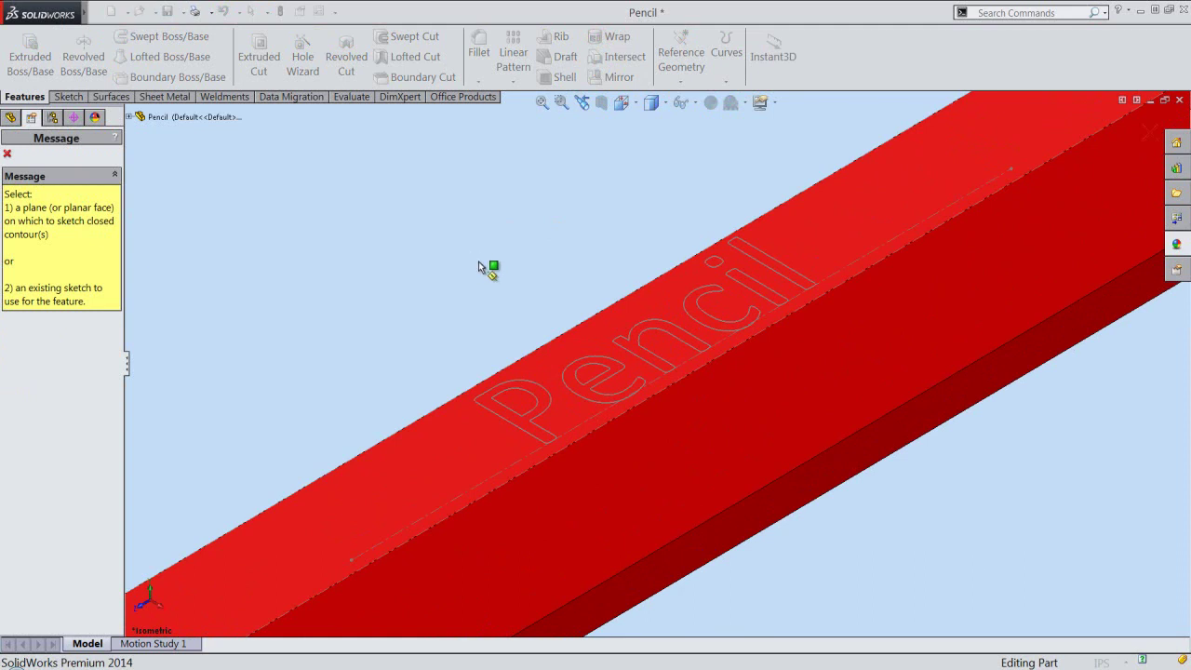
pyautogui.click(596, 421)
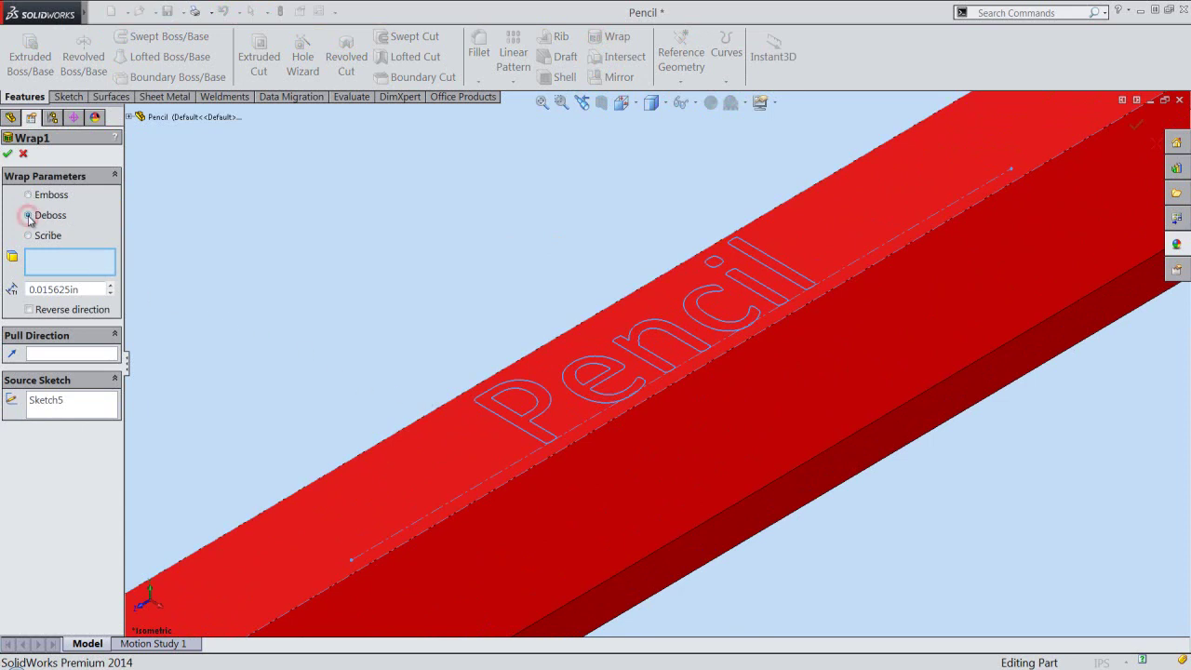
# - Deboss the text 1/32 in (0.03125 in) deep onto the pencil's top side face
pyautogui.click(59, 263)
pyautogui.click(442, 457)
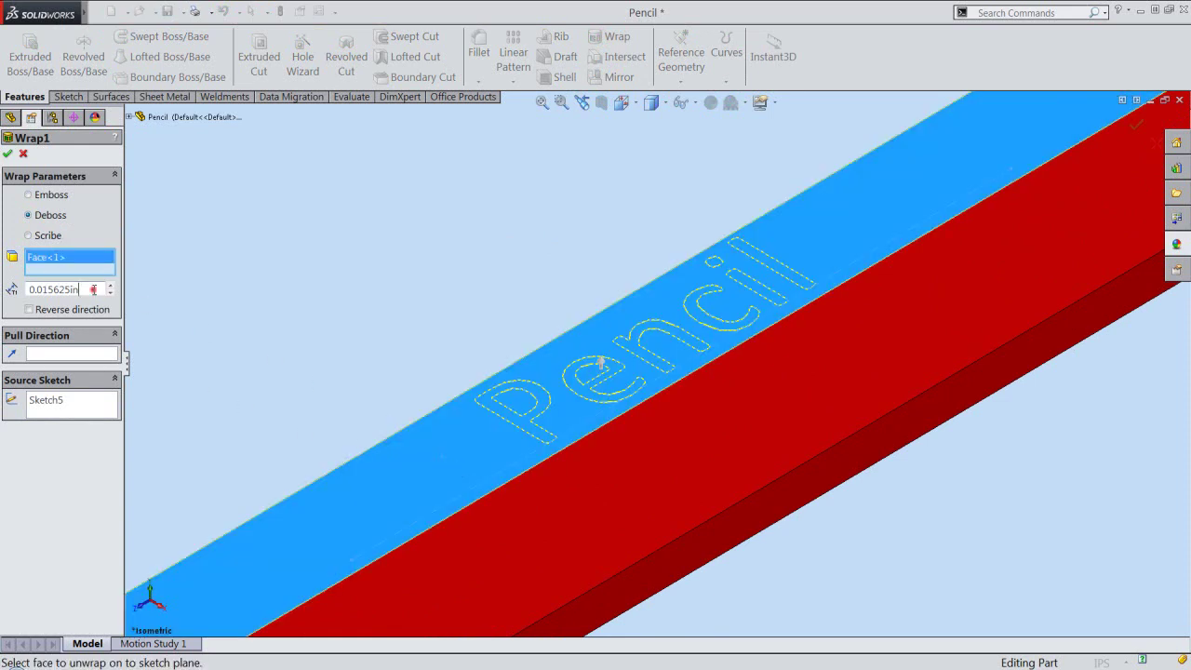
pyautogui.moveTo(93, 289); pyautogui.dragTo(22, 290)
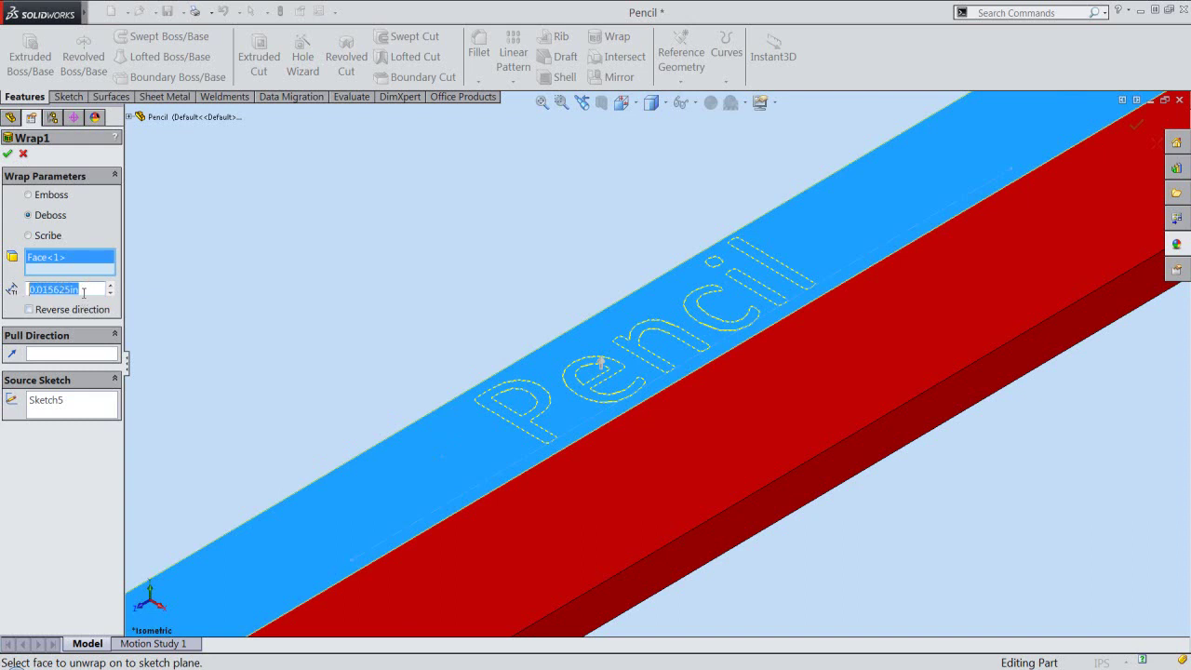
pyautogui.write('1/')
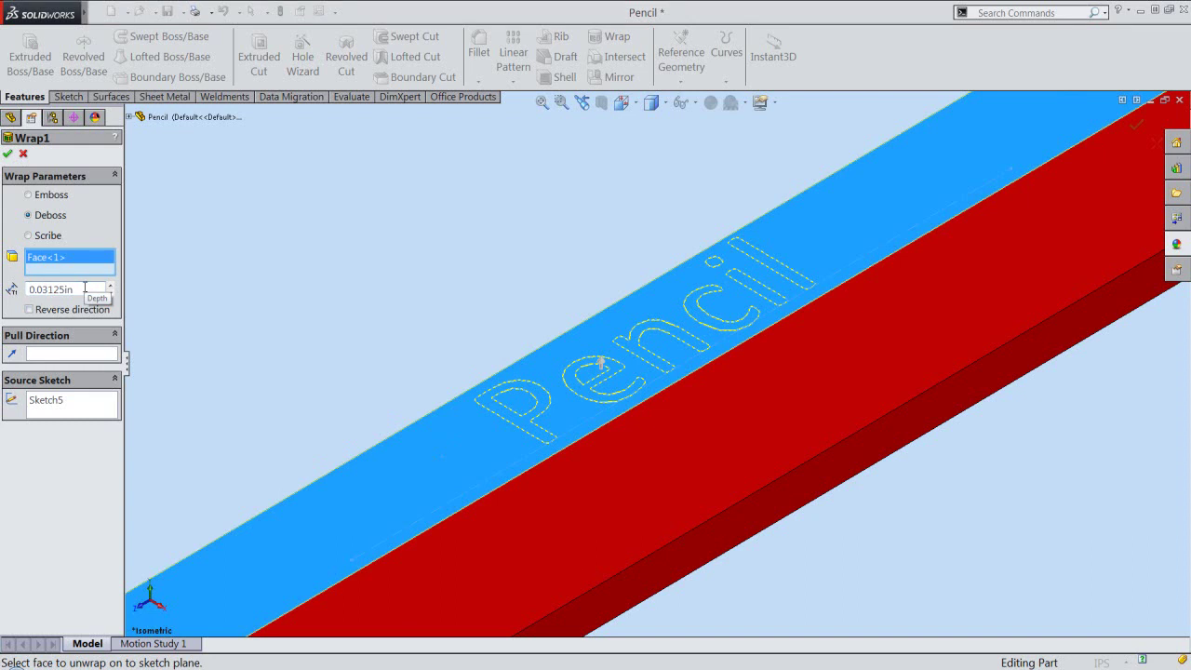
pyautogui.rightClick(175, 229)
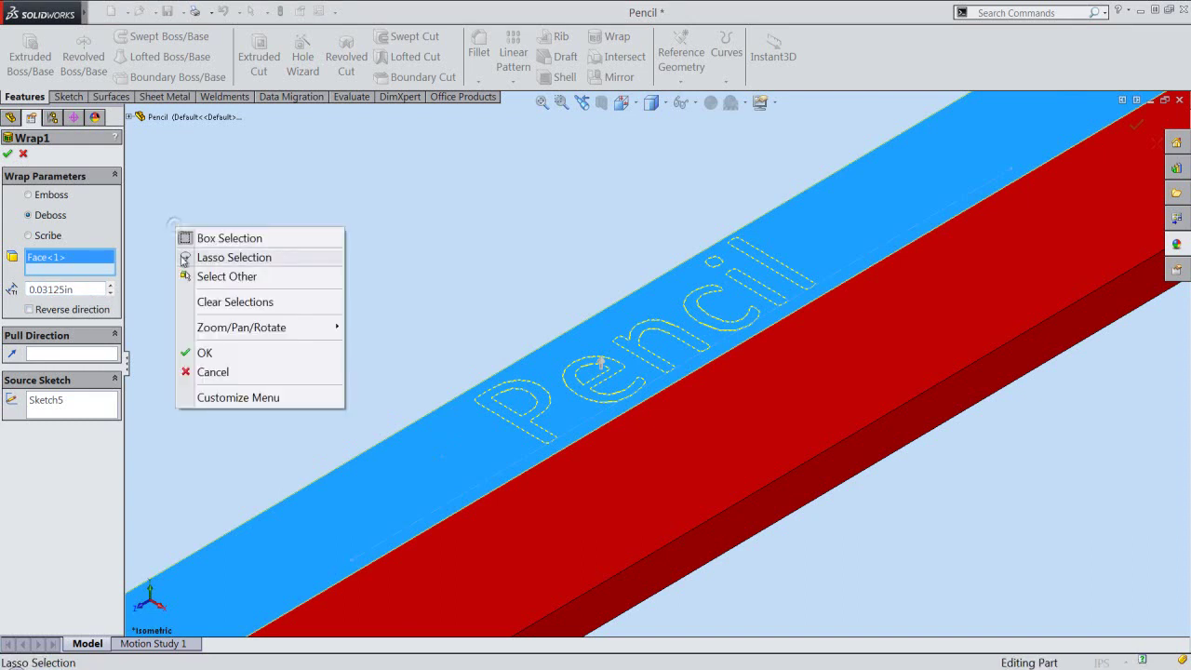
pyautogui.click(207, 353)
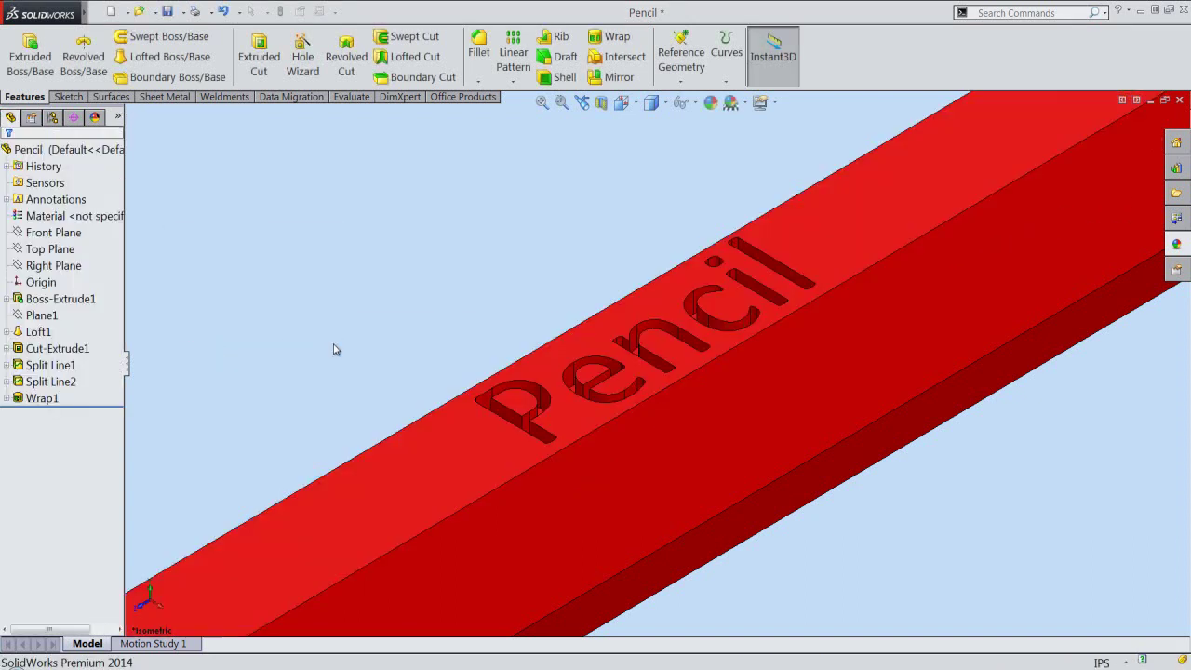
# - Give the Wrap1 lettering a white appearance, then restore isometric view zoomed to fit
pyautogui.click(35, 399)
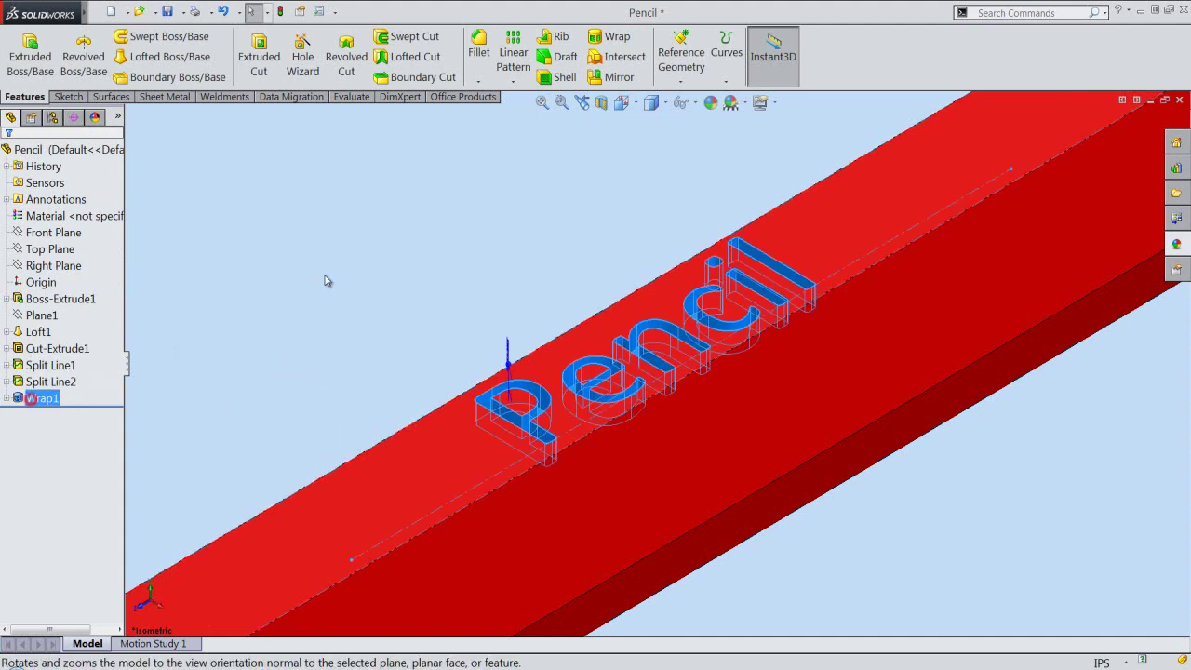
pyautogui.click(710, 102)
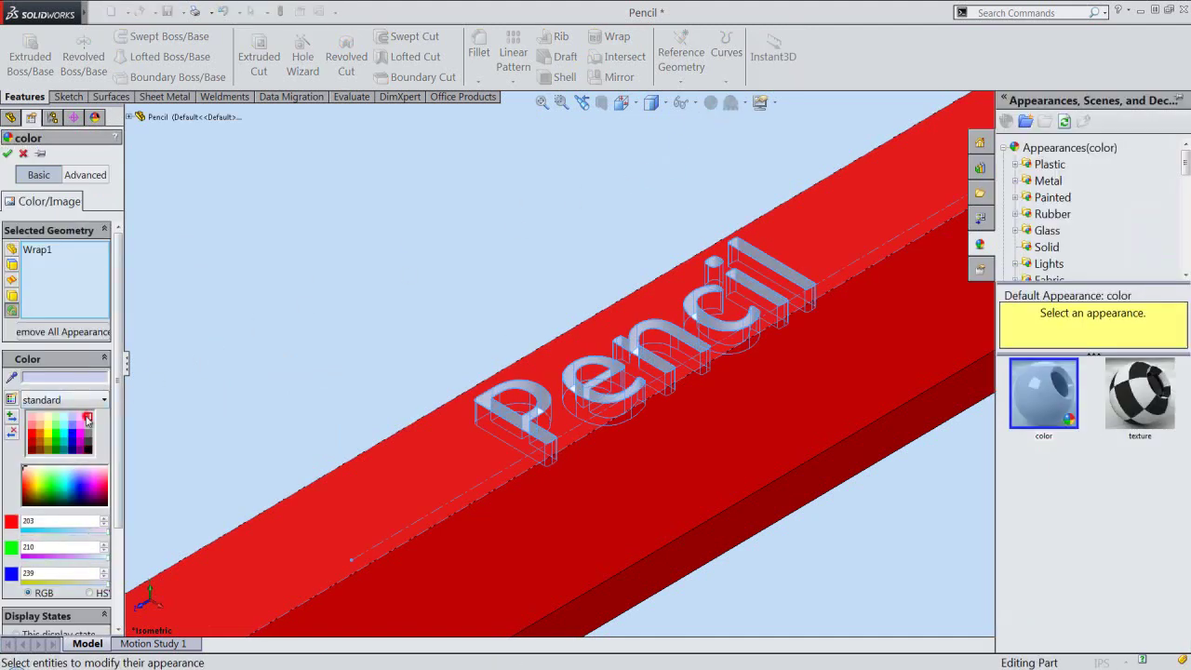
pyautogui.click(87, 419)
pyautogui.click(7, 153)
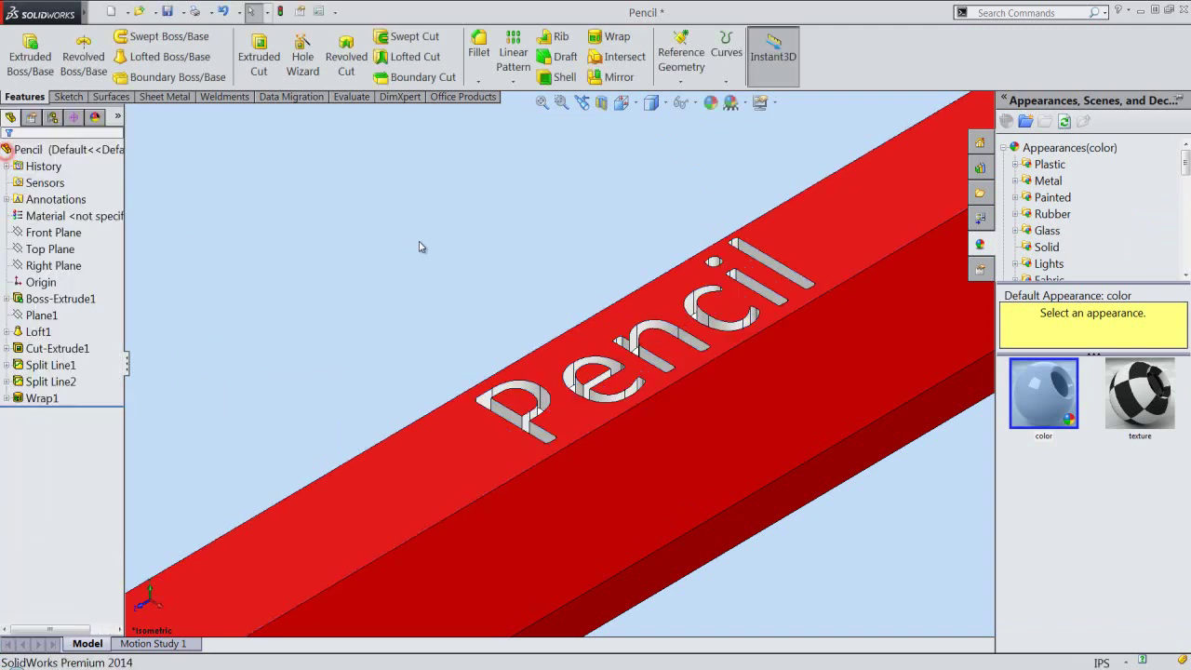
pyautogui.moveTo(638, 375)
pyautogui.mouseDown(button='middle')
pyautogui.moveTo(662, 481)
pyautogui.moveTo(651, 529)
pyautogui.mouseUp(button='middle')
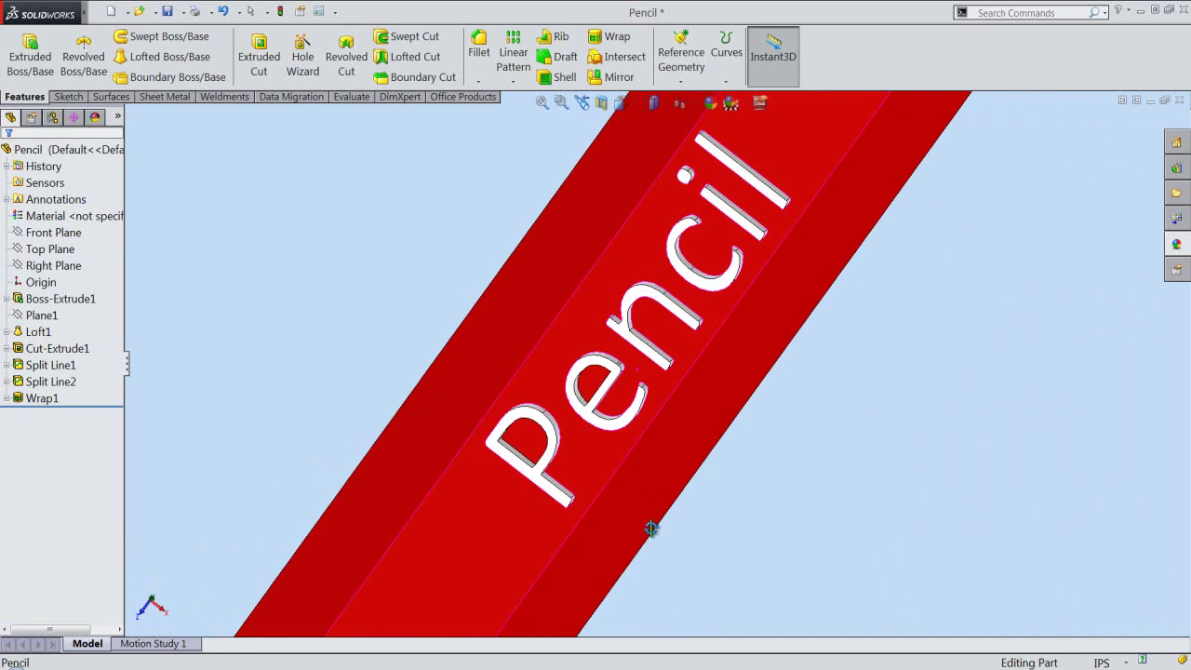
pyautogui.click(582, 102)
pyautogui.click(546, 109)
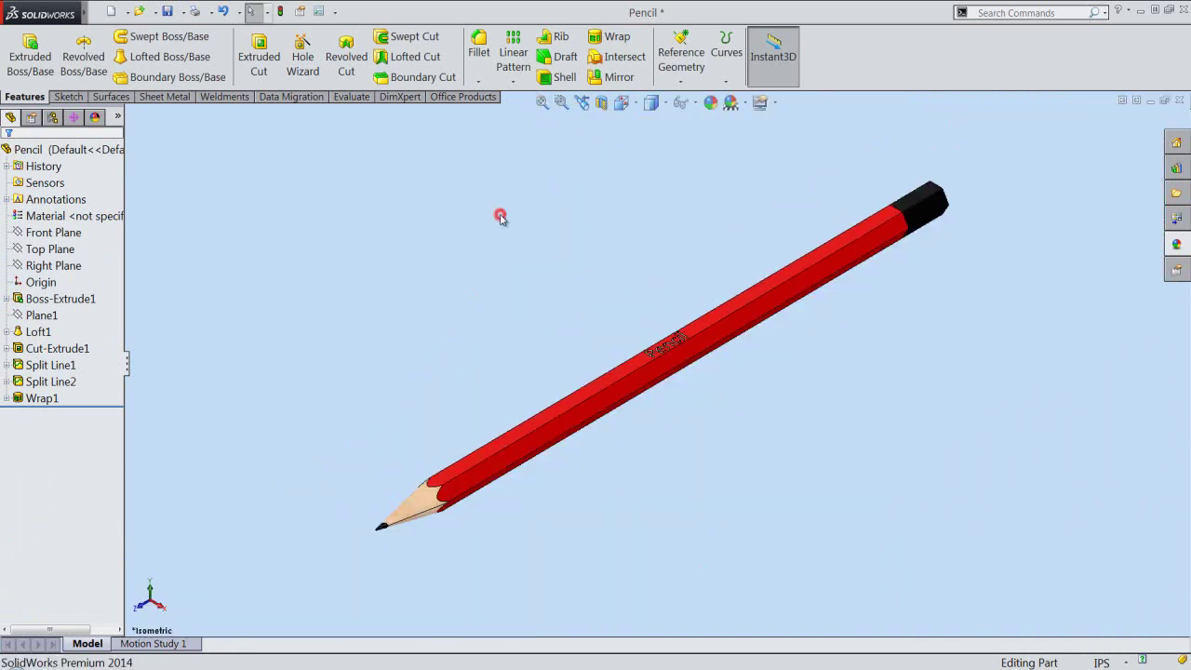
# - Hide the feature tree, task pane and heads-up toolbar, and drop toolbar button text labels
pyautogui.click(126, 365)
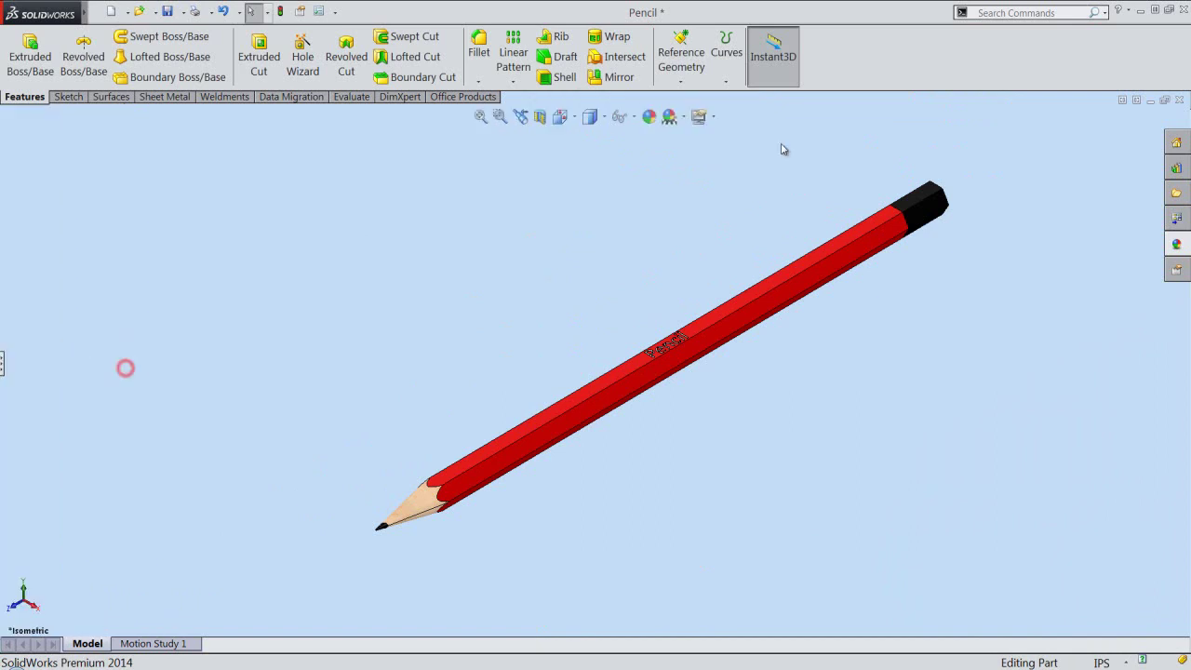
pyautogui.rightClick(885, 71)
pyautogui.click(899, 43)
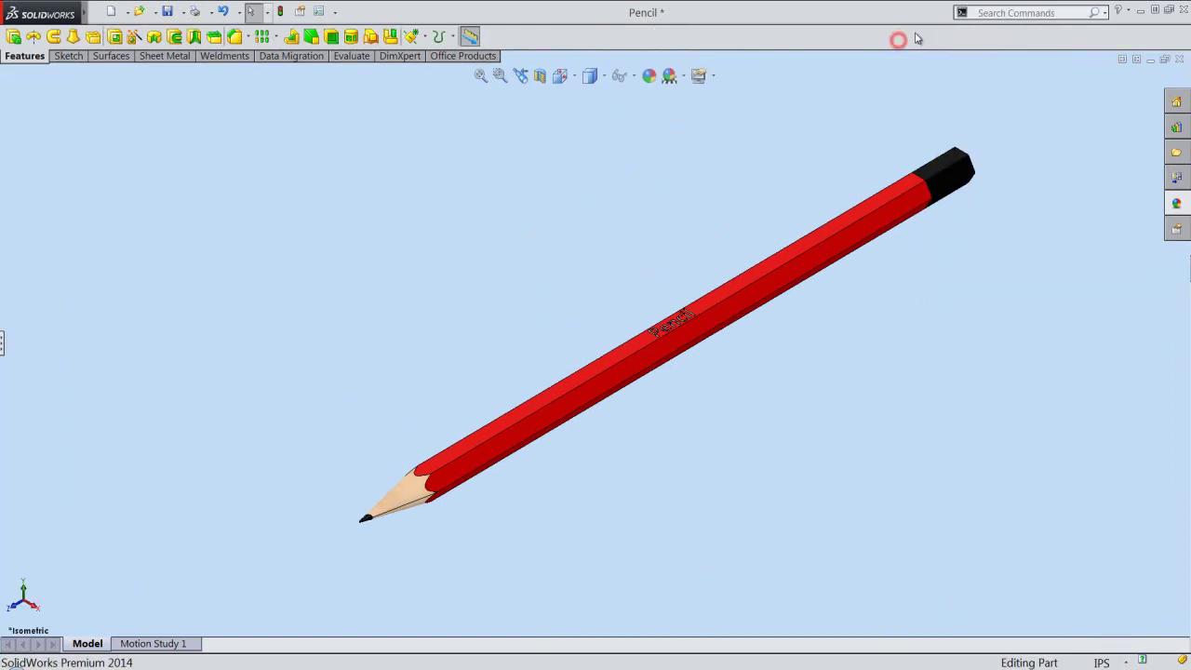
pyautogui.rightClick(919, 37)
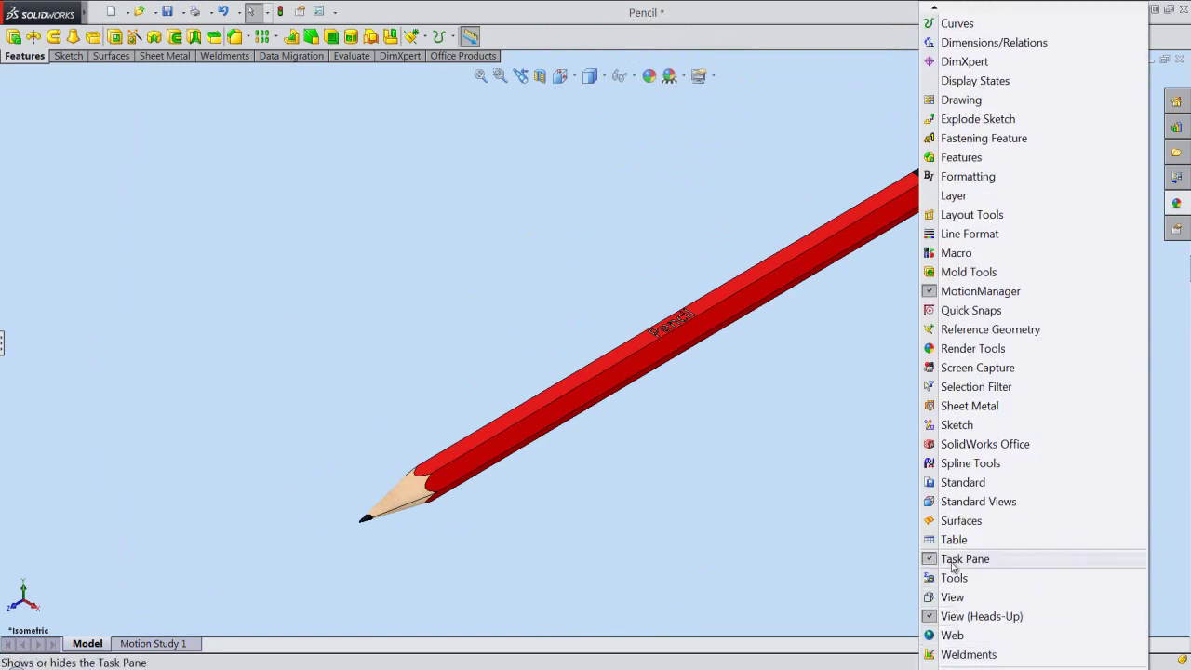
pyautogui.click(951, 558)
pyautogui.rightClick(924, 39)
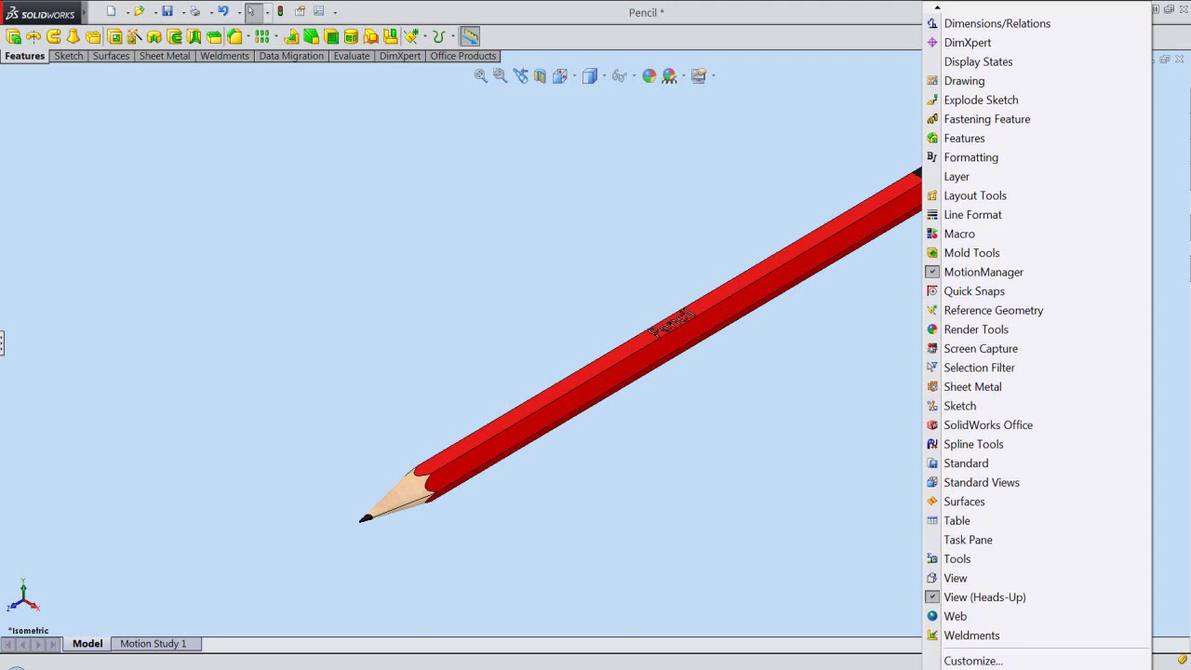
pyautogui.click(968, 597)
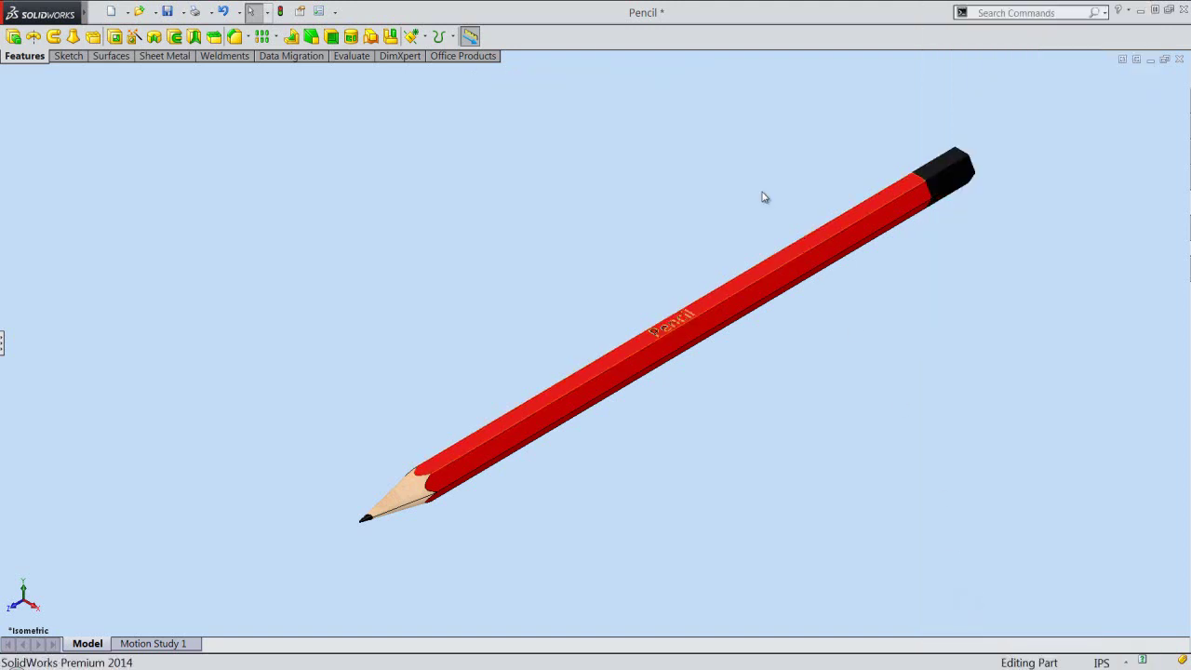
# - Pan and zoom so the finished pencil fills the view
pyautogui.rightClick(752, 147)
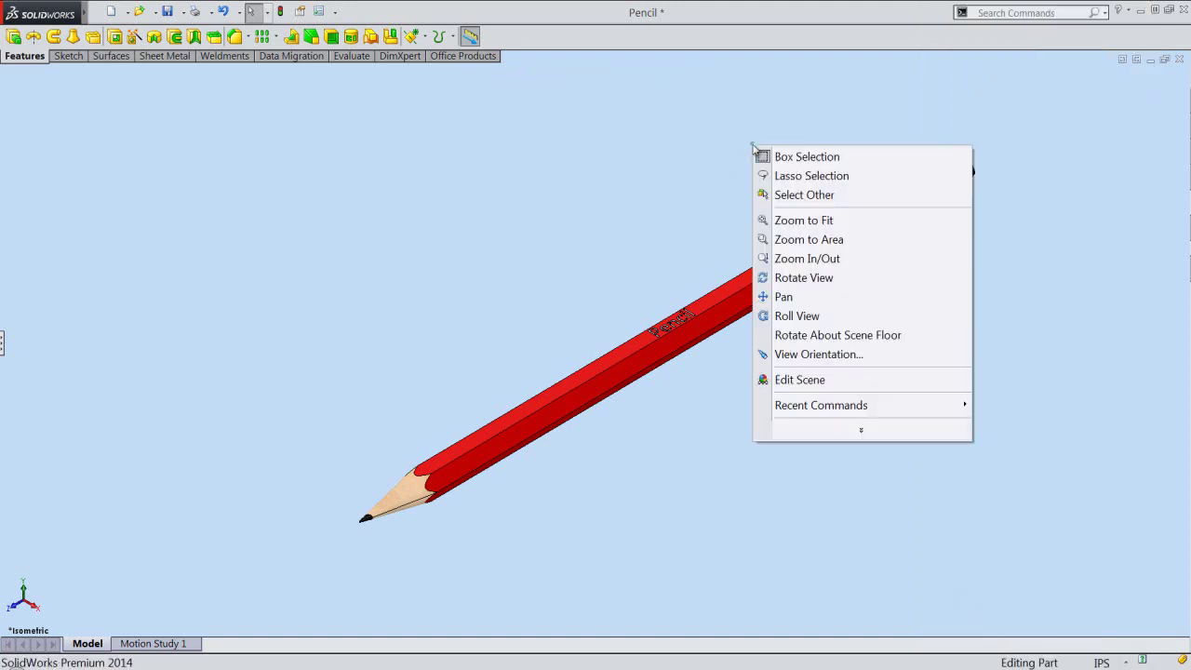
pyautogui.click(784, 296)
pyautogui.moveTo(787, 301); pyautogui.dragTo(750, 329)
pyautogui.rightClick(561, 180)
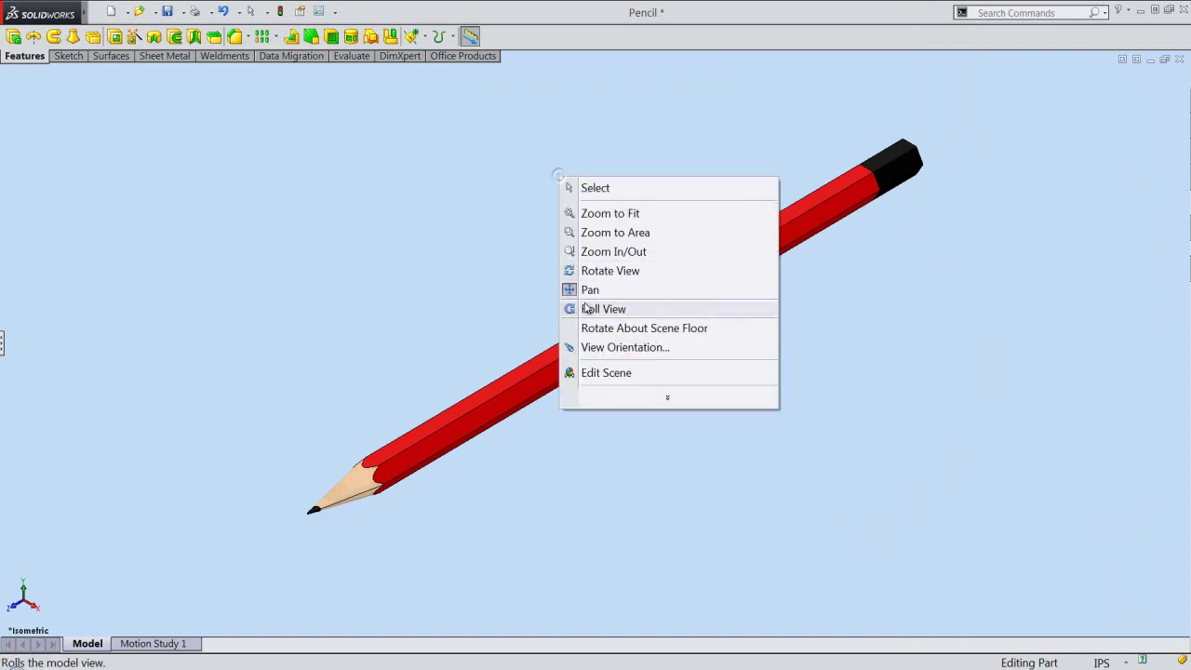
pyautogui.click(600, 260)
pyautogui.moveTo(625, 305); pyautogui.dragTo(623, 279)
pyautogui.rightClick(623, 279)
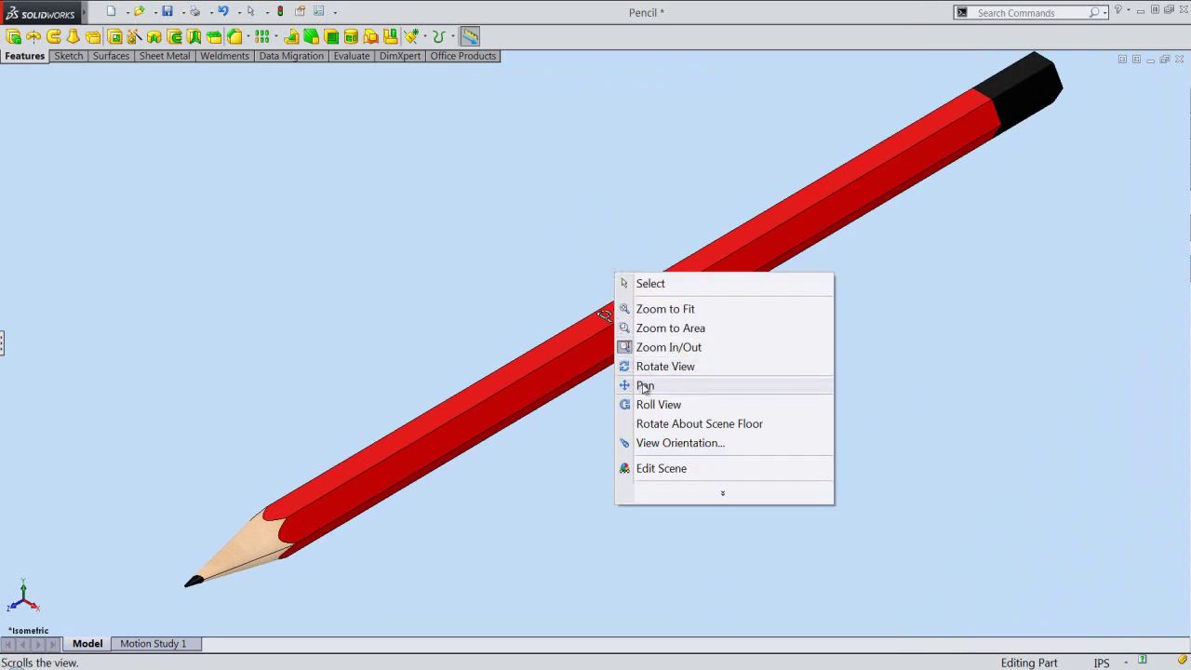
pyautogui.click(637, 385)
pyautogui.moveTo(638, 390); pyautogui.dragTo(625, 413)
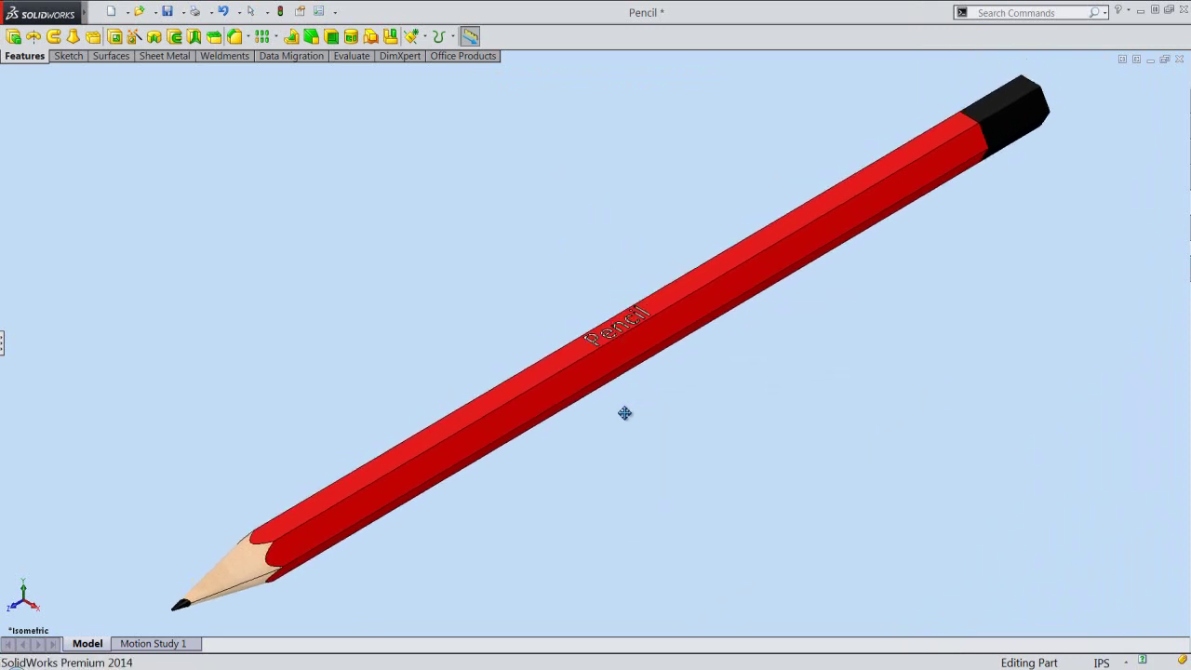
pyautogui.rightClick(624, 417)
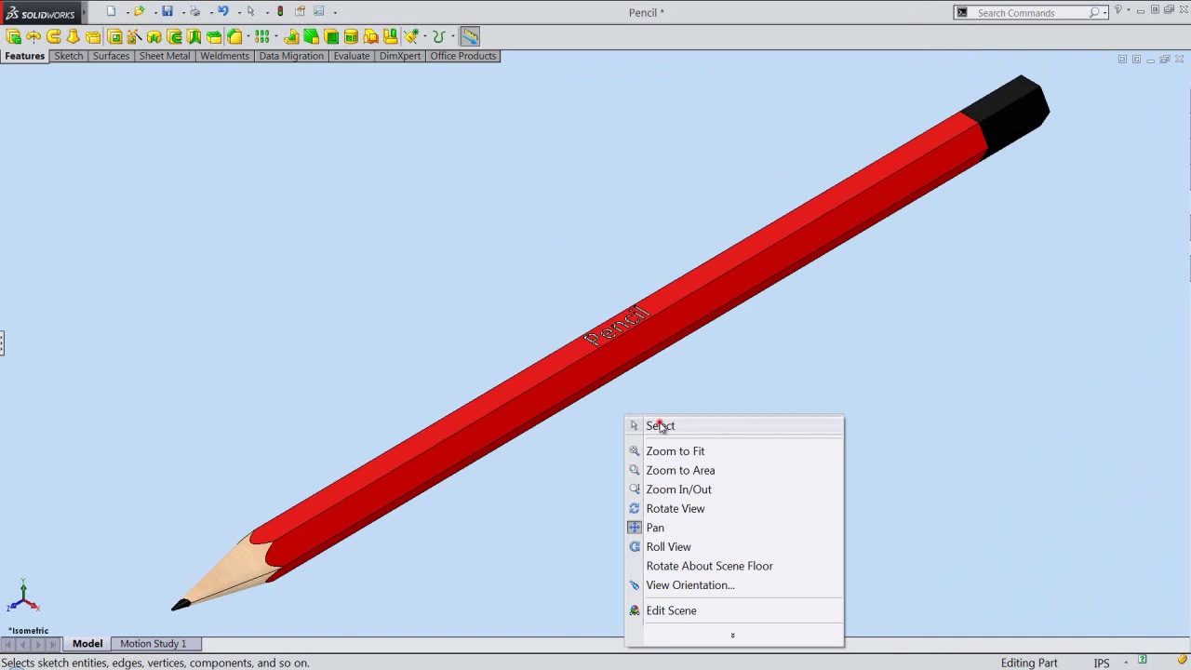
pyautogui.click(659, 425)
pyautogui.click(370, 283)
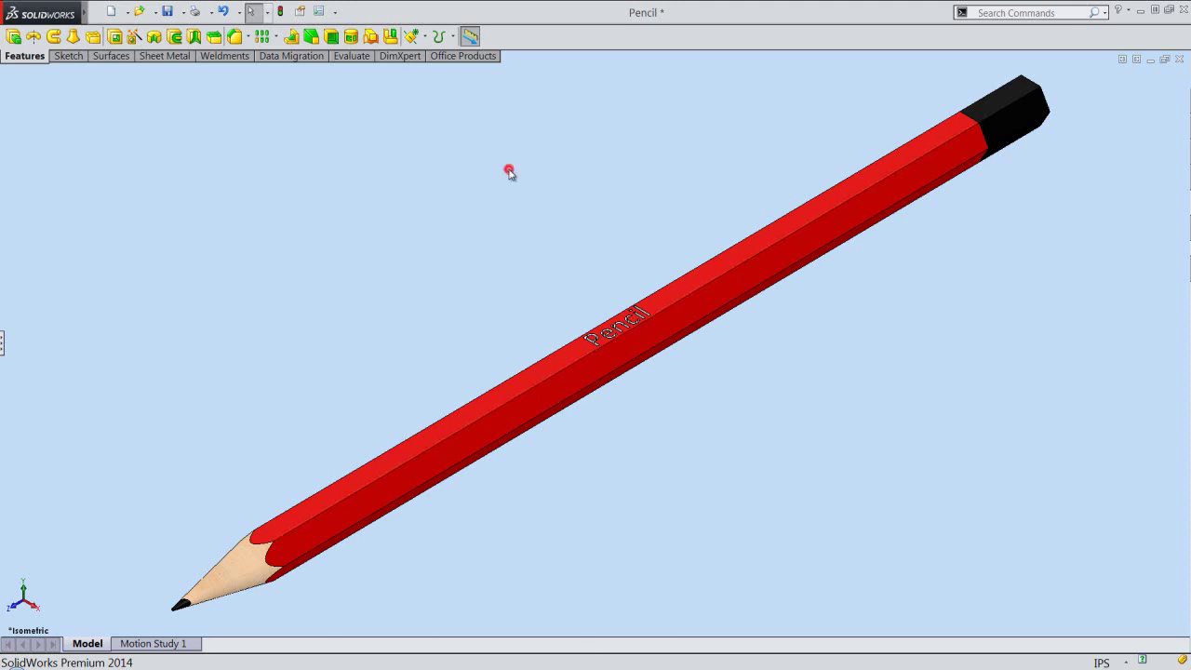
pyautogui.press('space')
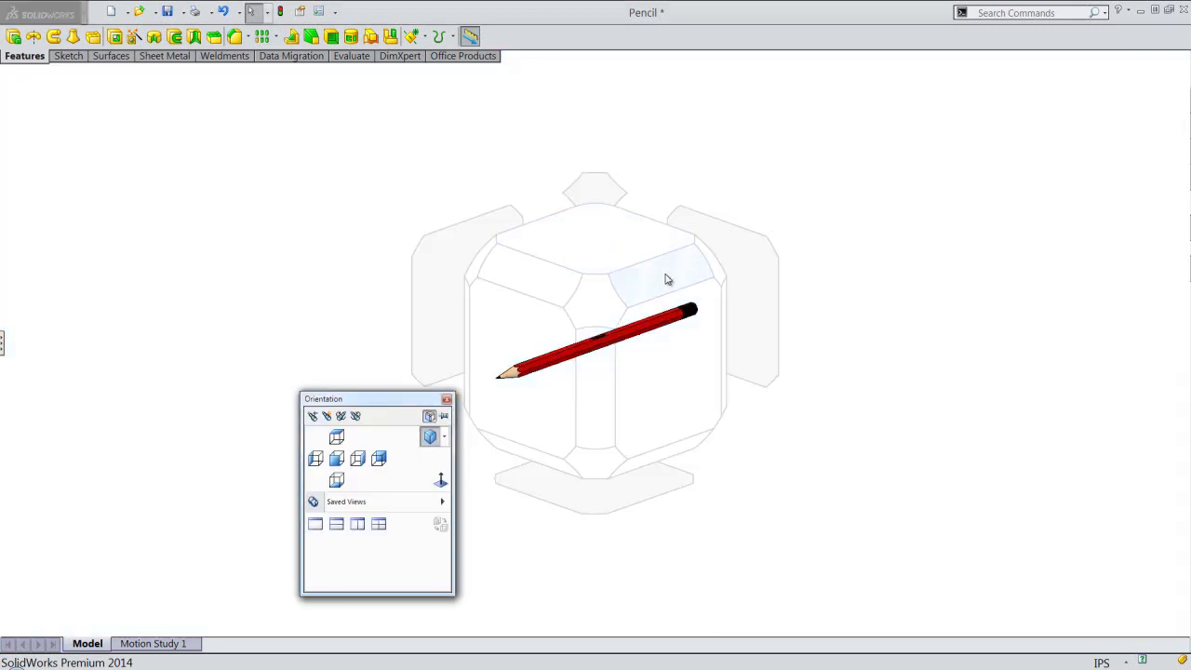
# - Rotate the view and zoom in to inspect the debossed Pencil lettering
pyautogui.click(718, 272)
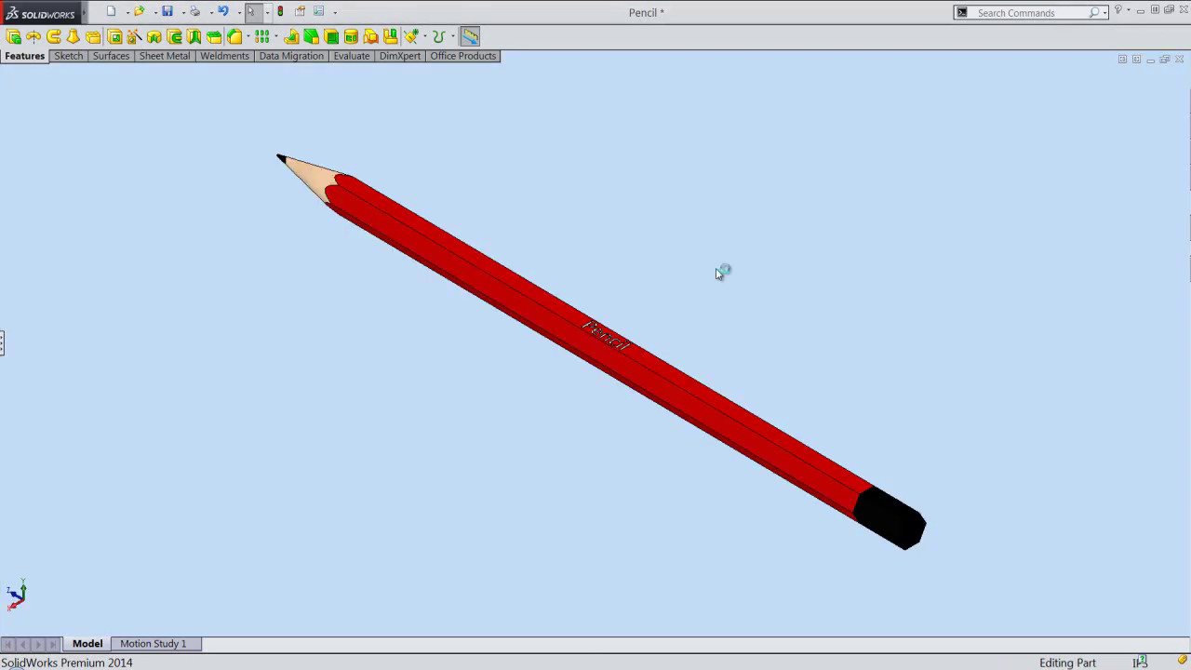
pyautogui.rightClick(717, 271)
pyautogui.click(759, 384)
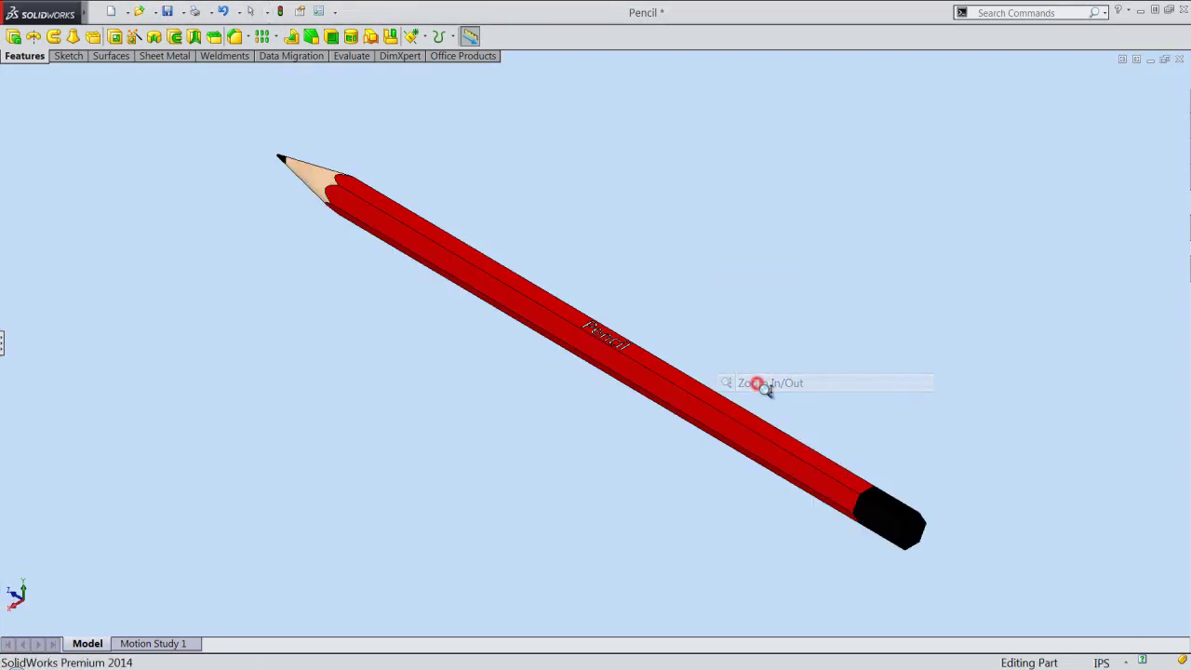
pyautogui.moveTo(758, 385); pyautogui.dragTo(760, 371)
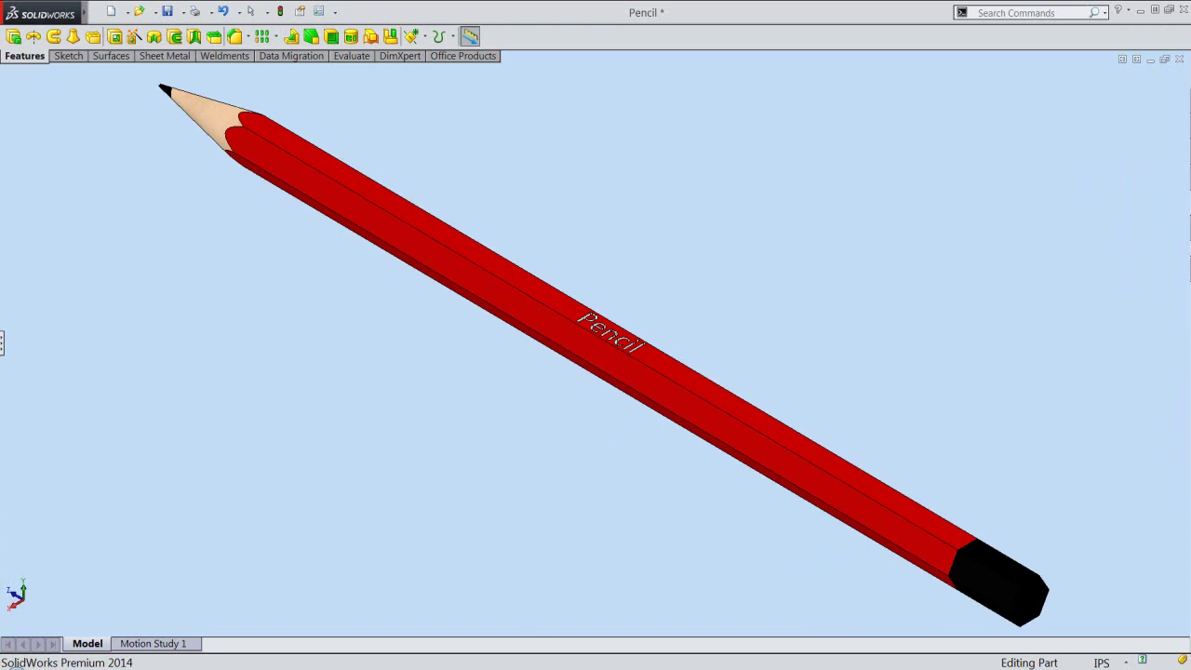
pyautogui.rightClick(655, 160)
pyautogui.click(679, 173)
# - Return to isometric, restore the feature tree, and turn toolbar text labels back on
pyautogui.press('space')
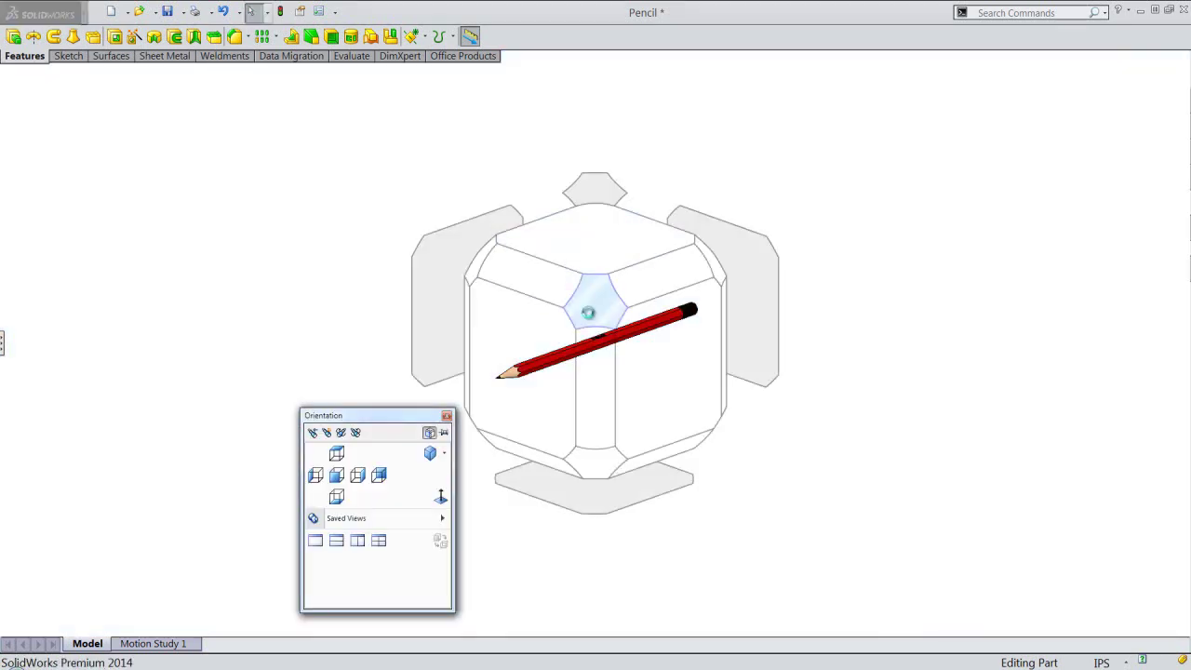
pyautogui.click(600, 310)
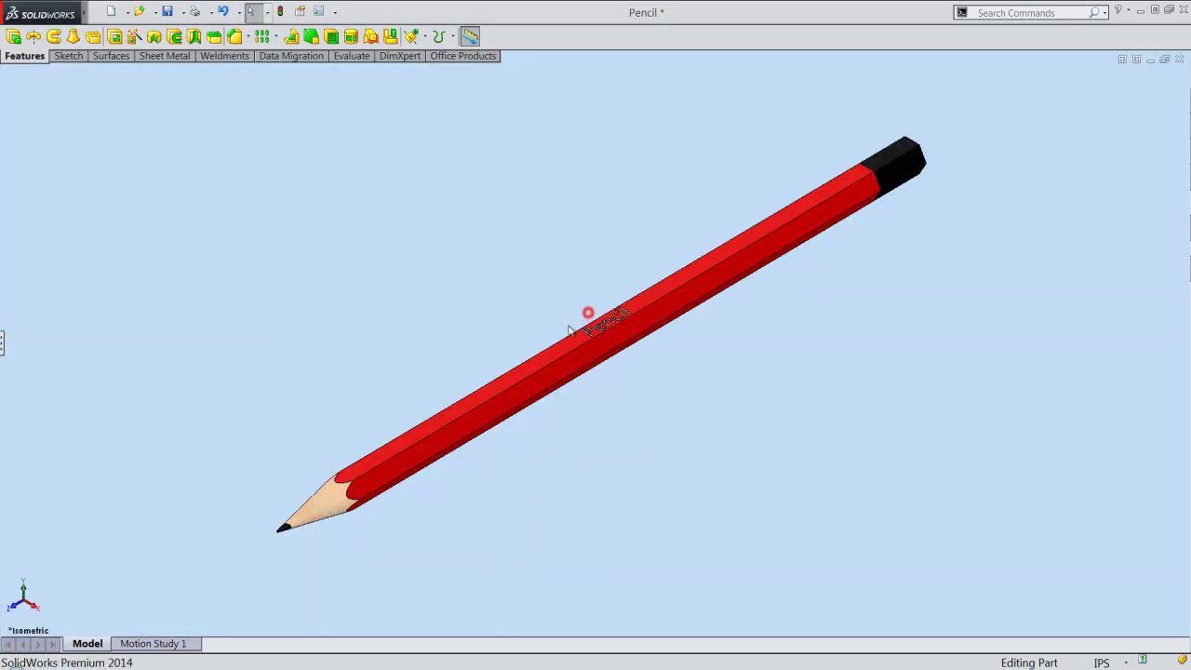
pyautogui.click(2, 342)
pyautogui.rightClick(812, 33)
pyautogui.click(819, 42)
pyautogui.rightClick(860, 42)
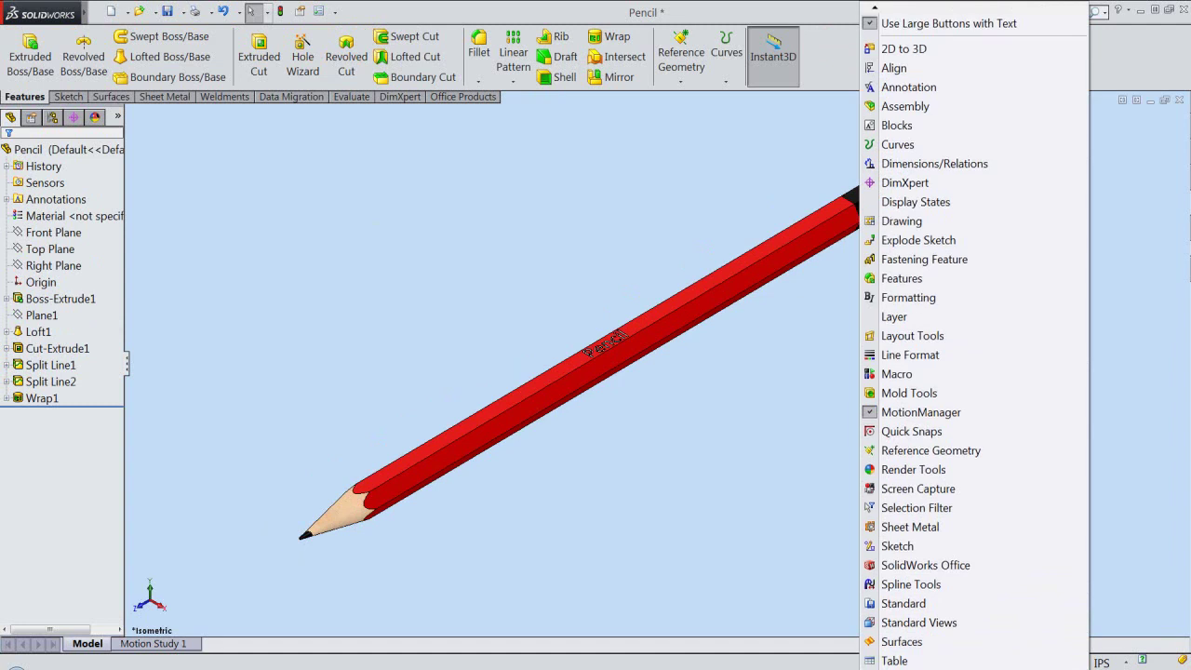
# - Restore the Task Pane and the Heads-Up View toolbar via the toolbar right-click menu
pyautogui.click(912, 556)
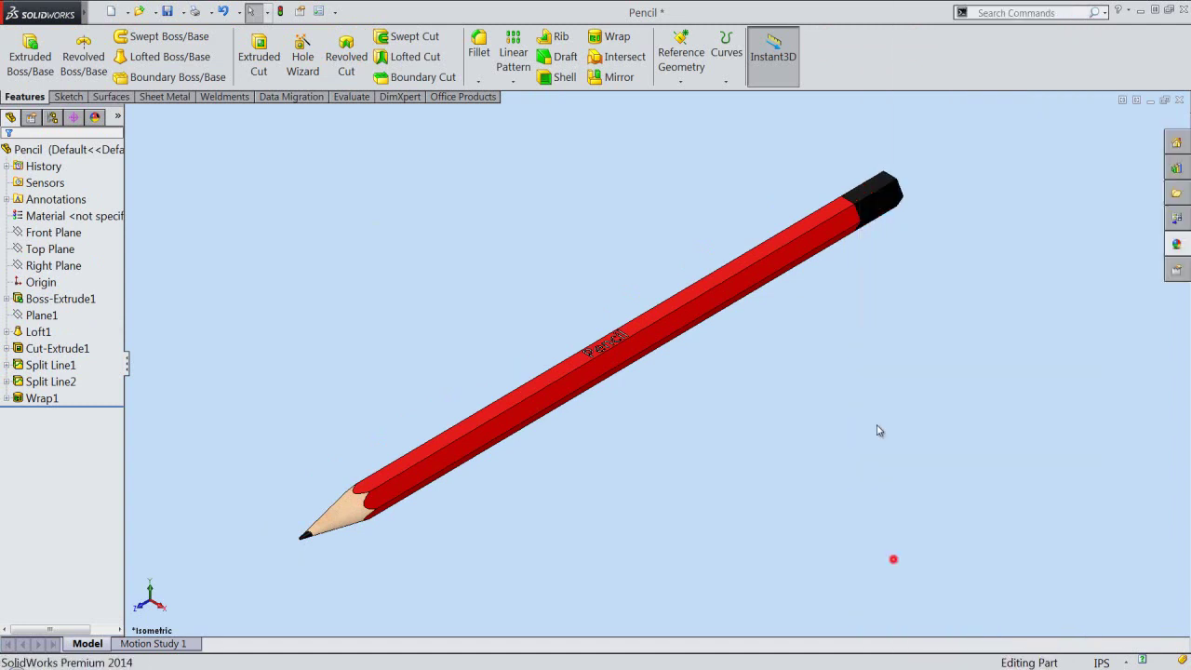
pyautogui.rightClick(870, 49)
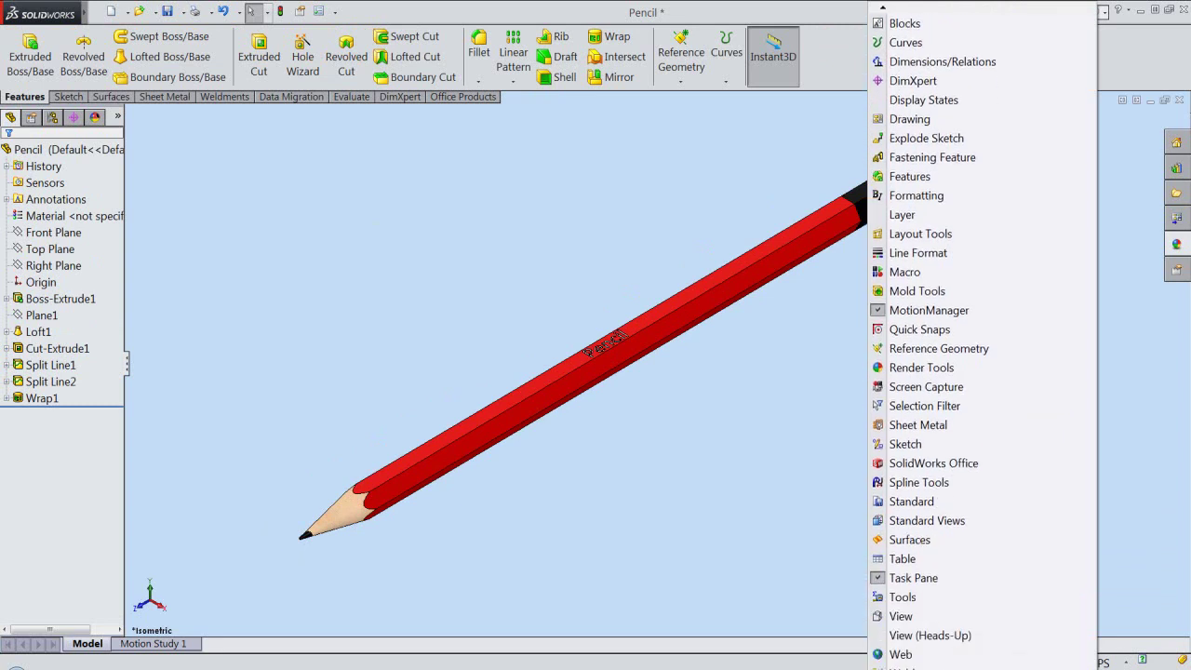
pyautogui.click(882, 618)
# - Zoom out on the model and save the Pencil part
pyautogui.click(418, 274)
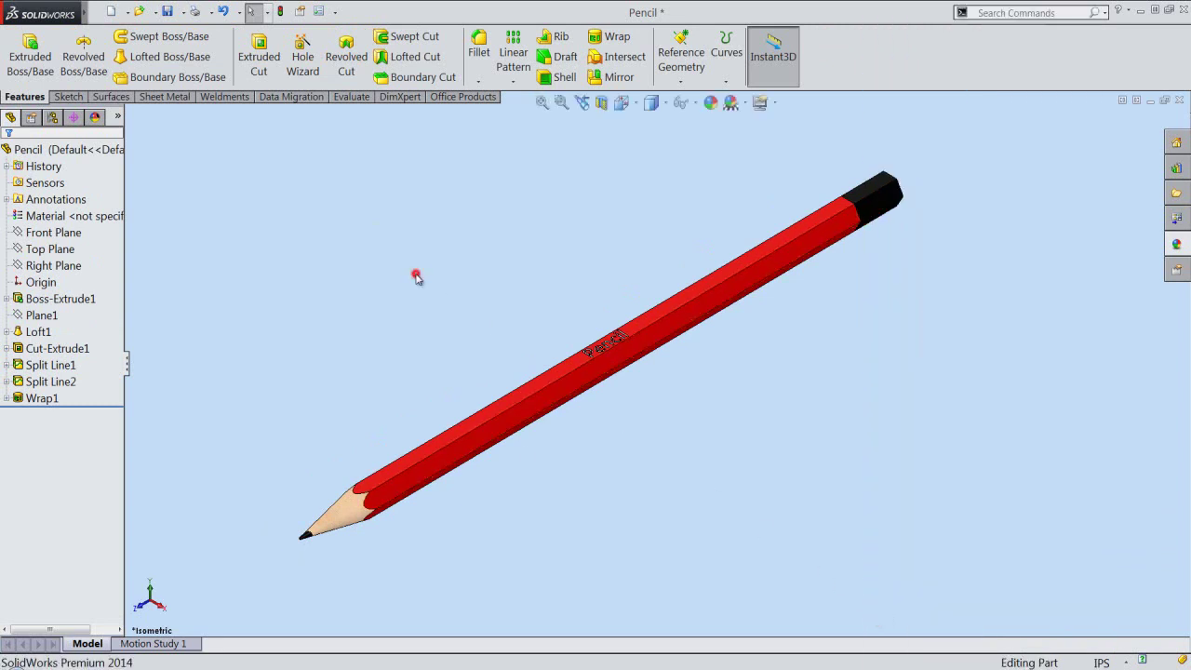
pyautogui.scroll(-2, 506, 438)
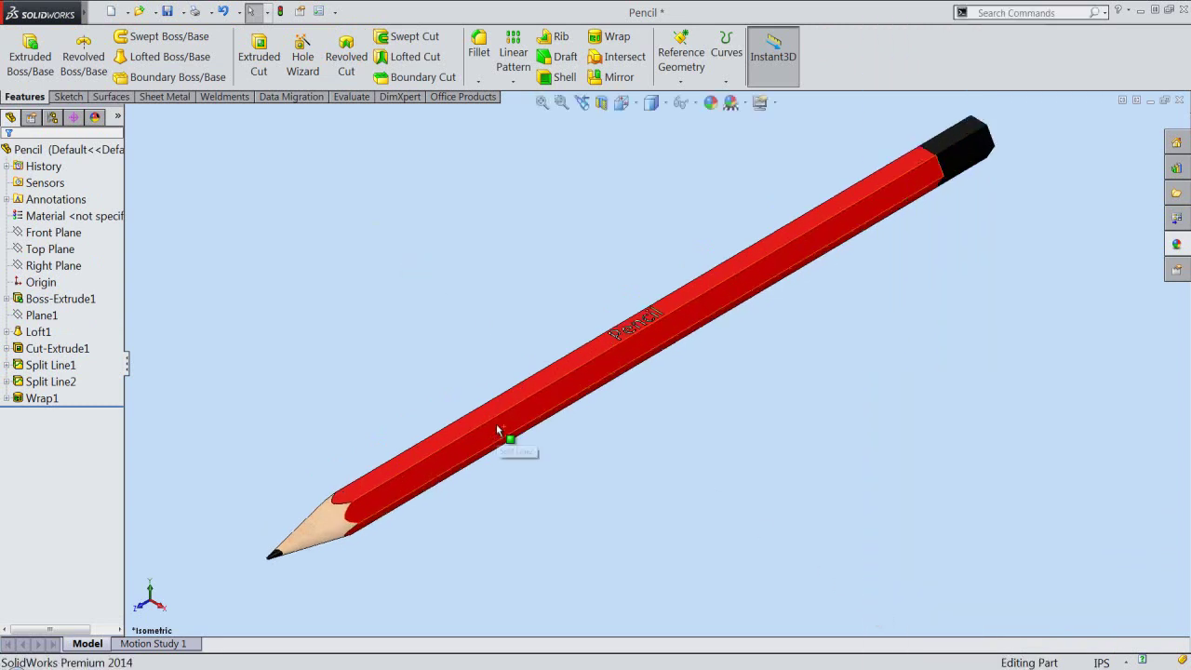
pyautogui.click(166, 12)
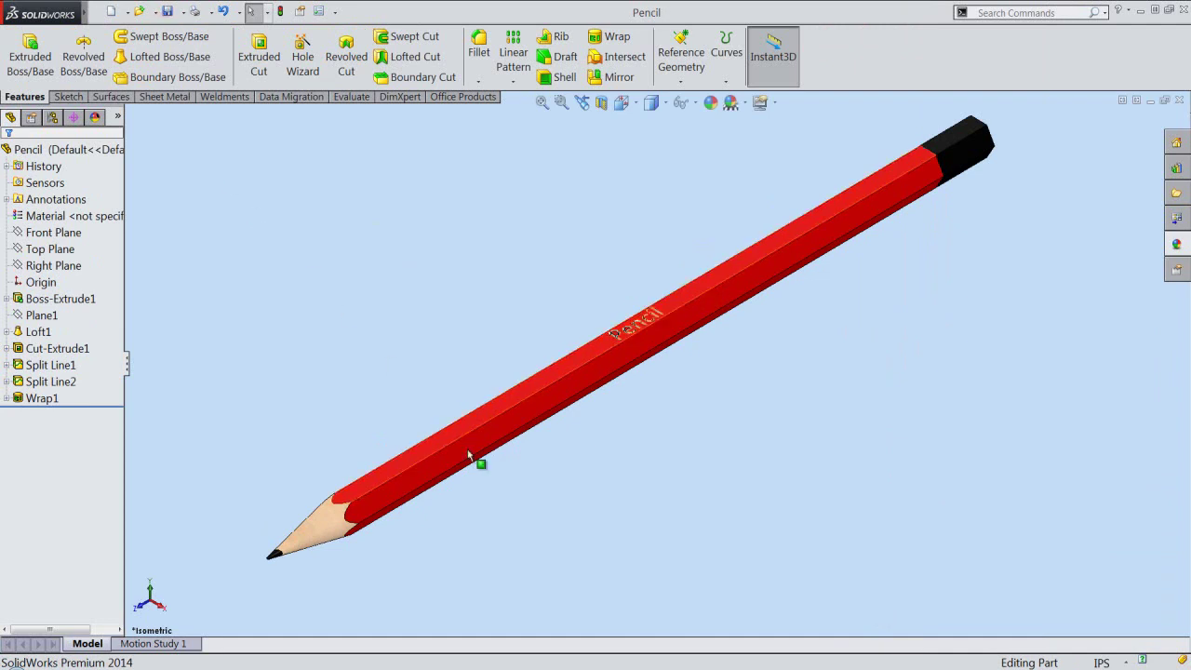